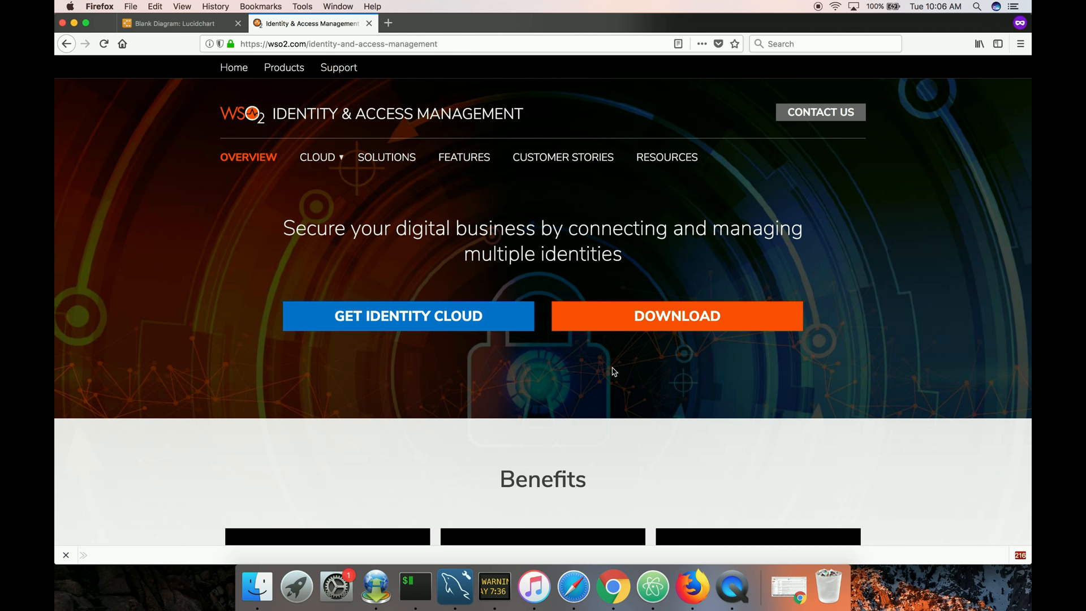
Switch to the terminal and clear its previous server output.
{"action": "key", "text": "ctrl+Right"}
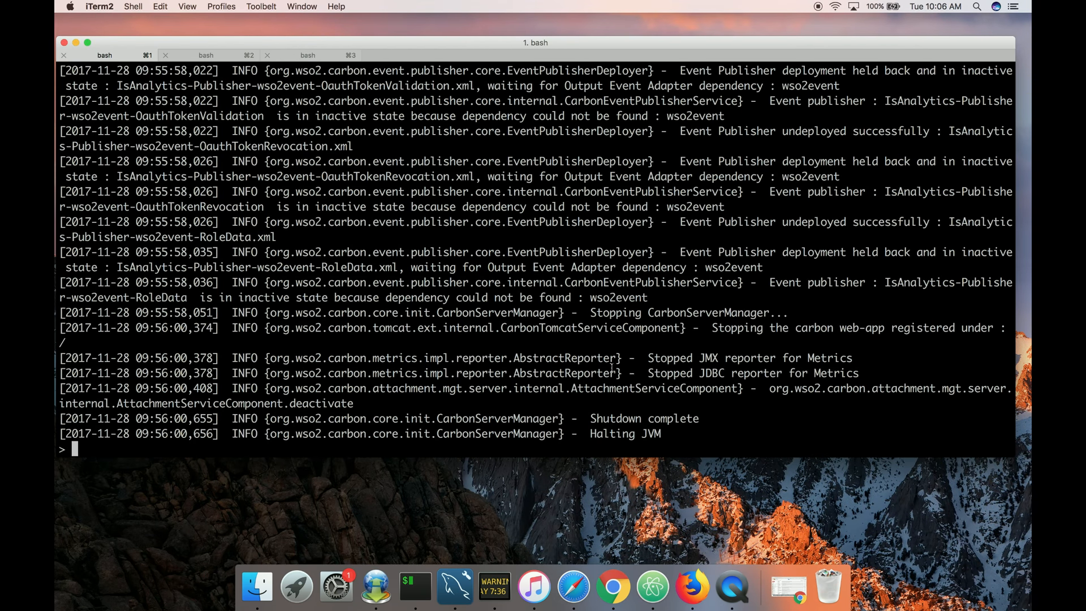
{"action": "key", "text": "super+k"}
{"action": "key", "text": "Return"}
{"action": "key", "text": "Return"}
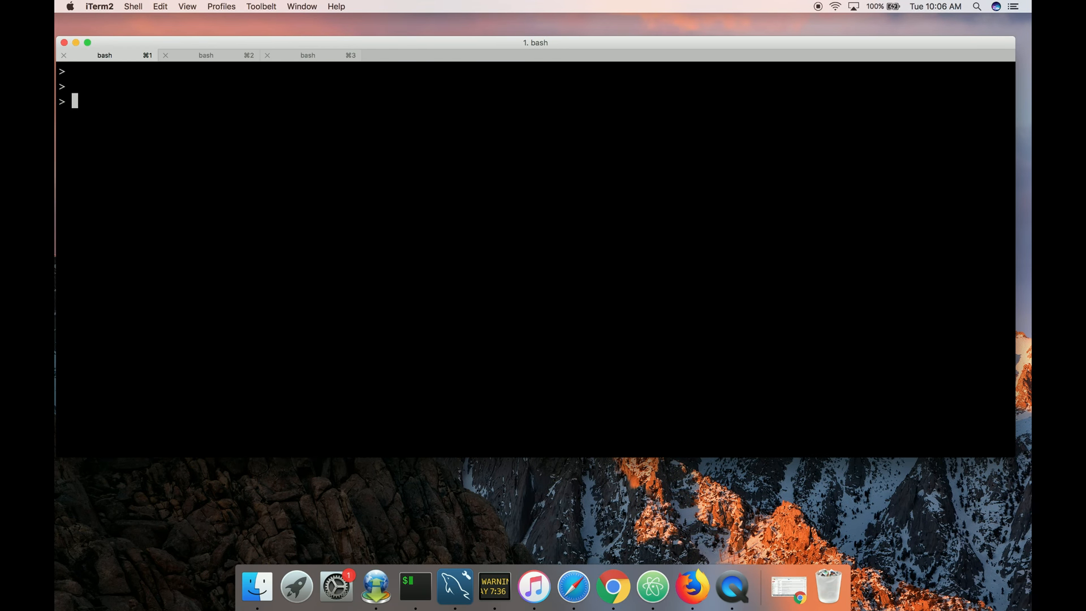
Print the working directory and start the Identity Server with sh wso2server.sh.
{"action": "type", "text": "pwd"}
{"action": "key", "text": "Return"}
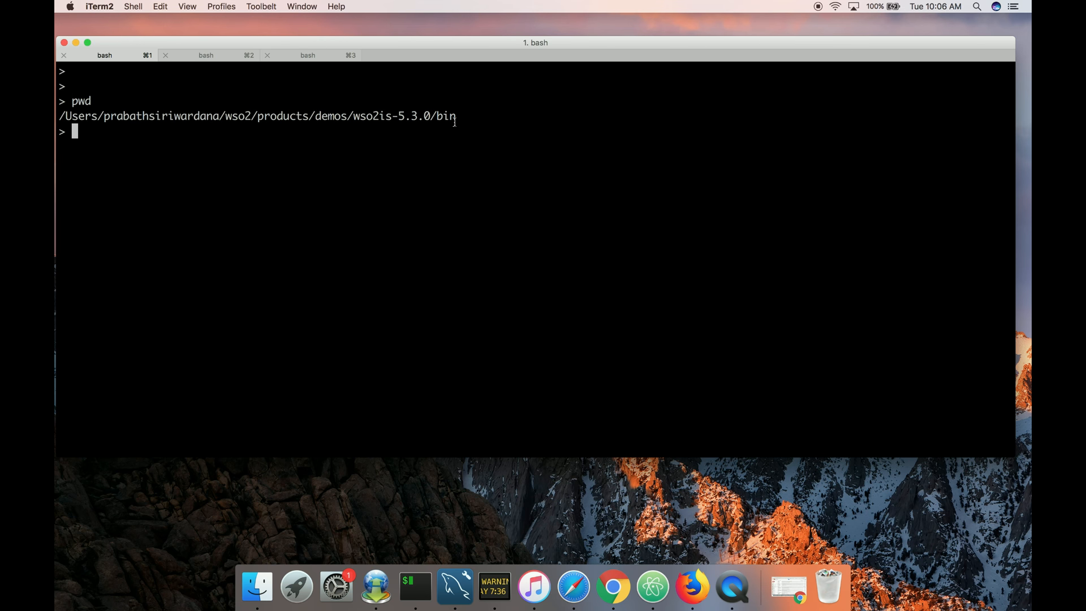
{"action": "type", "text": "sh wso2server.sh"}
{"action": "key", "text": "Return"}
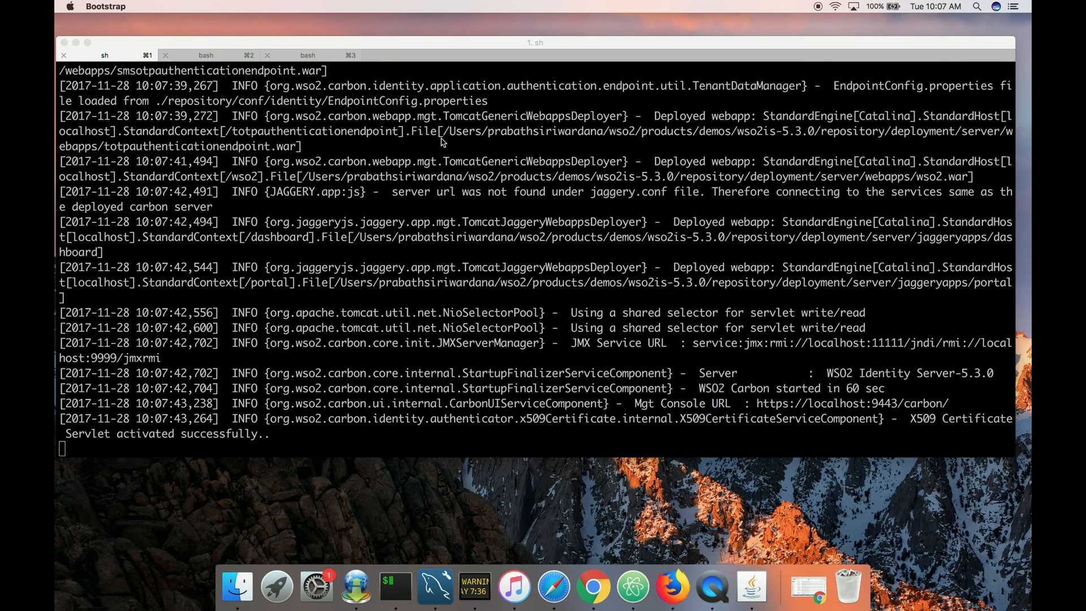
{"action": "key", "text": "super+Tab"}
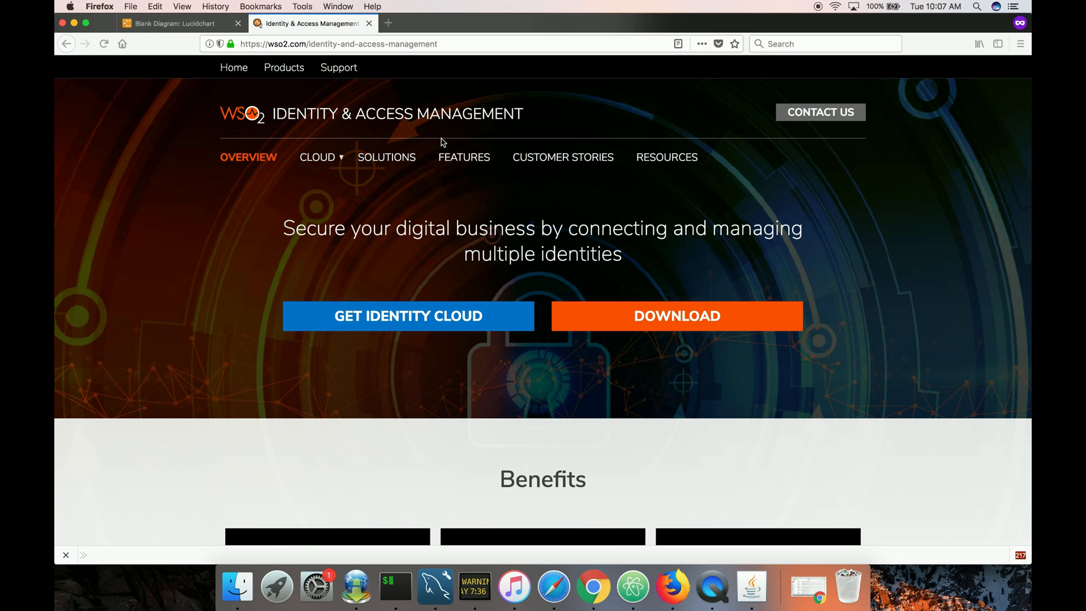
{"action": "double_click", "coordinate": [417, 44]}
{"action": "triple_click", "coordinate": [416, 43]}
{"action": "type", "text": "http"}
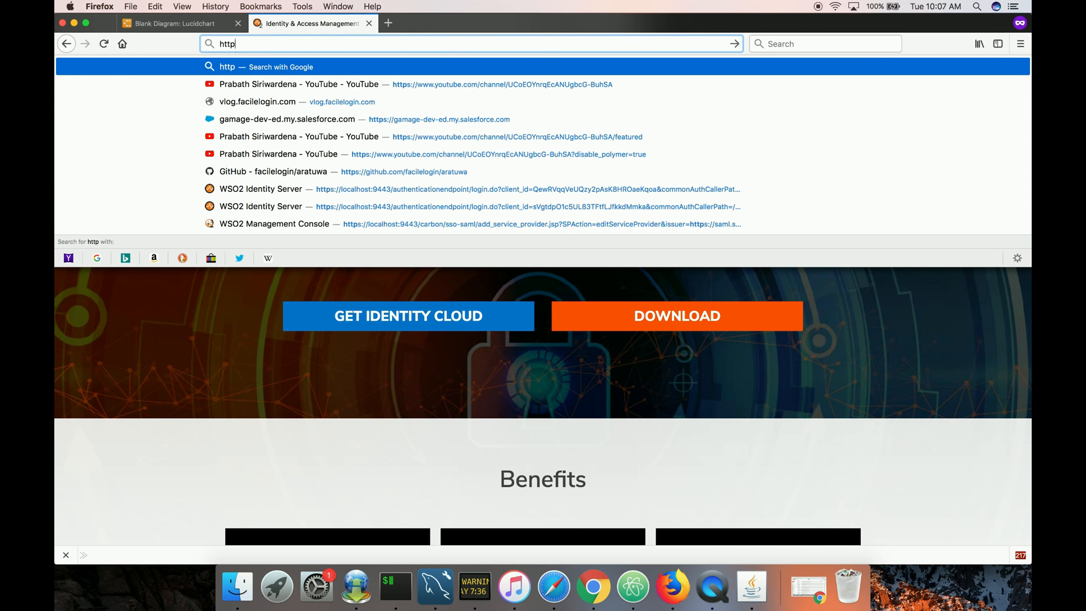
{"action": "type", "text": "s://localhost/"}
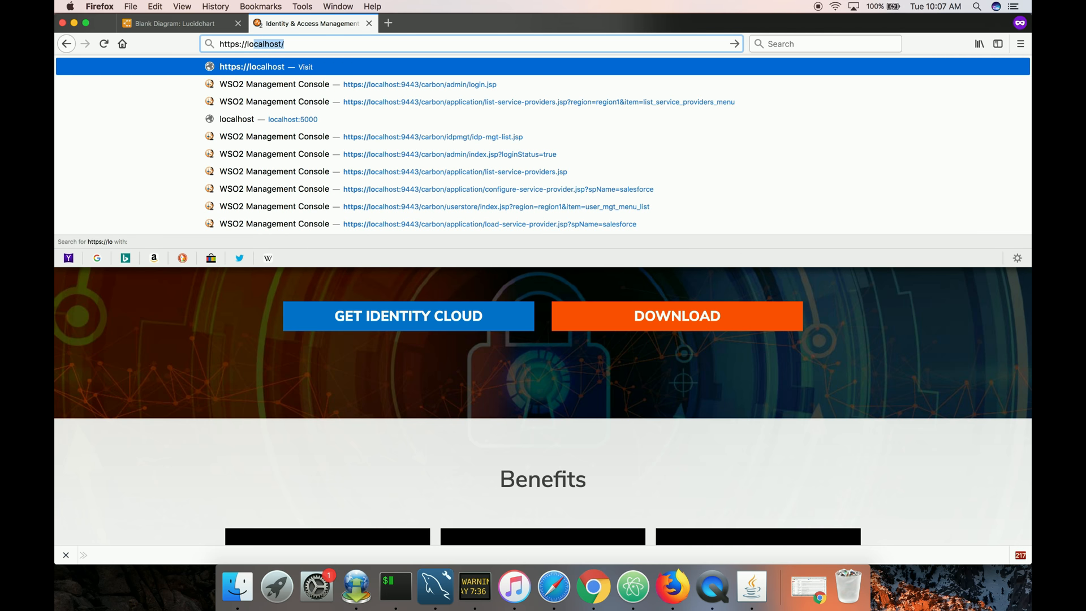
{"action": "key", "text": "Down"}
{"action": "key", "text": "Return"}
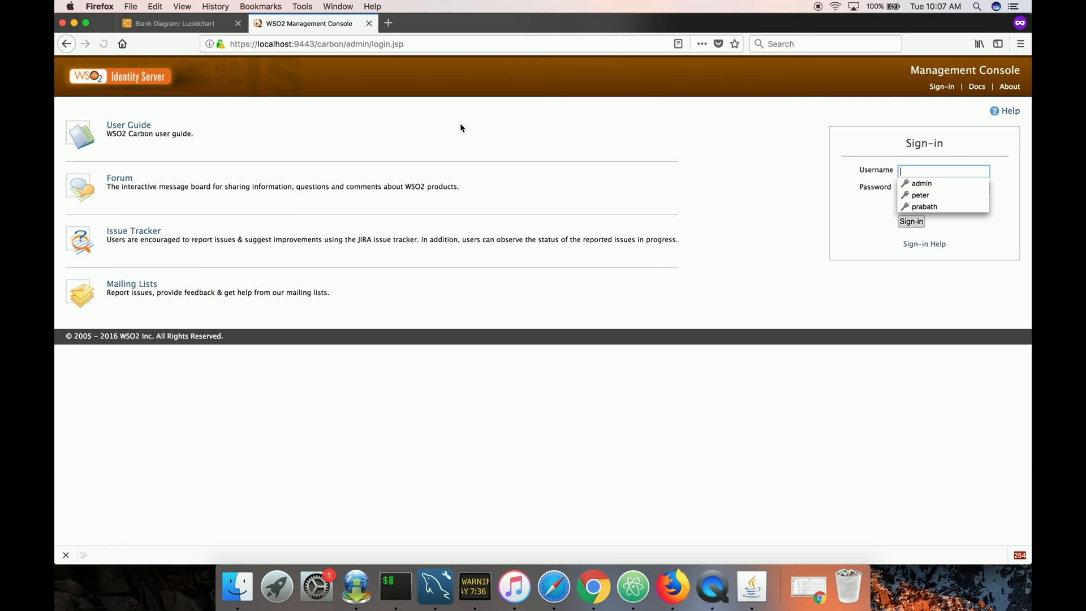
{"action": "left_click", "coordinate": [910, 183]}
{"action": "left_click", "coordinate": [911, 221]}
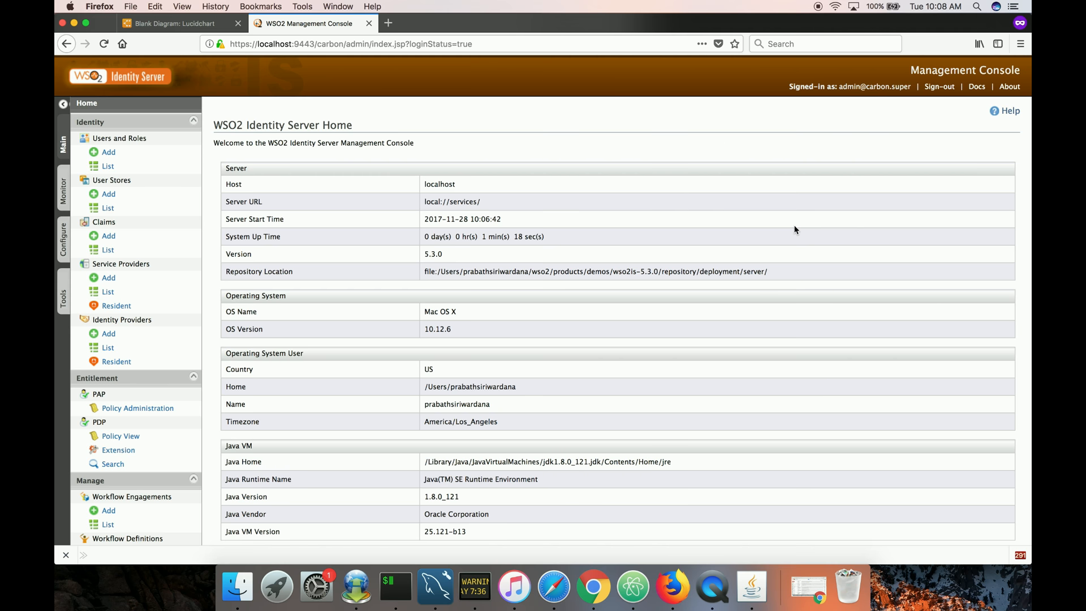
Open Policy Administration and start a new entitlement policy with the Simple Policy Editor.
{"action": "left_click", "coordinate": [150, 437]}
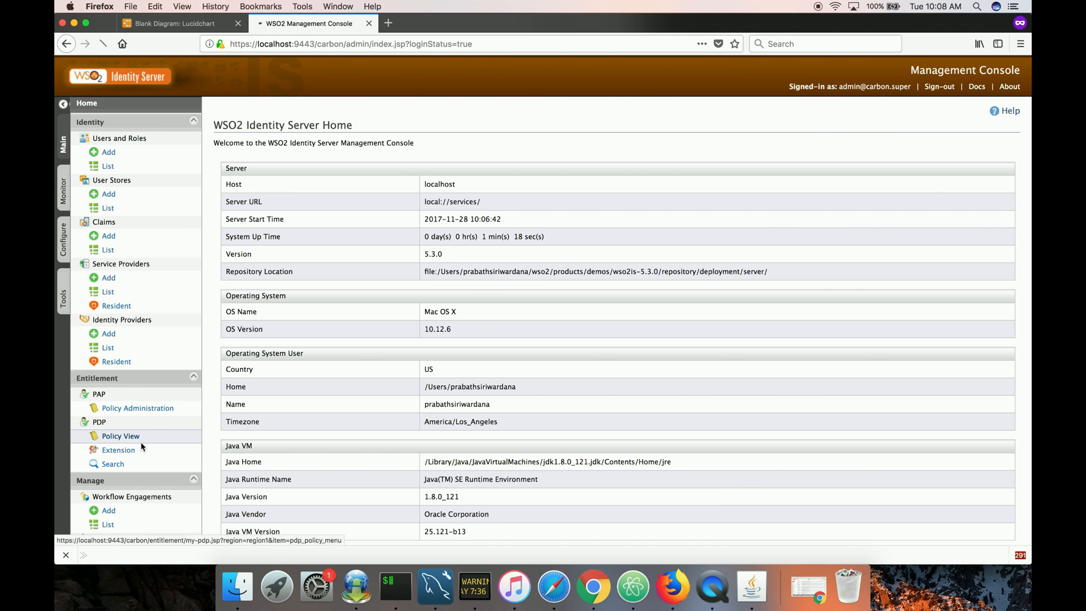
{"action": "left_click", "coordinate": [156, 414]}
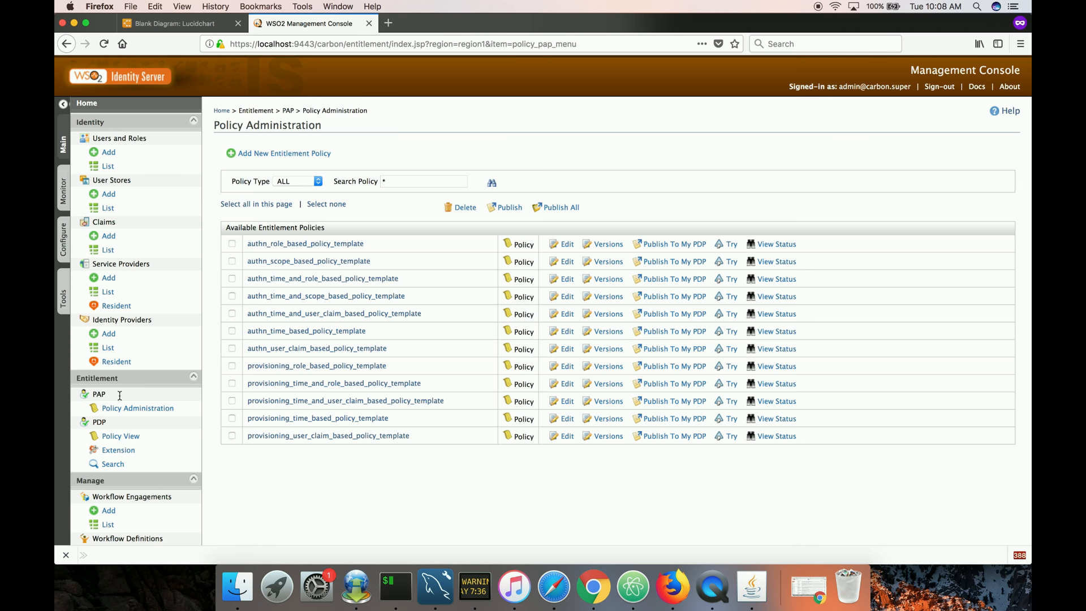
{"action": "left_click", "coordinate": [121, 412]}
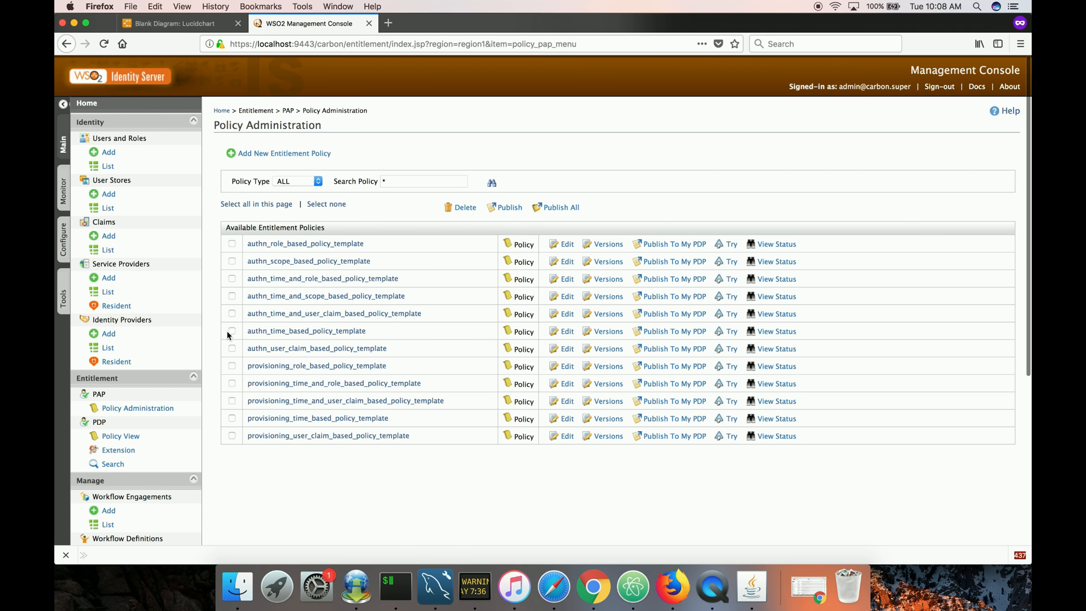
{"action": "left_click", "coordinate": [251, 155]}
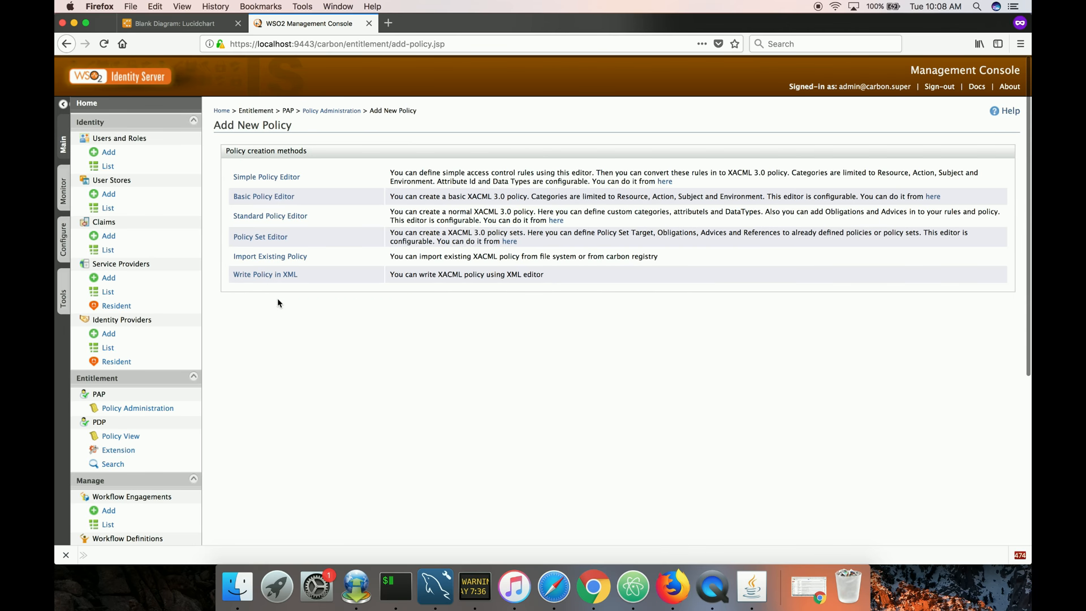
{"action": "left_click", "coordinate": [283, 182]}
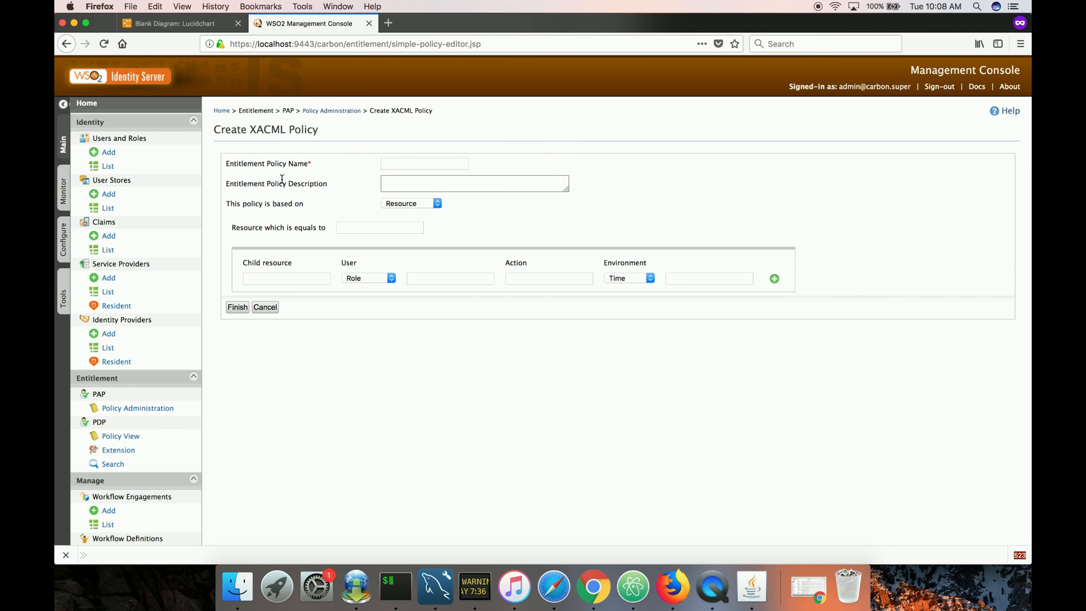
Name the policy hr-admin-access and base it on Subject.
{"action": "left_click", "coordinate": [389, 164]}
{"action": "type", "text": "hr-admin-access"}
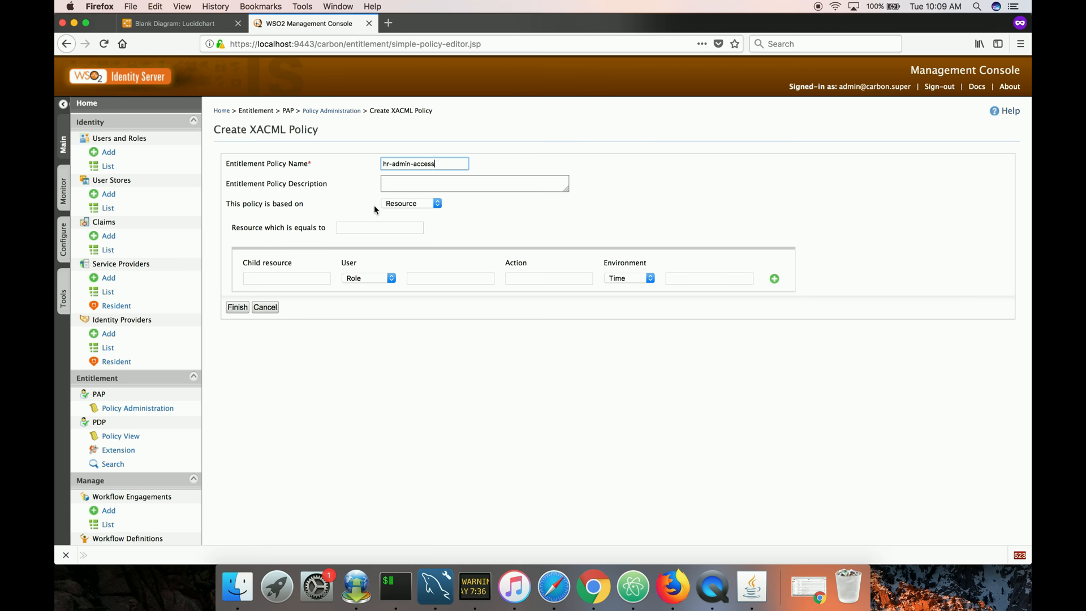
{"action": "left_click", "coordinate": [396, 204]}
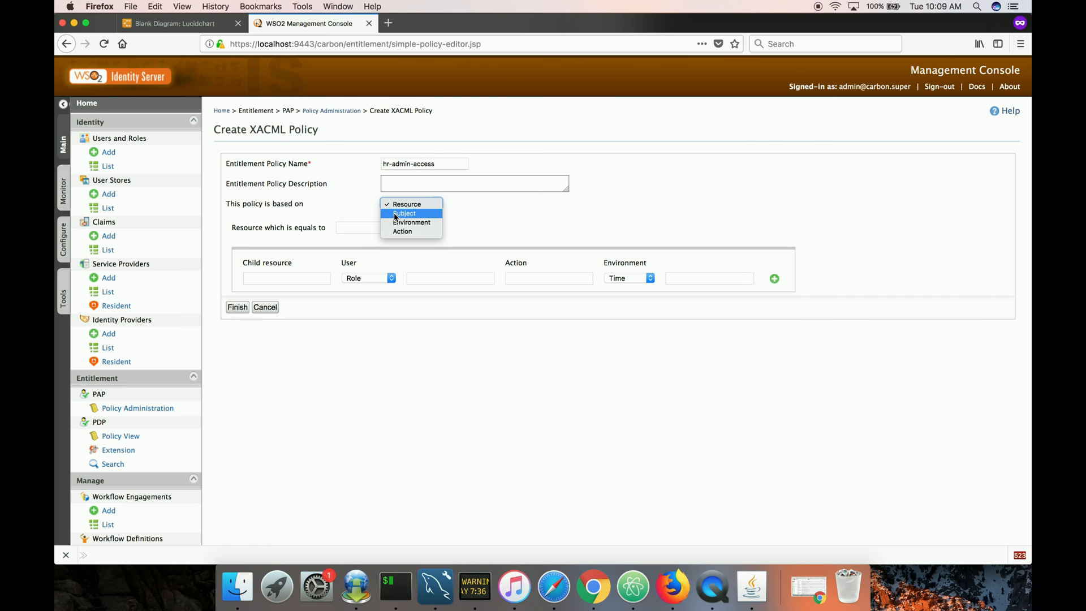
{"action": "left_click", "coordinate": [404, 214]}
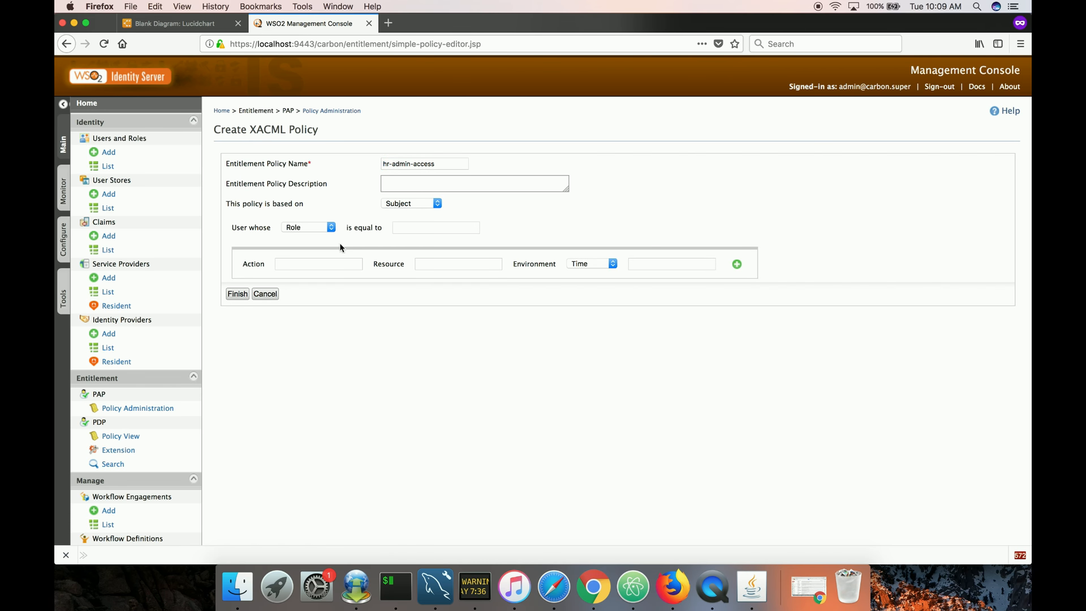
Set the policy to apply to users whose role is equal to hradmin.
{"action": "left_click", "coordinate": [408, 231]}
{"action": "type", "text": "hradmin"}
{"action": "left_click", "coordinate": [317, 364]}
Fill the first rule with action GET on resource /Employee.
{"action": "left_click", "coordinate": [308, 262]}
{"action": "type", "text": "GET"}
{"action": "left_click", "coordinate": [429, 262]}
{"action": "type", "text": "/Employee"}
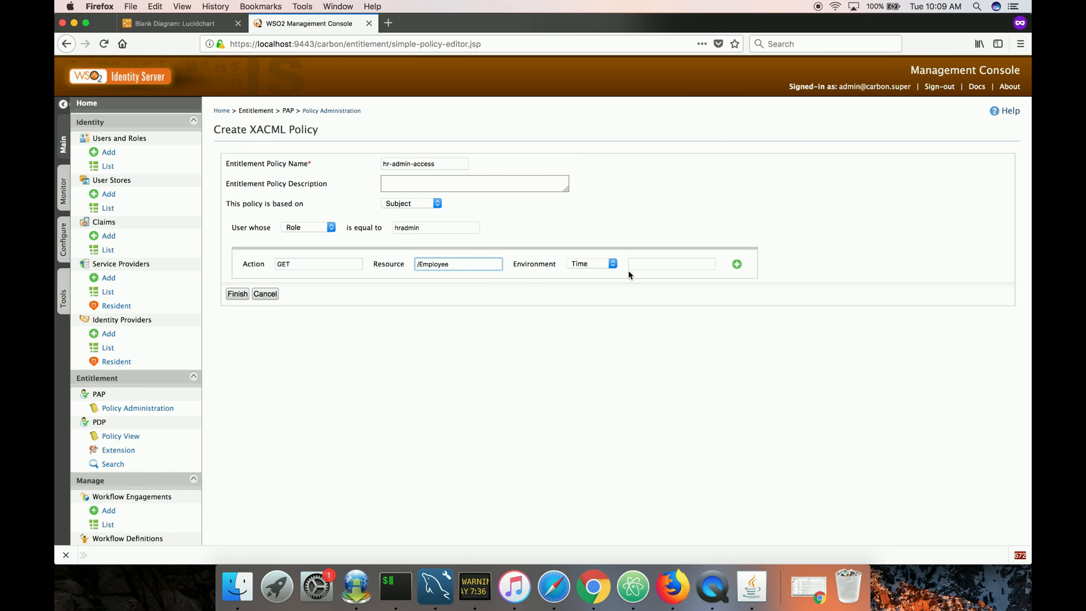
Add two more rules allowing POST and PUT on /Employee.
{"action": "left_click", "coordinate": [736, 264]}
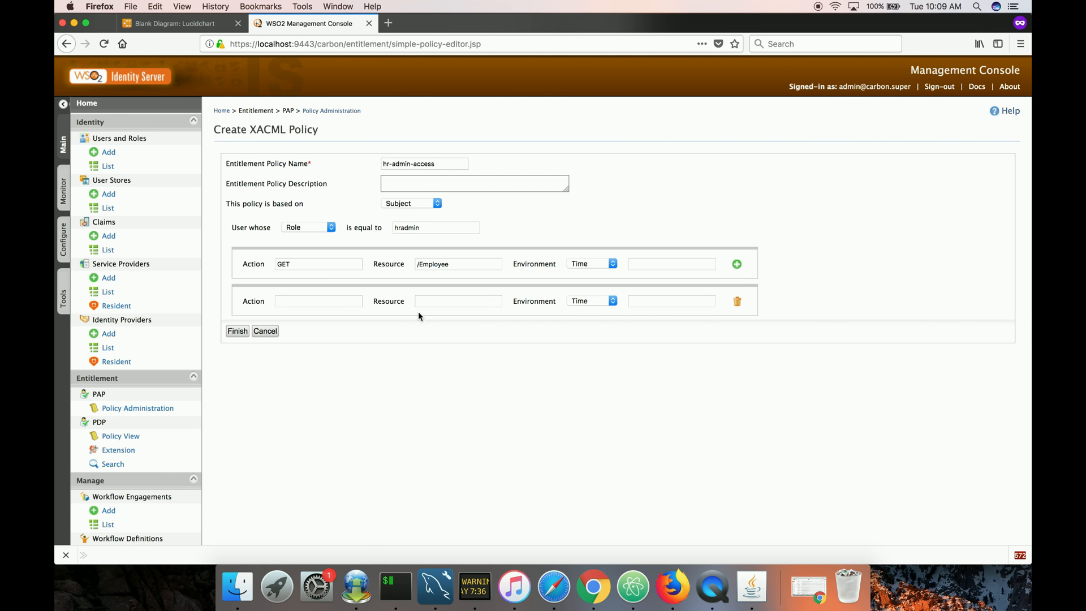
{"action": "left_click", "coordinate": [343, 301]}
{"action": "left_click", "coordinate": [443, 295]}
{"action": "type", "text": "/"}
{"action": "left_click", "coordinate": [742, 270]}
{"action": "left_click", "coordinate": [356, 338]}
{"action": "type", "text": "PUT"}
{"action": "left_click", "coordinate": [467, 339]}
{"action": "type", "text": "/Employee"}
Add a rule allowing DELETE on /Employee.
{"action": "left_click", "coordinate": [737, 264]}
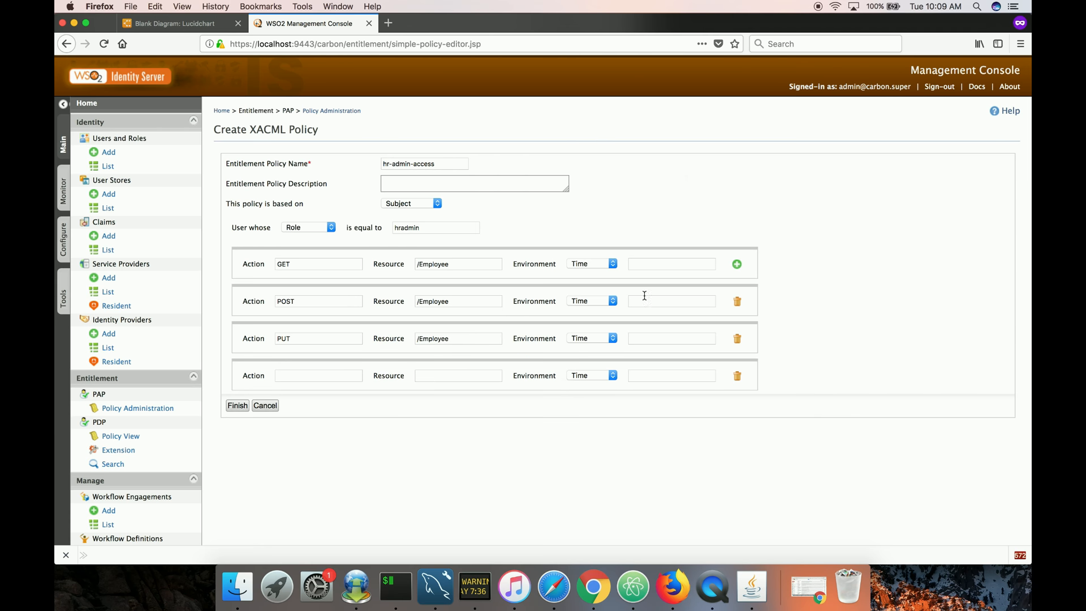
{"action": "left_click", "coordinate": [341, 379]}
{"action": "type", "text": "DELETE"}
{"action": "left_click", "coordinate": [431, 380]}
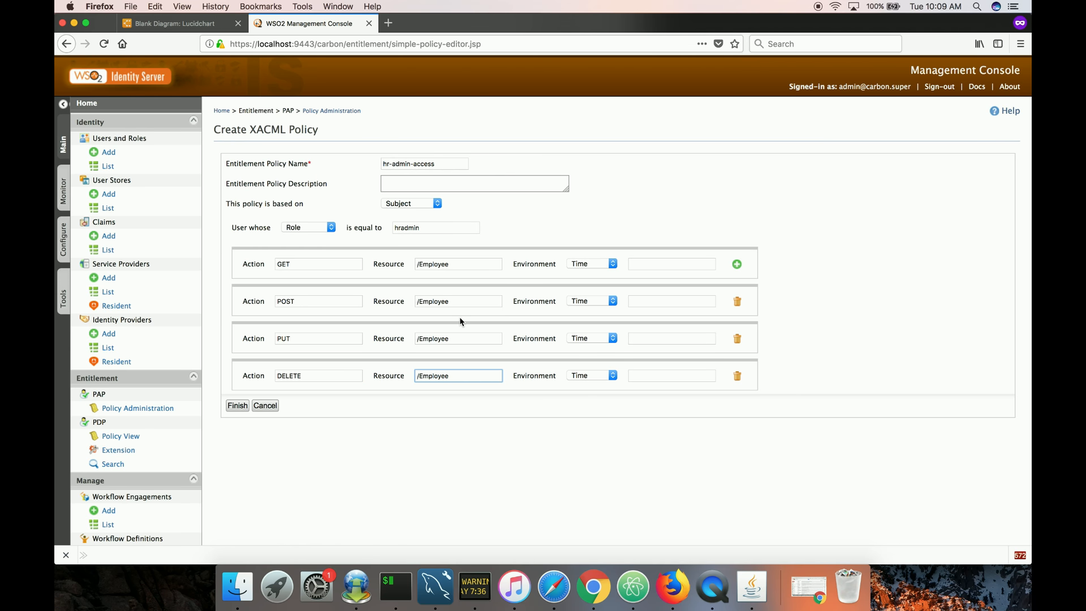
Add a rule allowing GET on /Customer, finish the policy and close the confirmation.
{"action": "left_click", "coordinate": [736, 265]}
{"action": "left_click", "coordinate": [354, 412]}
{"action": "type", "text": "GET"}
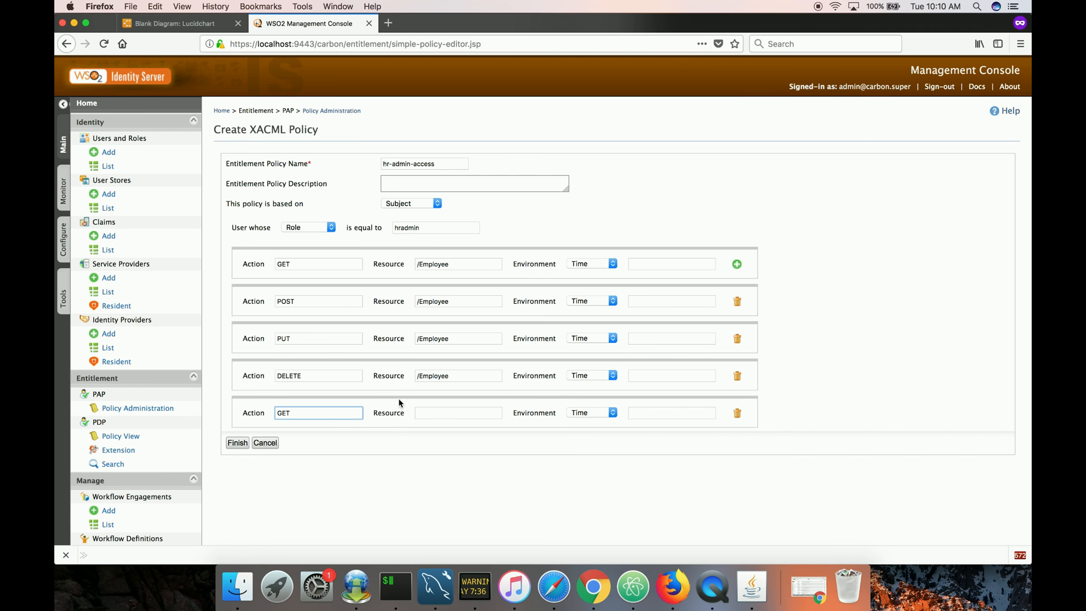
{"action": "left_click", "coordinate": [429, 410]}
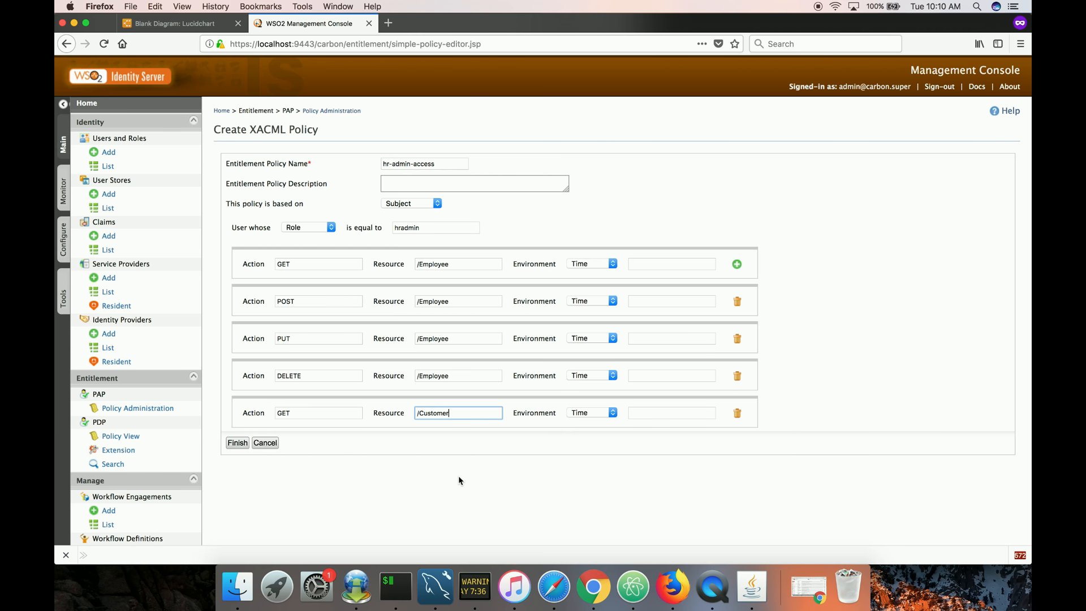
{"action": "left_click", "coordinate": [237, 444]}
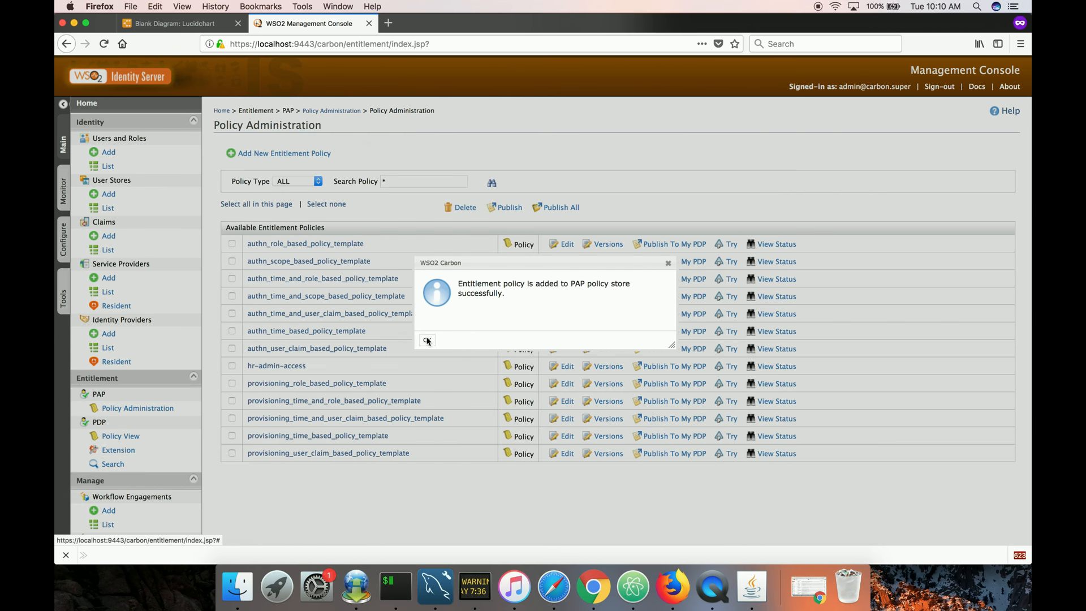
{"action": "left_click", "coordinate": [427, 340]}
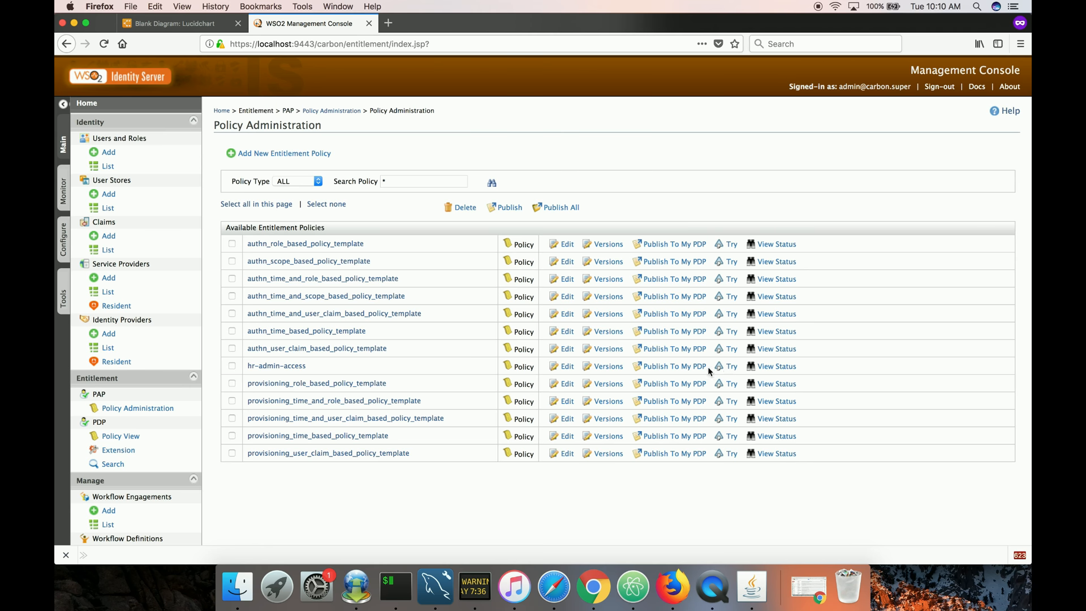
Test-evaluate hr-admin-access with resource /Customer, subject admin and action GET, then close the result.
{"action": "left_click", "coordinate": [730, 368]}
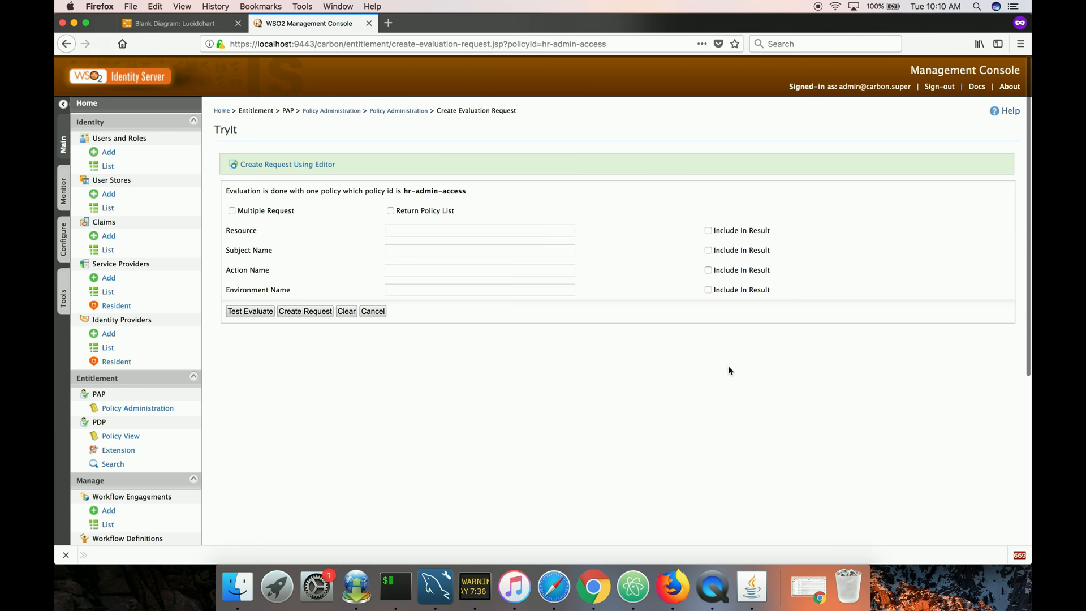
{"action": "left_click", "coordinate": [454, 234]}
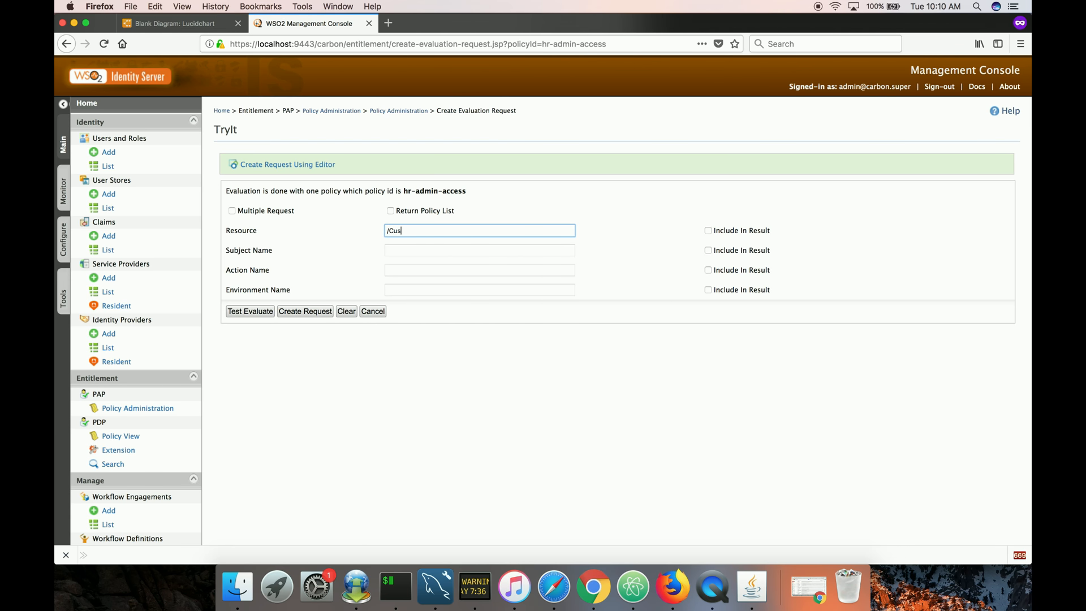
{"action": "type", "text": "/Customer"}
{"action": "left_click", "coordinate": [448, 248]}
{"action": "type", "text": "admin"}
{"action": "left_click", "coordinate": [447, 271]}
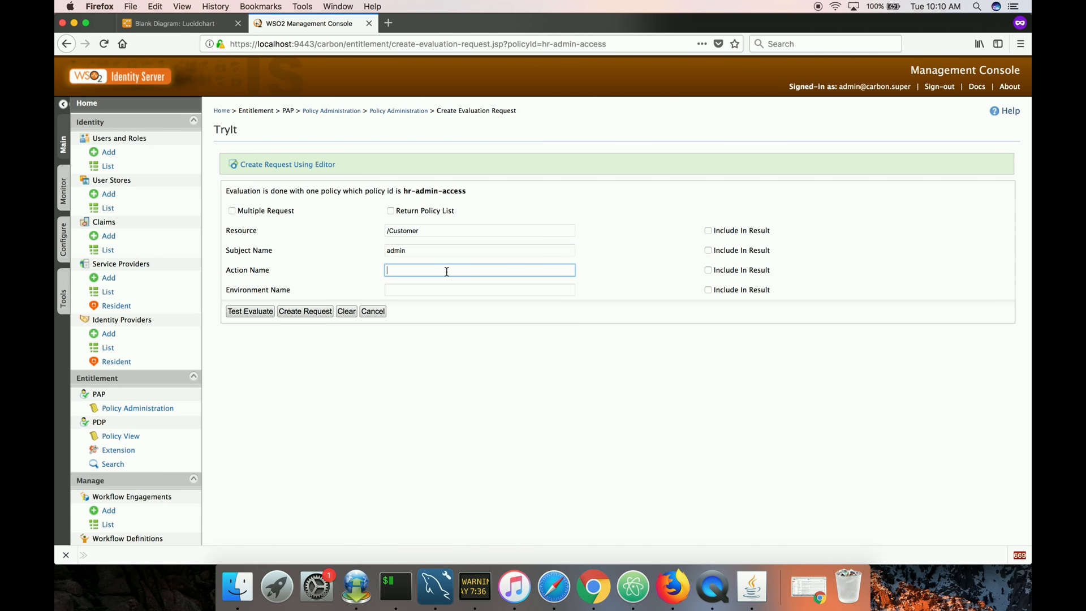
{"action": "left_click", "coordinate": [445, 286]}
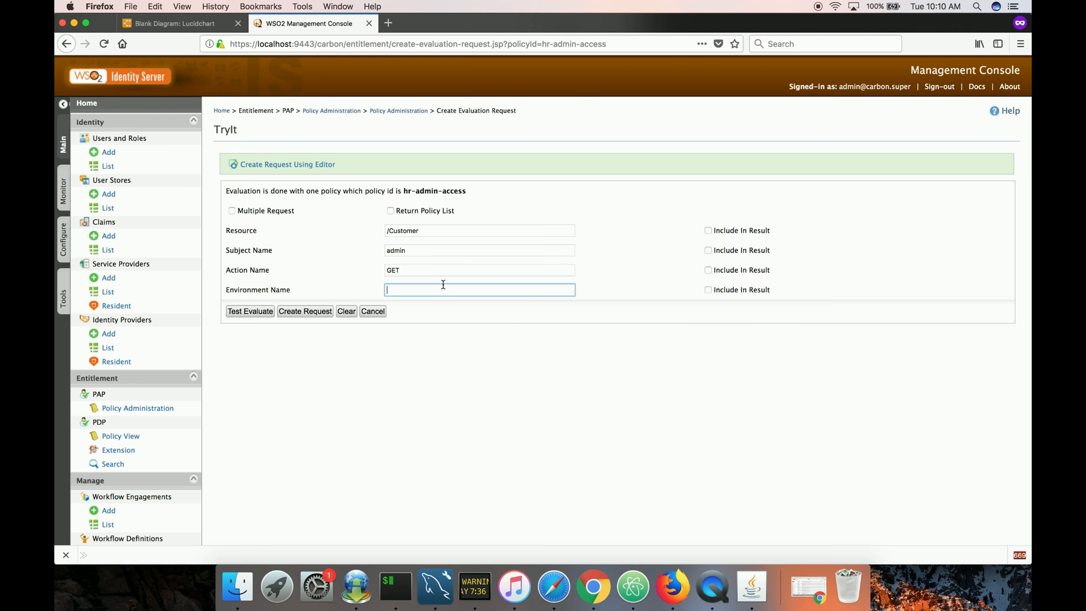
{"action": "left_click", "coordinate": [416, 376]}
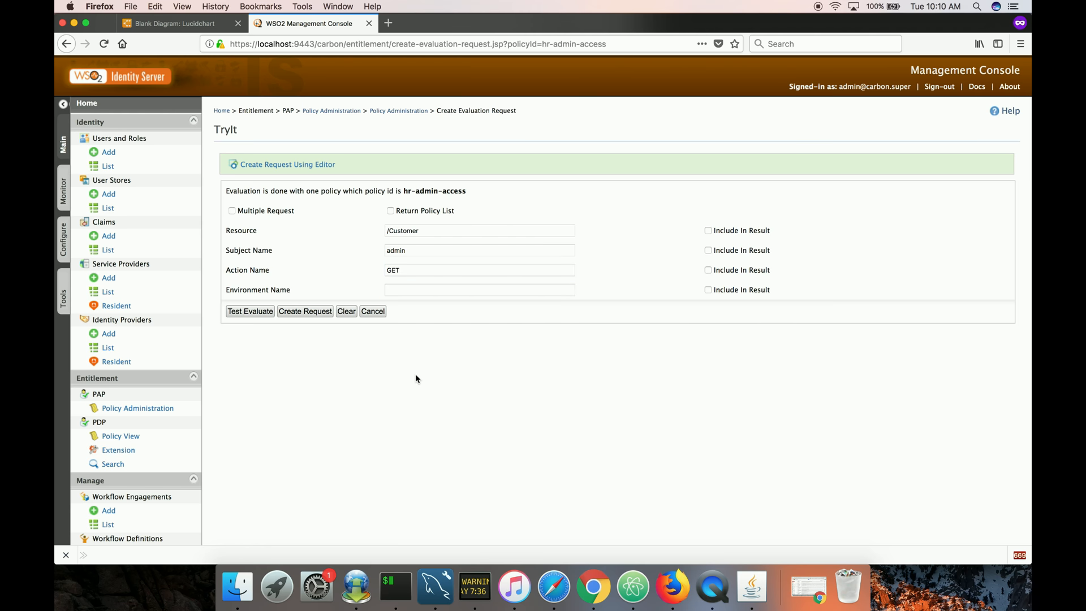
{"action": "left_click", "coordinate": [250, 311]}
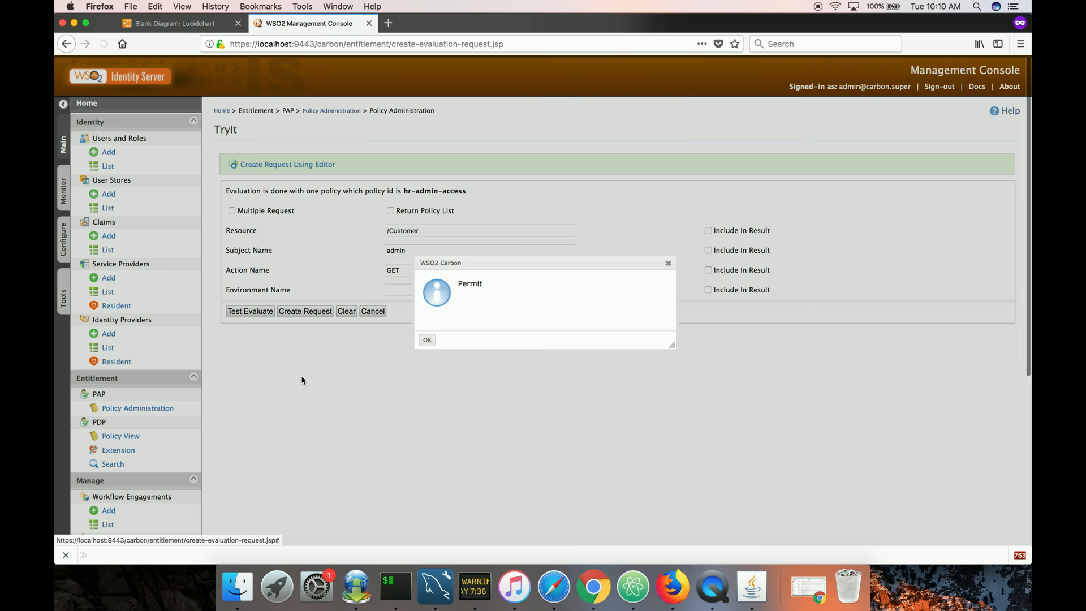
{"action": "left_click", "coordinate": [425, 340]}
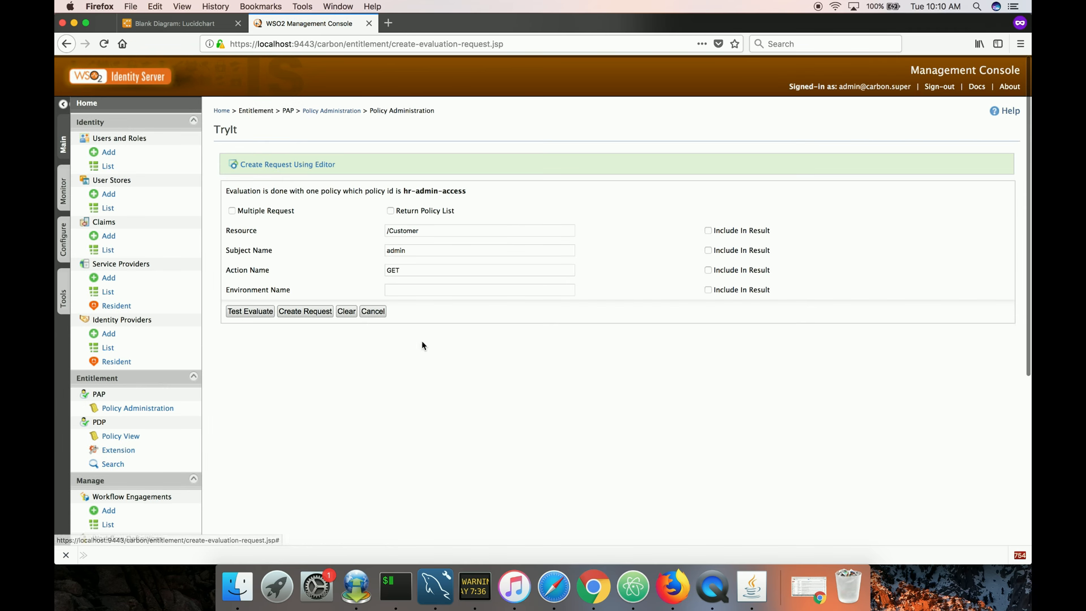
List the user roles and view the users assigned to the hradmin role.
{"action": "left_click", "coordinate": [155, 173]}
{"action": "left_click", "coordinate": [251, 175]}
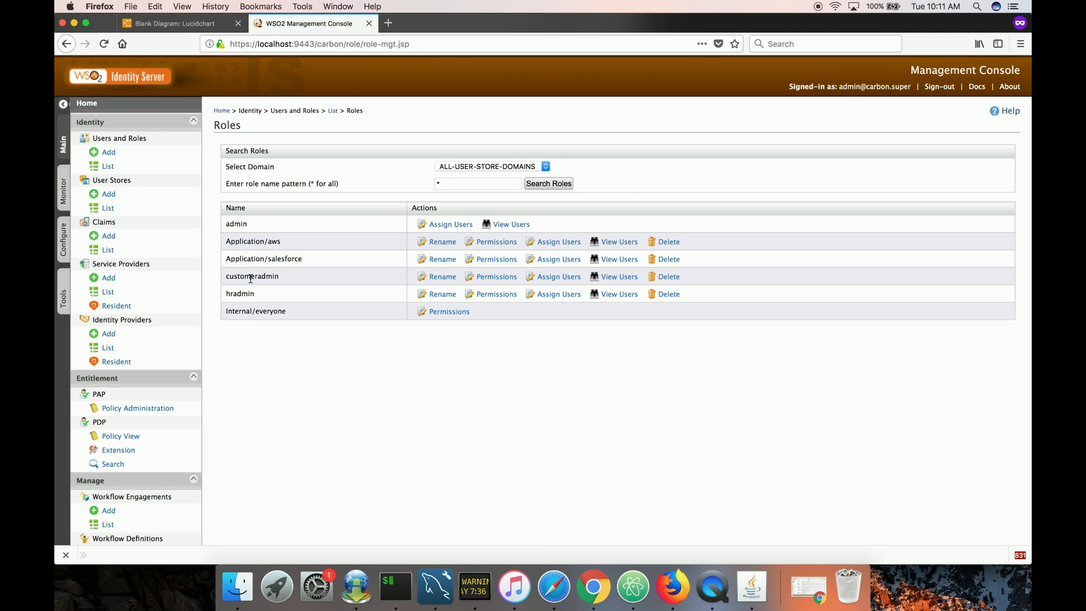
{"action": "left_click", "coordinate": [615, 296]}
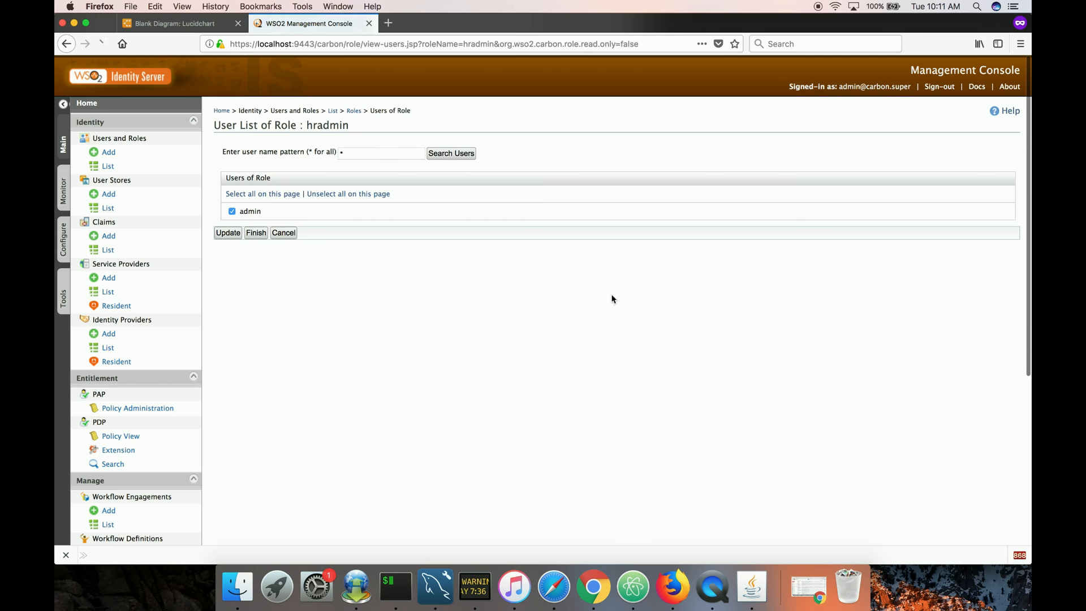
Open the Try page for hr-admin-access and test-evaluate the request for /Customer, admin and GET, then close the result.
{"action": "left_click", "coordinate": [284, 233]}
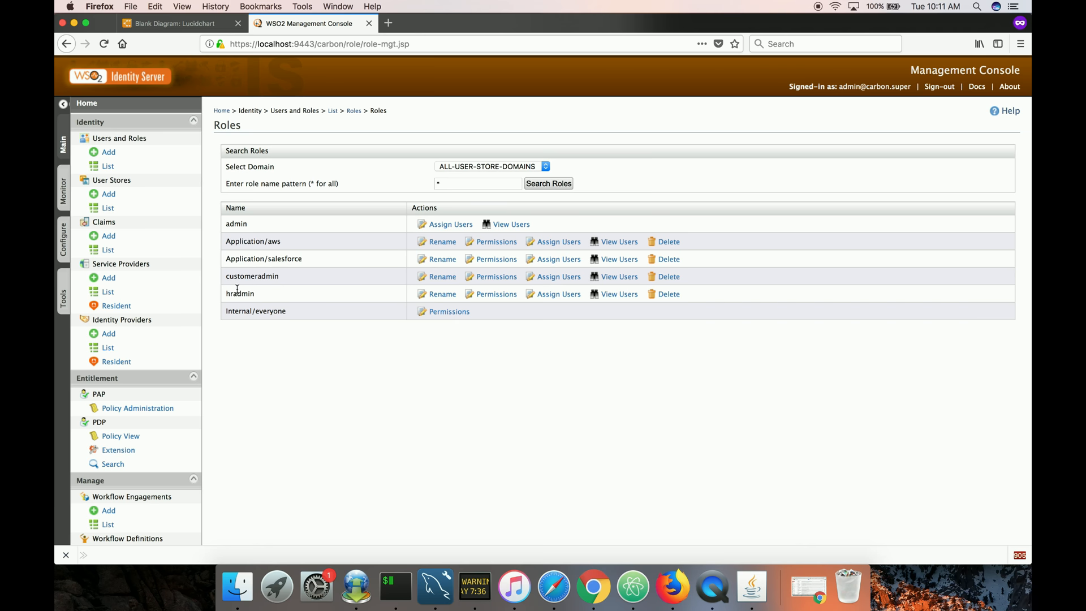
{"action": "left_click", "coordinate": [151, 412]}
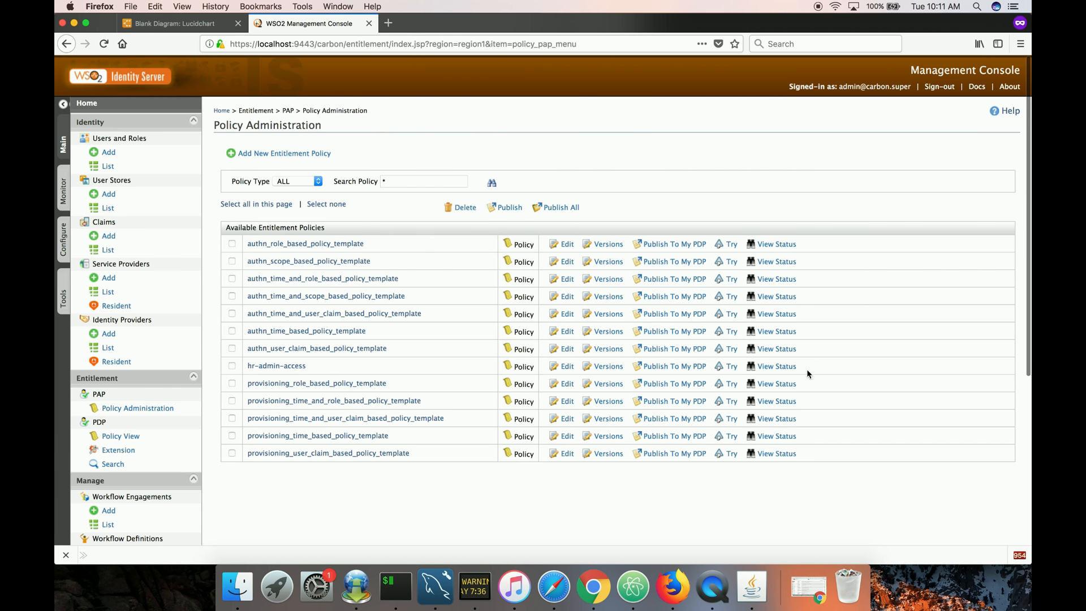
{"action": "left_click", "coordinate": [729, 366]}
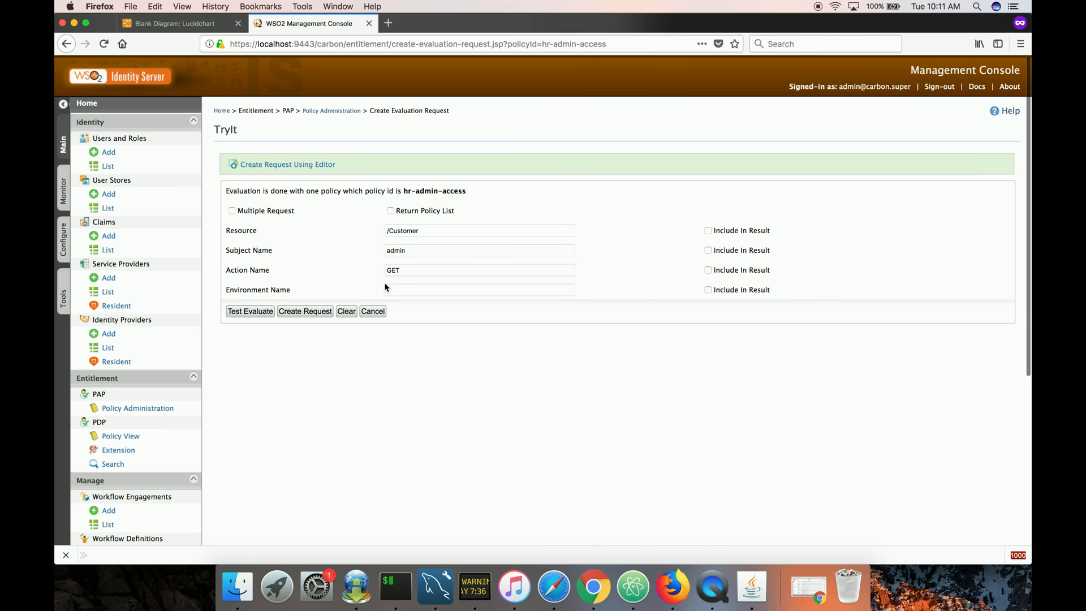
{"action": "left_click", "coordinate": [255, 310]}
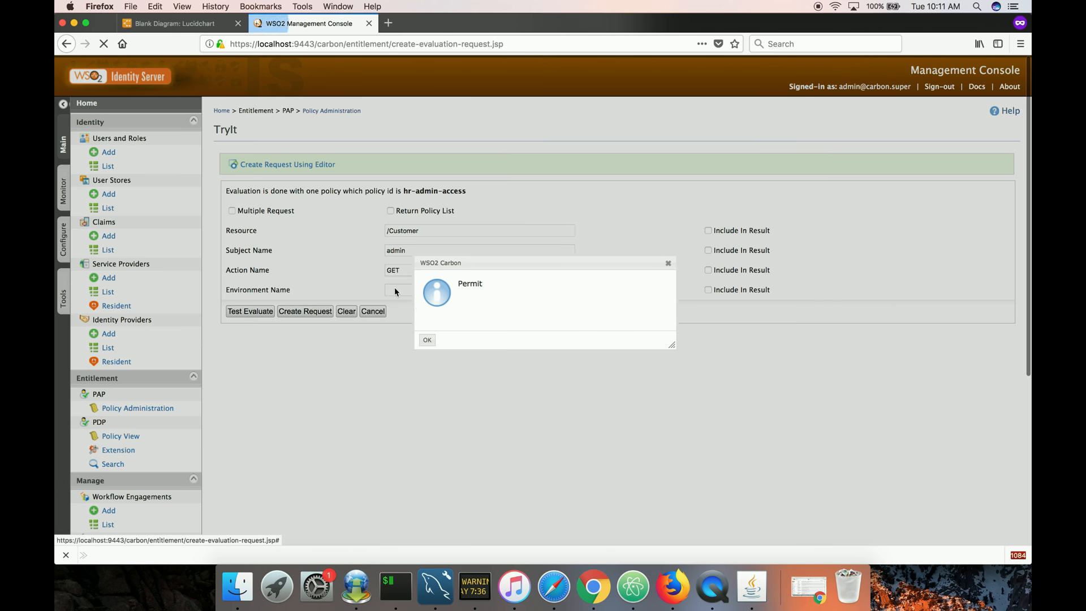
{"action": "left_click", "coordinate": [427, 340]}
Change the action to POST, test-evaluate the request and close the result.
{"action": "left_click", "coordinate": [392, 271]}
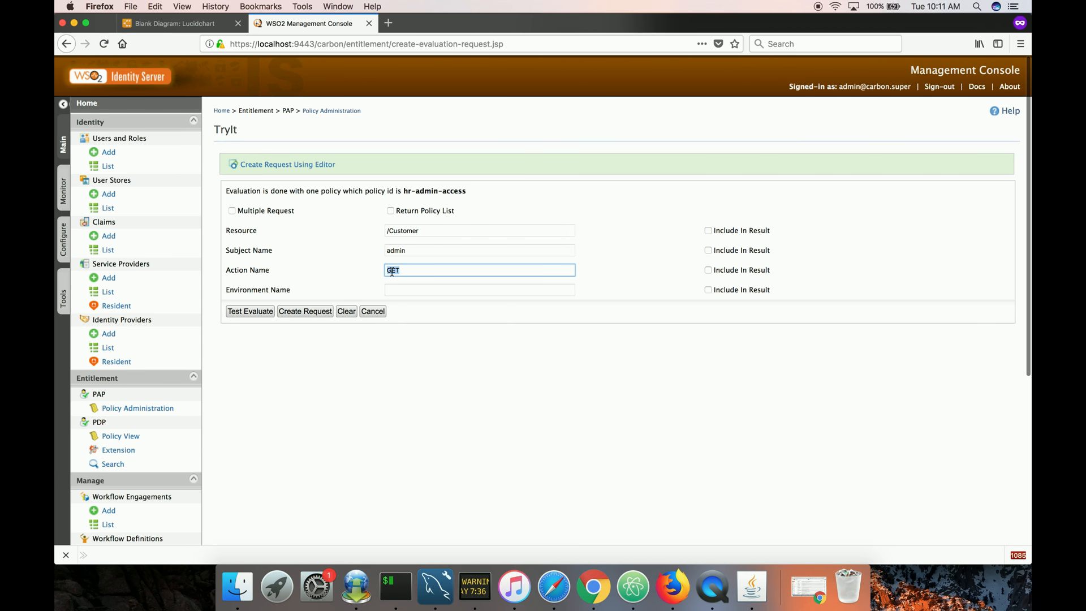
{"action": "type", "text": "POST"}
{"action": "left_click", "coordinate": [261, 312]}
{"action": "left_click", "coordinate": [427, 340]}
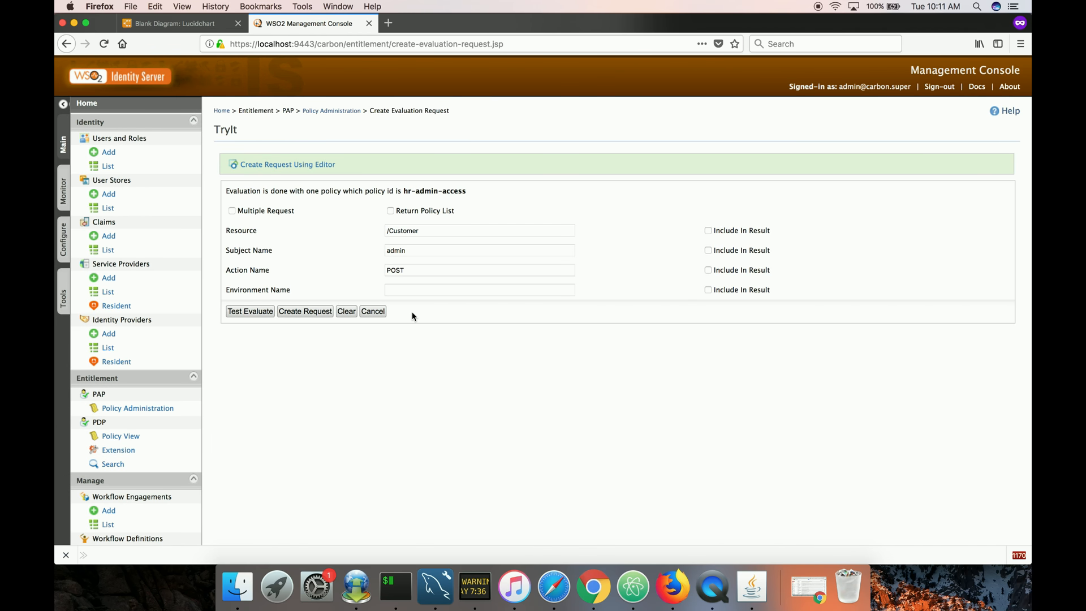
Change the resource to /Employee, test-evaluate the request and close the result.
{"action": "double_click", "coordinate": [404, 231]}
{"action": "type", "text": "Em"}
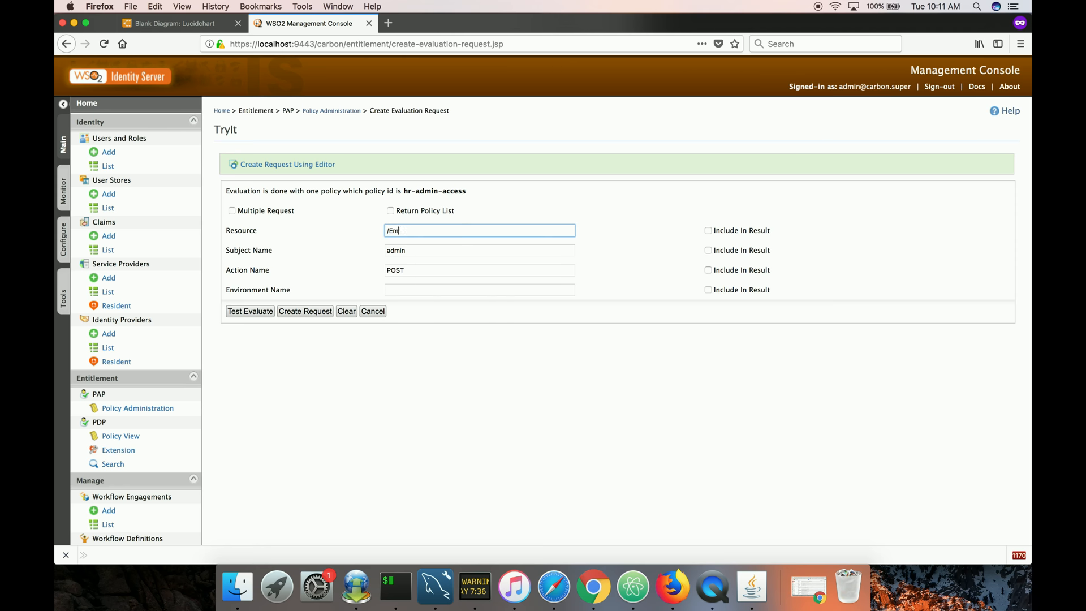
{"action": "type", "text": "ployee"}
{"action": "left_click", "coordinate": [252, 311]}
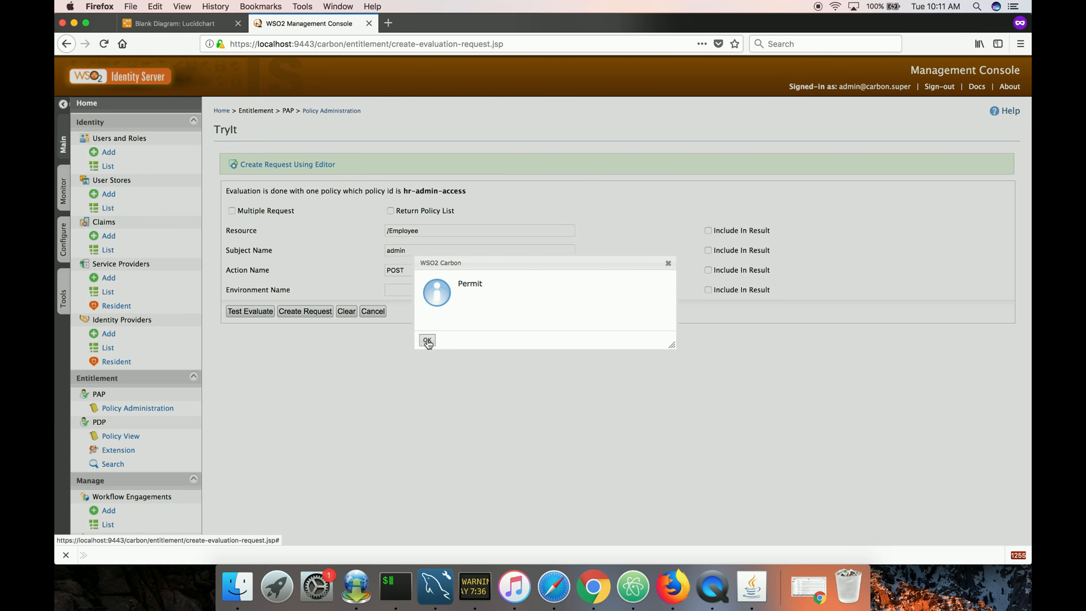
{"action": "left_click", "coordinate": [427, 340]}
Change the action to DELETE, test-evaluate the request, close the result and leave the Try page.
{"action": "double_click", "coordinate": [395, 269]}
{"action": "type", "text": "DELETE"}
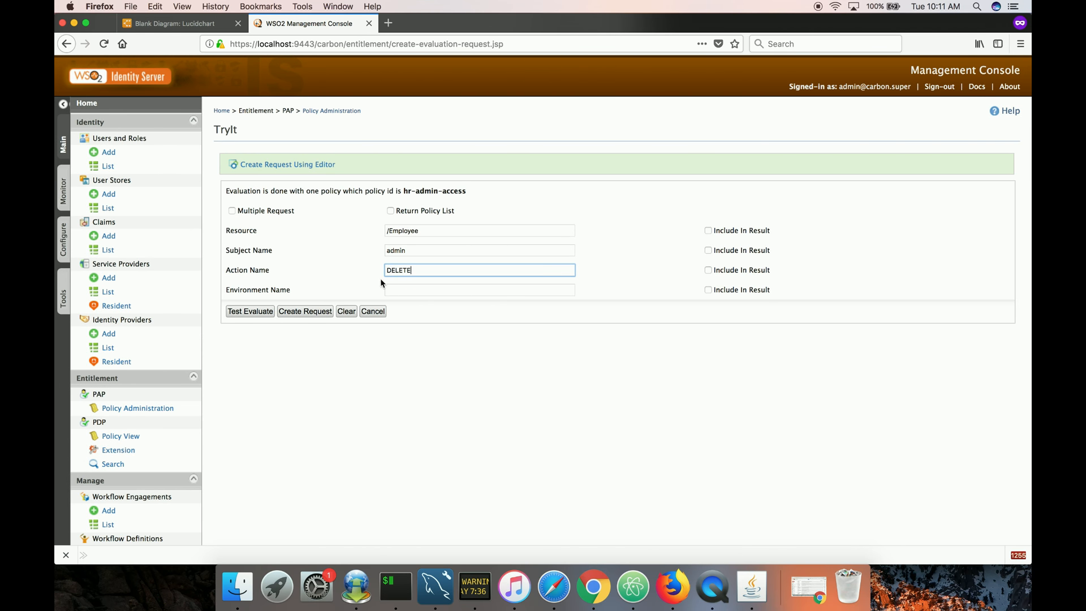
{"action": "left_click", "coordinate": [267, 311]}
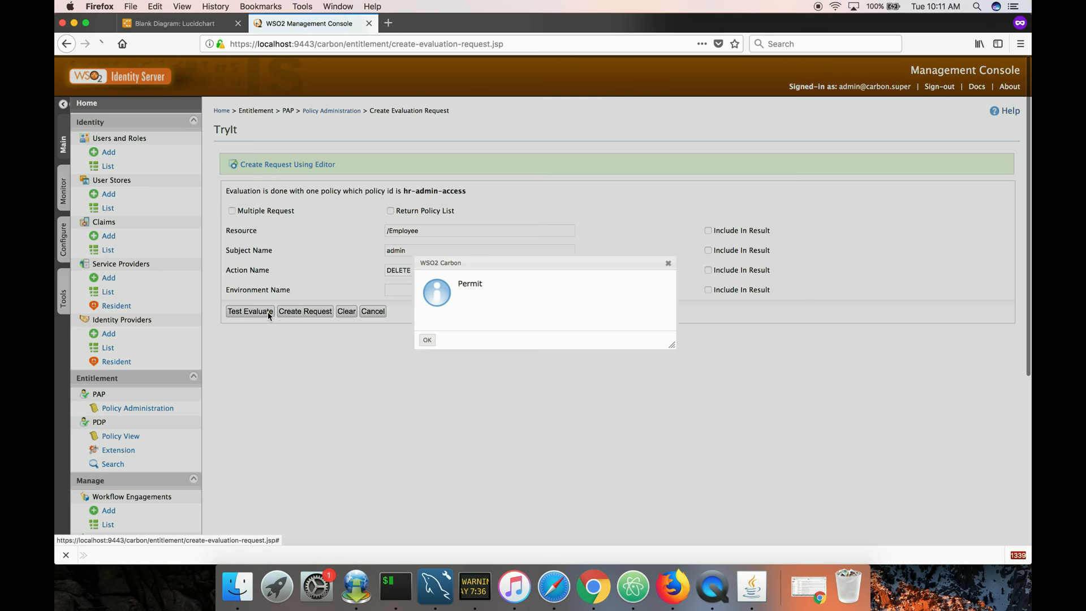
{"action": "left_click", "coordinate": [427, 340]}
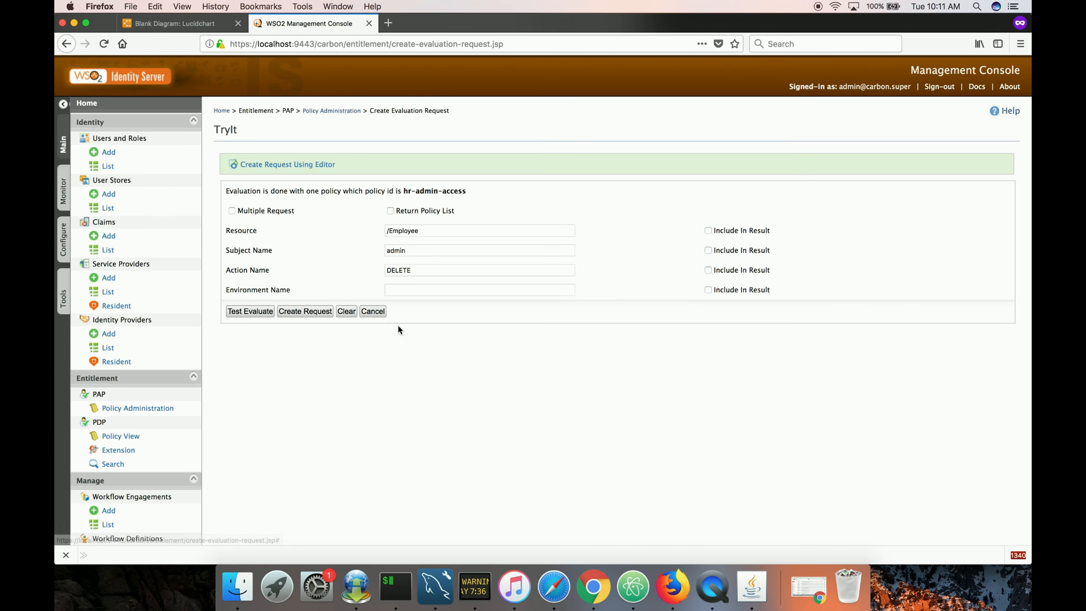
{"action": "left_click", "coordinate": [372, 311]}
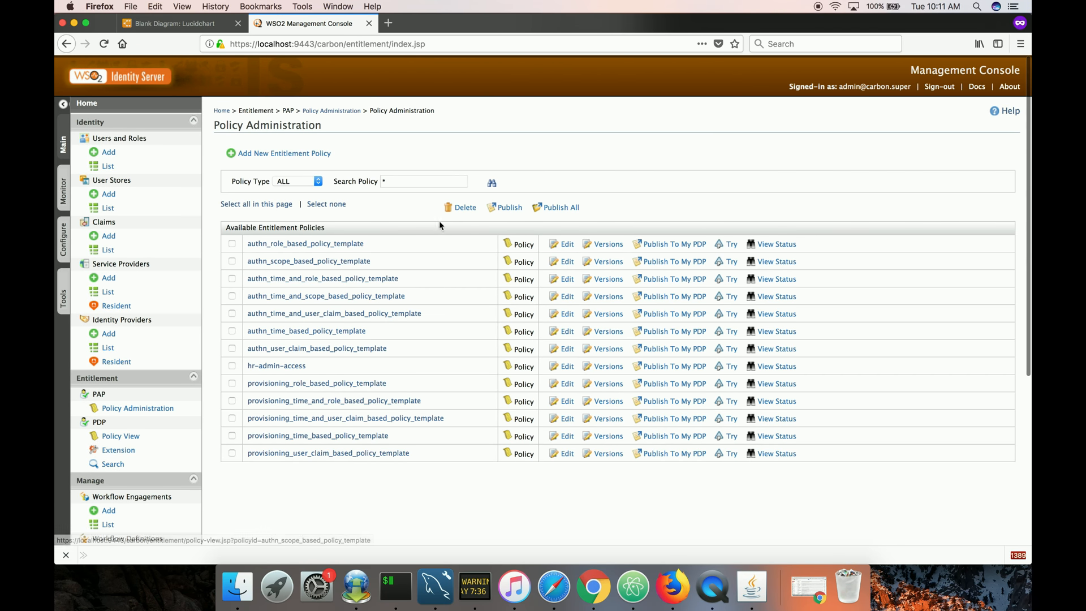
Start a new policy in the Simple Policy Editor named cus-admin-access.
{"action": "left_click", "coordinate": [302, 154]}
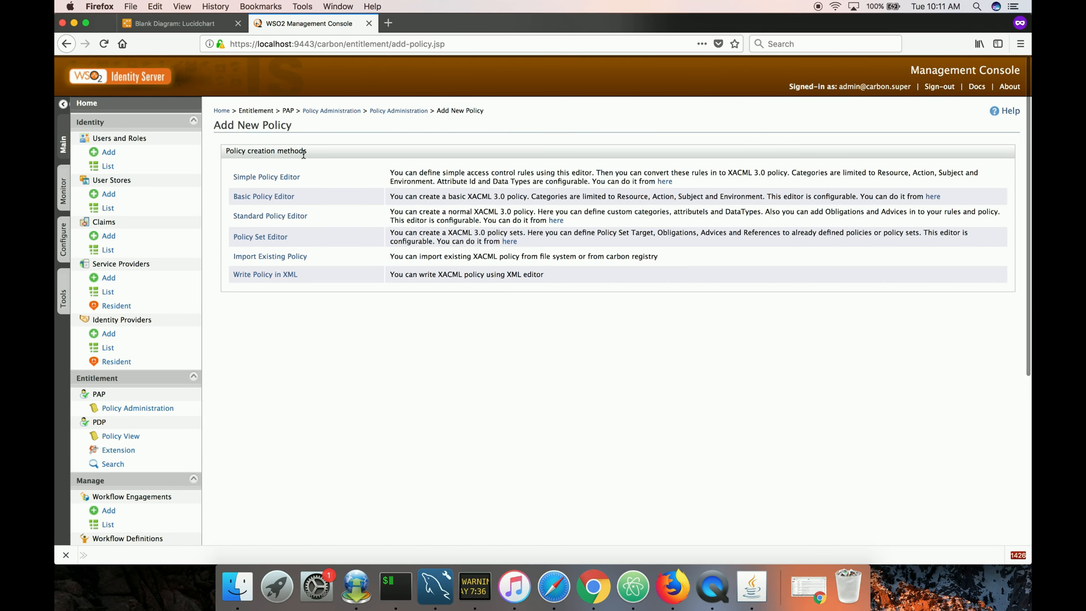
{"action": "left_click", "coordinate": [293, 177]}
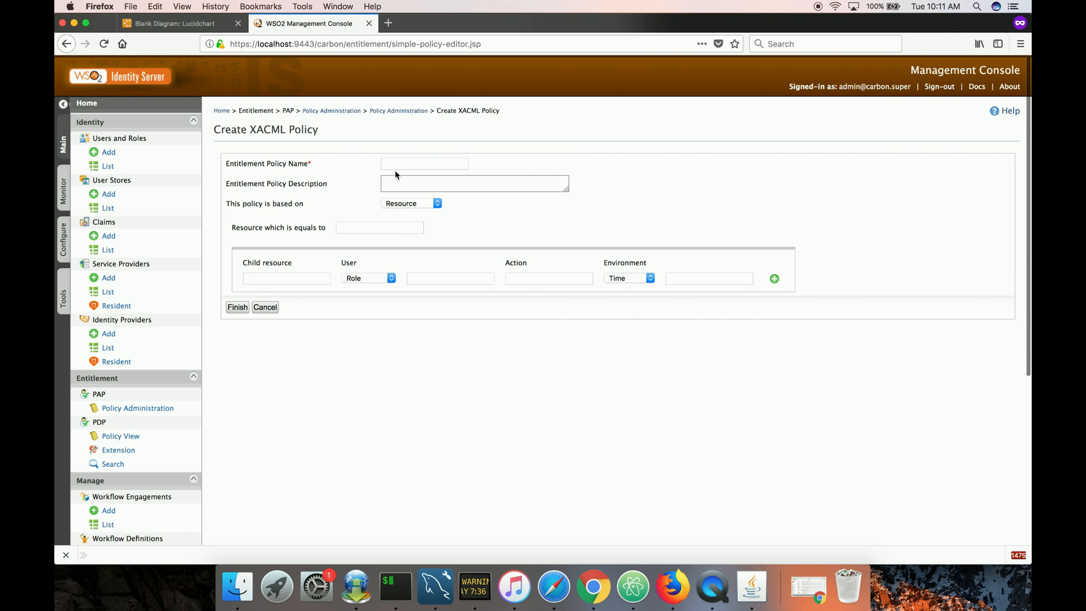
{"action": "left_click", "coordinate": [398, 166]}
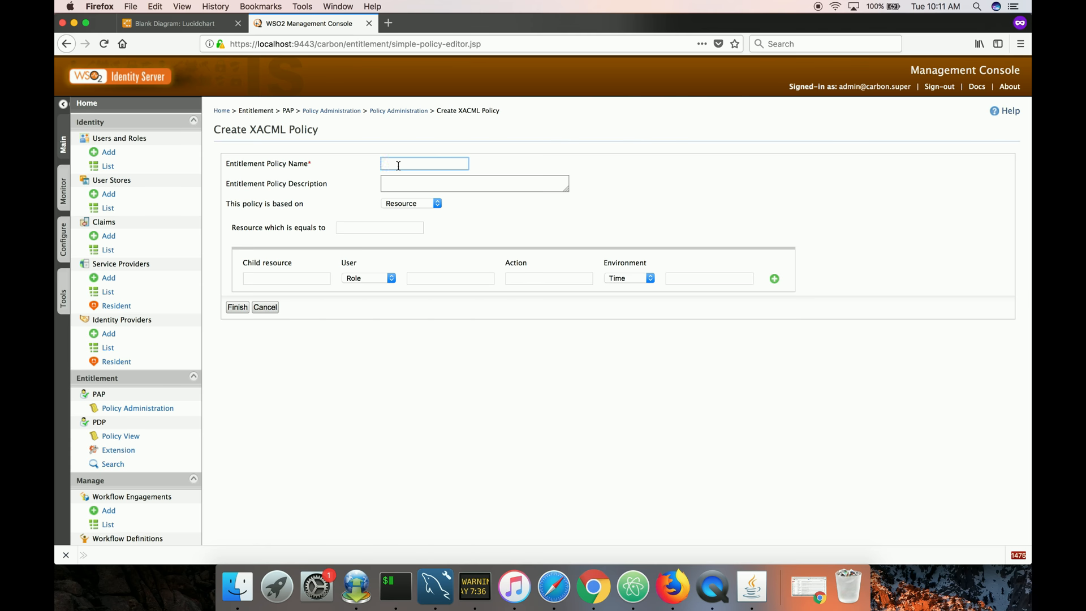
{"action": "type", "text": "cus-admin-access"}
Base the policy on Subject, with the user's role equal to customeradmin.
{"action": "left_click", "coordinate": [391, 203]}
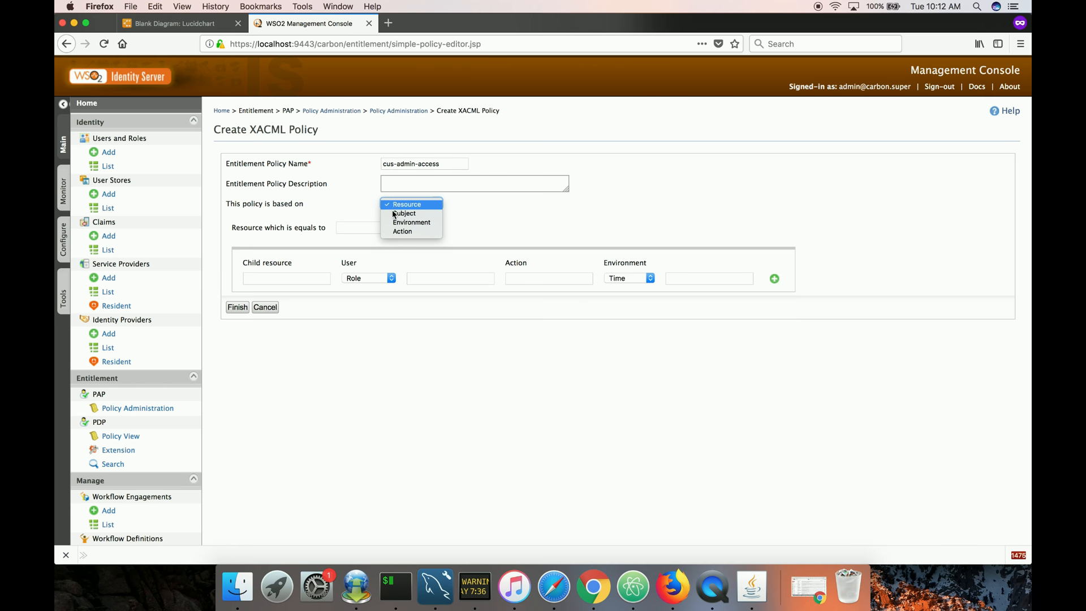
{"action": "left_click", "coordinate": [394, 215]}
{"action": "left_click", "coordinate": [396, 203]}
{"action": "left_click", "coordinate": [342, 217]}
{"action": "left_click", "coordinate": [412, 226]}
{"action": "type", "text": "customeradmin"}
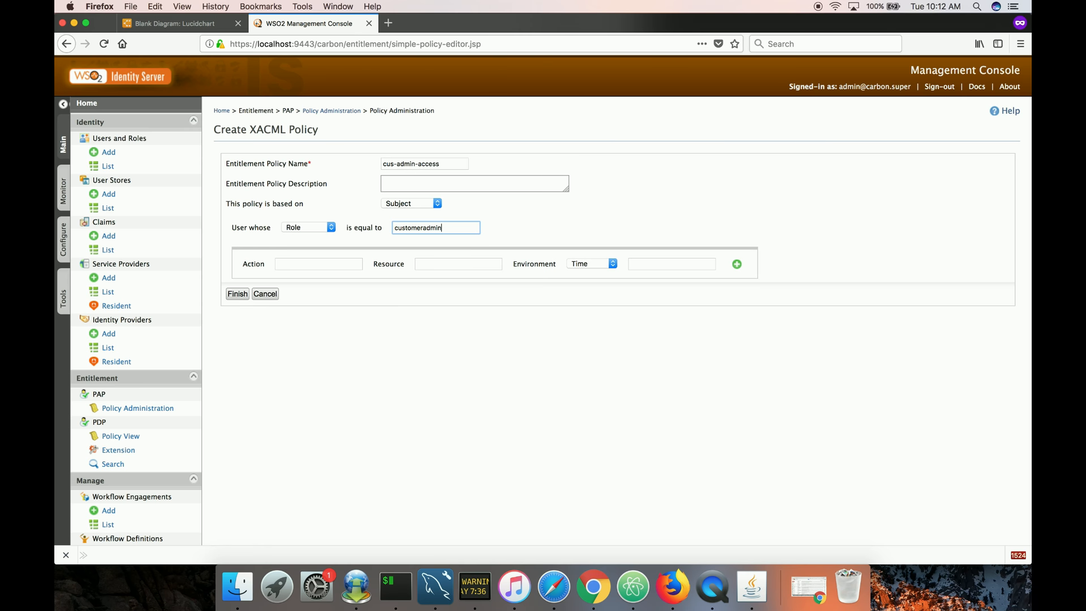
Add a rule allowing GET on /Employee.
{"action": "left_click", "coordinate": [350, 264]}
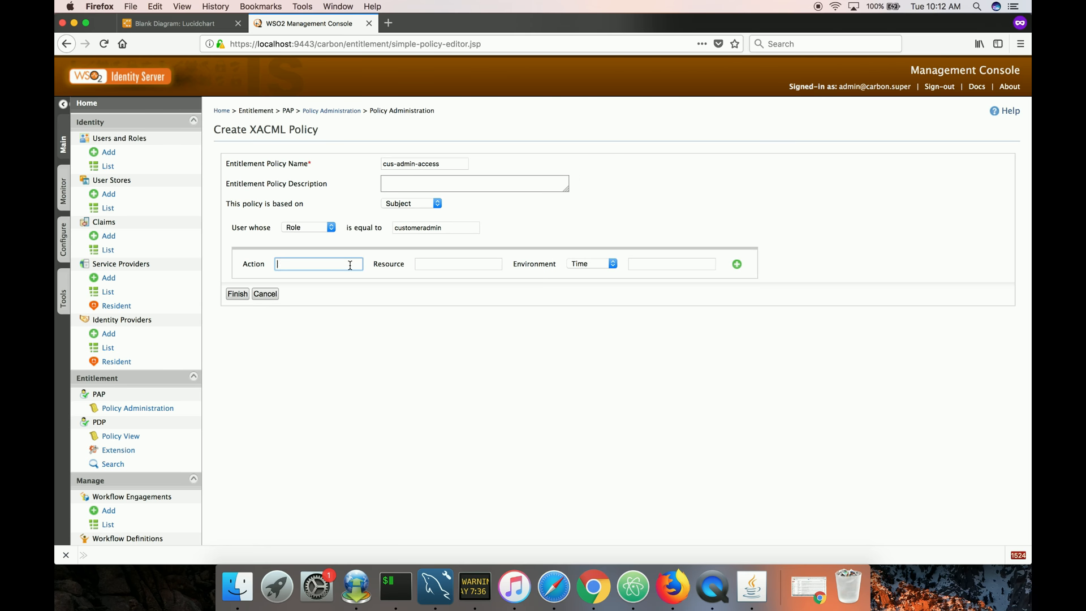
{"action": "type", "text": "GET"}
{"action": "left_click", "coordinate": [454, 264]}
{"action": "type", "text": "/Employee"}
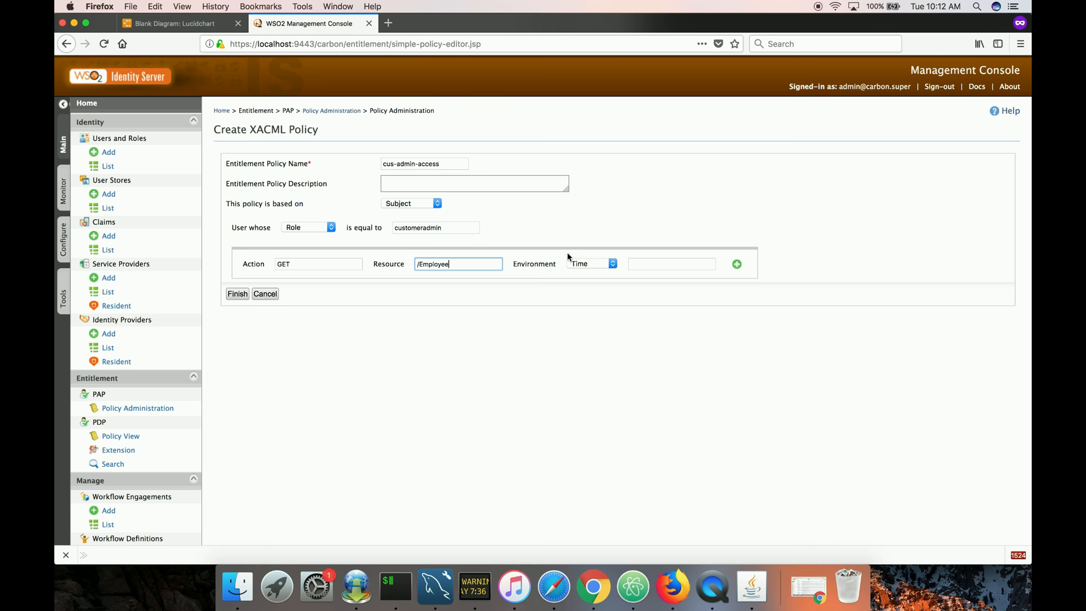
Add a rule allowing POST on /Customer and copy its resource value.
{"action": "left_click", "coordinate": [737, 264]}
{"action": "left_click", "coordinate": [339, 300]}
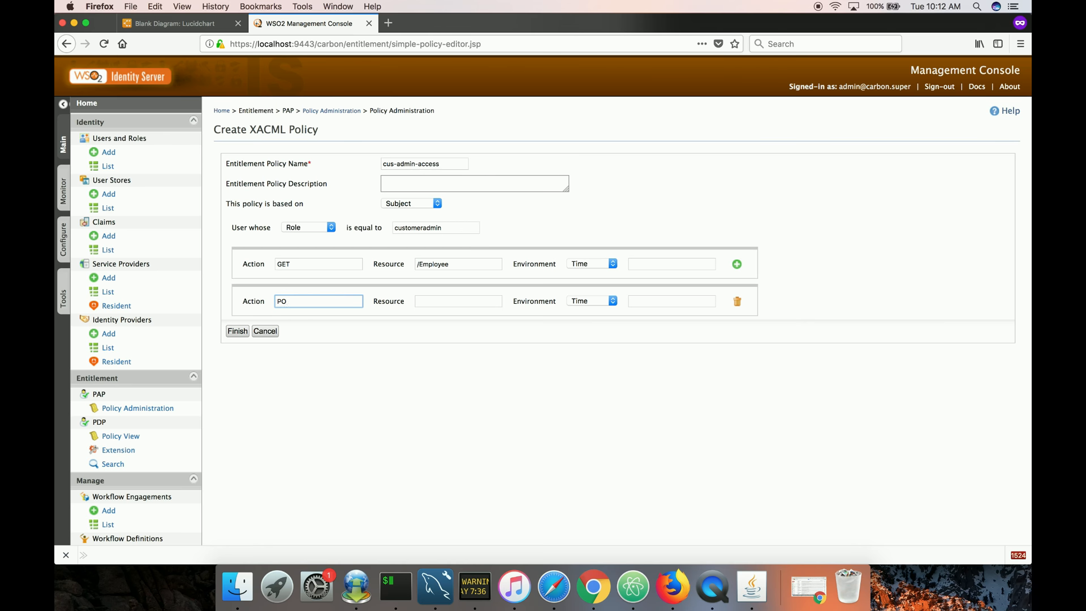
{"action": "left_click", "coordinate": [424, 300]}
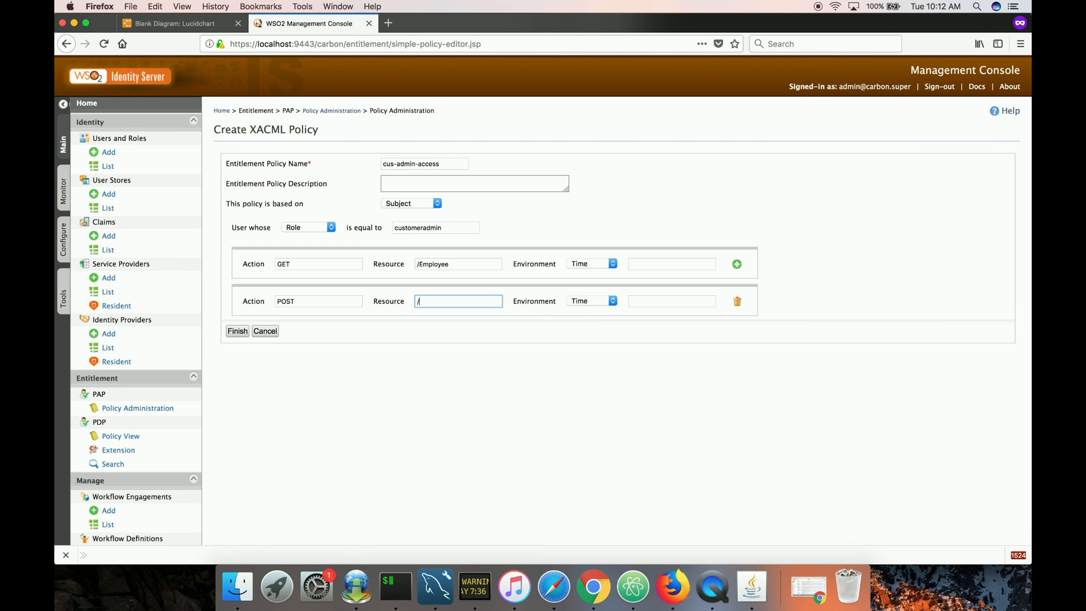
{"action": "type", "text": "/Customer"}
{"action": "double_click", "coordinate": [429, 302]}
Add a rule allowing PUT on /Customer.
{"action": "left_click", "coordinate": [737, 264]}
{"action": "left_click", "coordinate": [356, 339]}
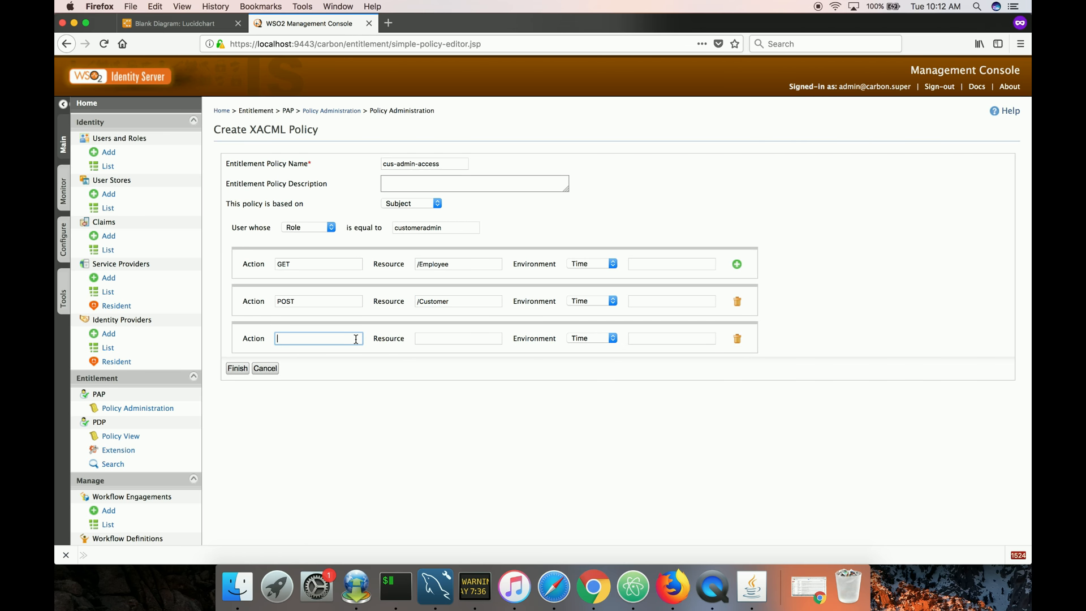
{"action": "left_click", "coordinate": [451, 338]}
{"action": "type", "text": "/Customer"}
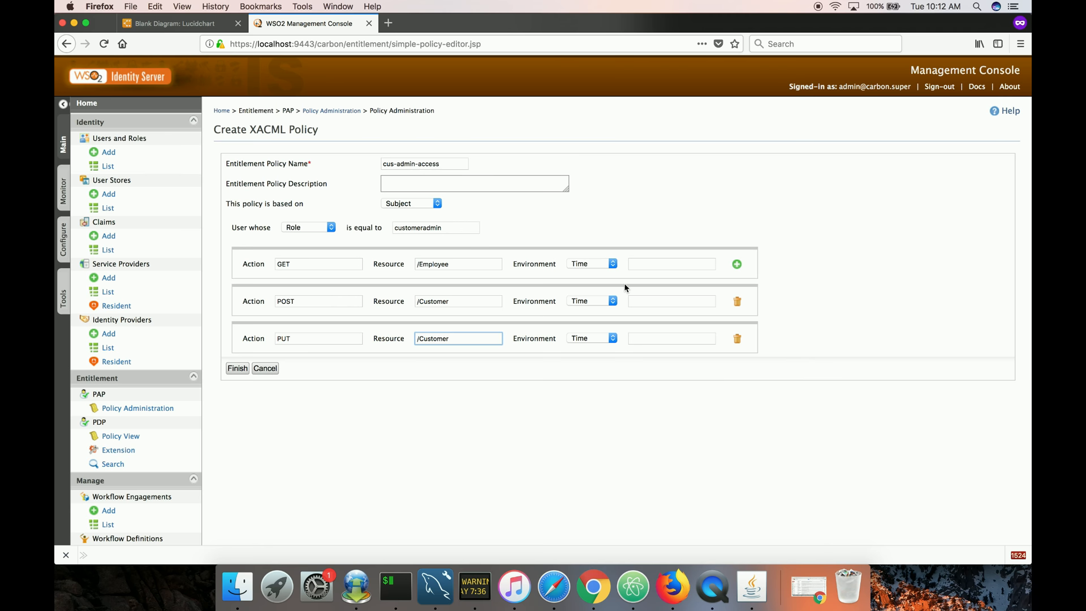
Add a rule allowing GET on /Customer.
{"action": "left_click", "coordinate": [736, 264]}
{"action": "left_click", "coordinate": [316, 376]}
{"action": "type", "text": "GET"}
{"action": "left_click", "coordinate": [425, 379]}
{"action": "type", "text": "/Customer"}
Add a rule allowing DELETE on /Customer, finish the policy and close the confirmation.
{"action": "left_click", "coordinate": [737, 264]}
{"action": "left_click", "coordinate": [316, 412]}
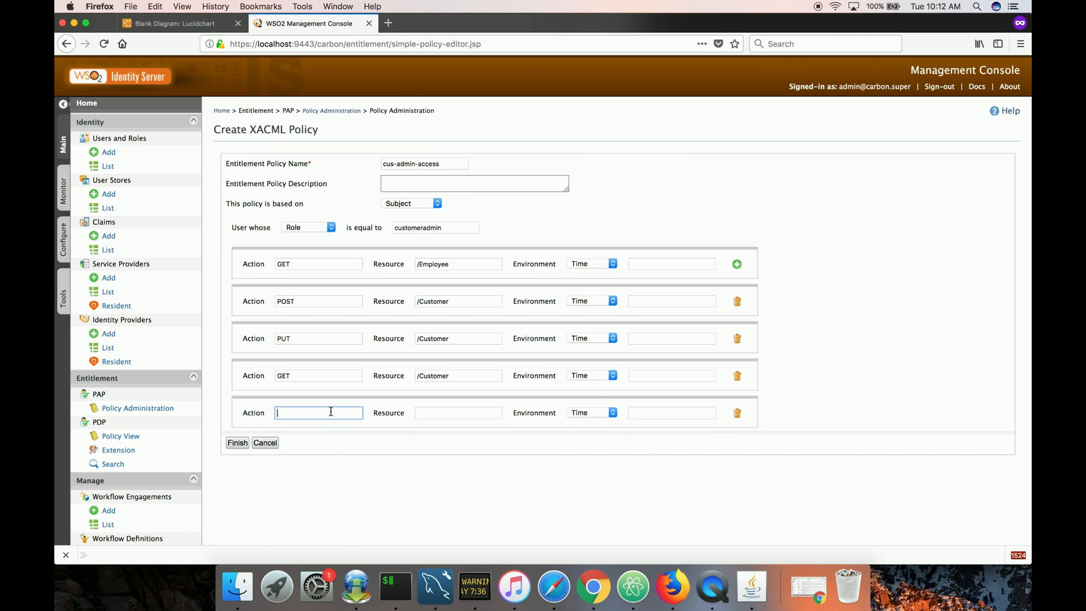
{"action": "type", "text": "DELETE"}
{"action": "left_click", "coordinate": [441, 417]}
{"action": "type", "text": "/Customer"}
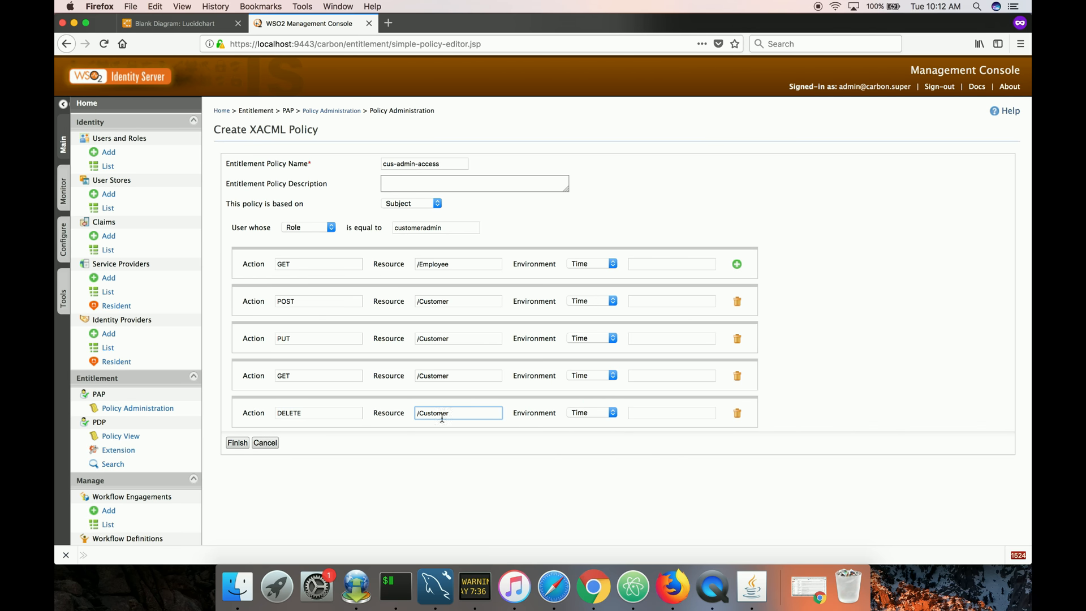
{"action": "left_click", "coordinate": [237, 443]}
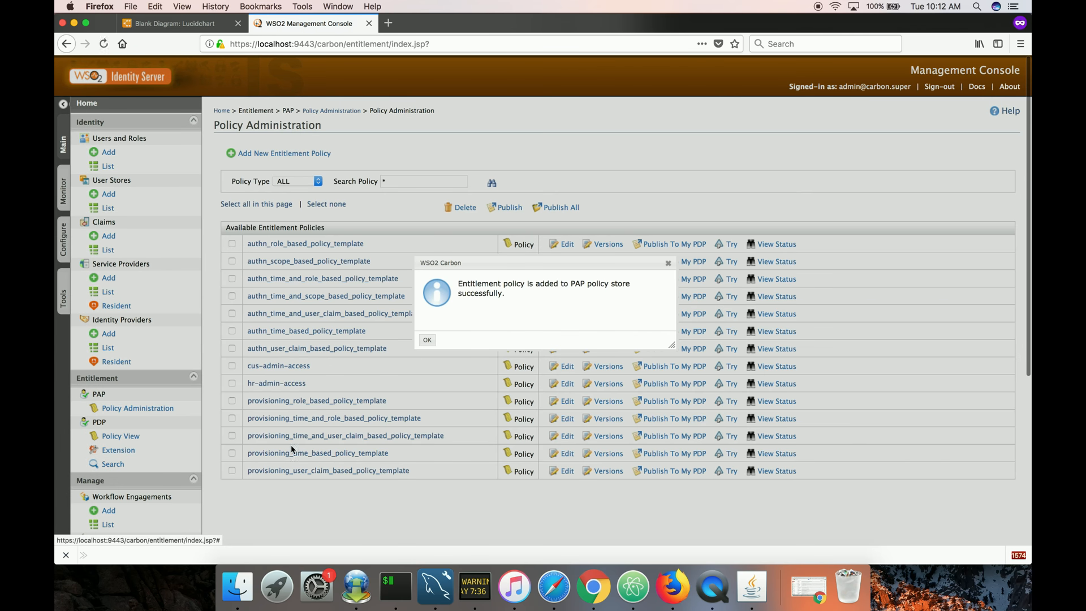
{"action": "left_click", "coordinate": [427, 340]}
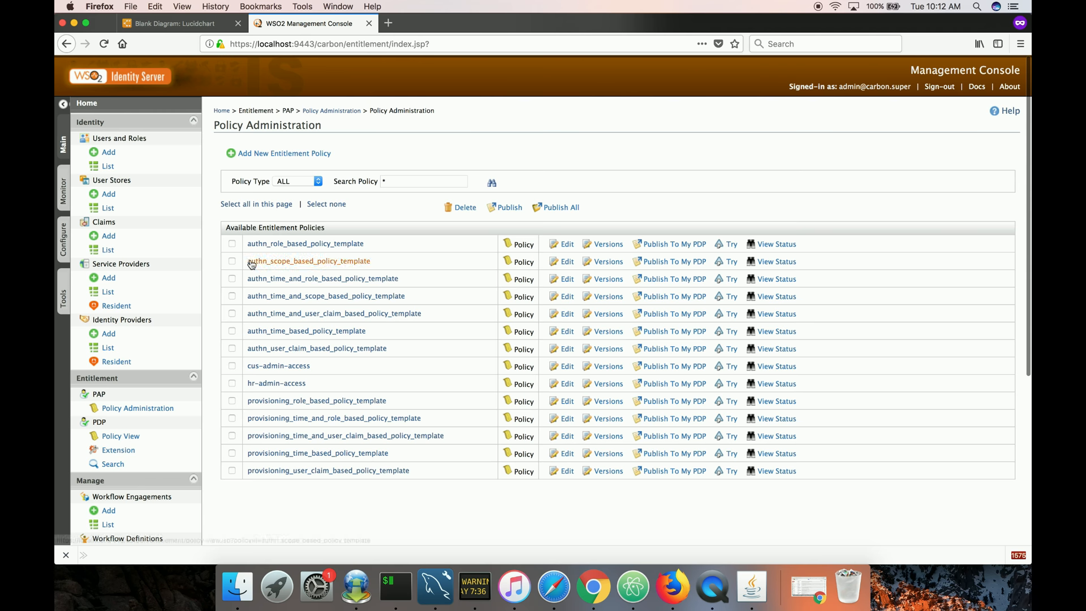
List the user roles and view the users assigned to the customeradmin role.
{"action": "left_click", "coordinate": [141, 167]}
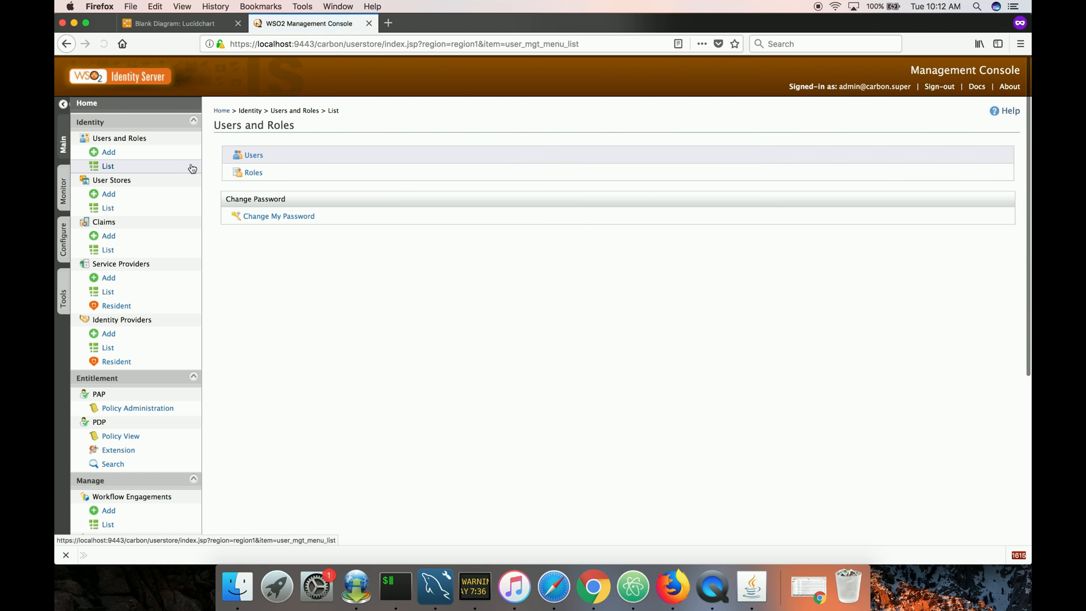
{"action": "left_click", "coordinate": [251, 173]}
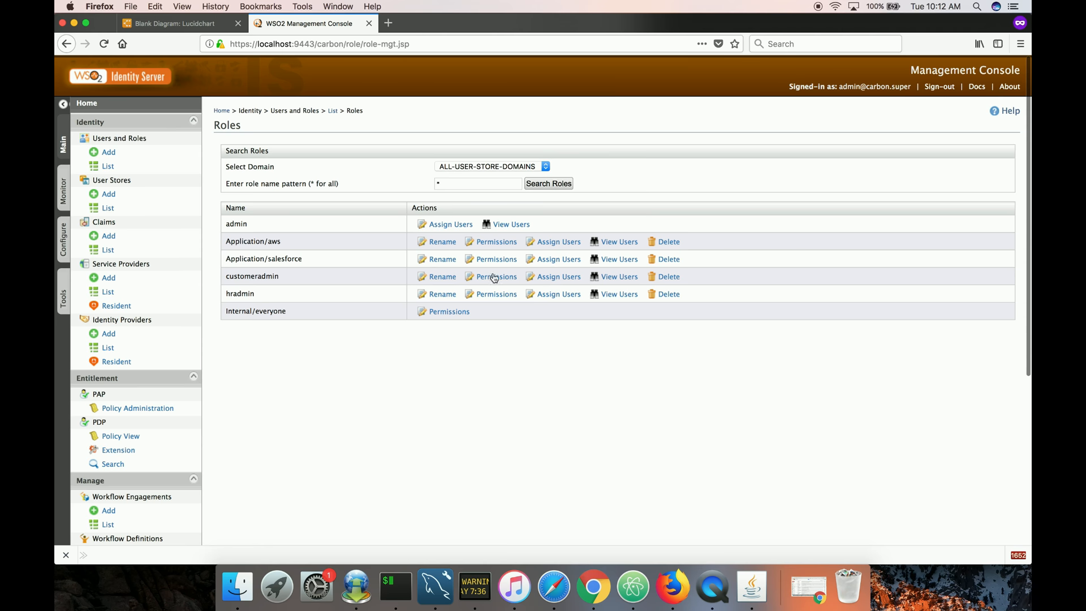
{"action": "left_click", "coordinate": [606, 278]}
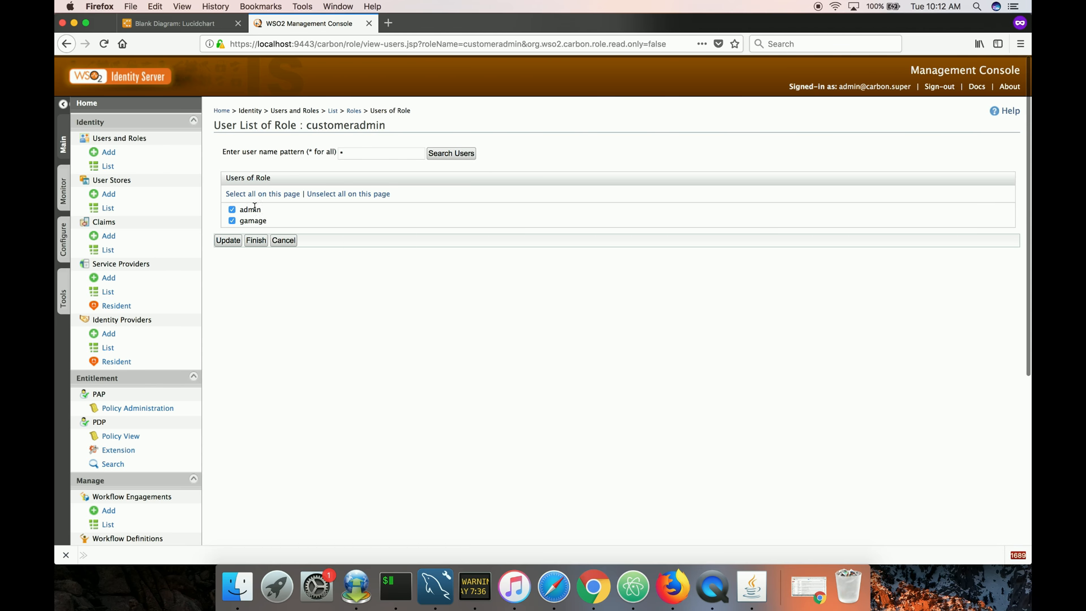
{"action": "left_click", "coordinate": [283, 241]}
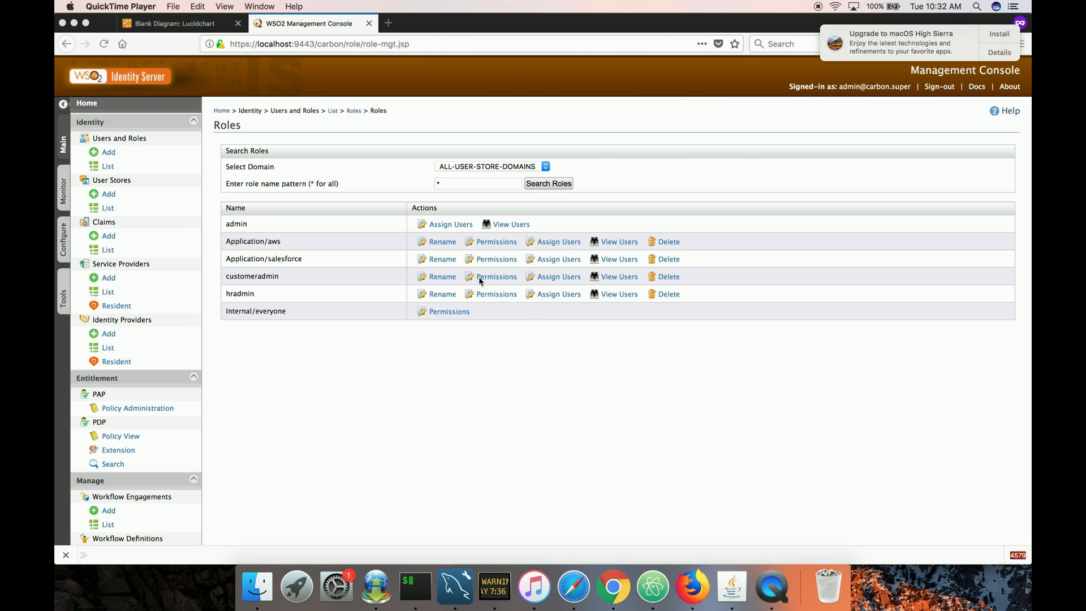
Remove admin from the customeradmin role's users and close the confirmation.
{"action": "left_click", "coordinate": [612, 276]}
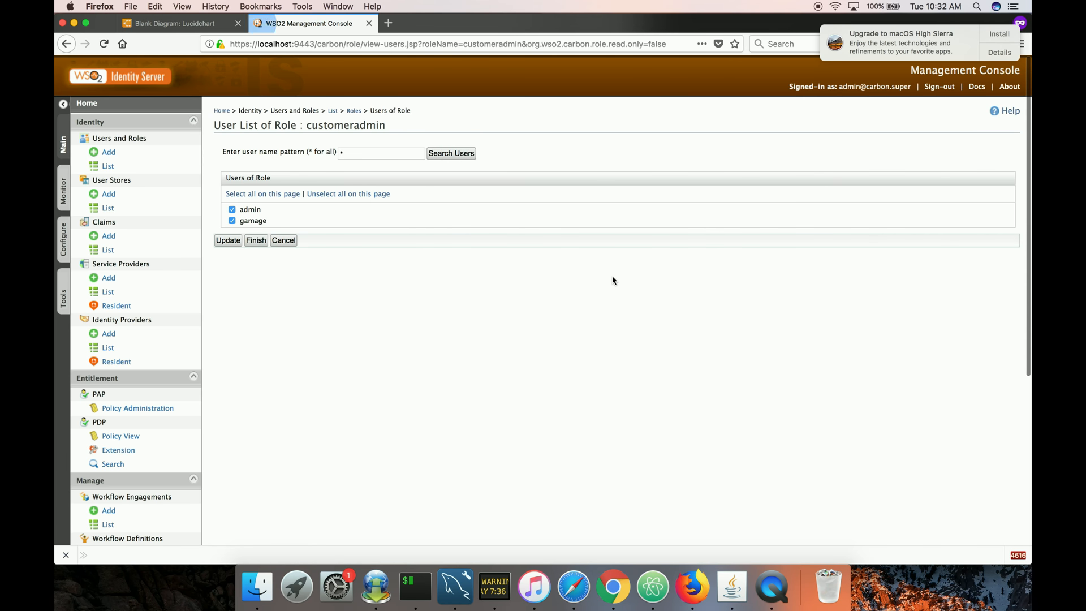
{"action": "left_click", "coordinate": [232, 209]}
{"action": "left_click", "coordinate": [256, 241]}
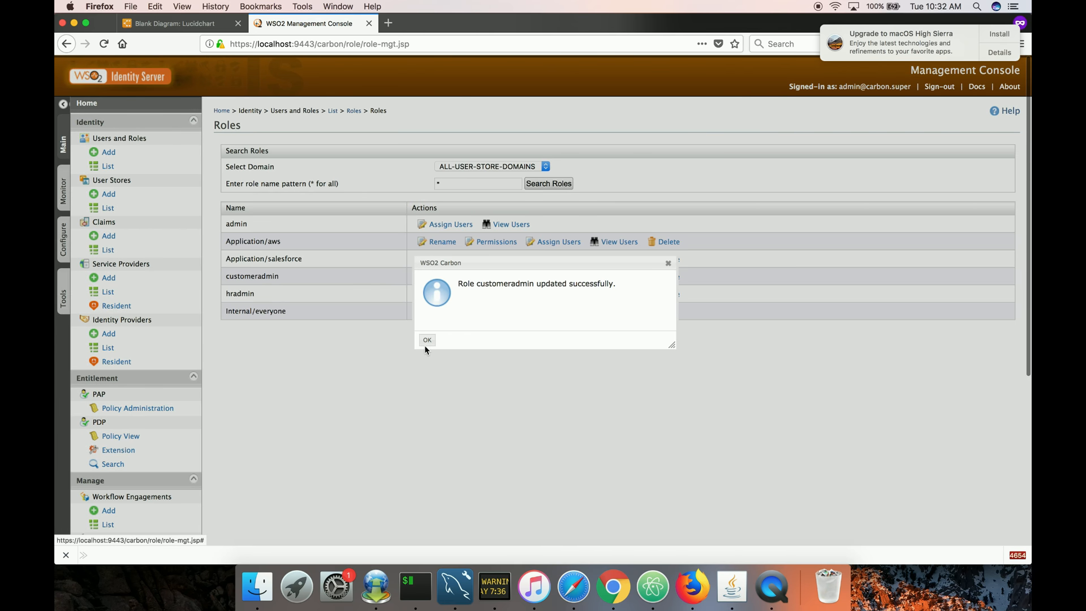
{"action": "left_click", "coordinate": [425, 342]}
Open Policy Administration to review the list of entitlement policies.
{"action": "left_click", "coordinate": [167, 408]}
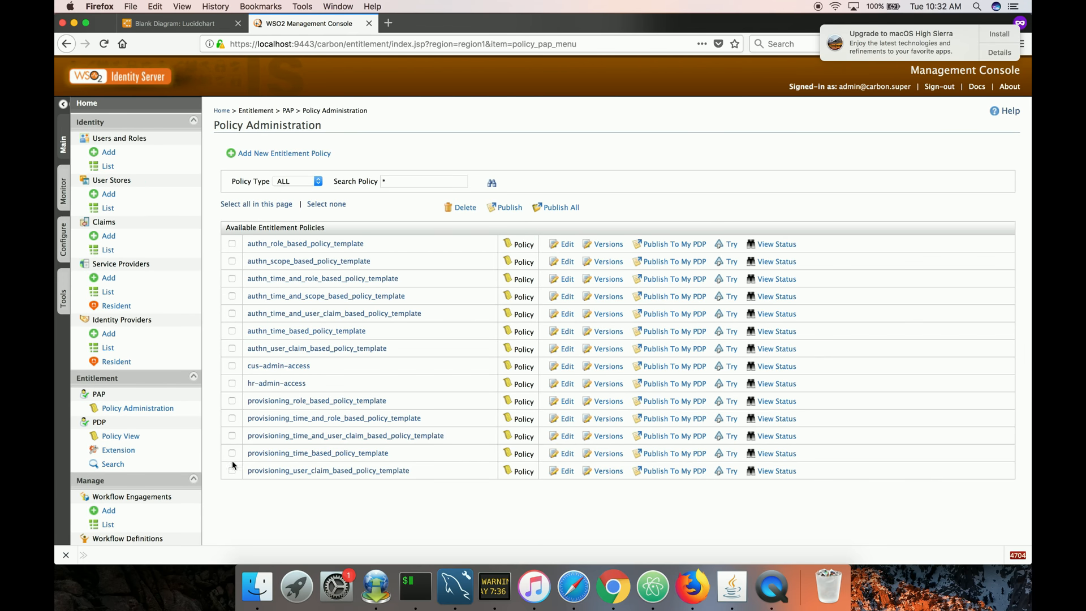
{"action": "scroll", "coordinate": [284, 526], "scroll_direction": "down", "scroll_amount": 1}
{"action": "scroll", "coordinate": [284, 526], "scroll_direction": "down", "scroll_amount": 3}
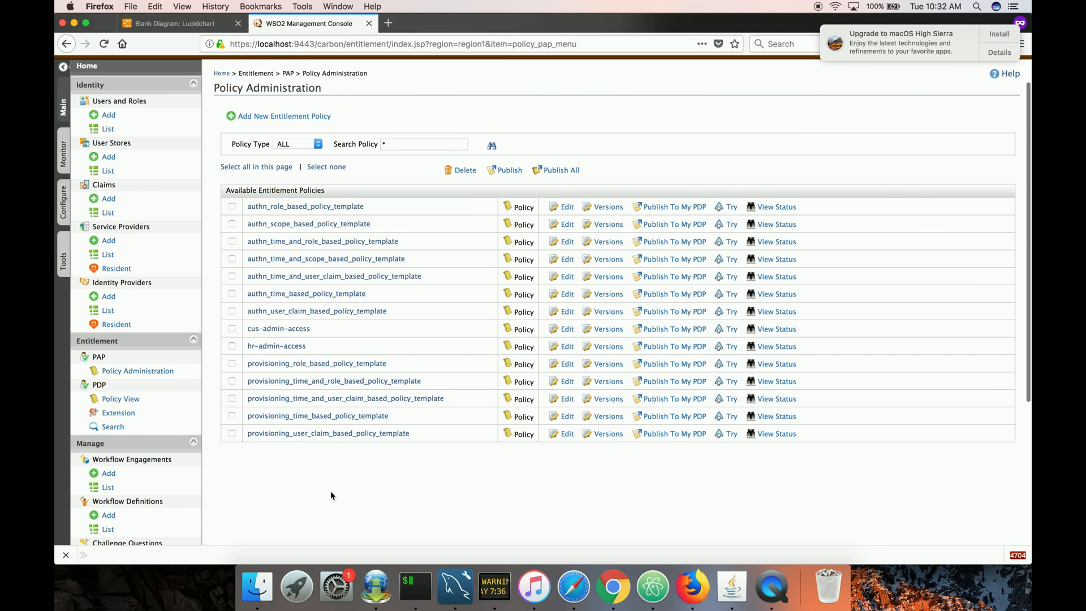
Open TryIt for the cus-admin-access policy and test-evaluate the prefilled POST request on /Customer for admin.
{"action": "scroll", "coordinate": [364, 474], "scroll_direction": "down", "scroll_amount": 2}
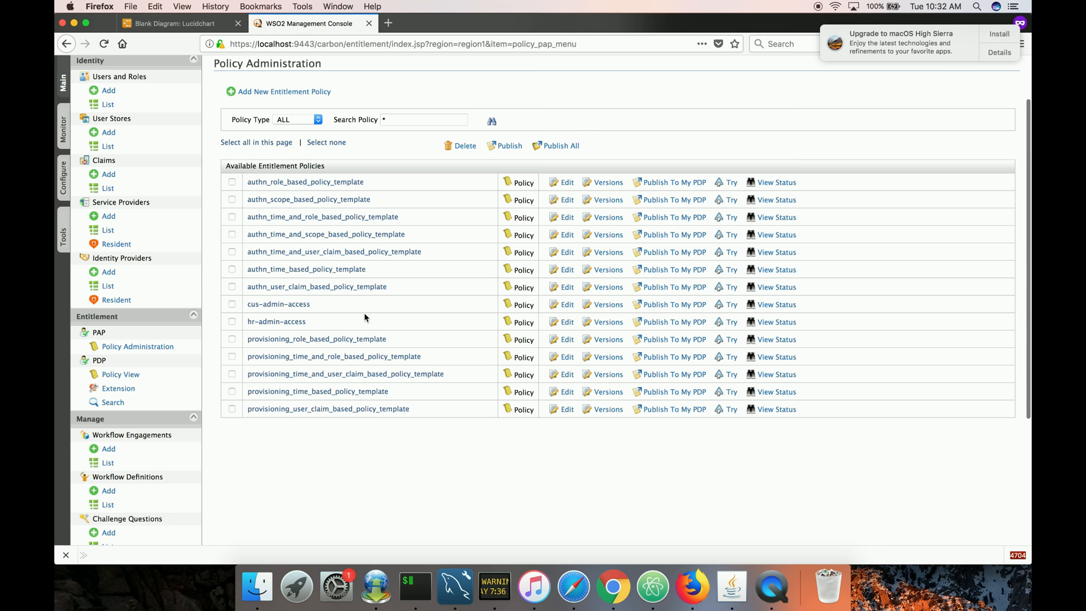
{"action": "left_click", "coordinate": [731, 305]}
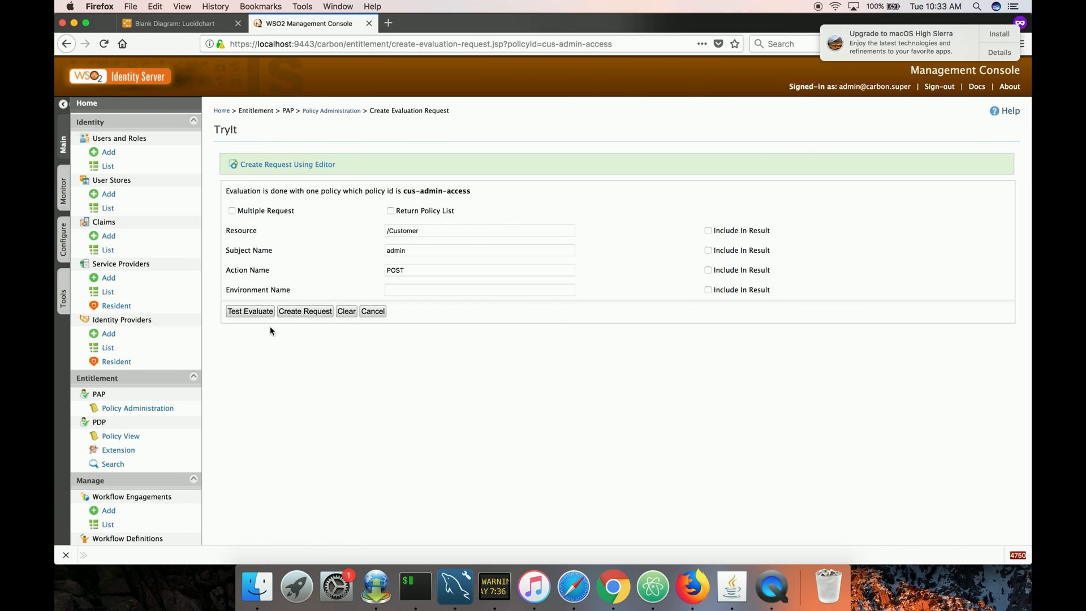
{"action": "left_click", "coordinate": [260, 313]}
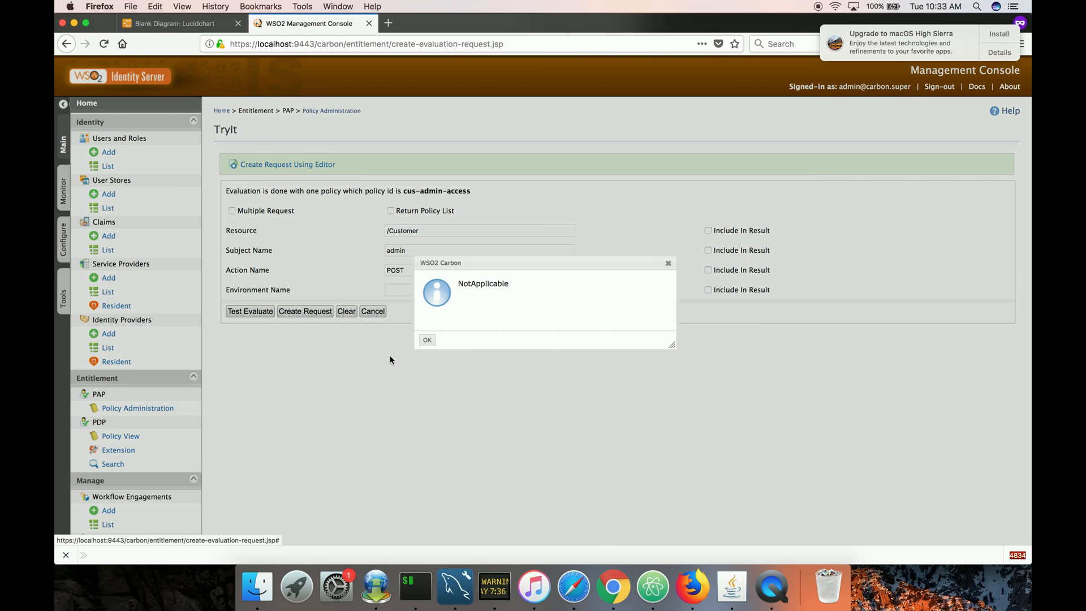
{"action": "left_click", "coordinate": [427, 341]}
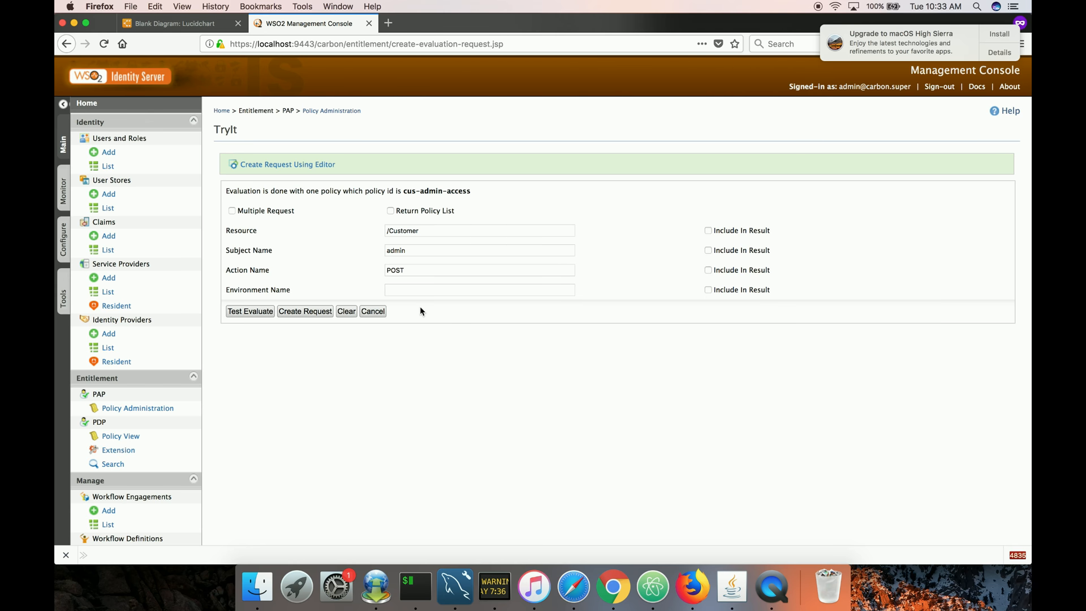
Change the subject to the test user's username and test-evaluate the /Customer POST request again.
{"action": "double_click", "coordinate": [396, 250]}
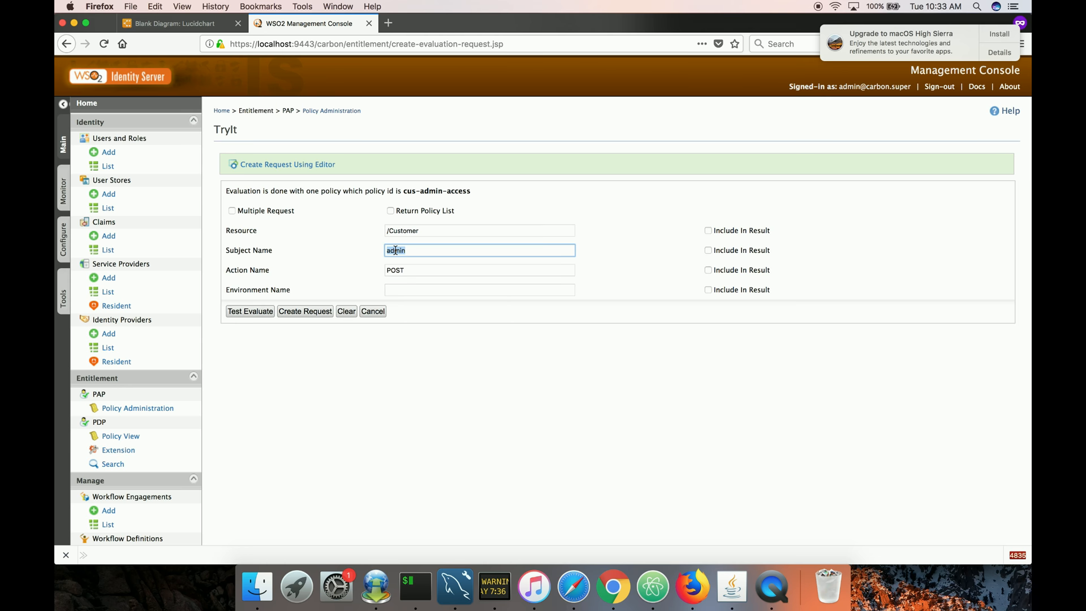
{"action": "type", "text": "gamage"}
{"action": "left_click", "coordinate": [250, 312]}
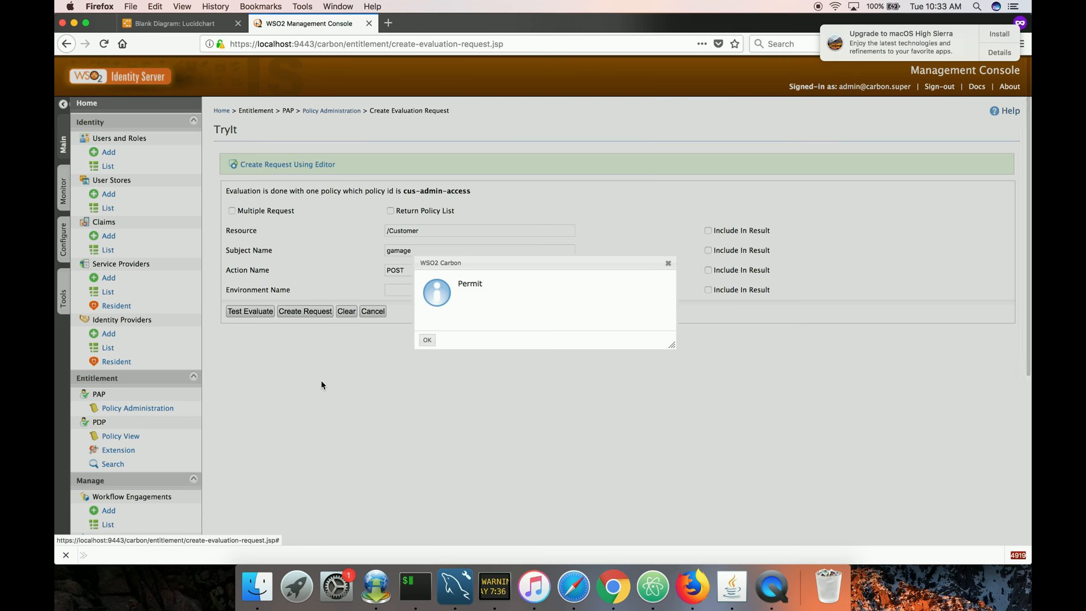
{"action": "left_click", "coordinate": [426, 343]}
Set the resource to /Employee, test-evaluate the request, and leave the TryIt page.
{"action": "triple_click", "coordinate": [410, 231]}
{"action": "type", "text": "/Employ"}
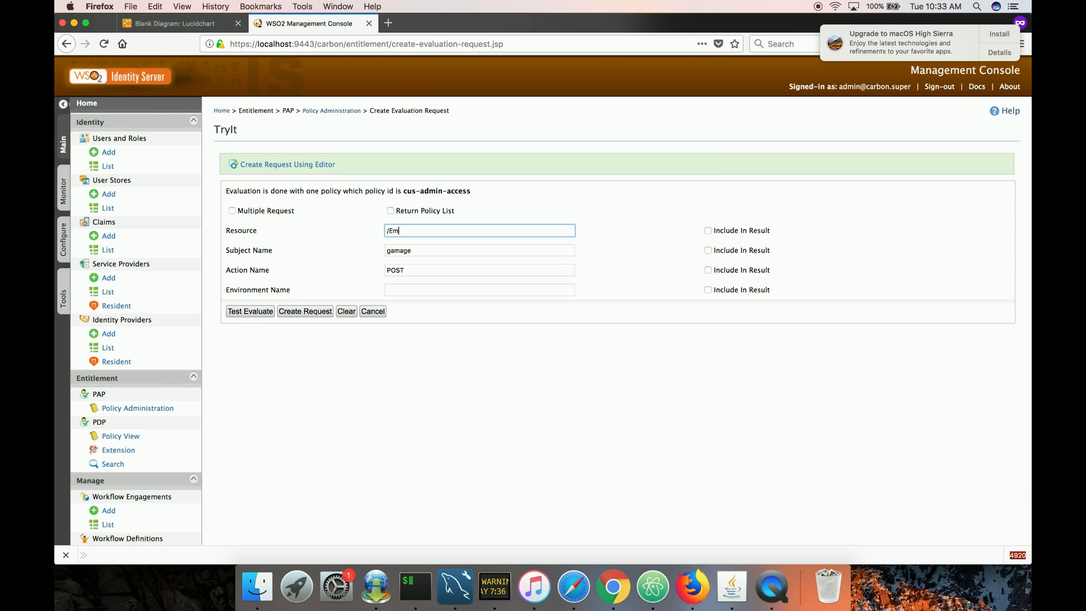
{"action": "type", "text": "ee"}
{"action": "left_click", "coordinate": [265, 313]}
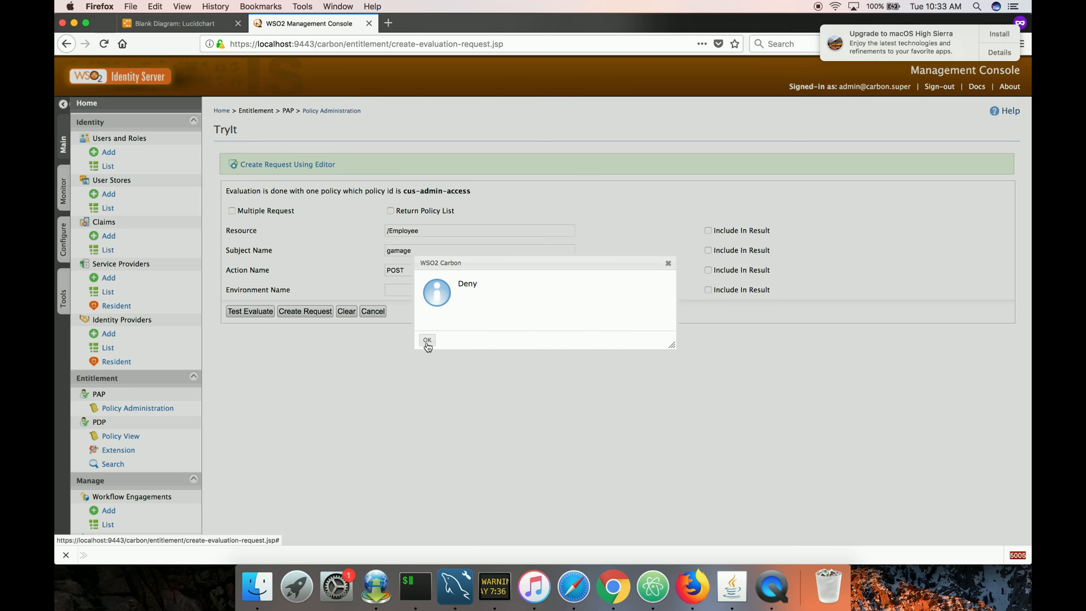
{"action": "left_click", "coordinate": [427, 342]}
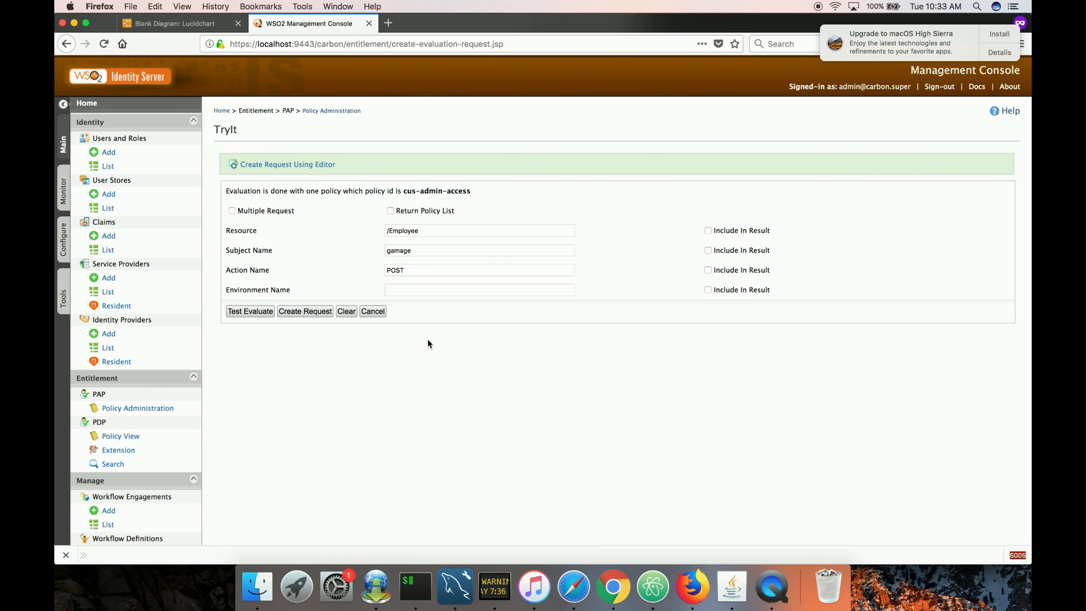
{"action": "left_click", "coordinate": [379, 312]}
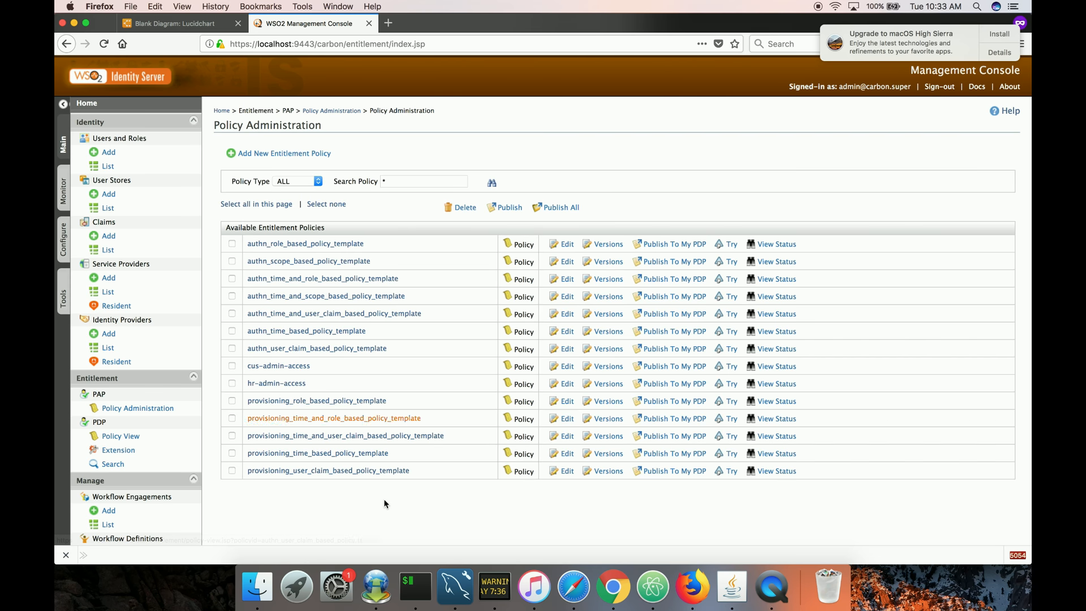
Publish the cus-admin-access and hr-admin-access policies as enabled policies to the PDP Subscriber.
{"action": "scroll", "coordinate": [384, 503], "scroll_direction": "down", "scroll_amount": 1}
{"action": "scroll", "coordinate": [317, 474], "scroll_direction": "down", "scroll_amount": 1}
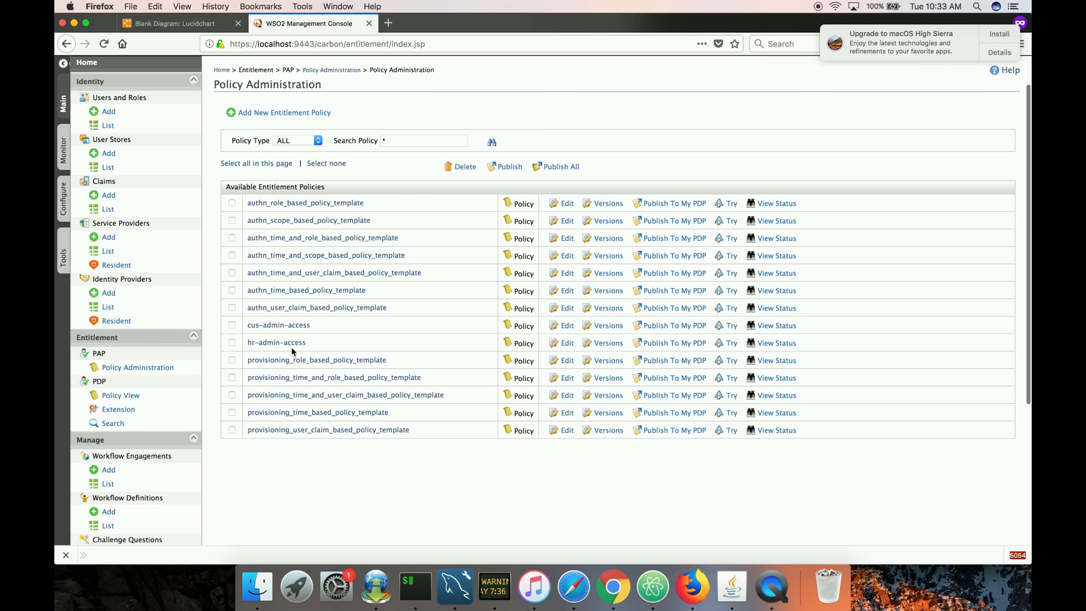
{"action": "left_click", "coordinate": [232, 343]}
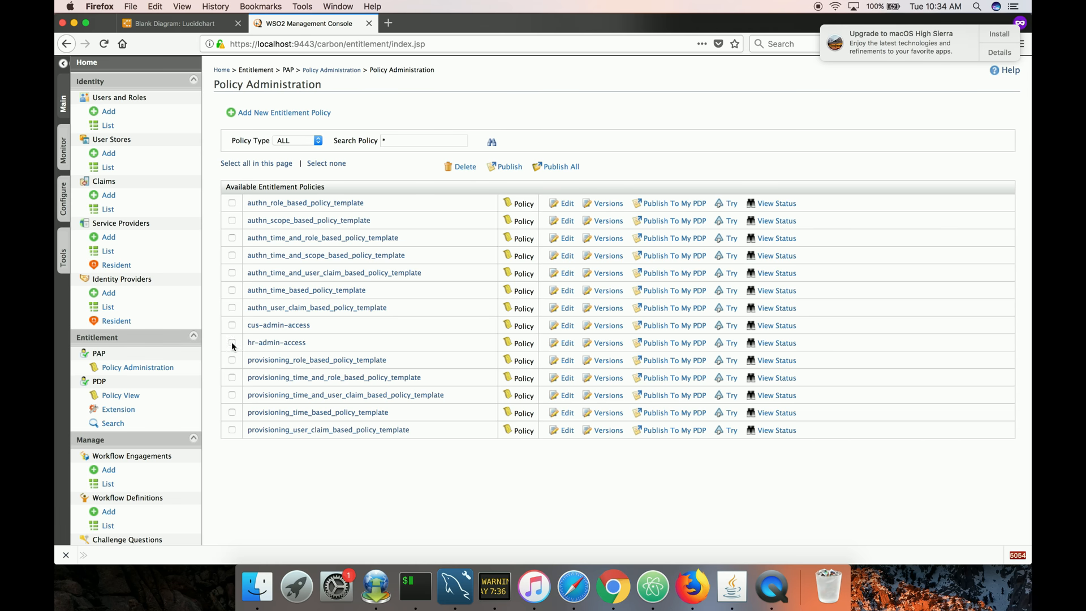
{"action": "left_click", "coordinate": [232, 326]}
{"action": "scroll", "coordinate": [295, 461], "scroll_direction": "up", "scroll_amount": 3}
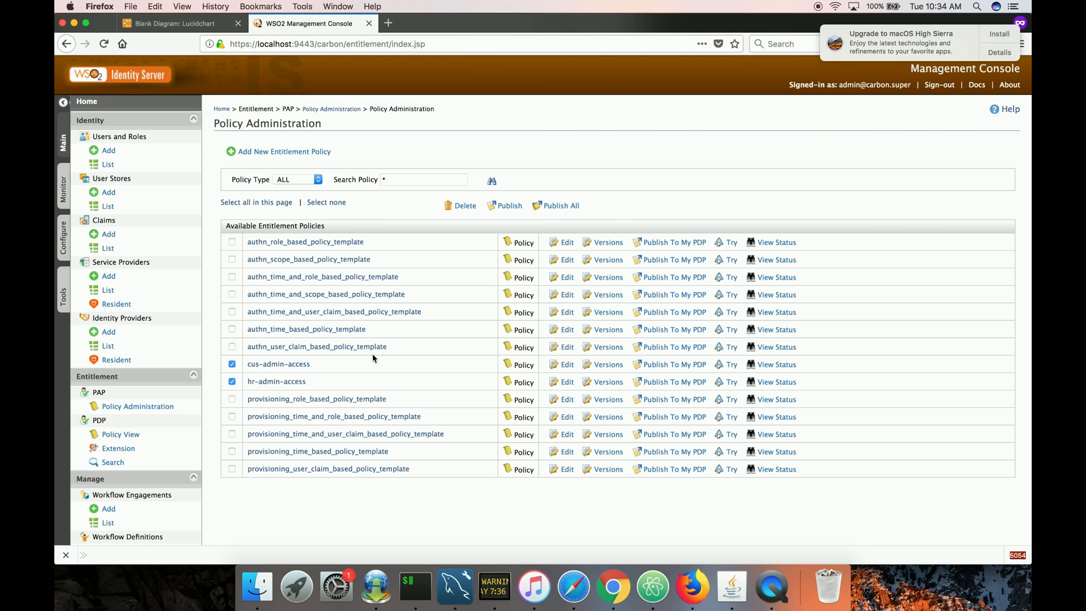
{"action": "left_click", "coordinate": [508, 208]}
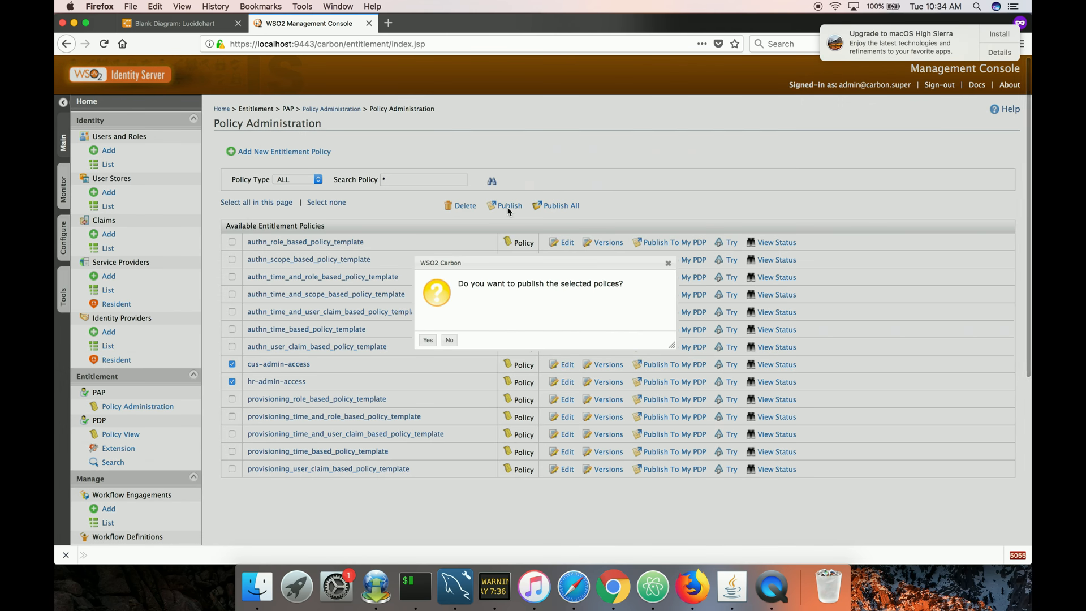
{"action": "left_click", "coordinate": [428, 340]}
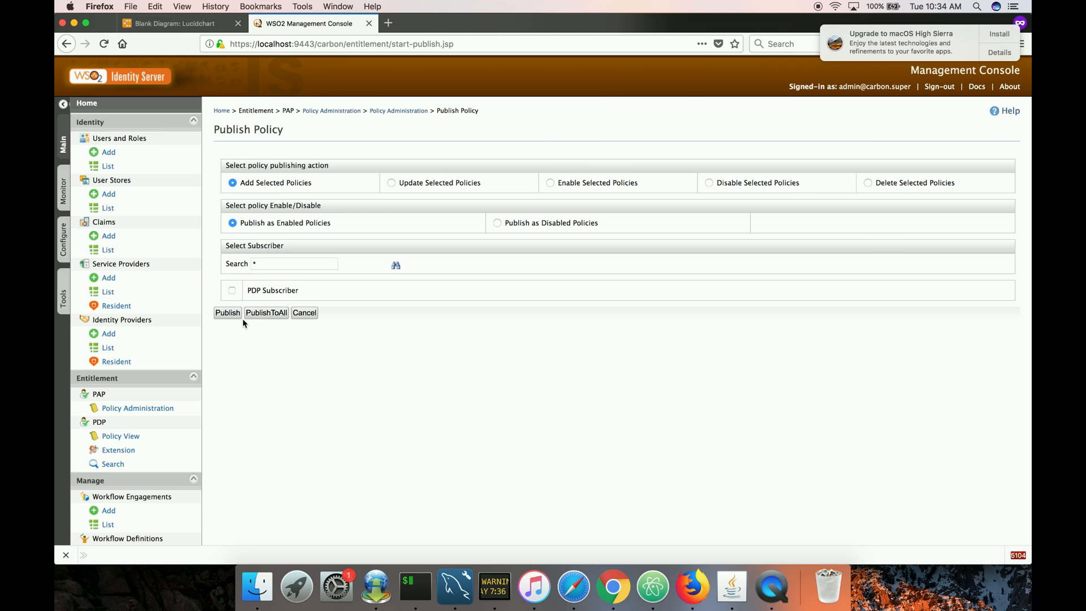
{"action": "left_click", "coordinate": [231, 291]}
{"action": "left_click", "coordinate": [229, 318]}
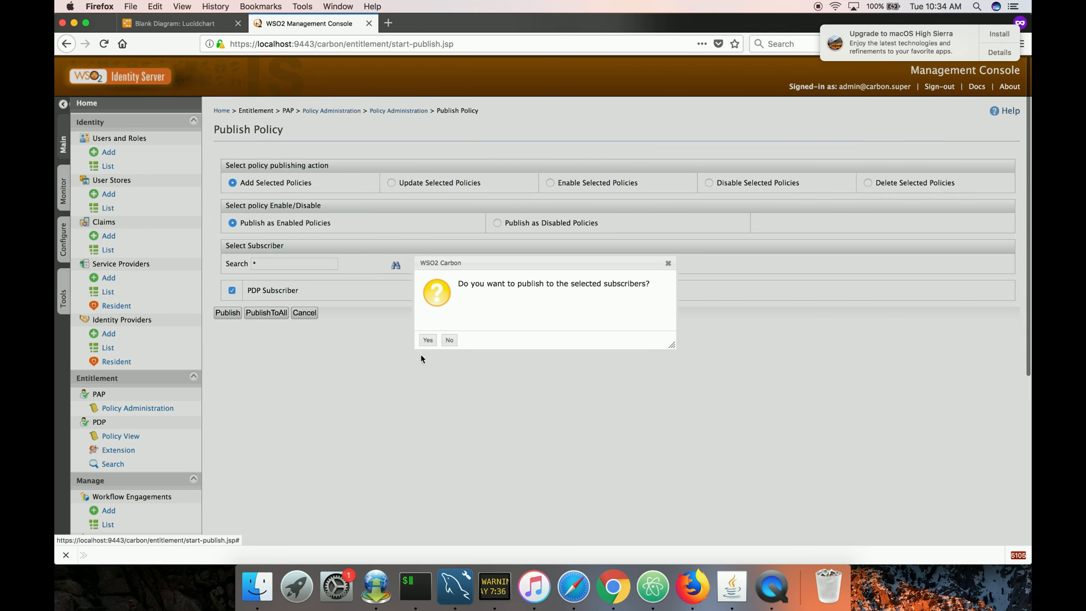
{"action": "left_click", "coordinate": [427, 342]}
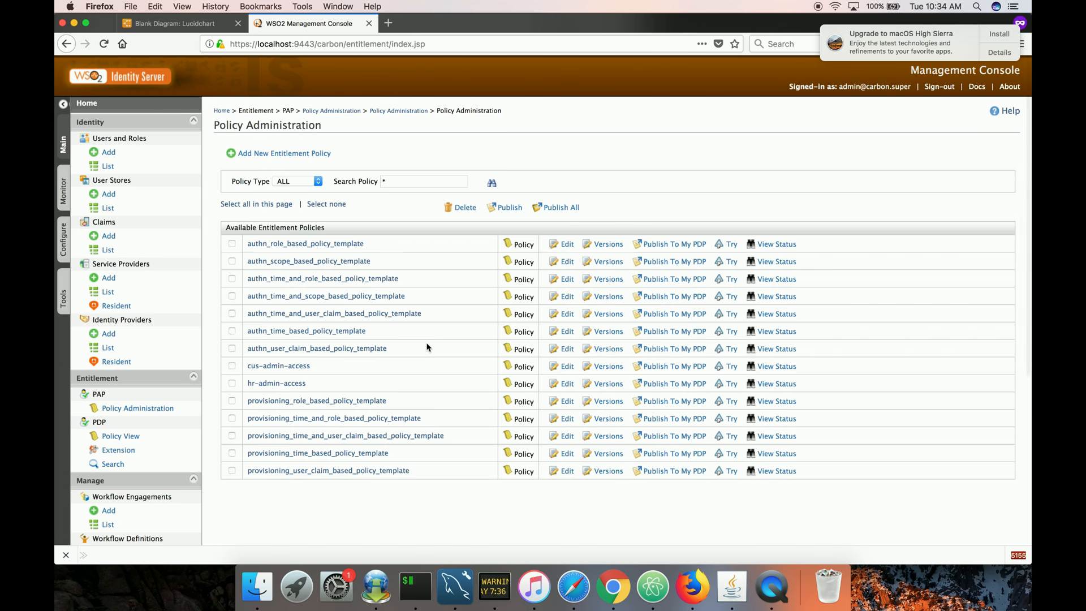
Check the PDP policy view, then evaluate a POST on /Employee for the test user with the XACML TryIt tool.
{"action": "scroll", "coordinate": [230, 481], "scroll_direction": "down", "scroll_amount": 1}
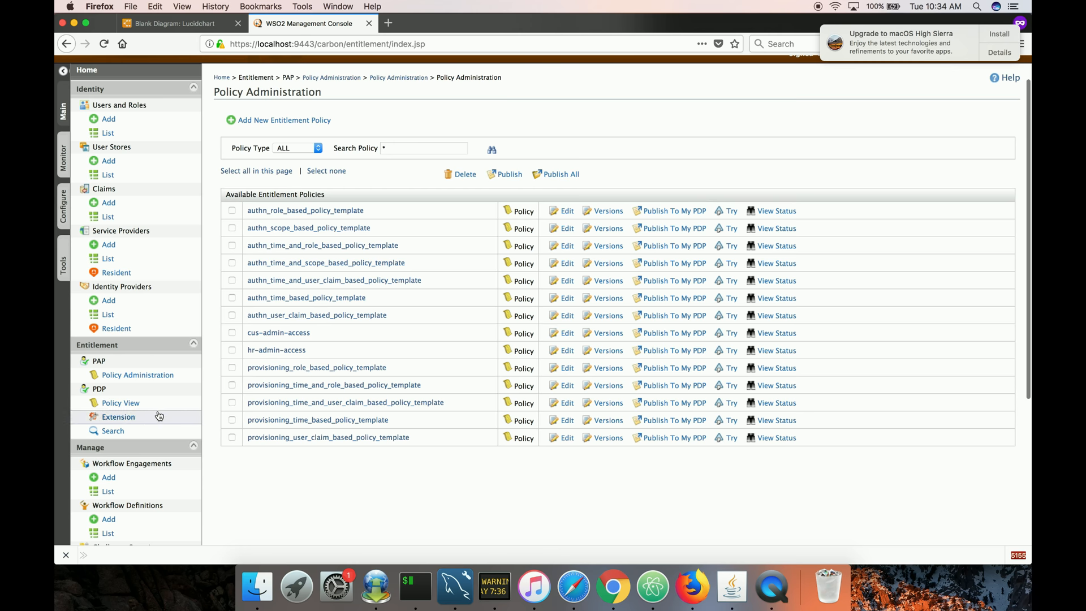
{"action": "left_click", "coordinate": [156, 406]}
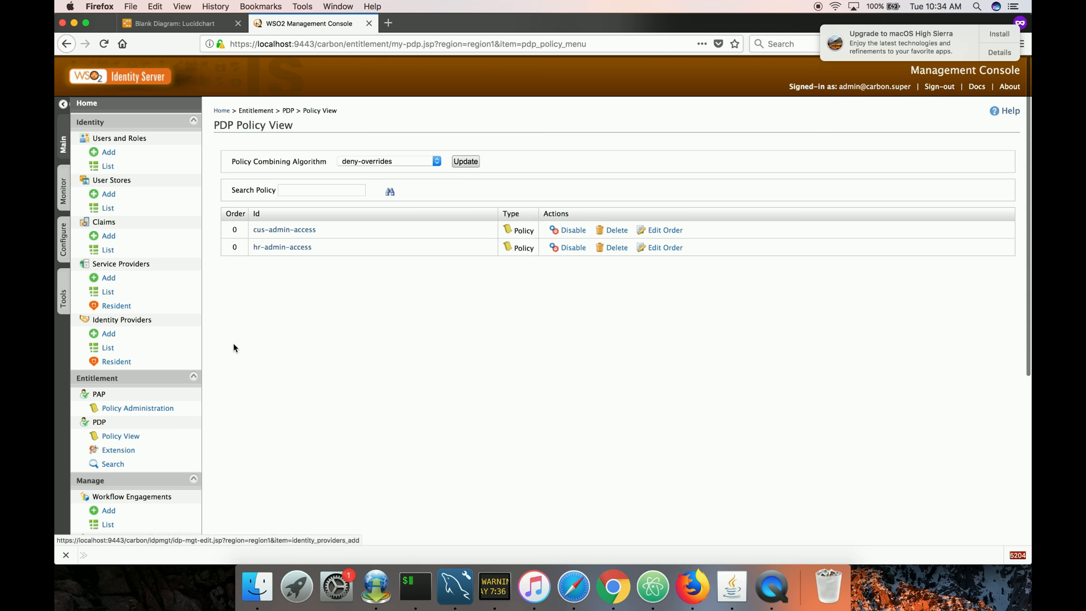
{"action": "left_click", "coordinate": [63, 300]}
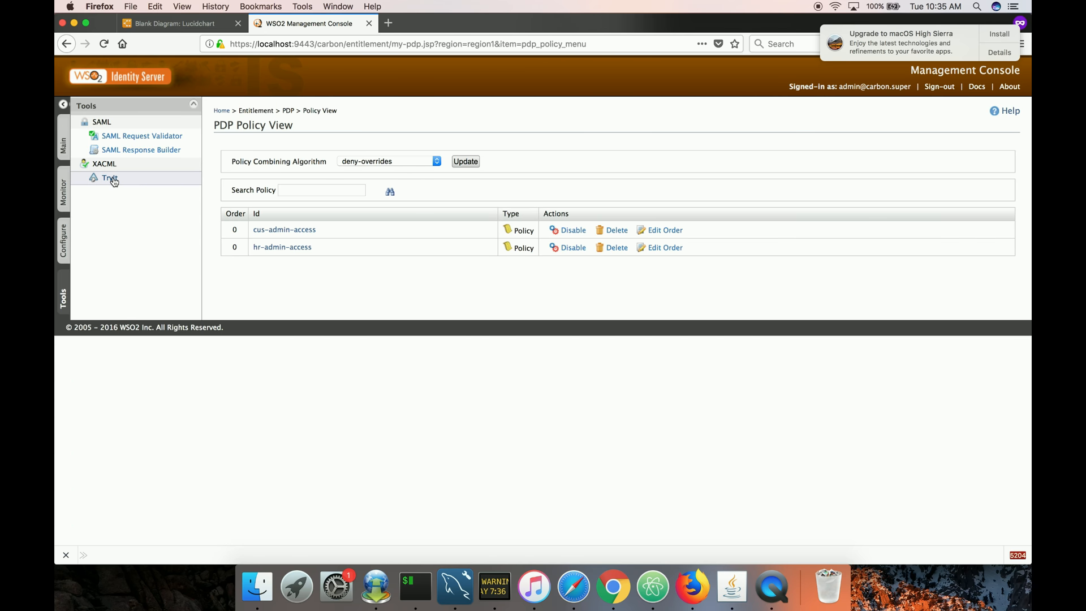
{"action": "left_click", "coordinate": [108, 178]}
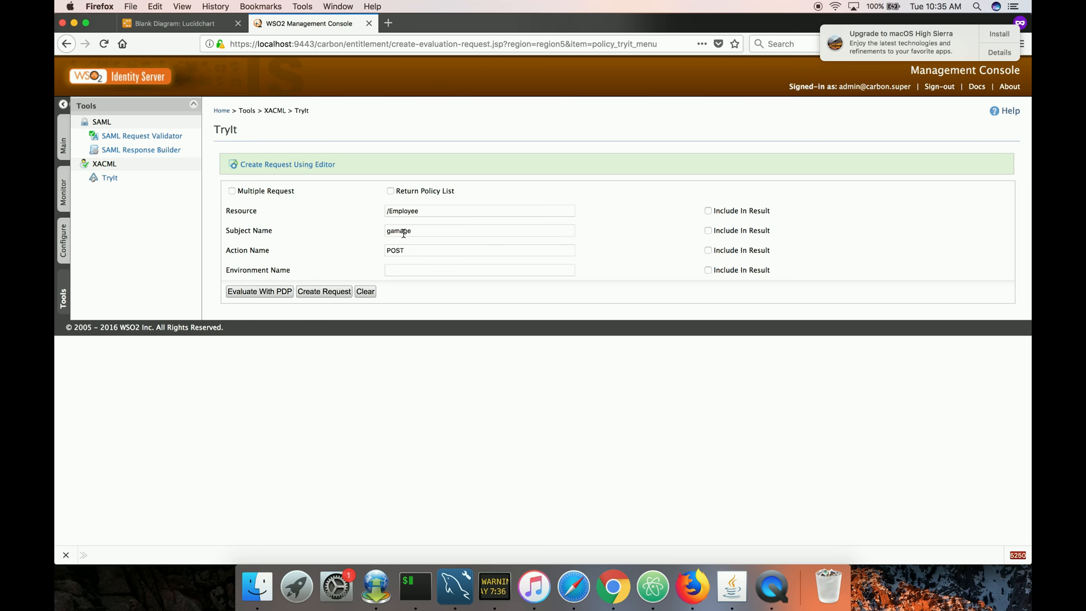
{"action": "left_click", "coordinate": [280, 292]}
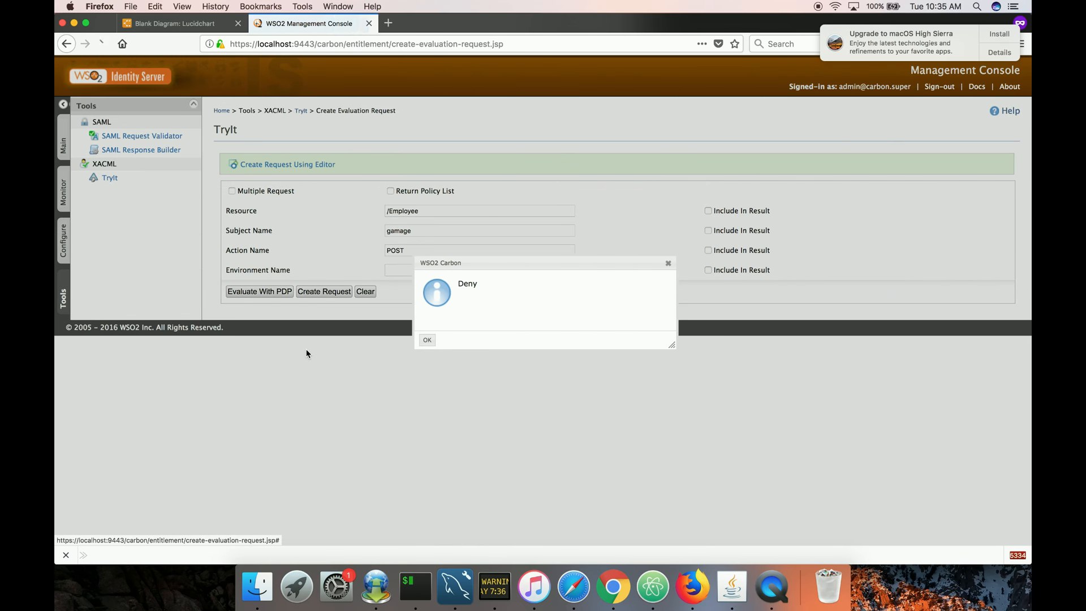
{"action": "left_click", "coordinate": [429, 341]}
Set the action to GET and evaluate the /Employee request with the PDP.
{"action": "double_click", "coordinate": [396, 250]}
{"action": "type", "text": "GET"}
{"action": "key", "text": "BackSpace"}
{"action": "type", "text": "ET"}
{"action": "left_click", "coordinate": [285, 292]}
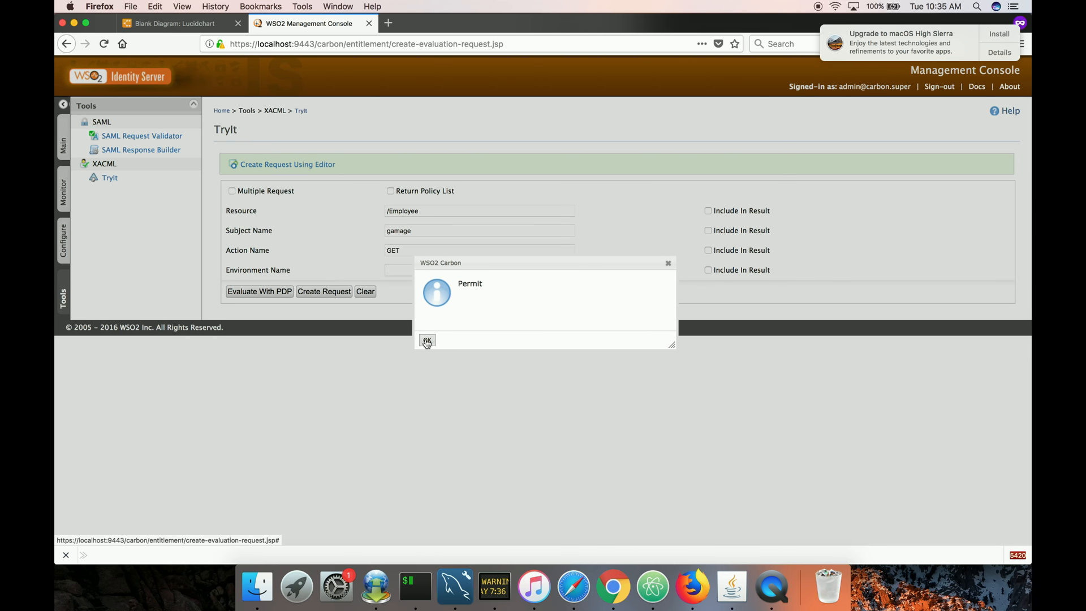
{"action": "left_click", "coordinate": [427, 341]}
Evaluate GET and then POST requests on /Employee for subject admin with the PDP.
{"action": "double_click", "coordinate": [396, 232]}
{"action": "type", "text": "admin"}
{"action": "left_click", "coordinate": [281, 292]}
{"action": "left_click", "coordinate": [427, 340]}
{"action": "double_click", "coordinate": [393, 251]}
{"action": "type", "text": "POST"}
{"action": "left_click", "coordinate": [277, 291]}
{"action": "left_click", "coordinate": [427, 340]}
Set the resource to /Customer and evaluate the admin POST request with the PDP.
{"action": "double_click", "coordinate": [410, 211]}
{"action": "type", "text": "CU"}
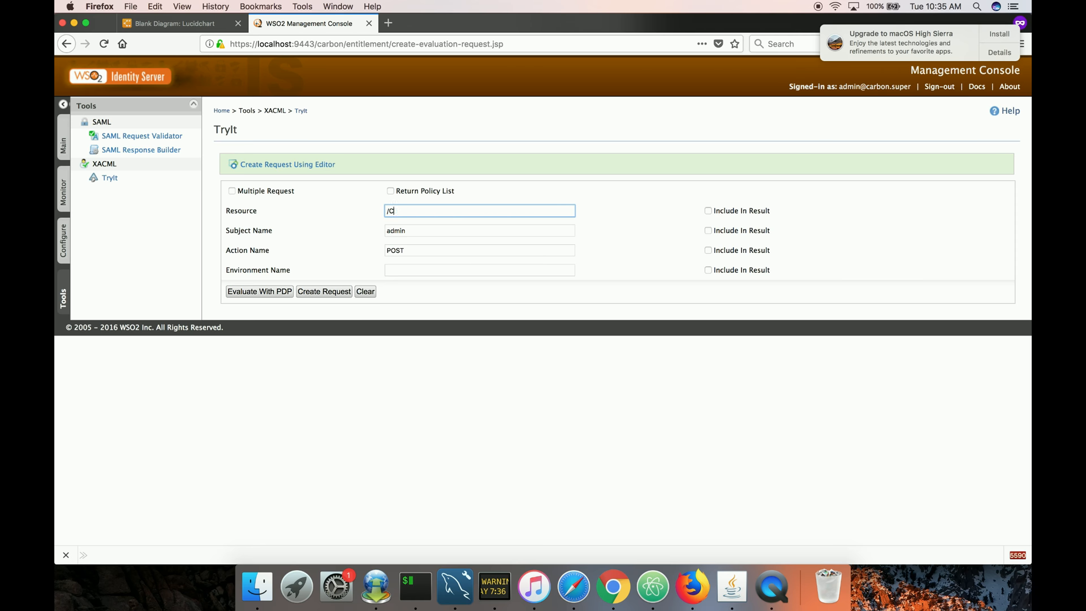
{"action": "left_click", "coordinate": [260, 291]}
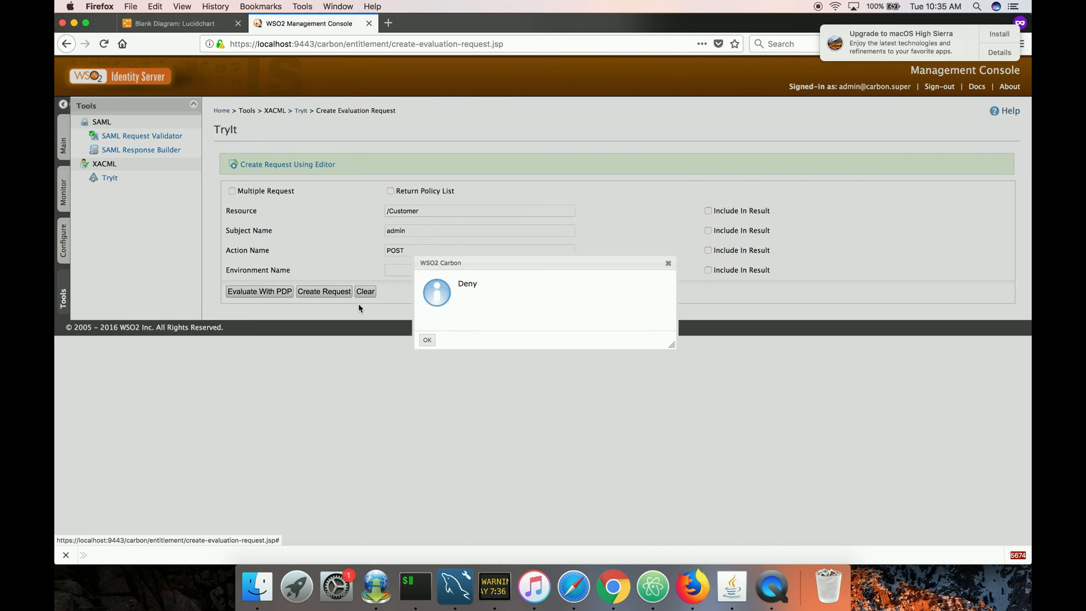
{"action": "left_click", "coordinate": [427, 340]}
Evaluate a PUT request on /Customer for the test user with the PDP.
{"action": "double_click", "coordinate": [397, 233]}
{"action": "type", "text": "ga"}
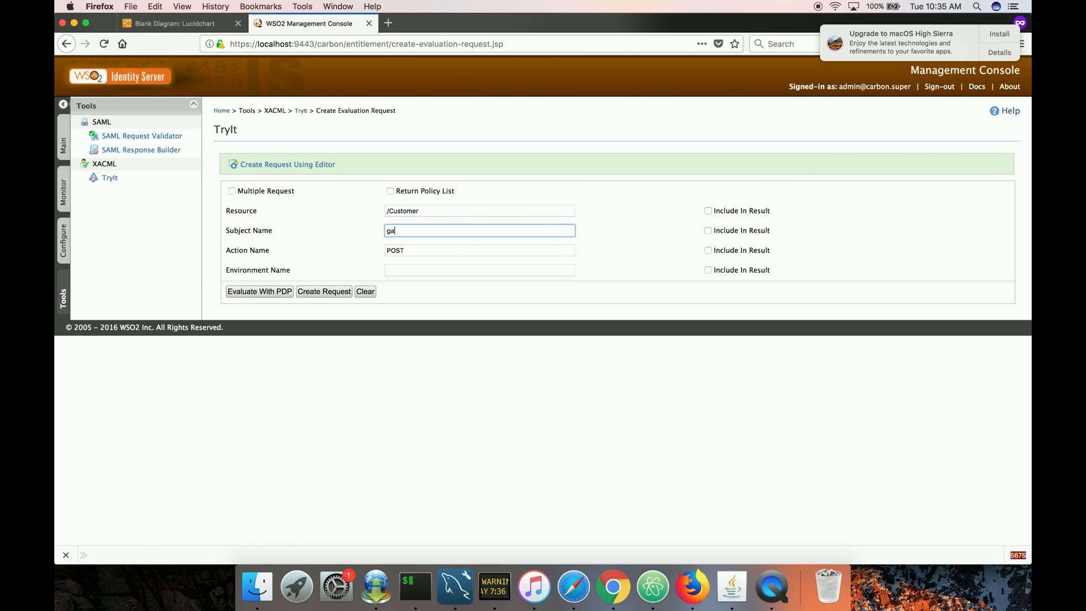
{"action": "type", "text": "mage"}
{"action": "key", "text": "Tab"}
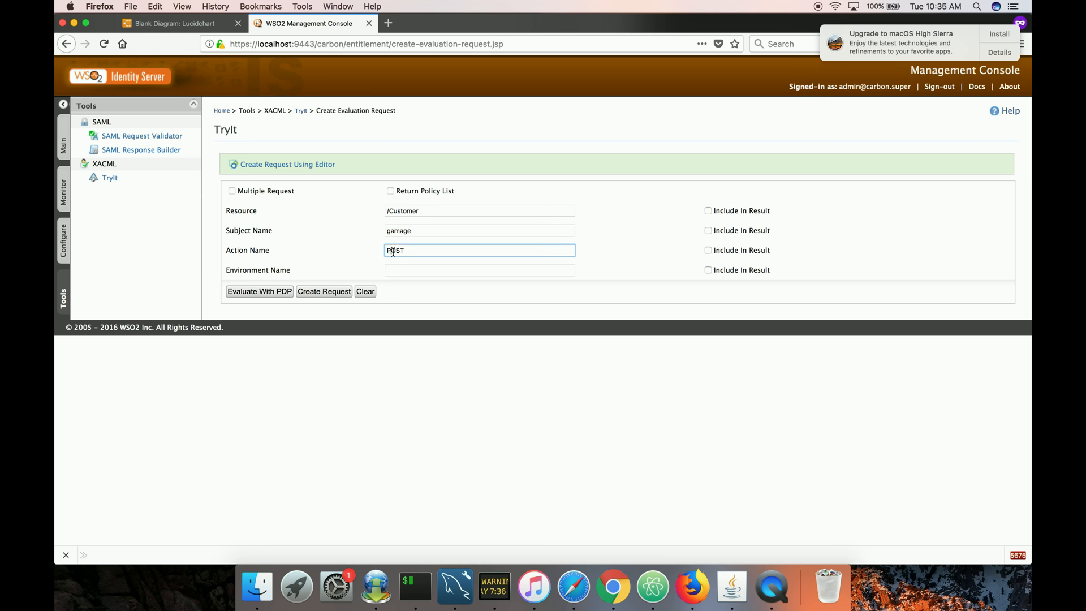
{"action": "type", "text": "PUT"}
{"action": "left_click", "coordinate": [277, 292]}
{"action": "left_click", "coordinate": [426, 340]}
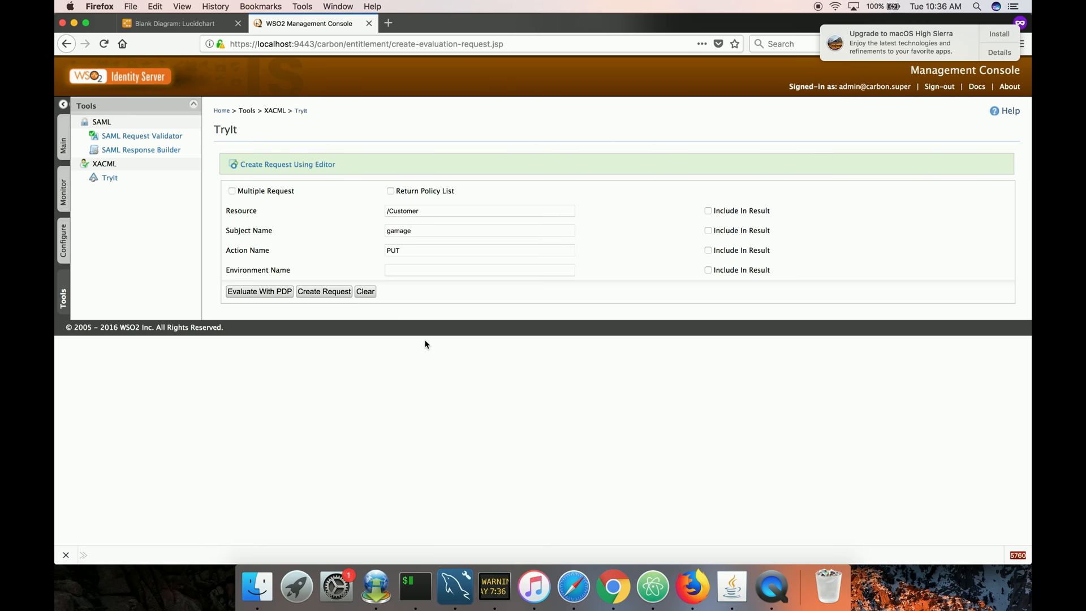
{"action": "key", "text": "ctrl+Right"}
{"action": "key", "text": "ctrl+Left"}
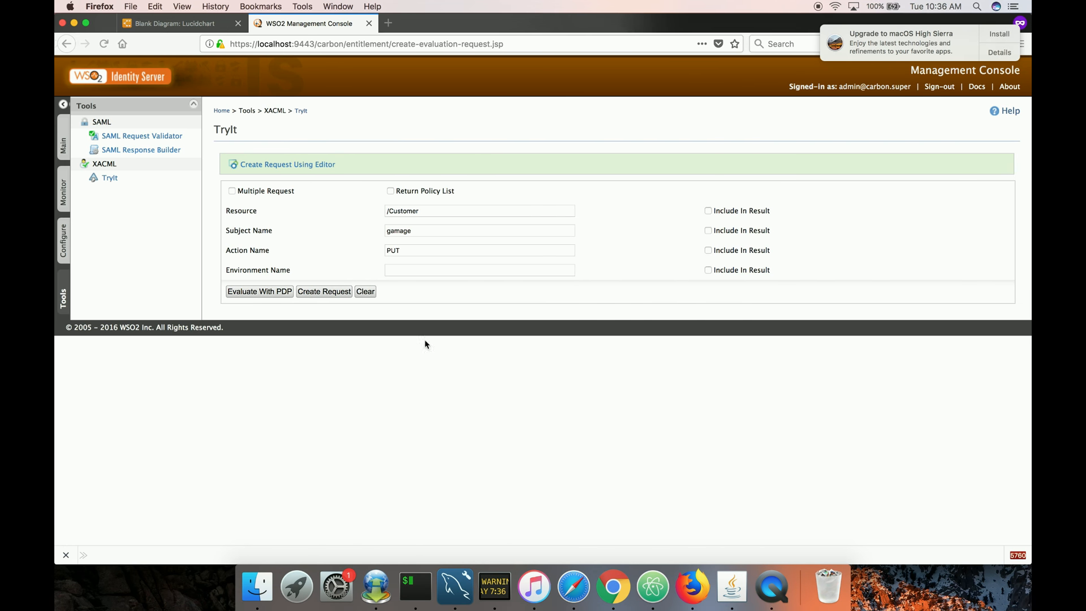
Open a new browser tab and go to the facilelogin/aratuwa repository on GitHub.
{"action": "left_click", "coordinate": [390, 23]}
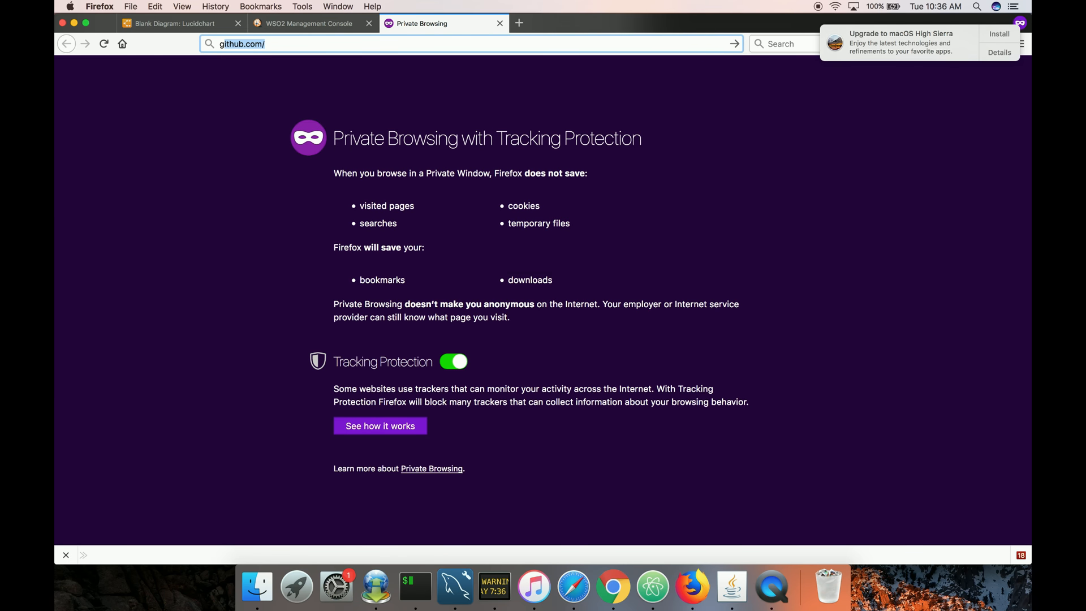
{"action": "type", "text": "git"}
{"action": "key", "text": "Down"}
{"action": "key", "text": "Return"}
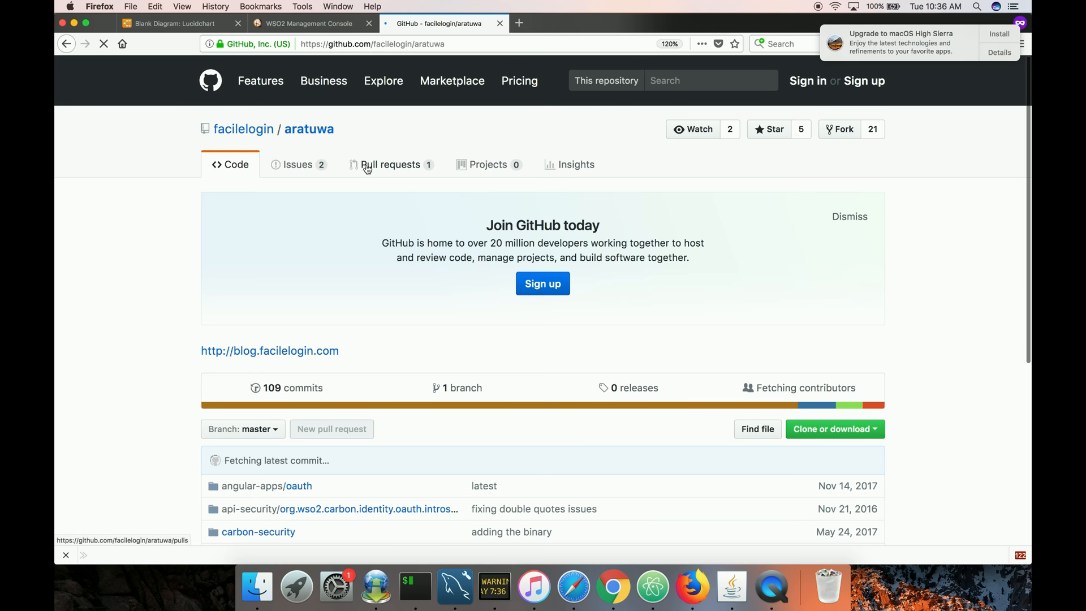
Browse the aratuwa repository's folder listing, opening the curl-scripts folder and returning to the repository root.
{"action": "scroll", "coordinate": [352, 296], "scroll_direction": "down", "scroll_amount": 3}
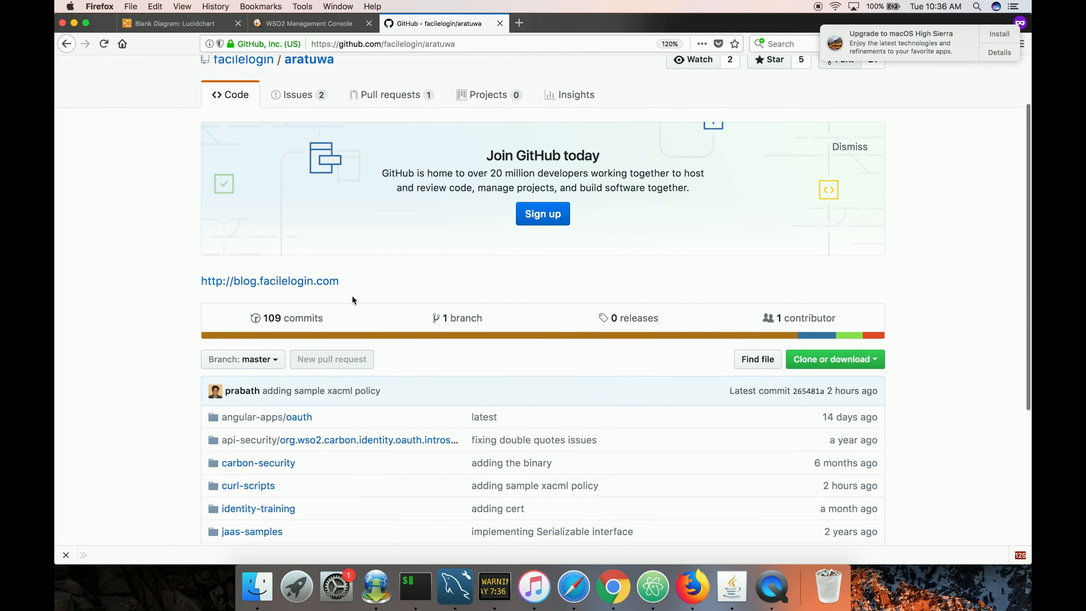
{"action": "scroll", "coordinate": [181, 383], "scroll_direction": "down", "scroll_amount": 2}
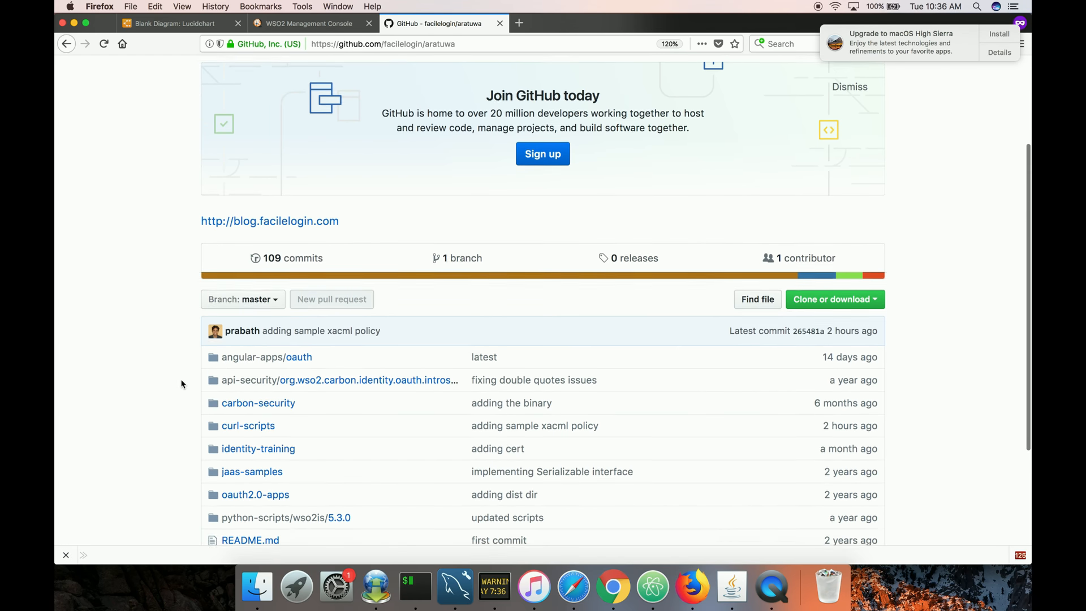
{"action": "scroll", "coordinate": [181, 383], "scroll_direction": "down", "scroll_amount": 1}
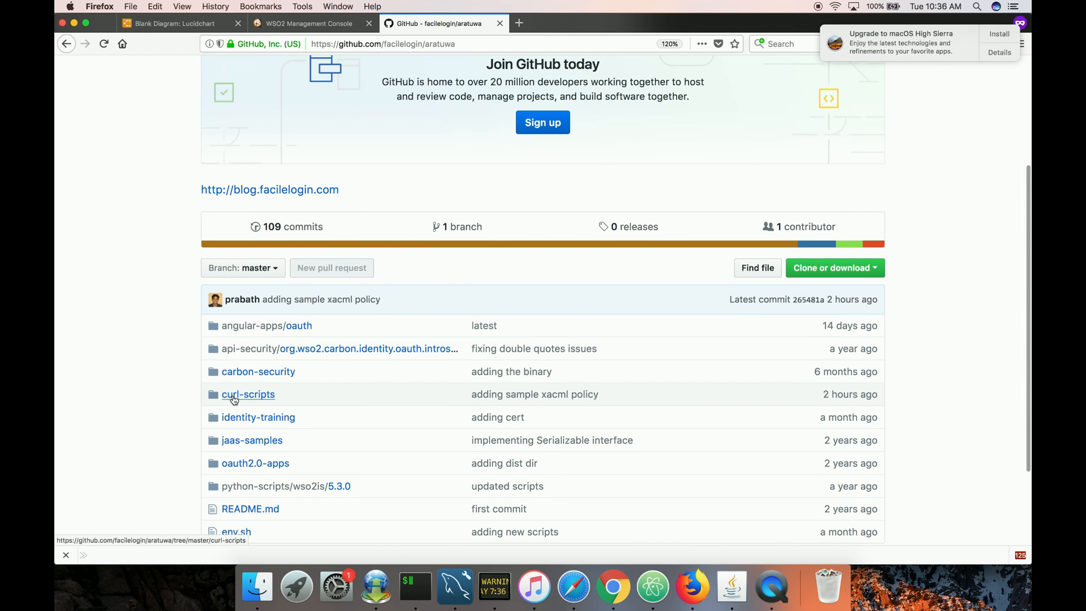
{"action": "left_click", "coordinate": [234, 399]}
{"action": "left_click", "coordinate": [235, 328]}
{"action": "left_click", "coordinate": [309, 202]}
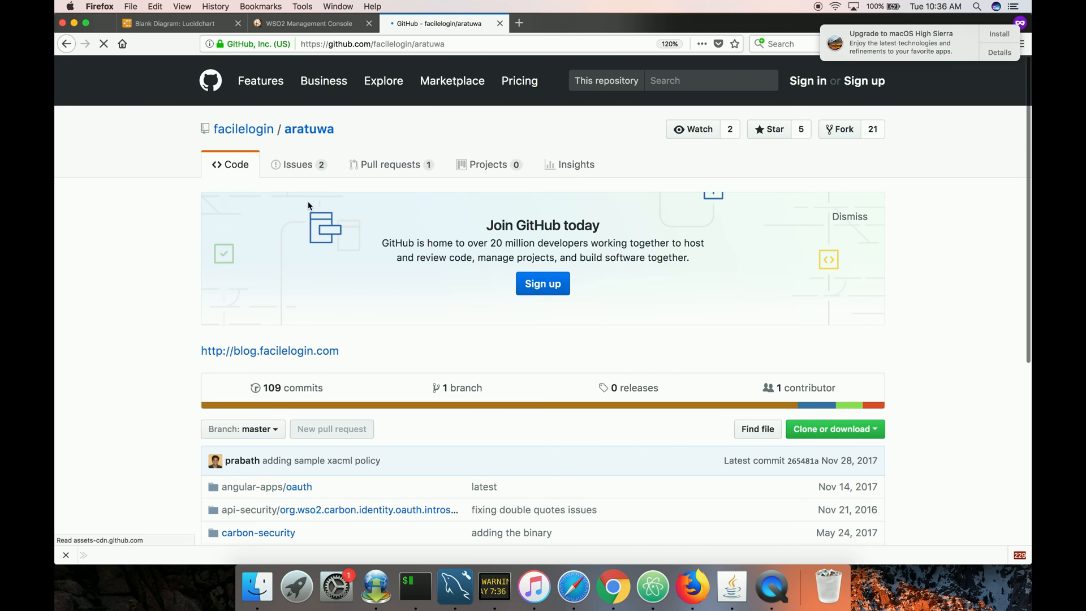
Open the repository's Clone or download options to view the HTTPS clone URL.
{"action": "scroll", "coordinate": [560, 317], "scroll_direction": "down", "scroll_amount": 3}
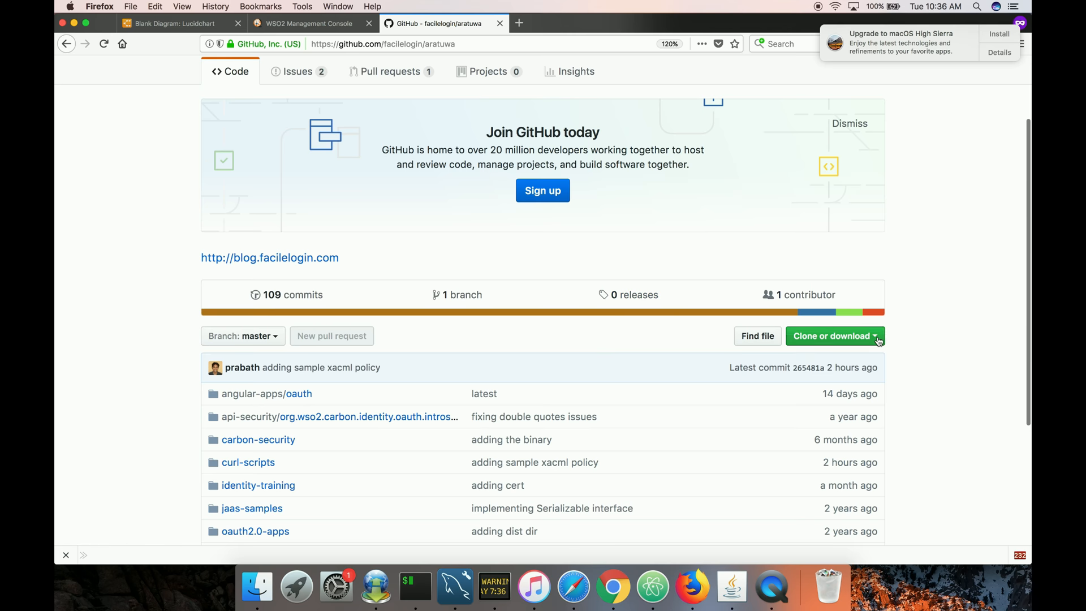
{"action": "left_click", "coordinate": [879, 339]}
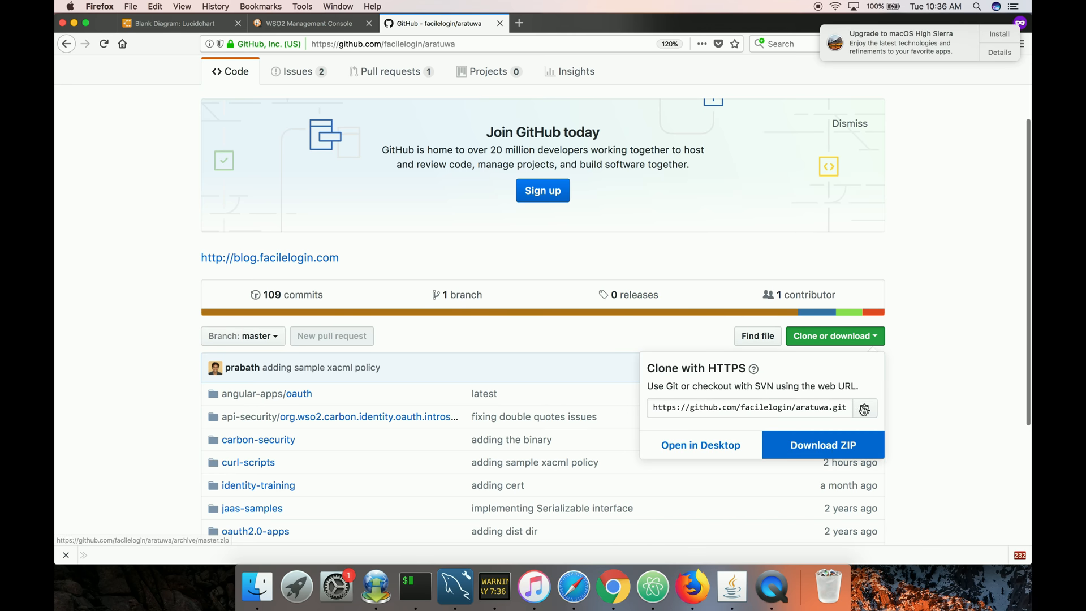
{"action": "left_click", "coordinate": [880, 282]}
Switch to the terminal's bash tab and list the files in the curl-scripts/xacml folder.
{"action": "key", "text": "ctrl+Right"}
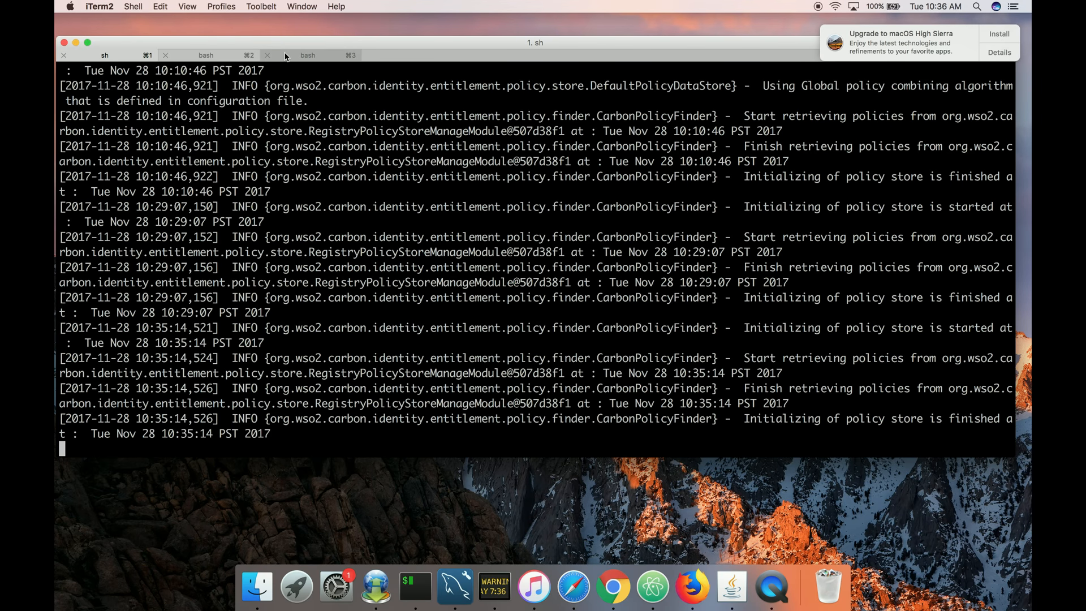
{"action": "left_click", "coordinate": [309, 55]}
{"action": "left_click", "coordinate": [227, 57]}
{"action": "type", "text": "ls"}
{"action": "key", "text": "Return"}
{"action": "key", "text": "Return"}
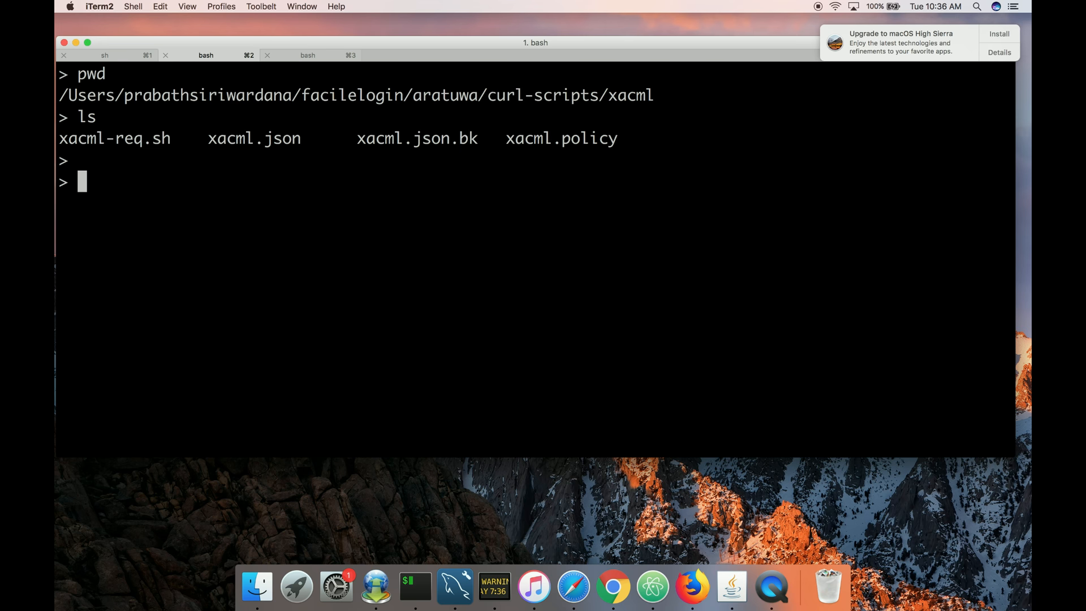
Open ../env.sh in TextEdit from the terminal and enlarge its window.
{"action": "type", "text": "open -e ../env"}
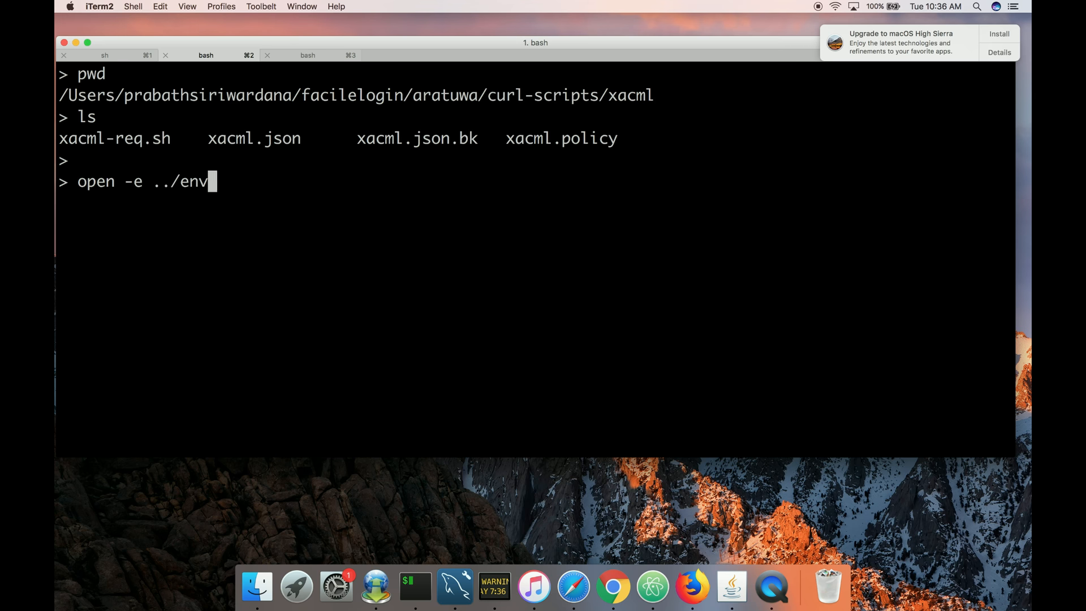
{"action": "key", "text": "Tab"}
{"action": "key", "text": "Return"}
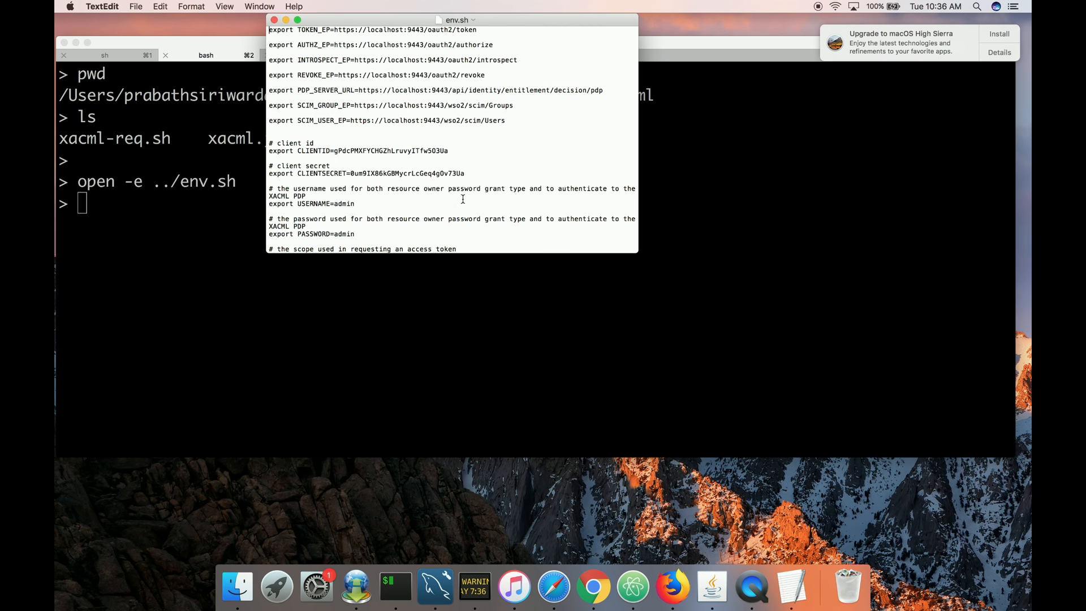
{"action": "left_click_drag", "start_coordinate": [485, 24], "coordinate": [441, 100]}
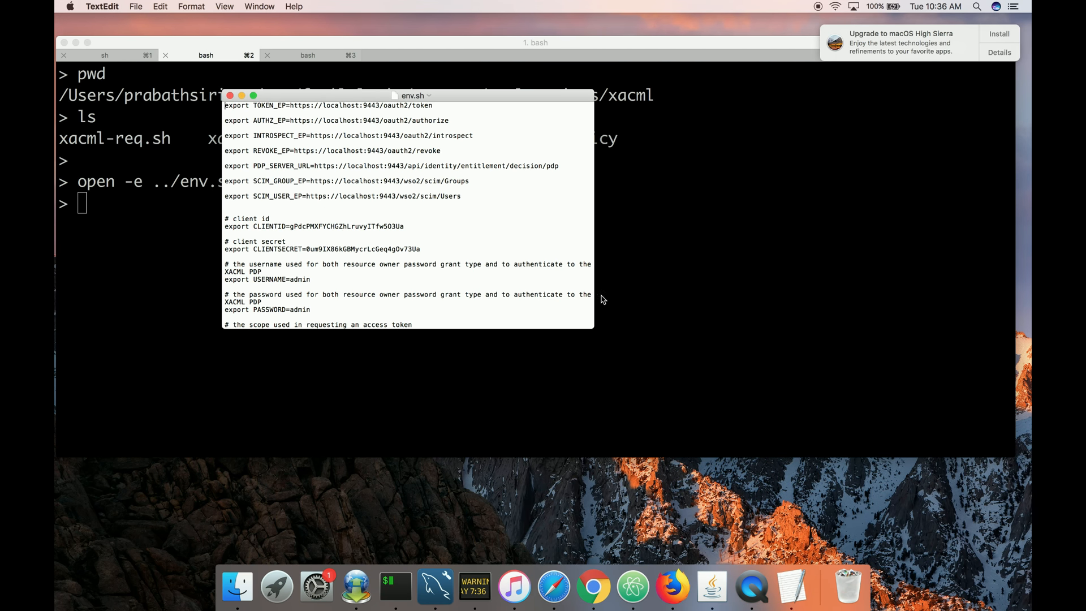
{"action": "left_click_drag", "start_coordinate": [590, 326], "coordinate": [773, 383]}
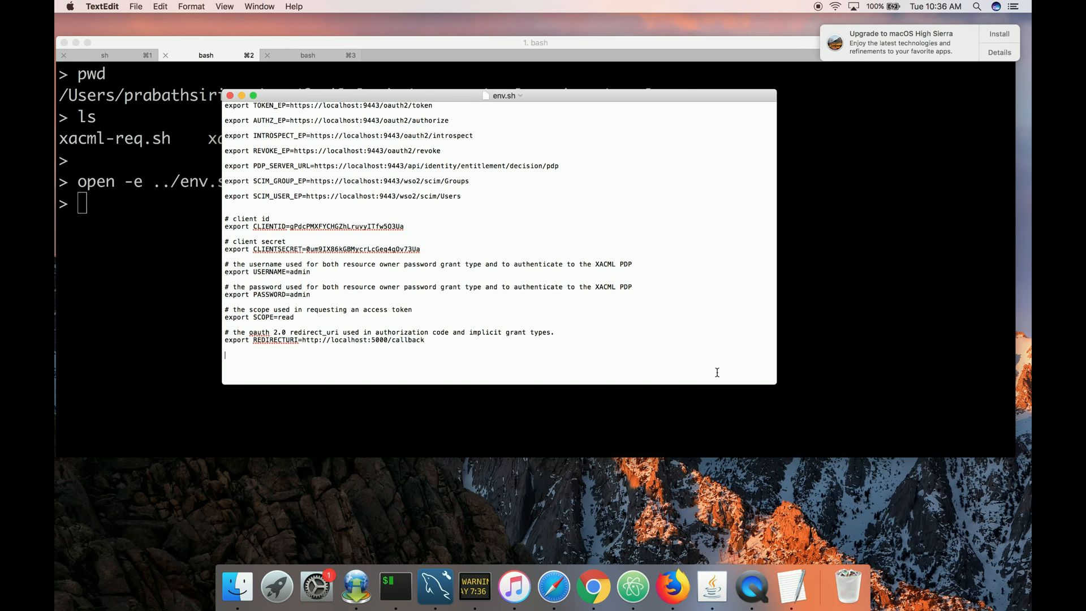
Examine the PDP server URL, username and password settings in env.sh.
{"action": "key", "text": "super+plus"}
{"action": "key", "text": "super+plus"}
{"action": "key", "text": "super+plus"}
{"action": "key", "text": "super+plus"}
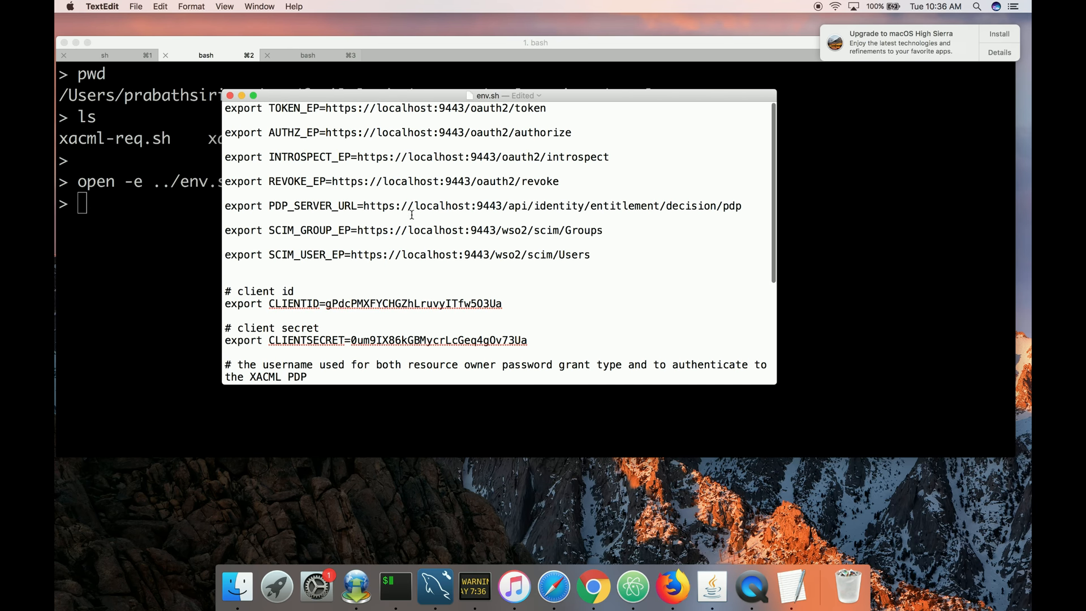
{"action": "triple_click", "coordinate": [227, 206]}
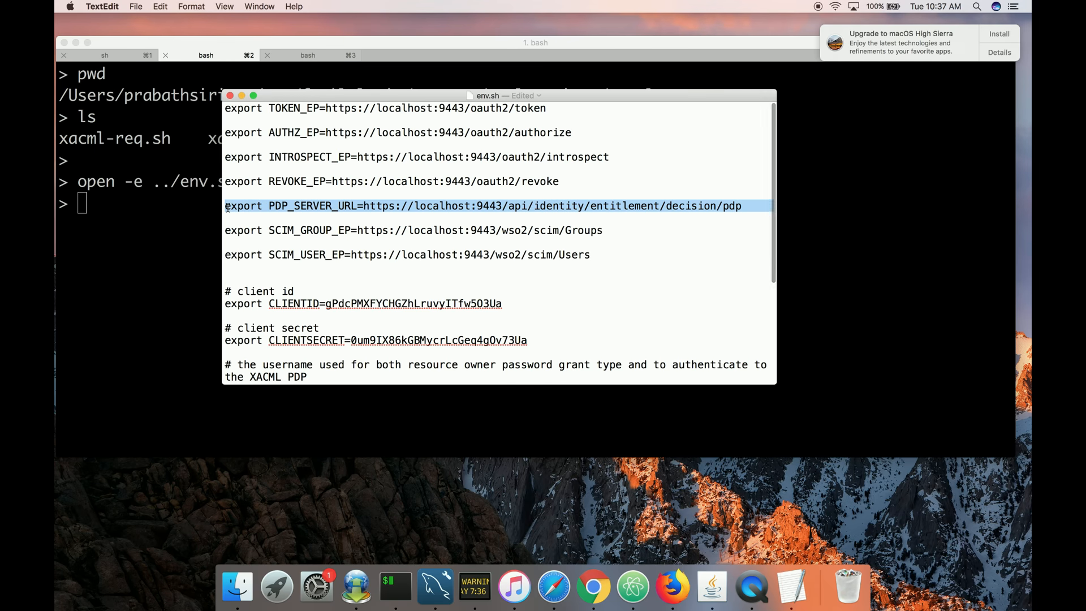
{"action": "left_click", "coordinate": [377, 208]}
{"action": "double_click", "coordinate": [434, 209]}
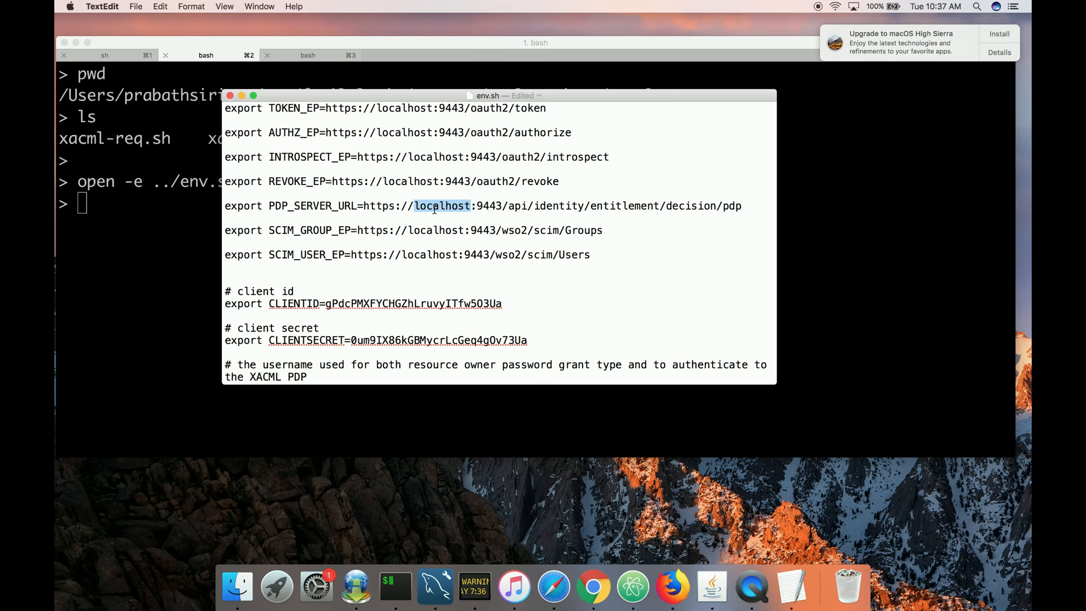
{"action": "double_click", "coordinate": [491, 207]}
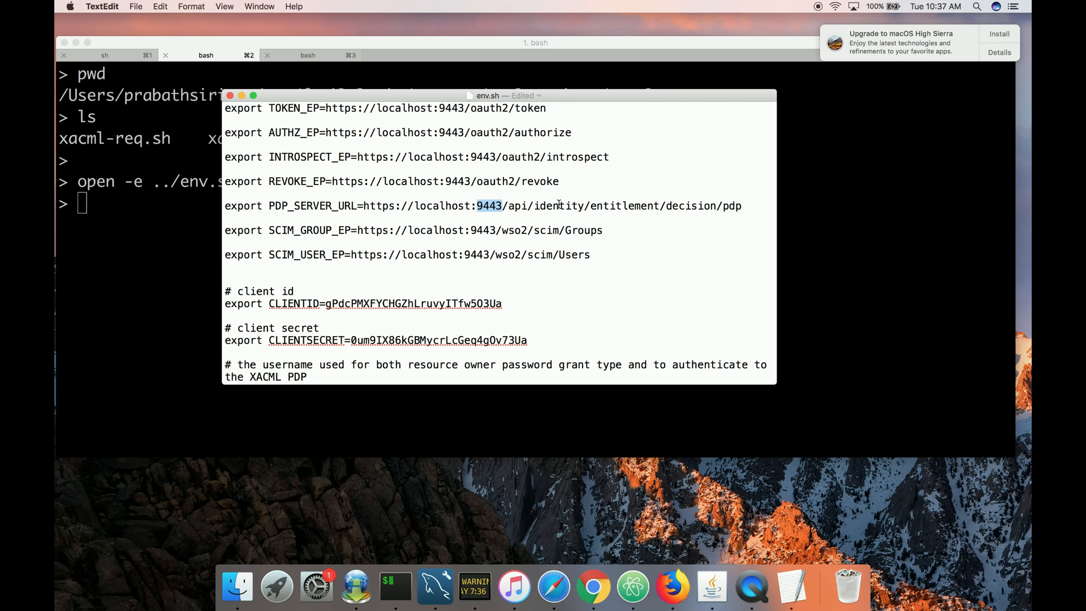
{"action": "scroll", "coordinate": [594, 240], "scroll_direction": "down", "scroll_amount": 3}
{"action": "scroll", "coordinate": [593, 240], "scroll_direction": "down", "scroll_amount": 4}
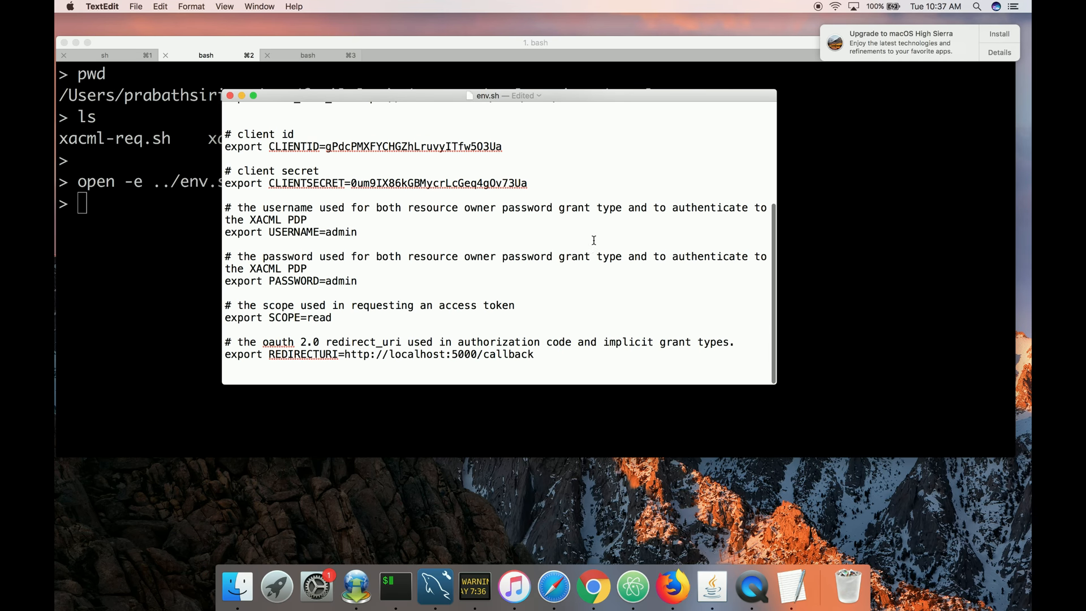
{"action": "double_click", "coordinate": [343, 233]}
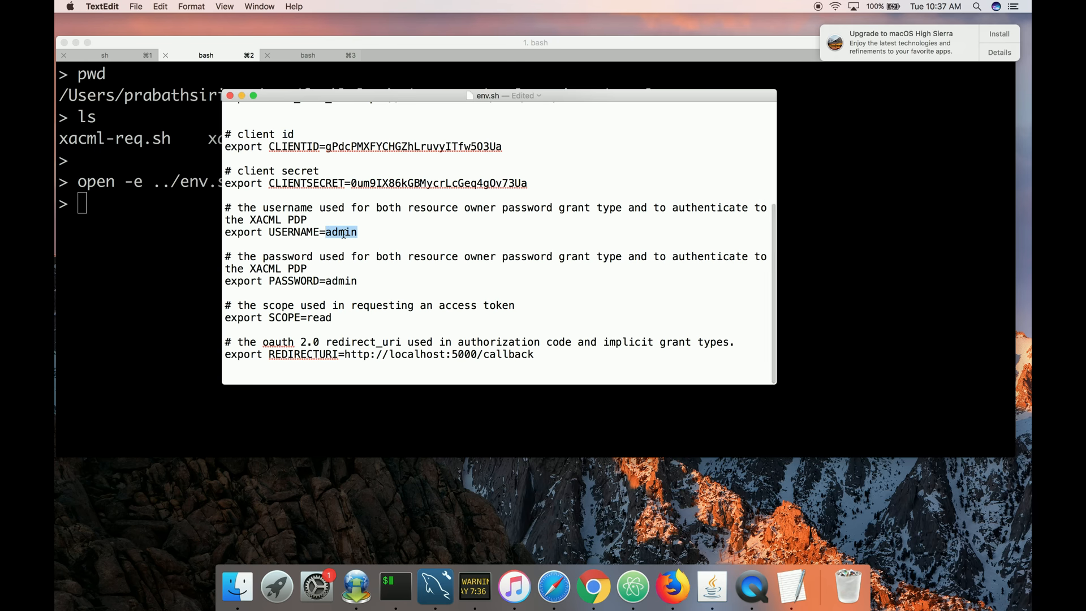
{"action": "left_click", "coordinate": [338, 280]}
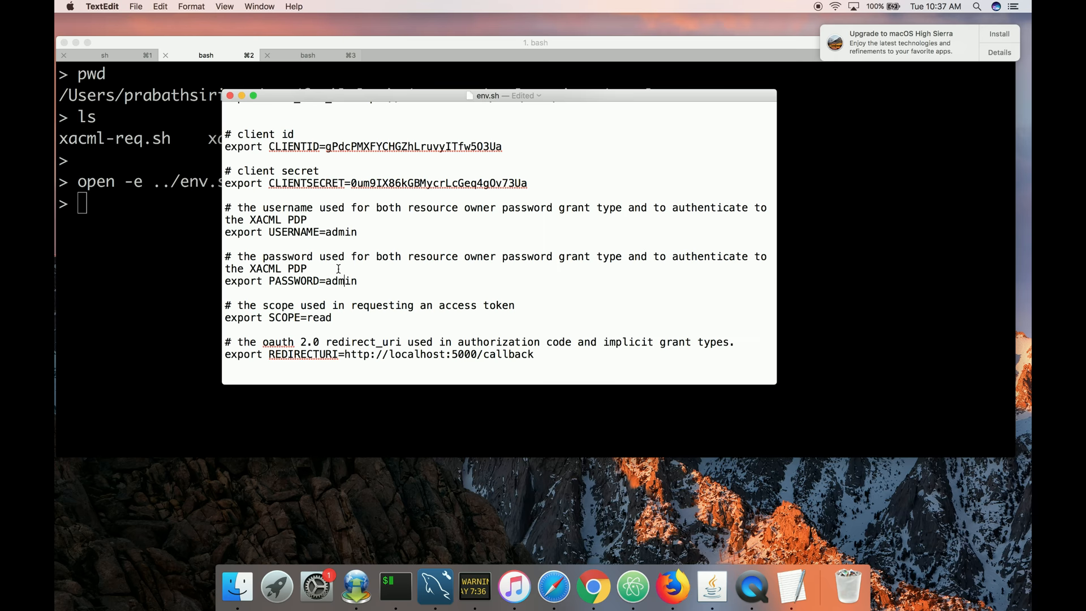
{"action": "scroll", "coordinate": [356, 260], "scroll_direction": "up", "scroll_amount": 6}
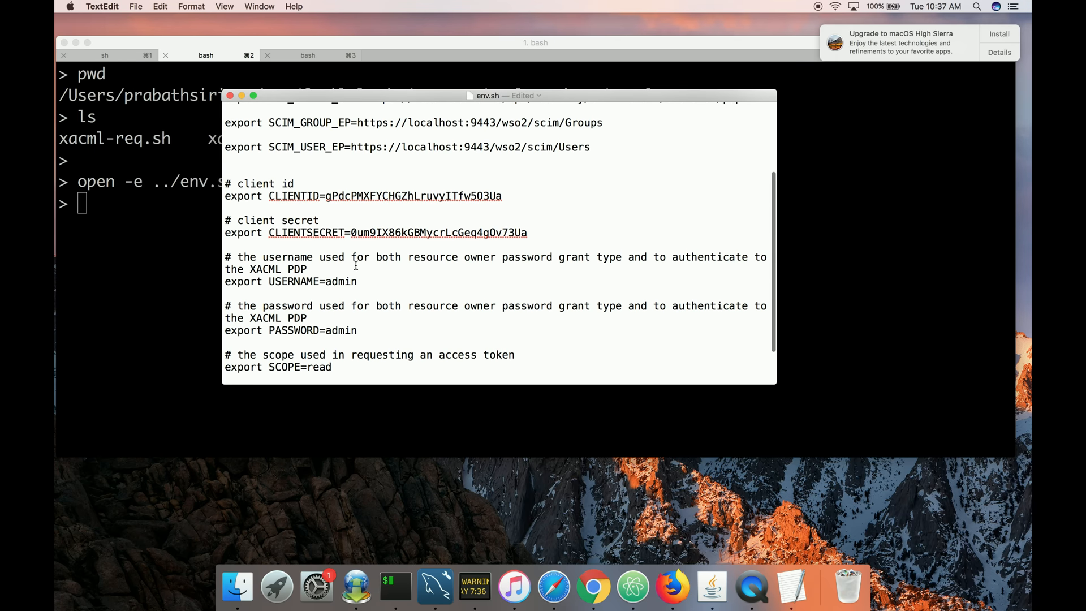
{"action": "scroll", "coordinate": [356, 265], "scroll_direction": "up", "scroll_amount": 1}
{"action": "scroll", "coordinate": [359, 281], "scroll_direction": "down", "scroll_amount": 6}
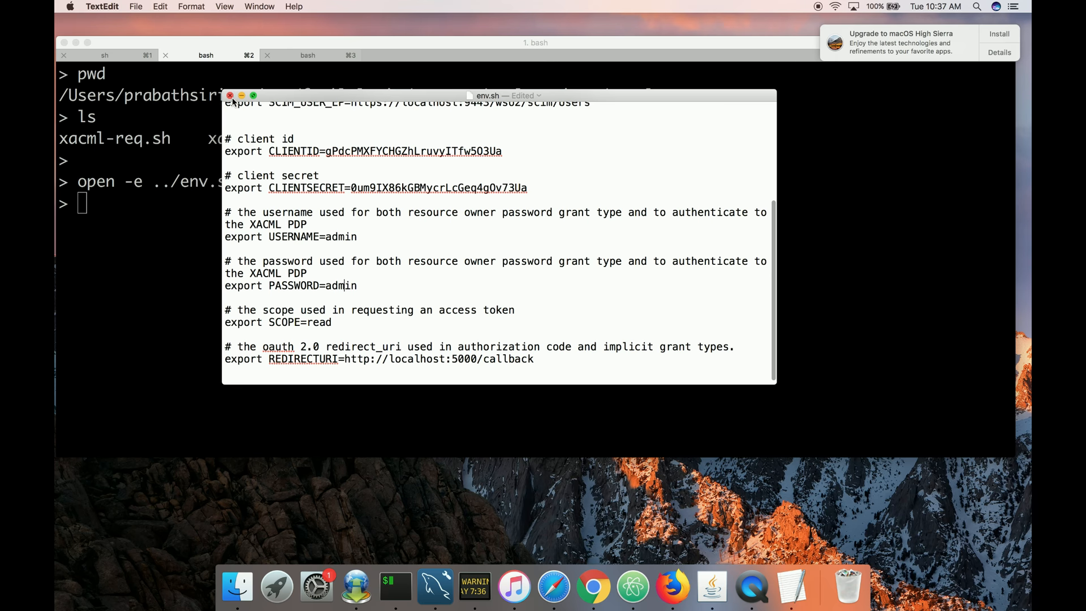
Close env.sh and load its variables into the shell with source ../env.sh.
{"action": "left_click", "coordinate": [230, 96]}
{"action": "type", "text": "source ../e"}
{"action": "key", "text": "Tab"}
{"action": "key", "text": "Return"}
List the folder's files and open xacml.json.bk in TextEdit.
{"action": "key", "text": "Return"}
{"action": "type", "text": "ls"}
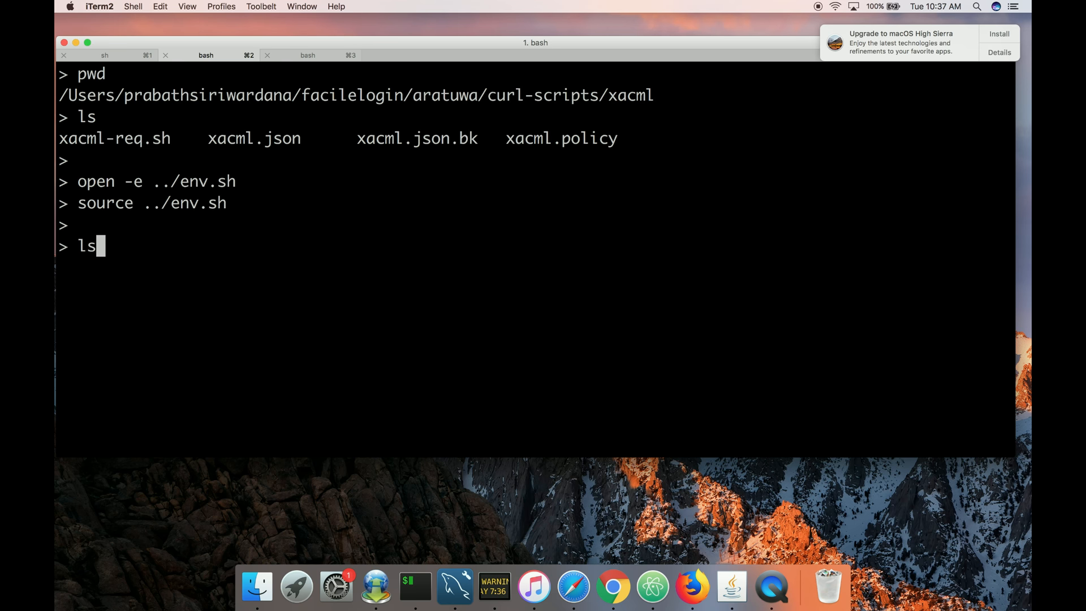
{"action": "key", "text": "Return"}
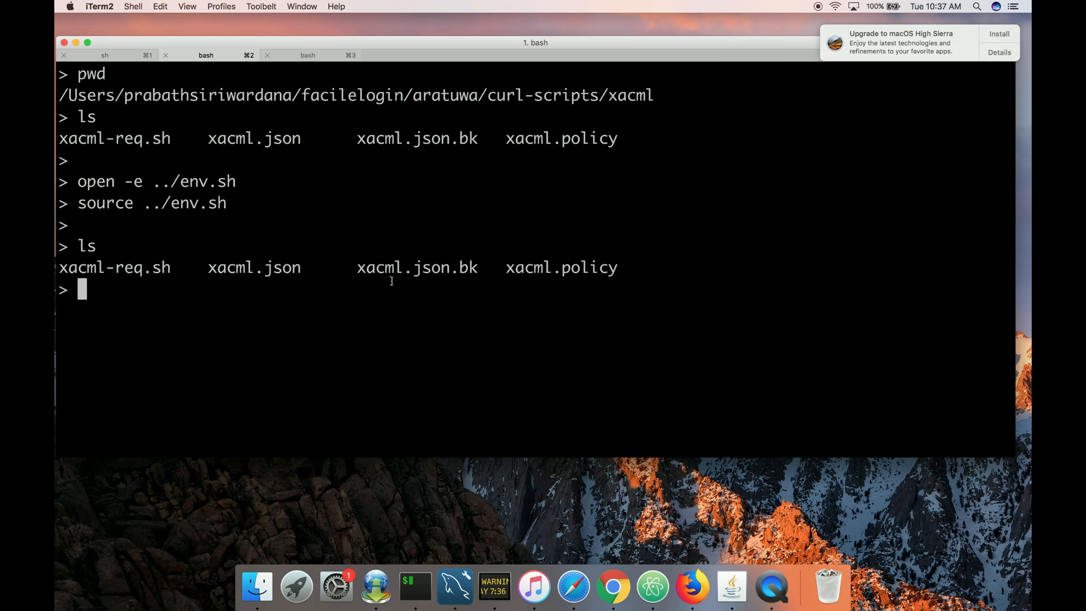
{"action": "type", "text": "open -e x"}
{"action": "key", "text": "Tab"}
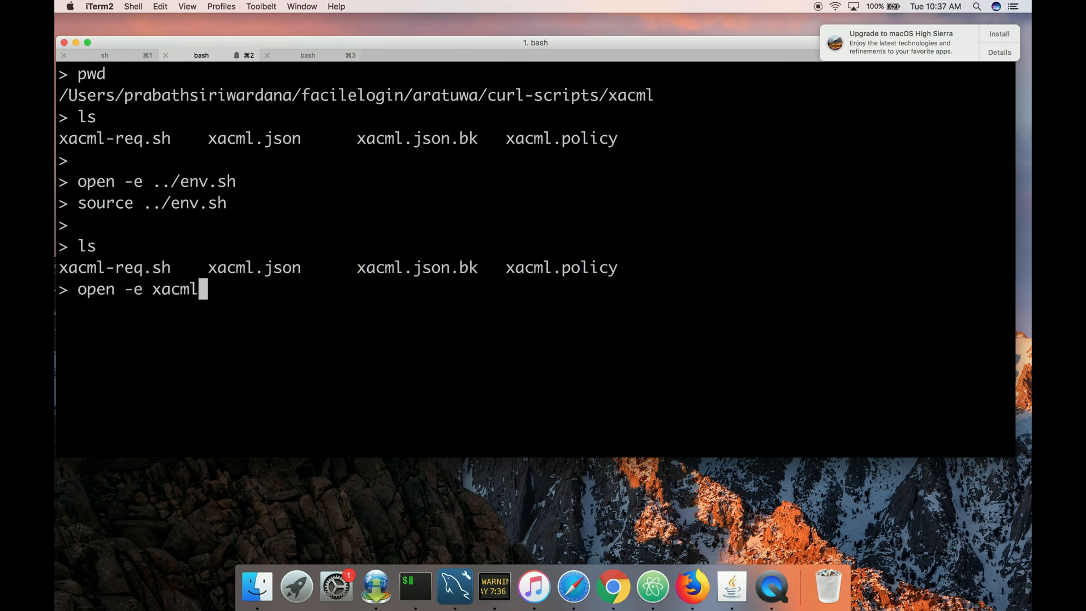
{"action": "type", "text": "."}
{"action": "key", "text": "XF86AudioMute"}
{"action": "key", "text": "Tab"}
{"action": "type", "text": ".b"}
{"action": "key", "text": "Tab"}
{"action": "key", "text": "Return"}
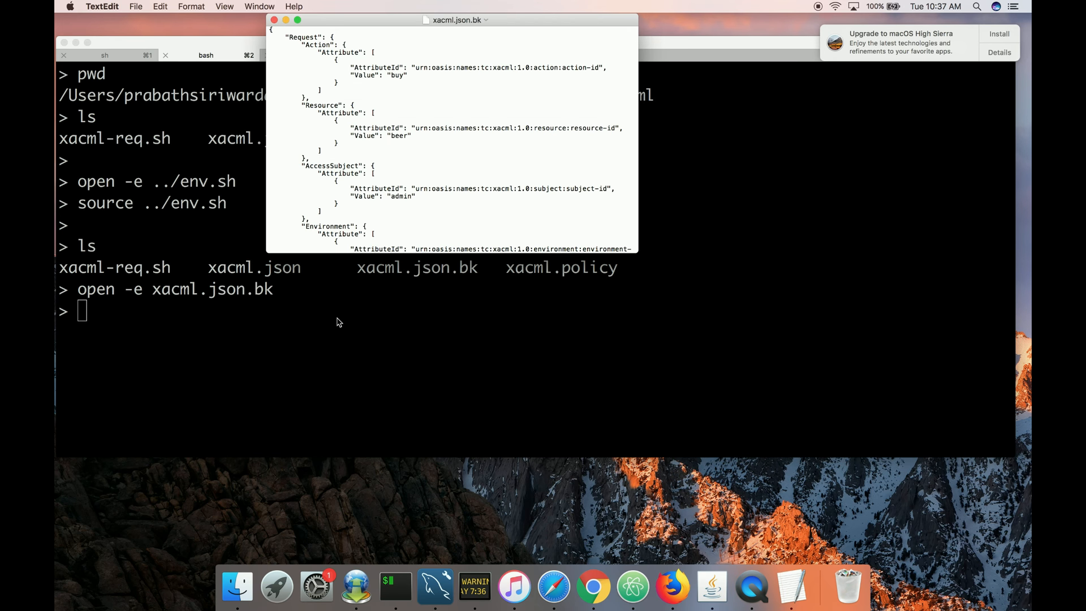
Enlarge and review the sample request in xacml.json.bk, then close it.
{"action": "key", "text": "super+plus"}
{"action": "key", "text": "super+plus"}
{"action": "key", "text": "super+plus"}
{"action": "key", "text": "super+plus"}
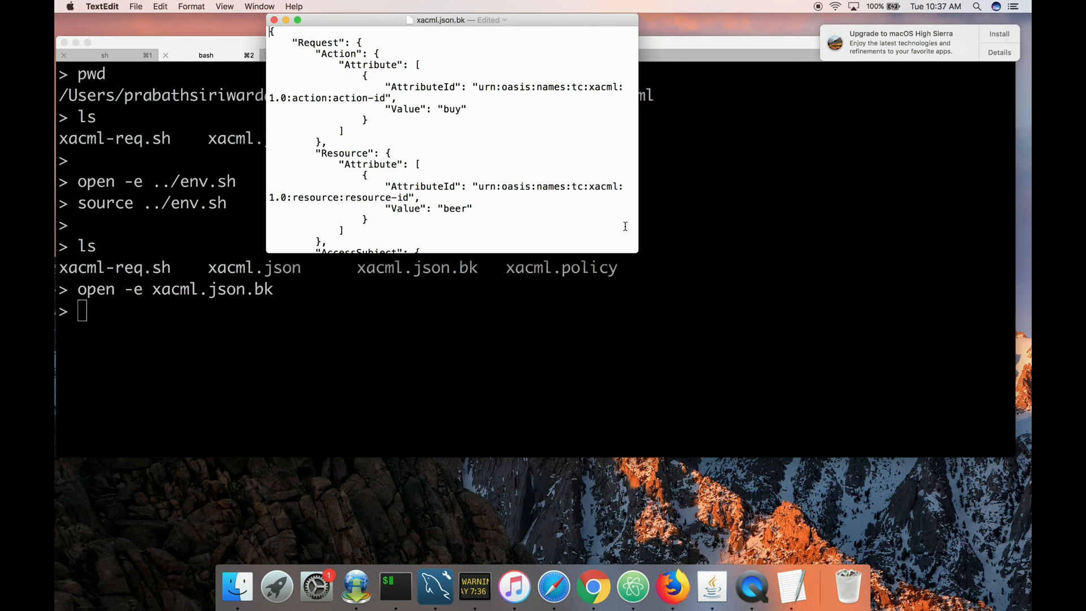
{"action": "left_click_drag", "start_coordinate": [640, 249], "coordinate": [905, 397]}
{"action": "scroll", "coordinate": [385, 86], "scroll_direction": "down", "scroll_amount": 2}
{"action": "scroll", "coordinate": [386, 86], "scroll_direction": "up", "scroll_amount": 2}
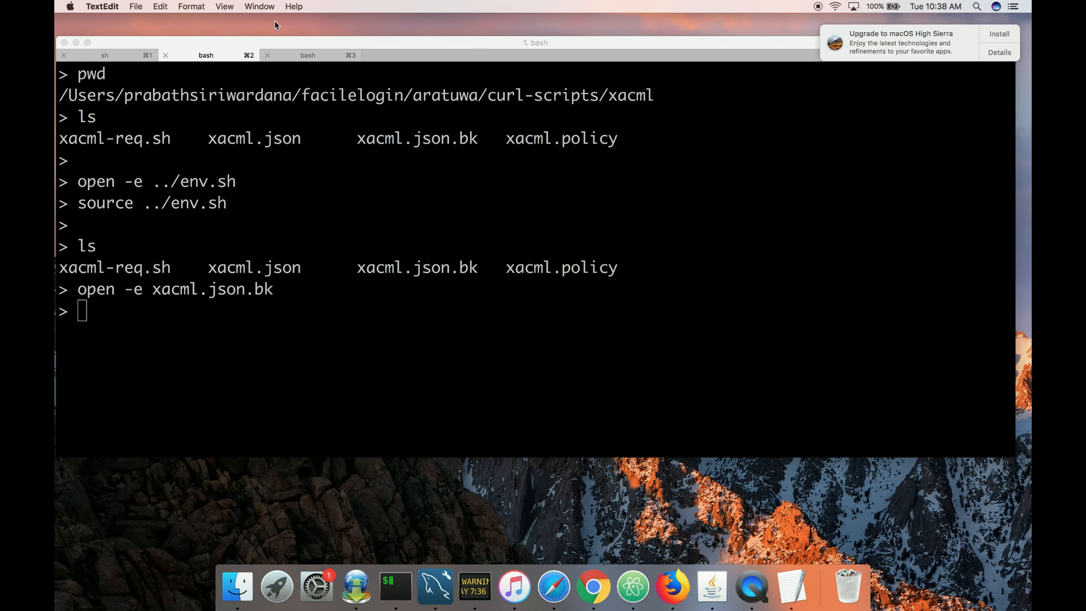
{"action": "left_click", "coordinate": [274, 21]}
Quit TextEdit and open xacml.json in TextEdit from the terminal.
{"action": "key", "text": "super+q"}
{"action": "type", "text": "open -e xa"}
{"action": "key", "text": "Tab"}
{"action": "type", "text": "."}
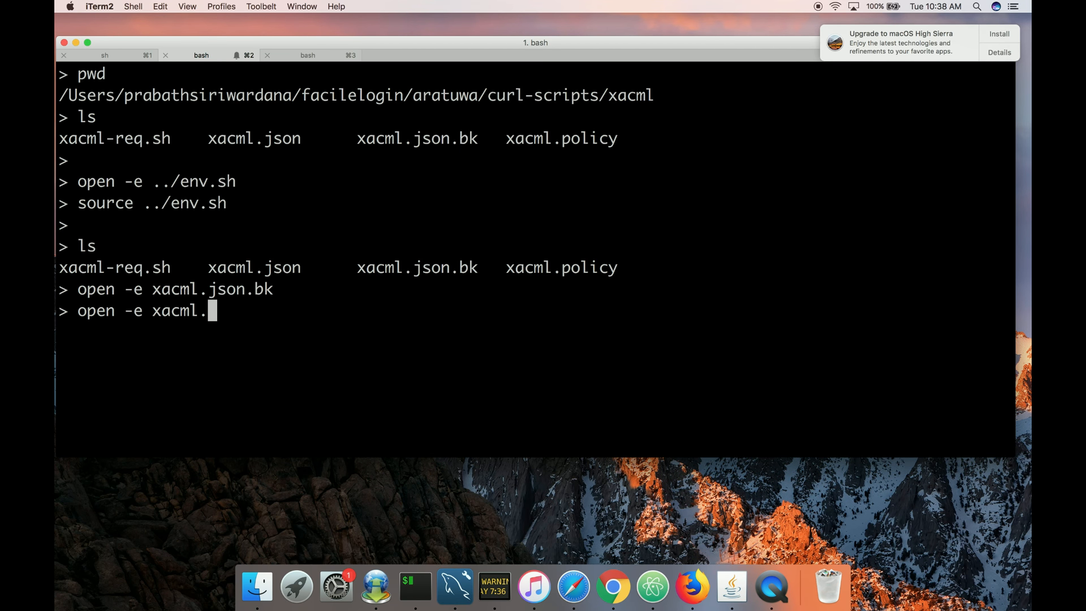
{"action": "key", "text": "Tab"}
{"action": "key", "text": "Return"}
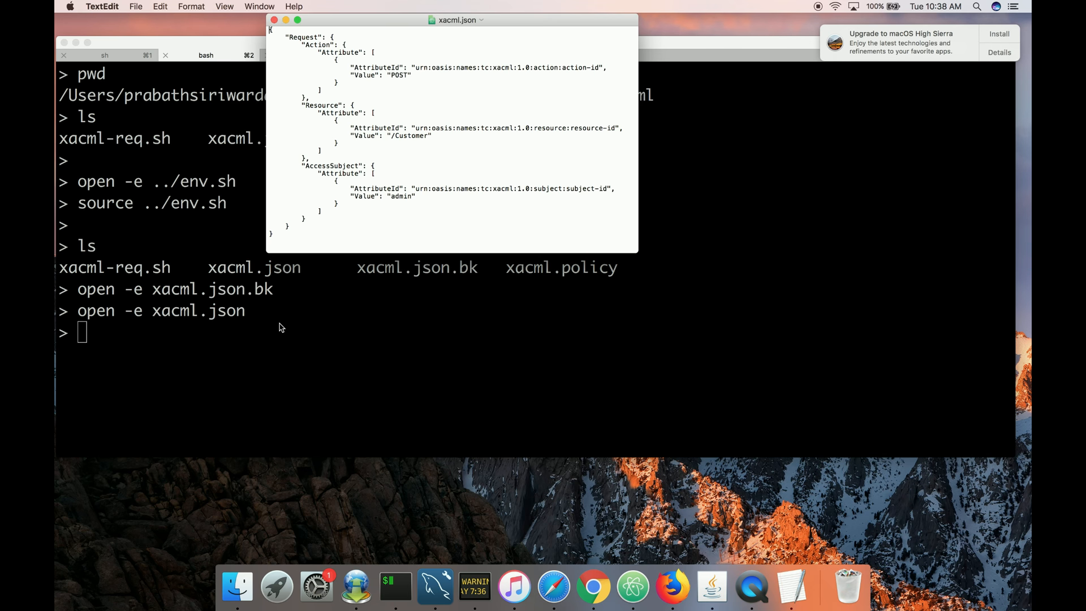
Enlarge and review the POST /Customer request for subject admin in xacml.json, then close it.
{"action": "key", "text": "super+plus"}
{"action": "key", "text": "super+plus"}
{"action": "key", "text": "super+plus"}
{"action": "key", "text": "super+plus"}
{"action": "key", "text": "super+plus"}
{"action": "key", "text": "super+plus"}
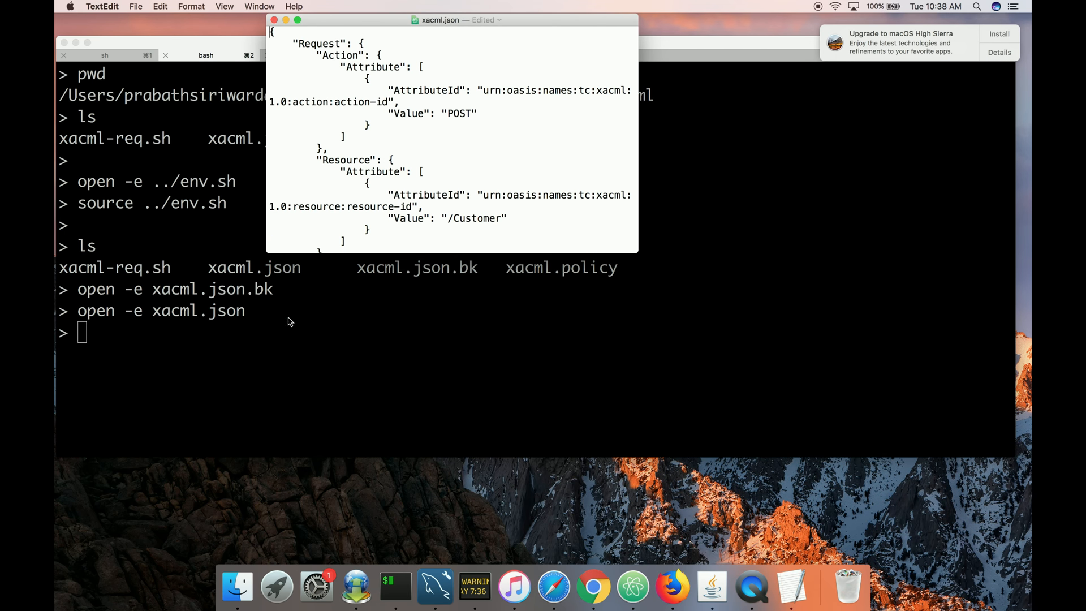
{"action": "left_click_drag", "start_coordinate": [637, 253], "coordinate": [912, 387]}
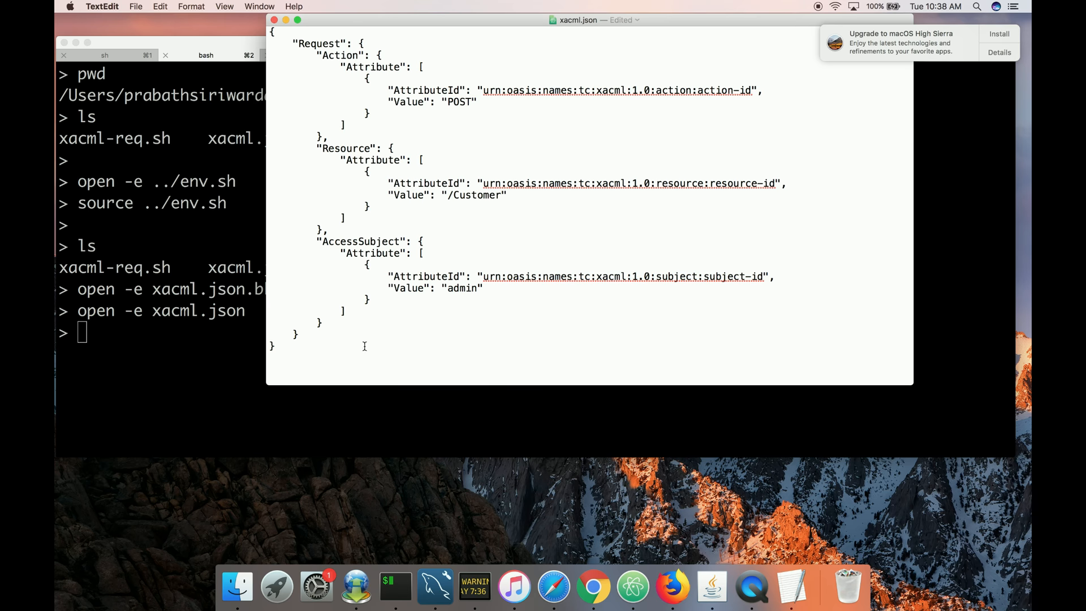
{"action": "left_click_drag", "start_coordinate": [398, 17], "coordinate": [366, 82]}
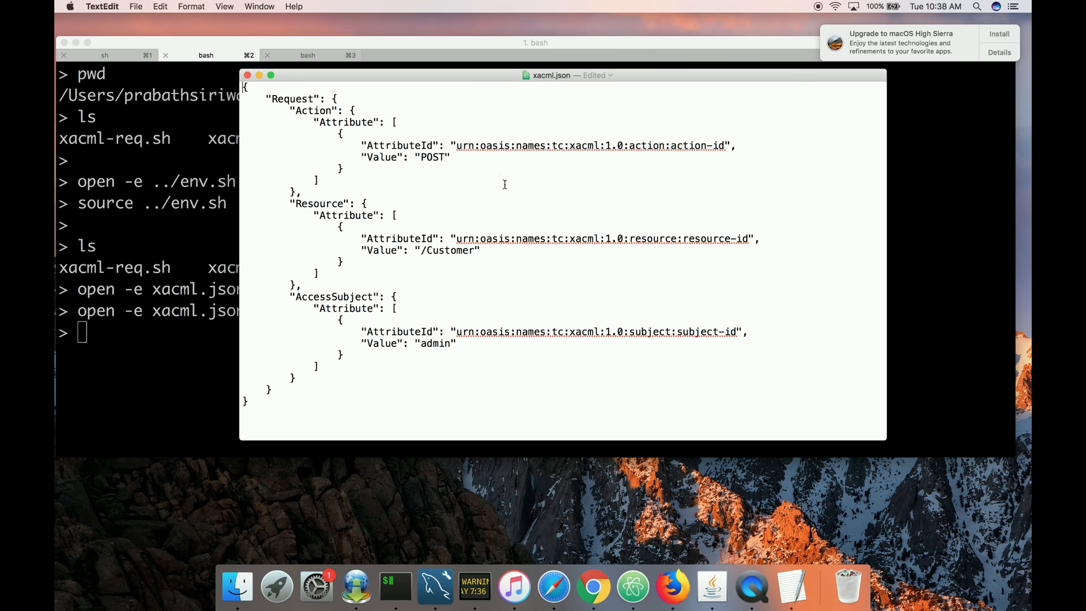
{"action": "left_click", "coordinate": [247, 75]}
Open xacml-req.sh in TextEdit, enlarge it to review the curl command, then close it.
{"action": "type", "text": "ope"}
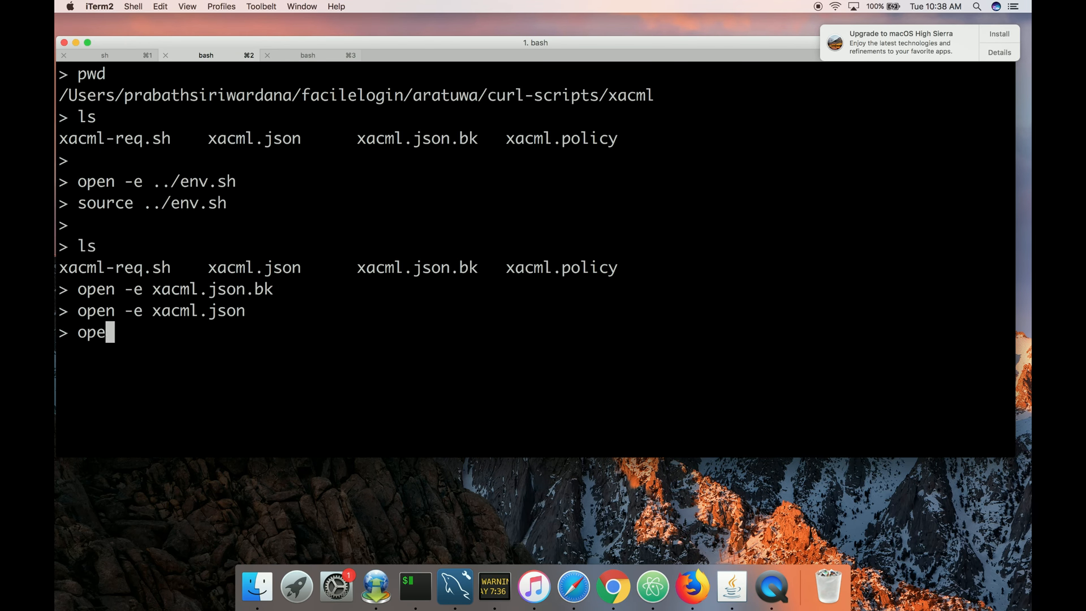
{"action": "type", "text": "n -e xacml-"}
{"action": "key", "text": "Tab"}
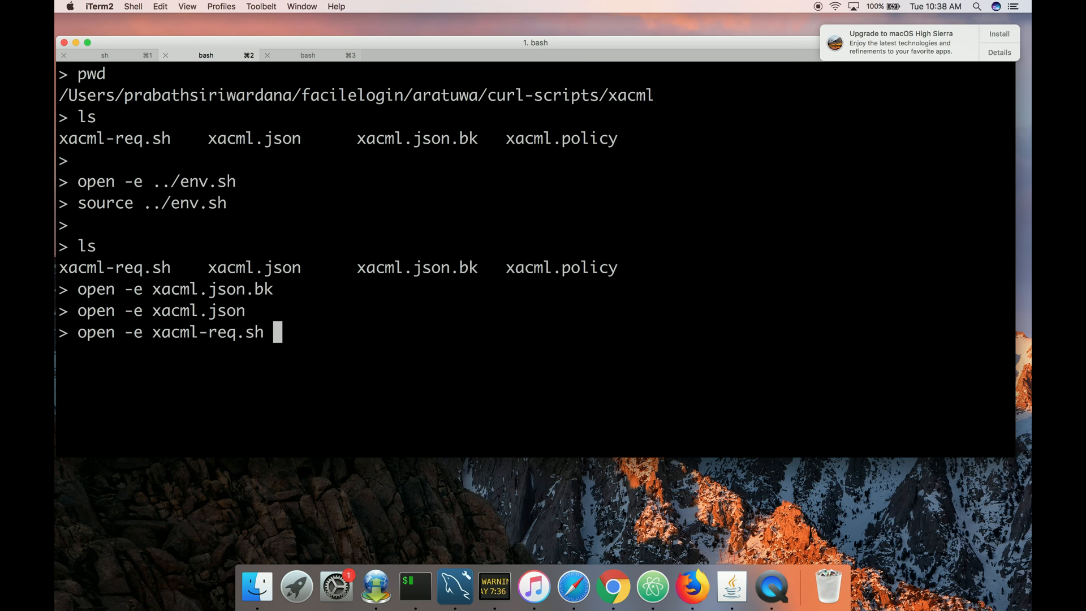
{"action": "key", "text": "Return"}
{"action": "key", "text": "super+plus"}
{"action": "key", "text": "super+plus"}
{"action": "key", "text": "super+plus"}
{"action": "key", "text": "super+plus"}
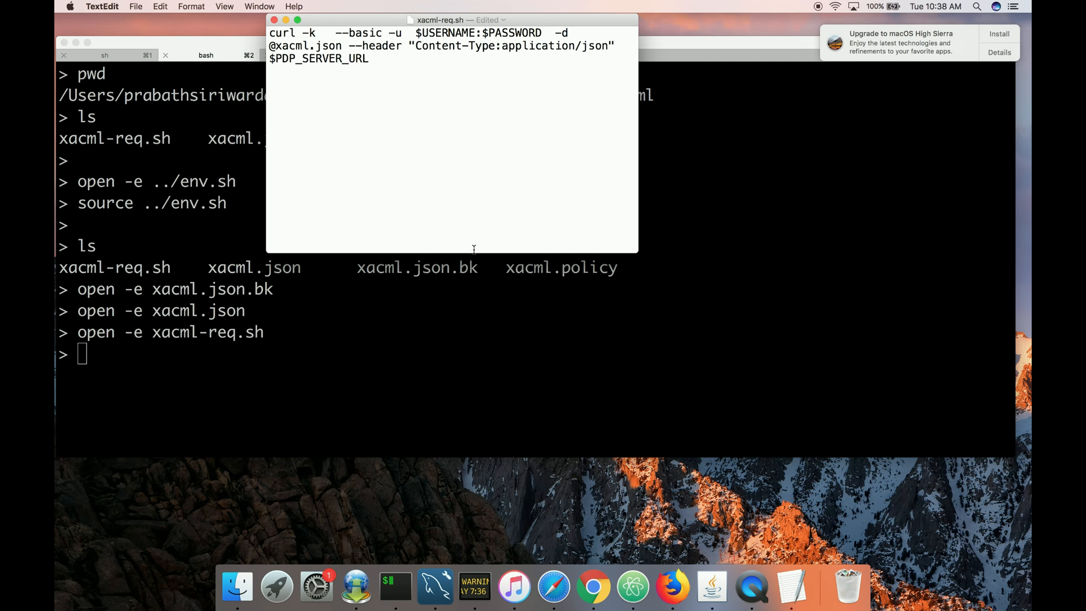
{"action": "left_click_drag", "start_coordinate": [633, 252], "coordinate": [821, 335]}
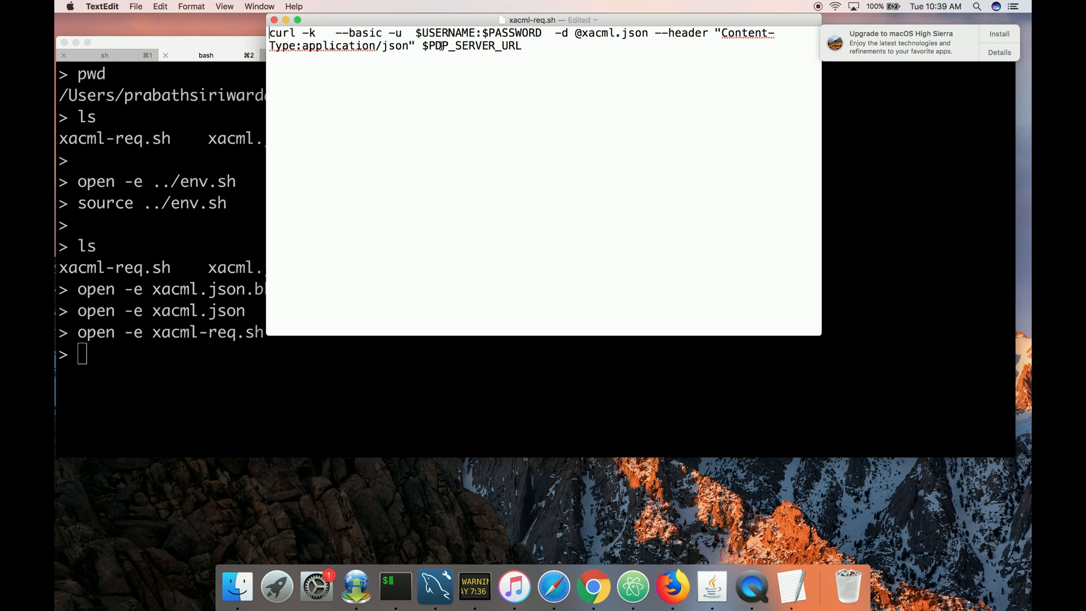
{"action": "left_click", "coordinate": [274, 20]}
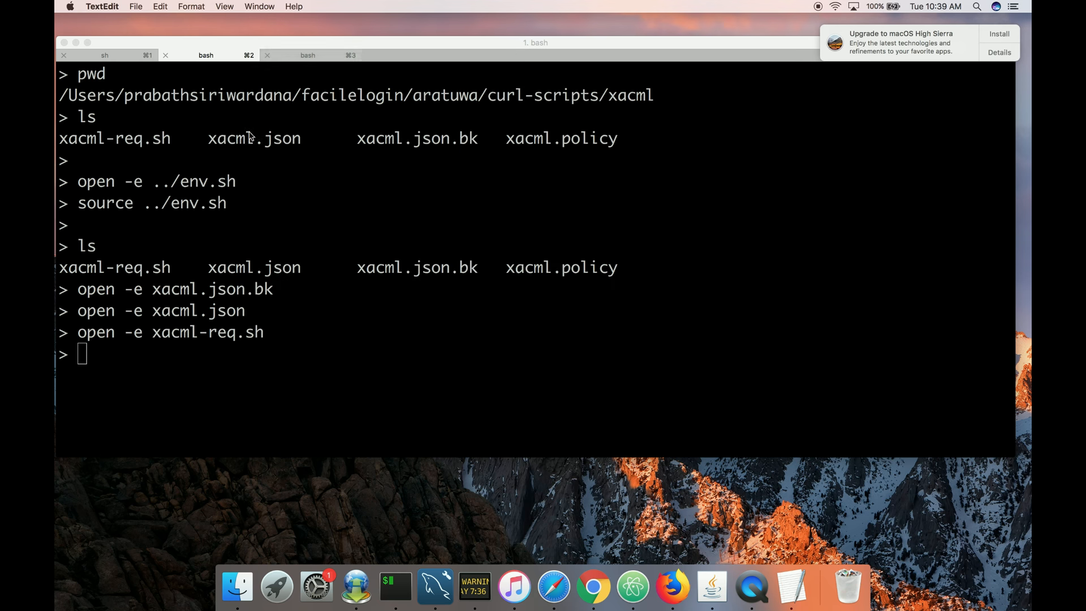
Clear the terminal and list the files in the xacml folder.
{"action": "key", "text": "super+k"}
{"action": "key", "text": "Return"}
{"action": "key", "text": "Return"}
{"action": "type", "text": "ls"}
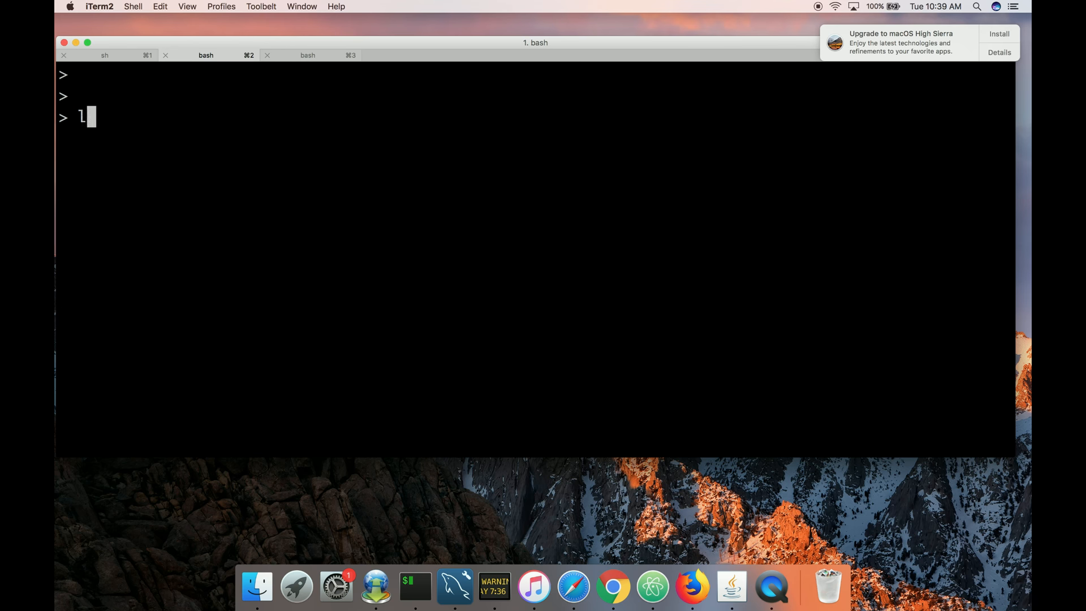
{"action": "key", "text": "Return"}
{"action": "key", "text": "Return"}
Run xacml-req.sh to send the xacml.json request to the PDP.
{"action": "type", "text": "sh "}
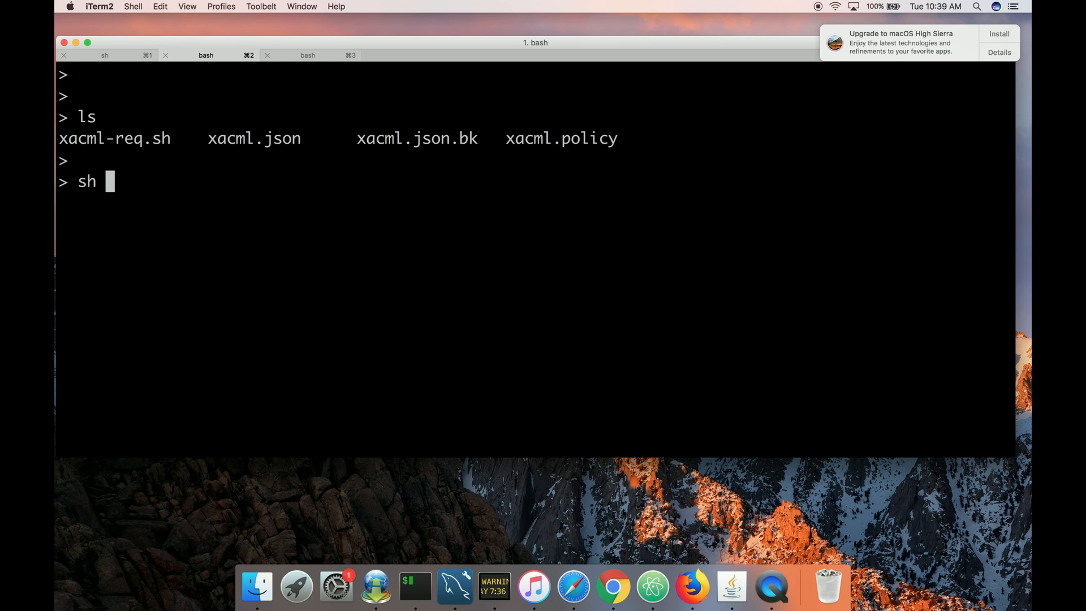
{"action": "type", "text": "x"}
{"action": "key", "text": "Tab"}
{"action": "type", "text": "-"}
{"action": "key", "text": "Tab"}
{"action": "key", "text": "Return"}
{"action": "key", "text": "Return"}
{"action": "key", "text": "Return"}
Open xacml.json in TextEdit, set the action value to GET, and close the file.
{"action": "type", "text": "open -e x"}
{"action": "key", "text": "Tab"}
{"action": "type", "text": "."}
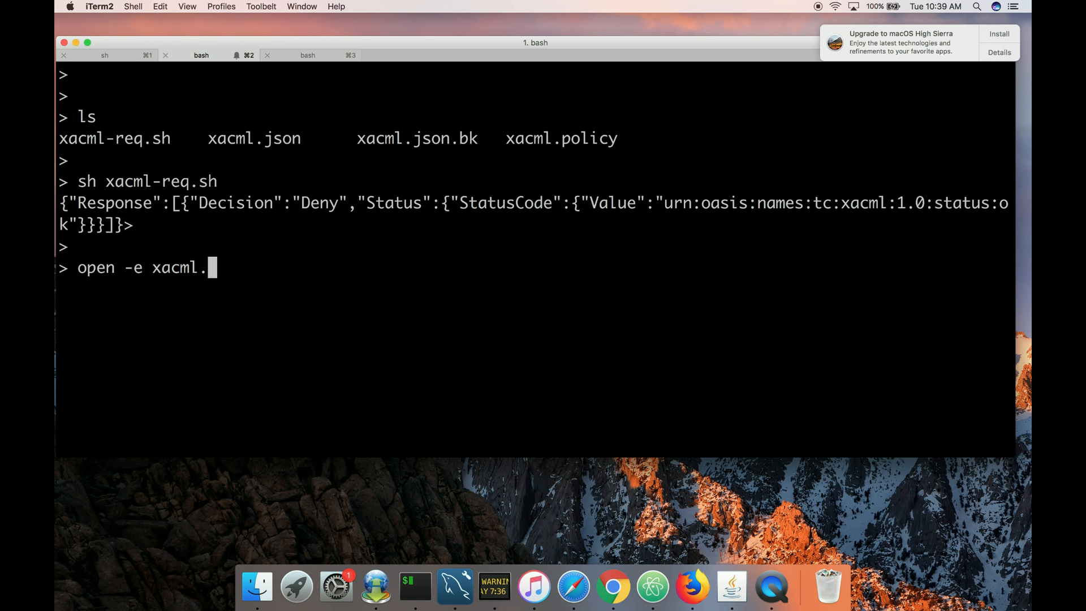
{"action": "type", "text": "json"}
{"action": "key", "text": "Return"}
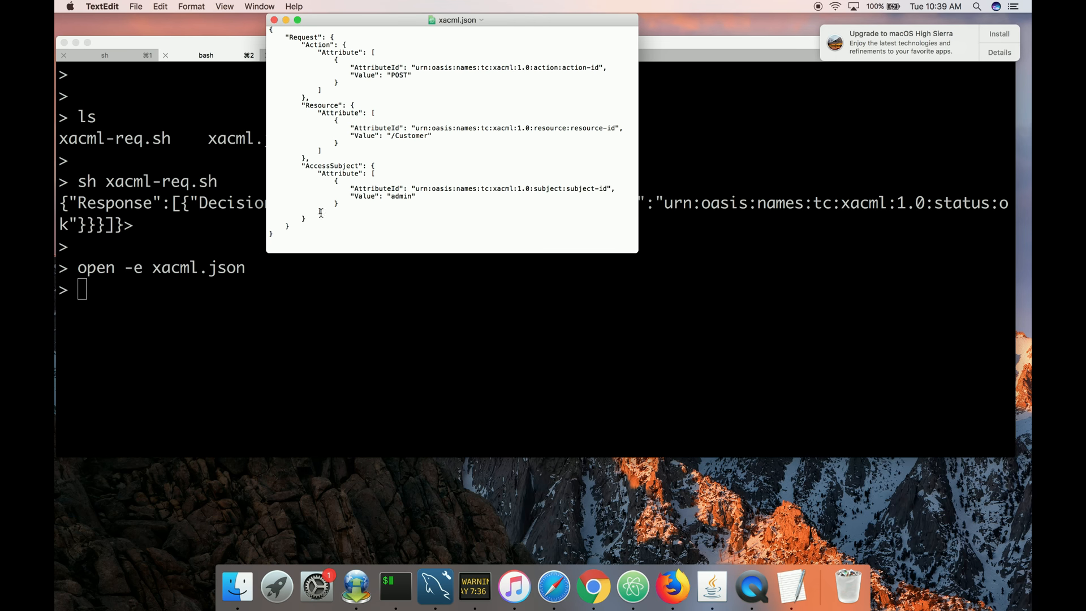
{"action": "key", "text": "super+plus"}
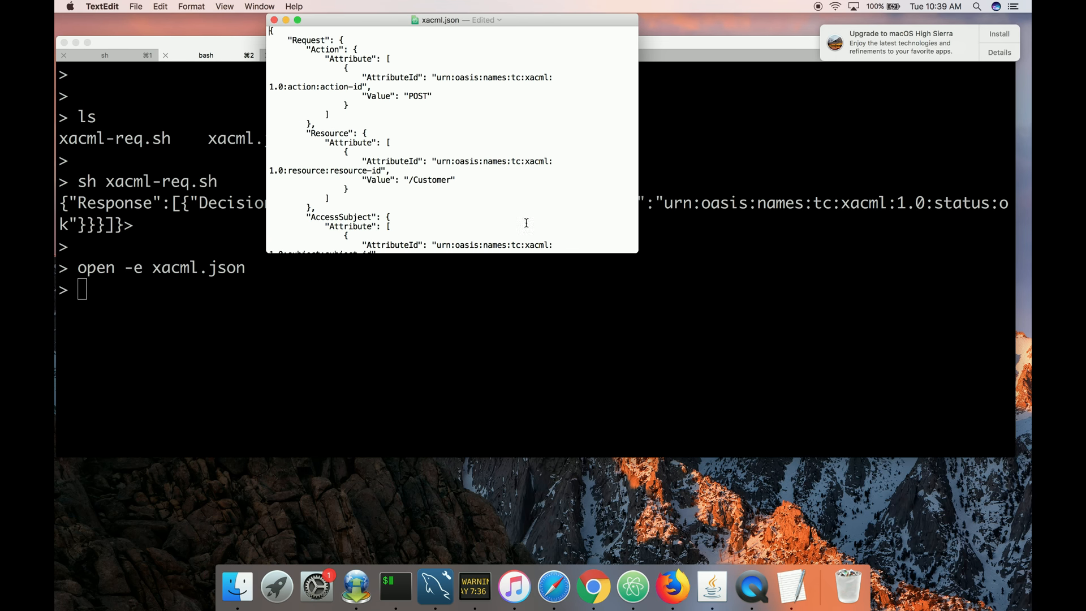
{"action": "left_click_drag", "start_coordinate": [637, 253], "coordinate": [800, 324]}
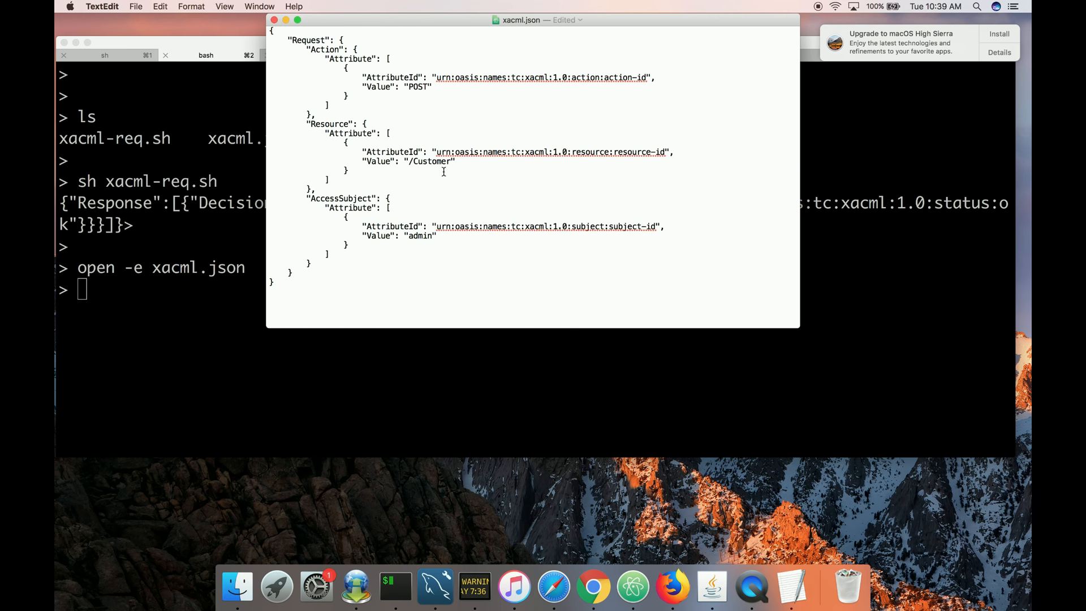
{"action": "double_click", "coordinate": [418, 88]}
{"action": "type", "text": "GET”"}
{"action": "left_click_drag", "start_coordinate": [410, 85], "coordinate": [405, 85]}
{"action": "left_click", "coordinate": [274, 19]}
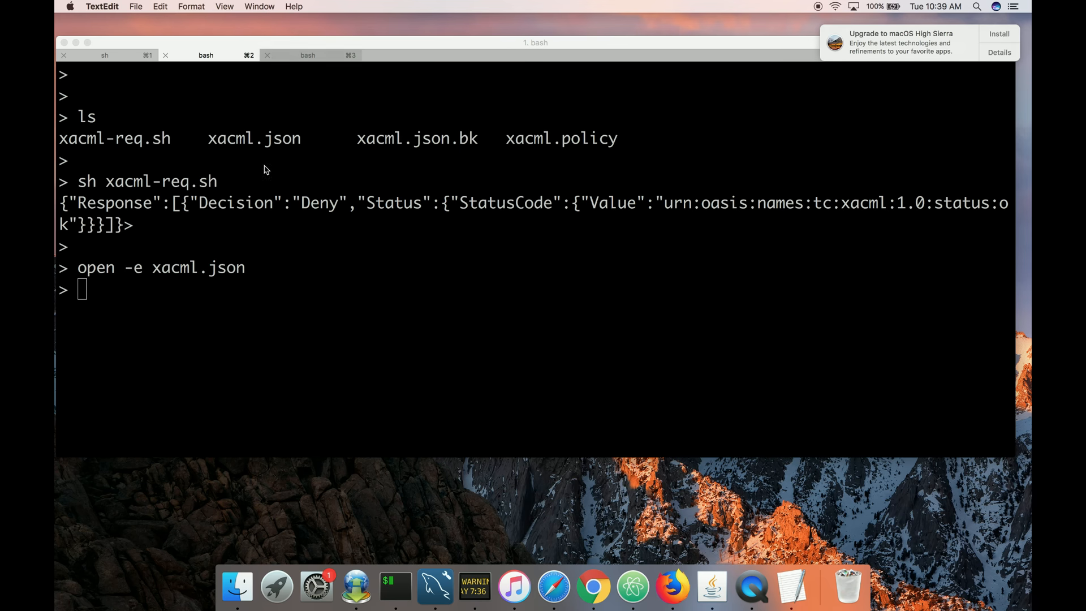
Open xacml.json in vi, retype the quotes around GET as straight double quotes, and save.
{"action": "type", "text": "vi "}
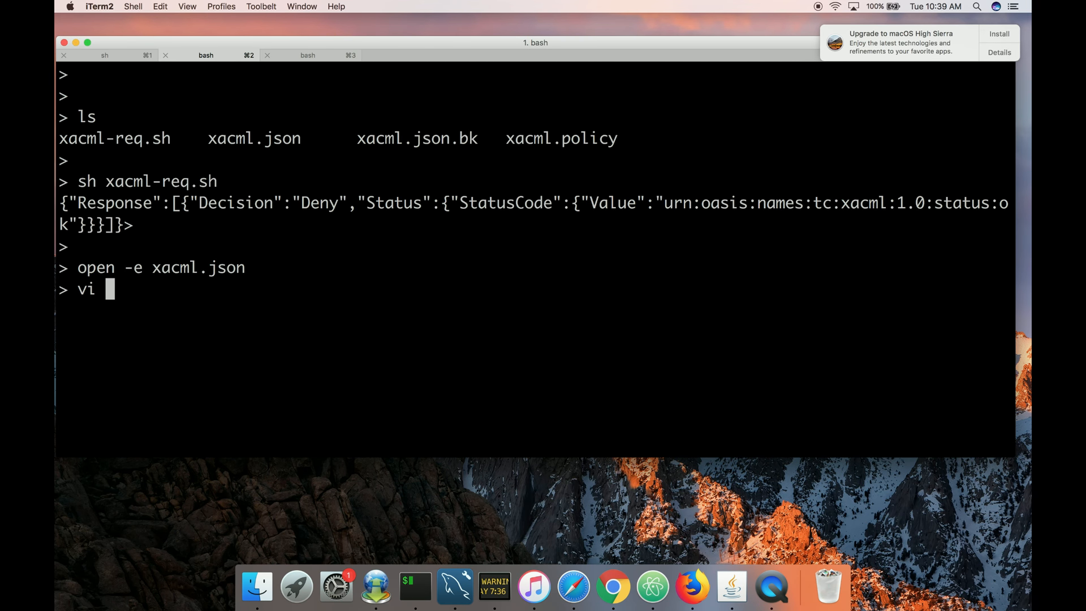
{"action": "type", "text": "xacml.json"}
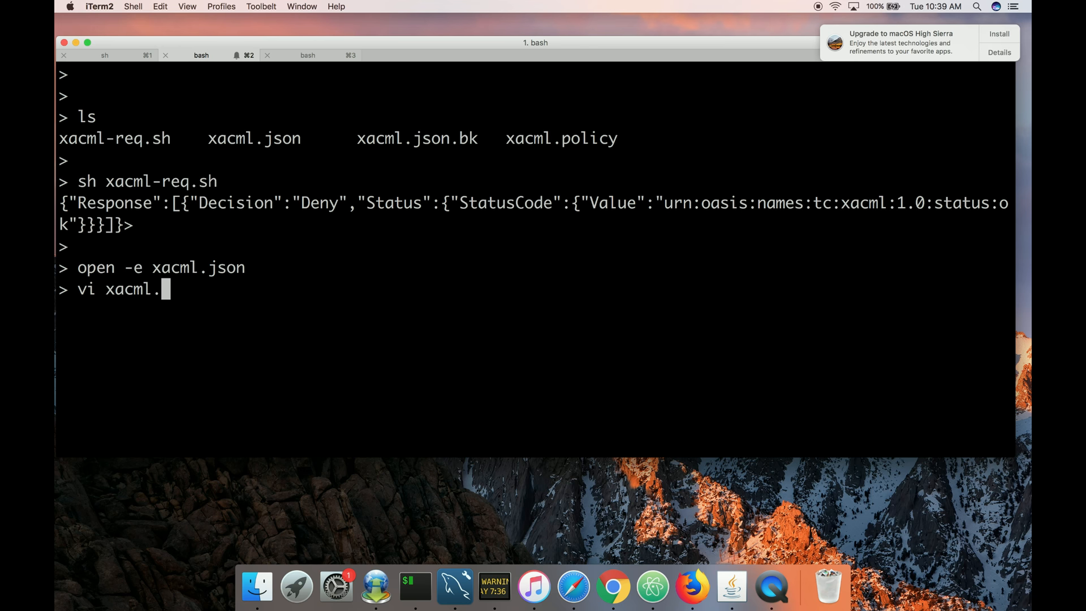
{"action": "key", "text": "Return"}
{"action": "key", "text": "j"}
{"action": "key", "text": "j"}
{"action": "key", "text": "j"}
{"action": "key", "text": "j"}
{"action": "key", "text": "j"}
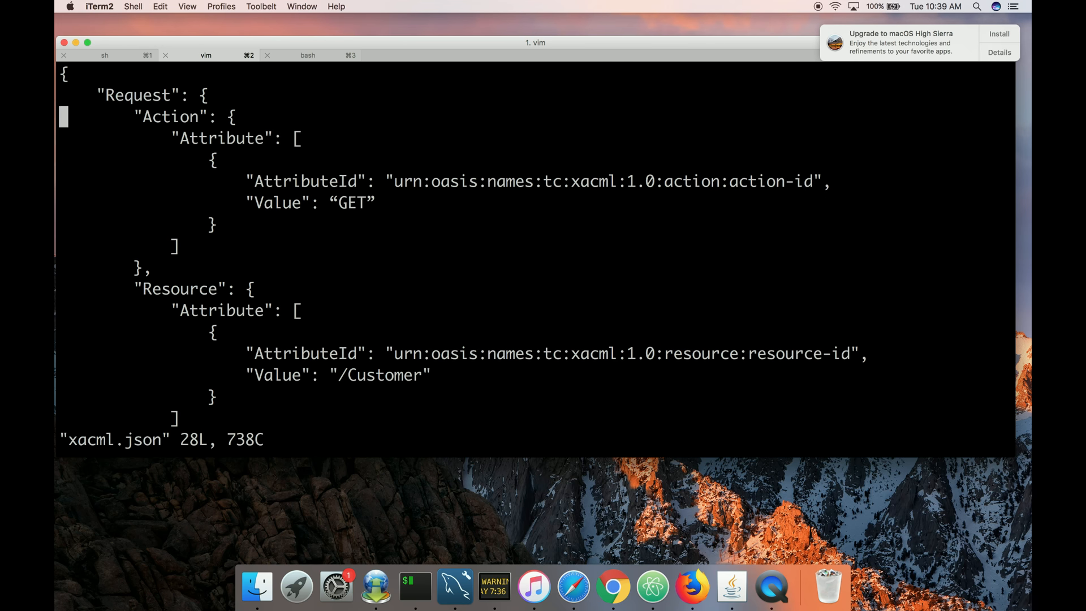
{"action": "key", "text": "j"}
{"action": "key", "text": "l"}
{"action": "key", "text": "l"}
{"action": "key", "text": "l"}
{"action": "key", "text": "l"}
{"action": "key", "text": "l"}
{"action": "key", "text": "l"}
{"action": "key", "text": "l"}
{"action": "key", "text": "l"}
{"action": "key", "text": "l"}
{"action": "key", "text": "l"}
{"action": "key", "text": "l"}
{"action": "key", "text": "l"}
{"action": "key", "text": "l"}
{"action": "key", "text": "l"}
{"action": "key", "text": "l"}
{"action": "key", "text": "l"}
{"action": "key", "text": "l"}
{"action": "key", "text": "l"}
{"action": "key", "text": "l"}
{"action": "key", "text": "l"}
{"action": "key", "text": "l"}
{"action": "key", "text": "l"}
{"action": "key", "text": "l"}
{"action": "key", "text": "l"}
{"action": "key", "text": "l"}
{"action": "key", "text": "l"}
{"action": "key", "text": "l"}
{"action": "key", "text": "l"}
{"action": "key", "text": "l"}
{"action": "key", "text": "l"}
{"action": "key", "text": "h"}
{"action": "key", "text": "i"}
{"action": "key", "text": "Delete"}
{"action": "key", "text": "Delete"}
{"action": "type", "text": "\""}
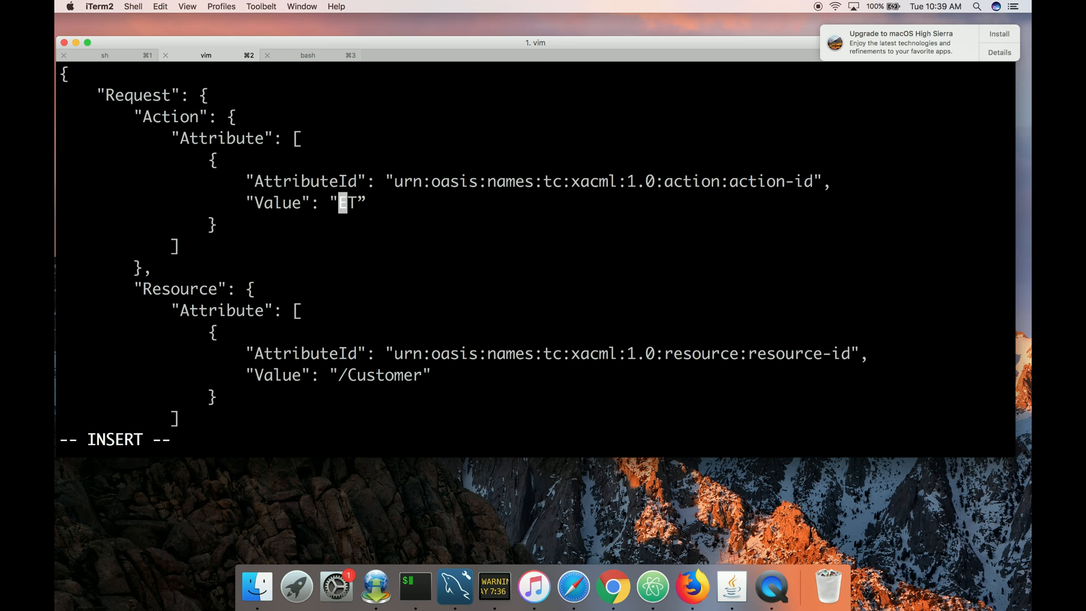
{"action": "type", "text": "G"}
{"action": "key", "text": "Right"}
{"action": "key", "text": "Right"}
{"action": "key", "text": "Delete"}
{"action": "type", "text": "\""}
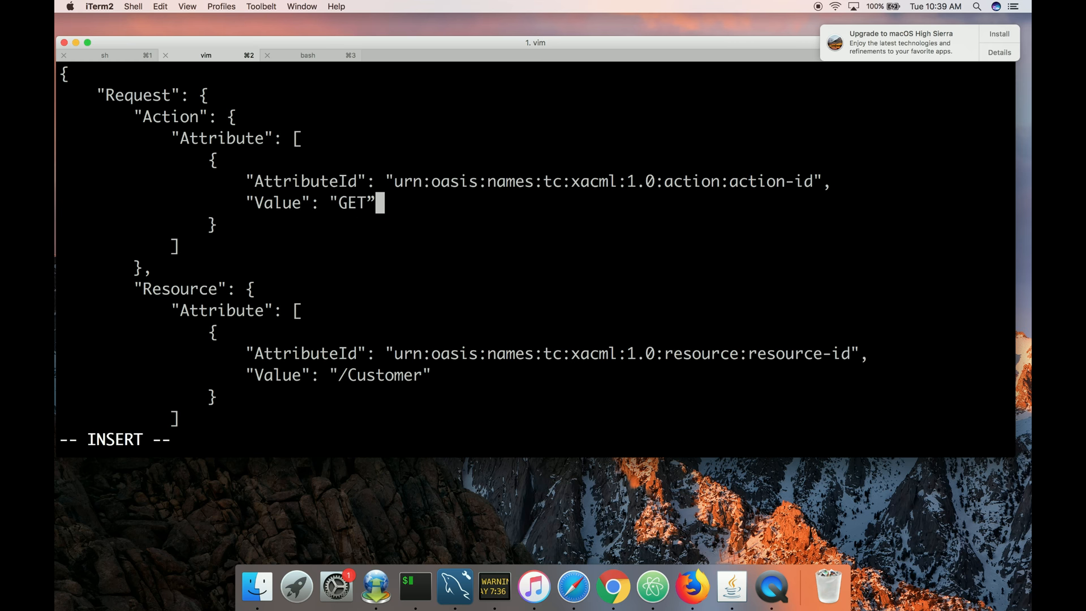
{"action": "key", "text": "Escape"}
{"action": "type", "text": ":wq"}
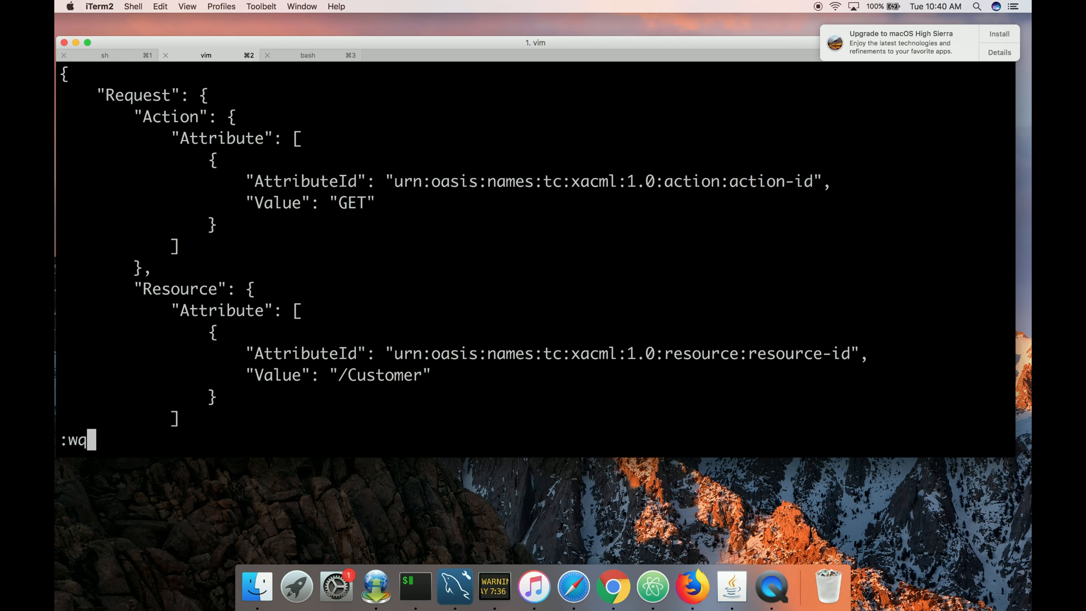
{"action": "type", "text": "!"}
{"action": "key", "text": "Return"}
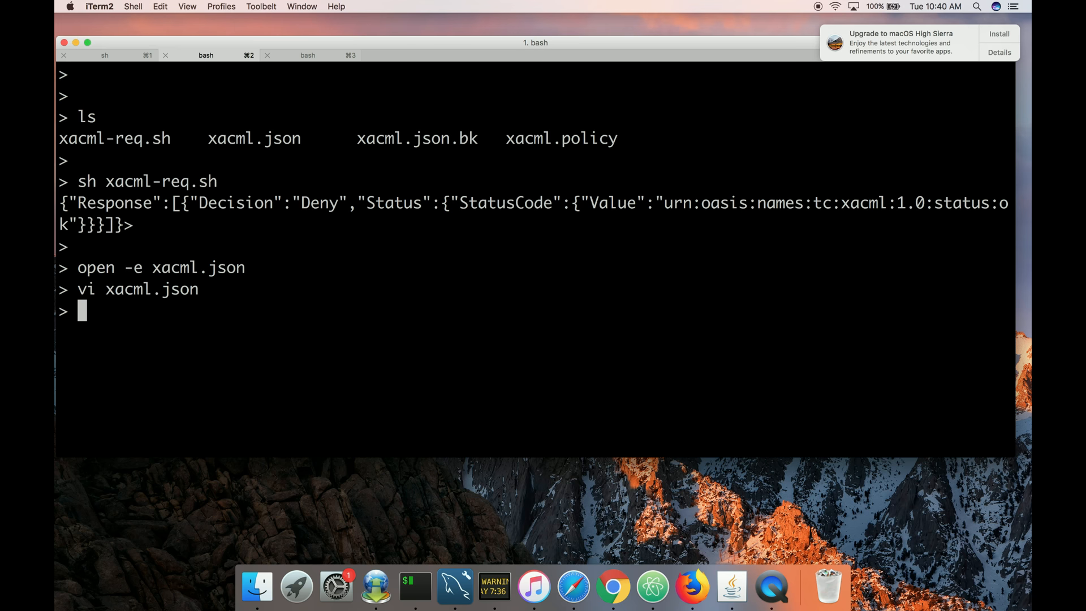
Run xacml-req.sh again to evaluate the GET request.
{"action": "type", "text": "sh xacml-"}
{"action": "key", "text": "Tab"}
{"action": "key", "text": "Return"}
{"action": "key", "text": "Return"}
{"action": "key", "text": "Return"}
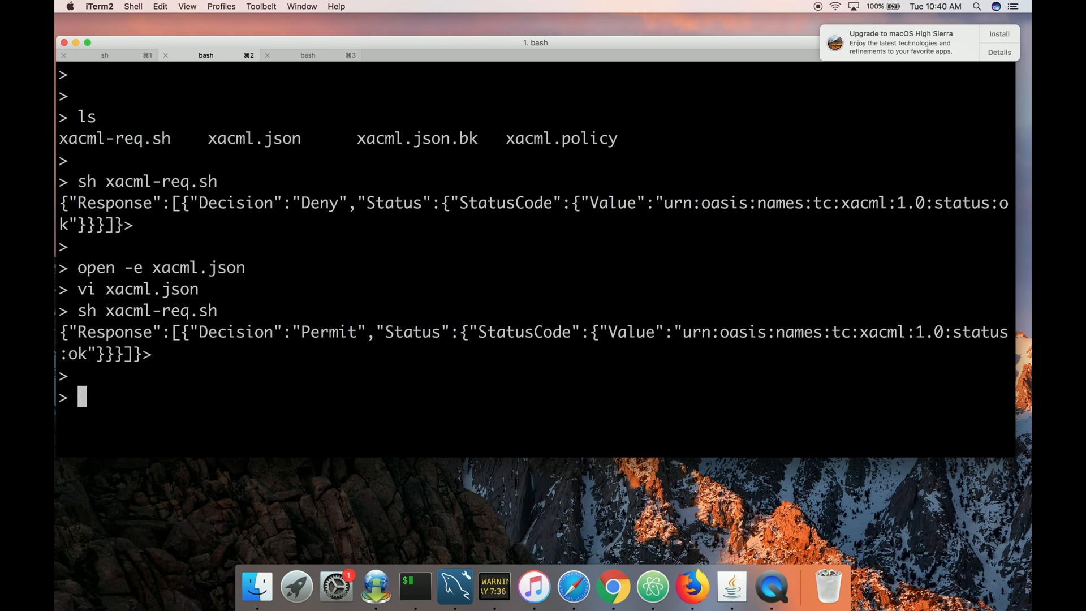
Open xacml-req.sh in vim to review the curl command, then quit.
{"action": "type", "text": "vim xacml-"}
{"action": "key", "text": "Tab"}
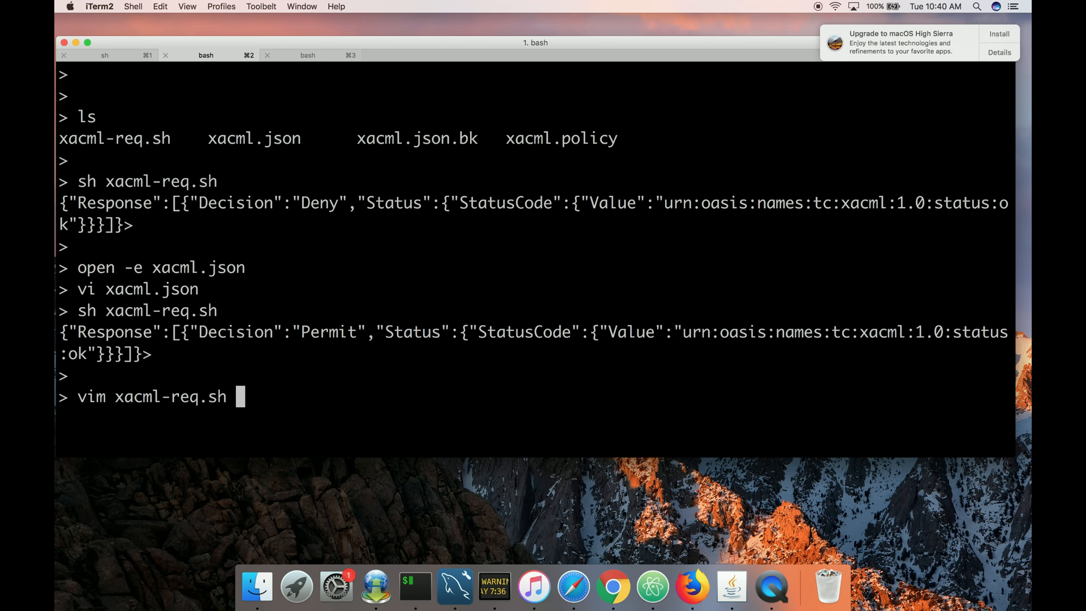
{"action": "key", "text": "Return"}
{"action": "type", "text": ":q"}
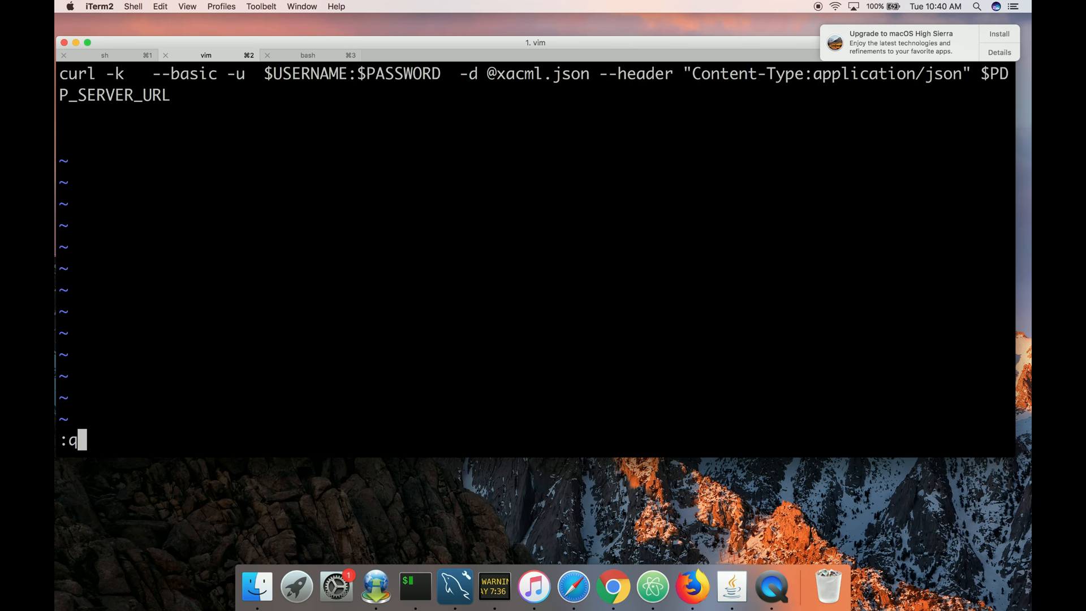
{"action": "key", "text": "Return"}
Open xacml.json in vi and set the action value back to POST.
{"action": "type", "text": "v"}
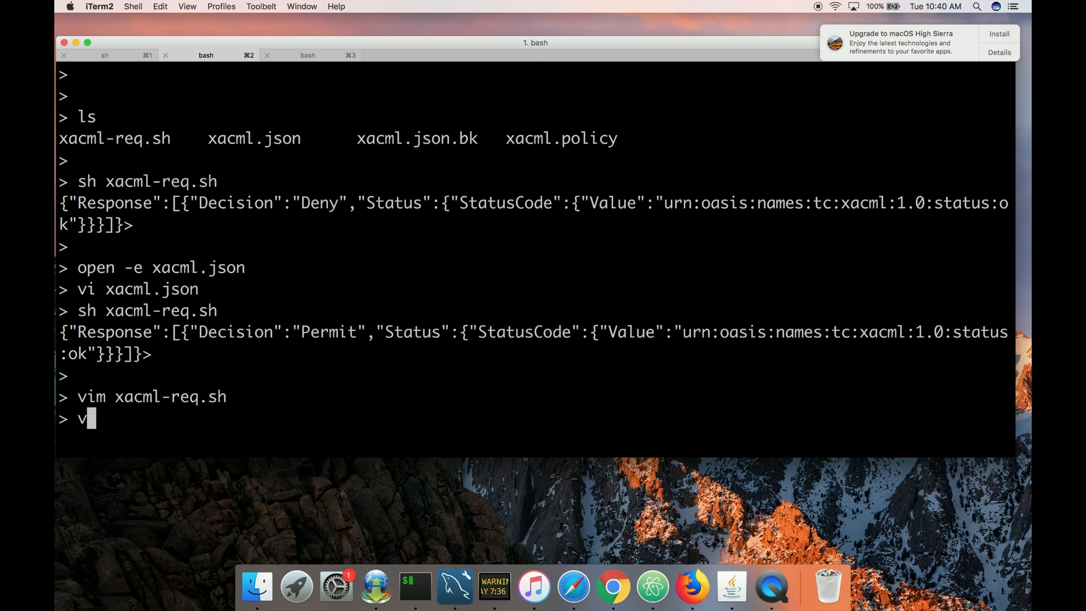
{"action": "type", "text": "i xacml."}
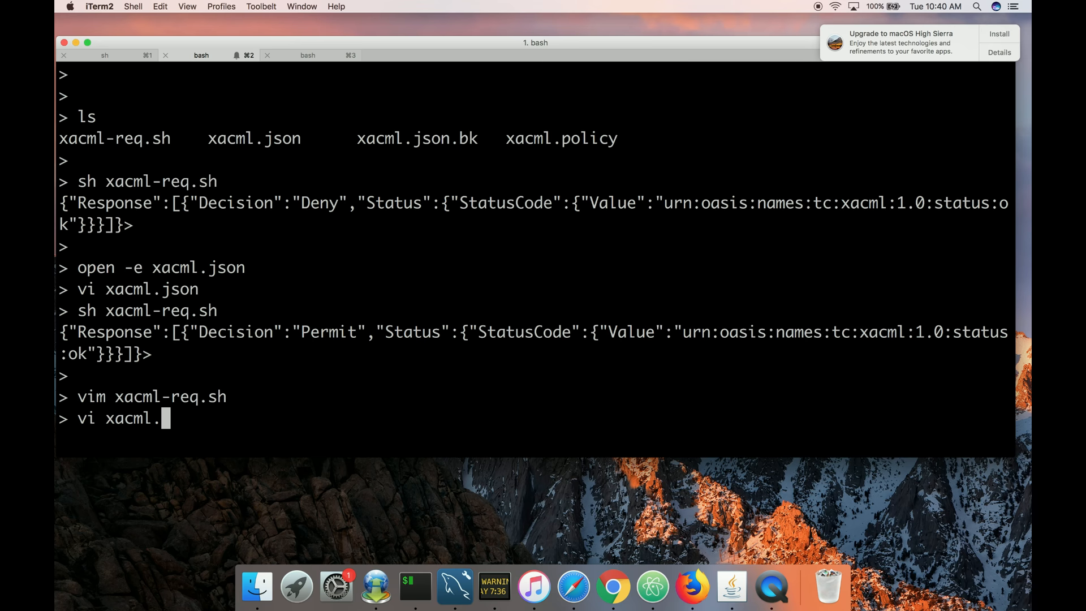
{"action": "type", "text": "json"}
{"action": "key", "text": "Return"}
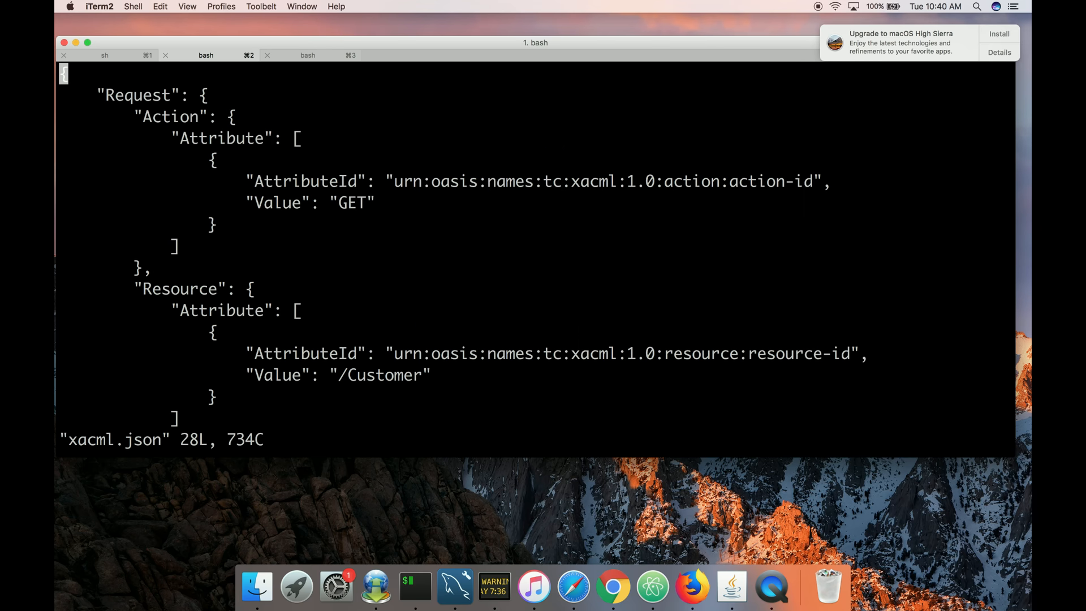
{"action": "key", "text": "j"}
{"action": "key", "text": "j"}
{"action": "key", "text": "j"}
{"action": "key", "text": "j"}
{"action": "key", "text": "j"}
{"action": "key", "text": "j"}
{"action": "key", "text": "j"}
{"action": "key", "text": "j"}
{"action": "key", "text": "j"}
{"action": "key", "text": "j"}
{"action": "key", "text": "j"}
{"action": "key", "text": "k"}
{"action": "key", "text": "k"}
{"action": "key", "text": "k"}
{"action": "key", "text": "k"}
{"action": "key", "text": "k"}
{"action": "key", "text": "k"}
{"action": "key", "text": "k"}
{"action": "key", "text": "k"}
{"action": "key", "text": "k"}
{"action": "key", "text": "j"}
{"action": "key", "text": "l"}
{"action": "key", "text": "l"}
{"action": "key", "text": "l"}
{"action": "key", "text": "l"}
{"action": "key", "text": "l"}
{"action": "key", "text": "l"}
{"action": "key", "text": "l"}
{"action": "key", "text": "l"}
{"action": "key", "text": "l"}
{"action": "key", "text": "l"}
{"action": "key", "text": "l"}
{"action": "key", "text": "l"}
{"action": "key", "text": "l"}
{"action": "key", "text": "l"}
{"action": "key", "text": "l"}
{"action": "key", "text": "l"}
{"action": "key", "text": "l"}
{"action": "key", "text": "l"}
{"action": "key", "text": "l"}
{"action": "key", "text": "l"}
{"action": "key", "text": "l"}
{"action": "key", "text": "l"}
{"action": "key", "text": "l"}
{"action": "key", "text": "l"}
{"action": "key", "text": "l"}
{"action": "key", "text": "l"}
{"action": "key", "text": "l"}
{"action": "key", "text": "l"}
{"action": "key", "text": "l"}
{"action": "key", "text": "l"}
{"action": "key", "text": "l"}
{"action": "key", "text": "l"}
{"action": "key", "text": "l"}
{"action": "key", "text": "a"}
{"action": "key", "text": "Left"}
{"action": "key", "text": "BackSpace"}
{"action": "key", "text": "BackSpace"}
{"action": "key", "text": "BackSpace"}
{"action": "type", "text": "POST"}
Set the access subject value to gamage and save xacml.json.
{"action": "key", "text": "Down"}
{"action": "left_click", "coordinate": [184, 310]}
{"action": "key", "text": "Down"}
{"action": "key", "text": "Down"}
{"action": "key", "text": "Down"}
{"action": "key", "text": "Down"}
{"action": "key", "text": "Down"}
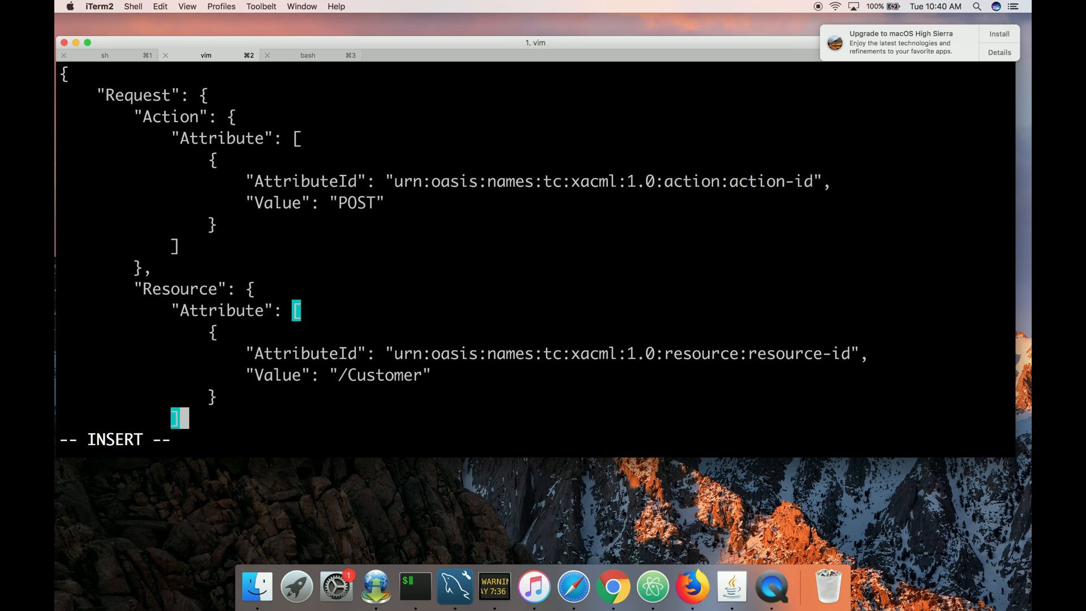
{"action": "key", "text": "Up"}
{"action": "key", "text": "Up"}
{"action": "key", "text": "Down"}
{"action": "key", "text": "Down"}
{"action": "key", "text": "Down"}
{"action": "key", "text": "Down"}
{"action": "key", "text": "Down"}
{"action": "key", "text": "Down"}
{"action": "key", "text": "Down"}
{"action": "key", "text": "Down"}
{"action": "key", "text": "Down"}
{"action": "key", "text": "Down"}
Rerun xacml-req.sh to evaluate the POST request for subject gamage.
{"action": "key", "text": "Up"}
{"action": "key", "text": "Up"}
{"action": "key", "text": "Right"}
{"action": "key", "text": "Right"}
{"action": "key", "text": "Right"}
{"action": "key", "text": "Right"}
{"action": "key", "text": "Right"}
{"action": "key", "text": "Right"}
{"action": "key", "text": "Right"}
{"action": "key", "text": "Right"}
{"action": "key", "text": "Right"}
{"action": "key", "text": "Right"}
{"action": "key", "text": "Right"}
{"action": "key", "text": "Right"}
{"action": "key", "text": "Right"}
{"action": "key", "text": "Right"}
{"action": "key", "text": "Right"}
{"action": "key", "text": "Right"}
{"action": "key", "text": "Right"}
{"action": "key", "text": "Right"}
{"action": "key", "text": "Right"}
{"action": "key", "text": "Right"}
{"action": "key", "text": "Right"}
{"action": "key", "text": "Right"}
{"action": "key", "text": "BackSpace"}
{"action": "key", "text": "BackSpace"}
{"action": "key", "text": "BackSpace"}
{"action": "key", "text": "BackSpace"}
{"action": "key", "text": "BackSpace"}
{"action": "type", "text": "gamage"}
{"action": "key", "text": "Escape"}
{"action": "type", "text": ":wq"}
{"action": "key", "text": "Return"}
{"action": "key", "text": "Up"}
{"action": "key", "text": "Up"}
{"action": "key", "text": "Up"}
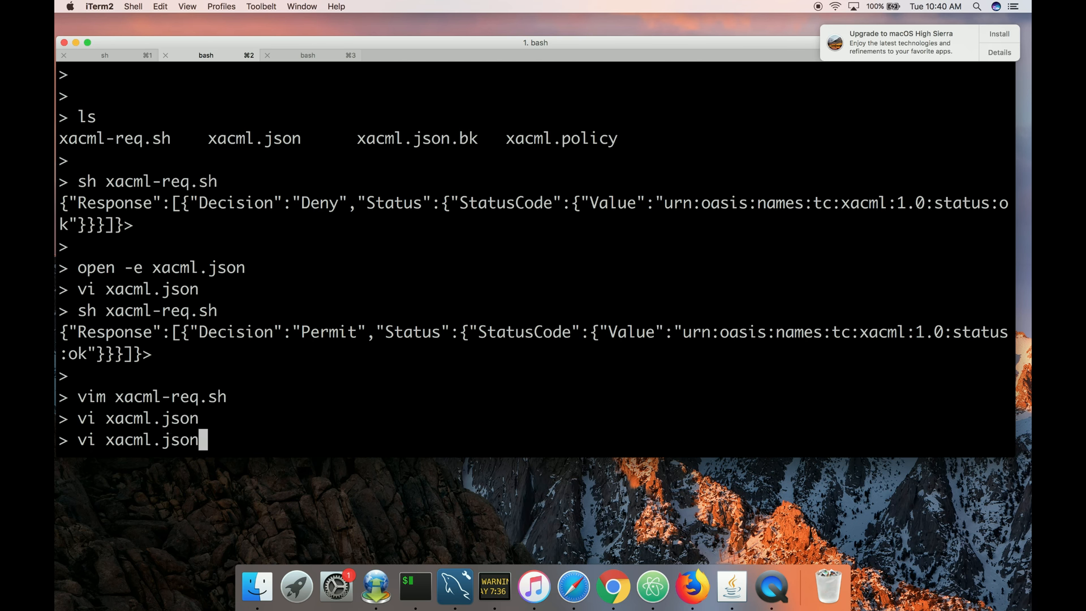
{"action": "key", "text": "Return"}
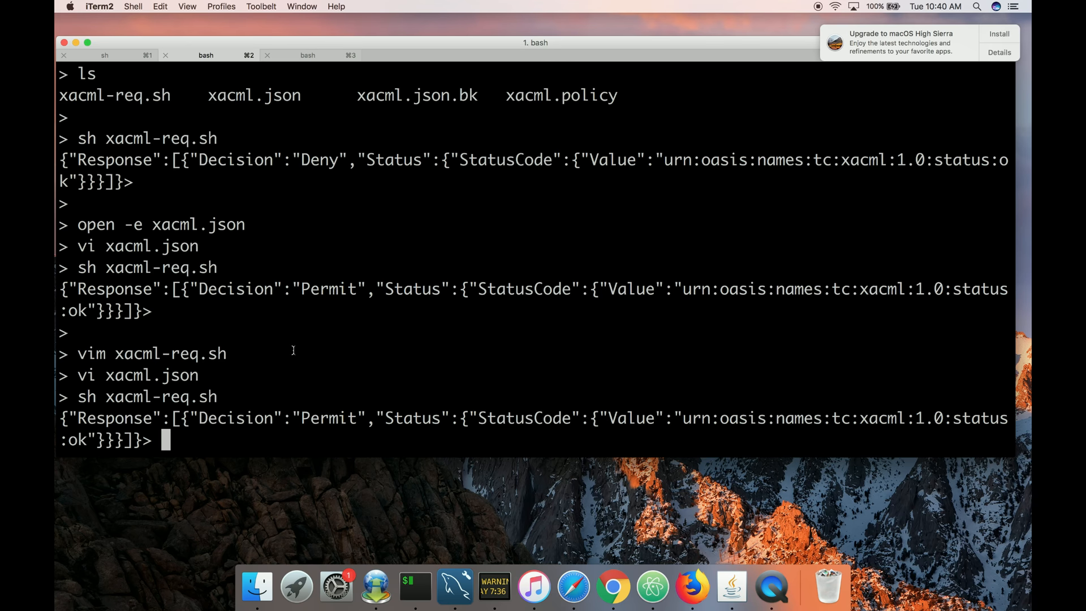
In the WSO2 Management Console, start a new policy in the Basic Policy Editor and expand its target and rule sections.
{"action": "key", "text": "ctrl+Left"}
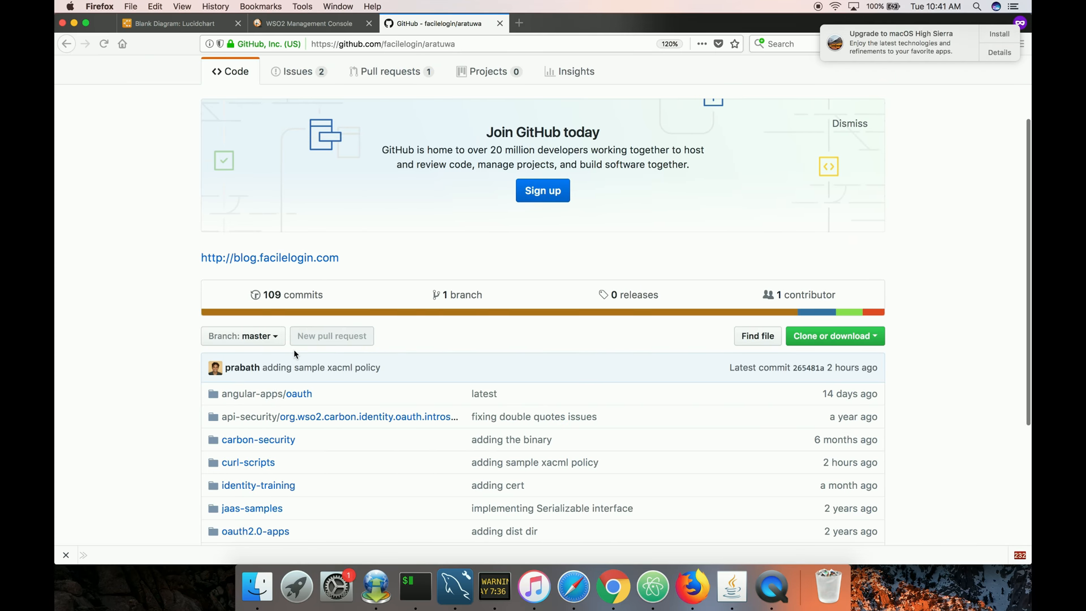
{"action": "left_click", "coordinate": [279, 25]}
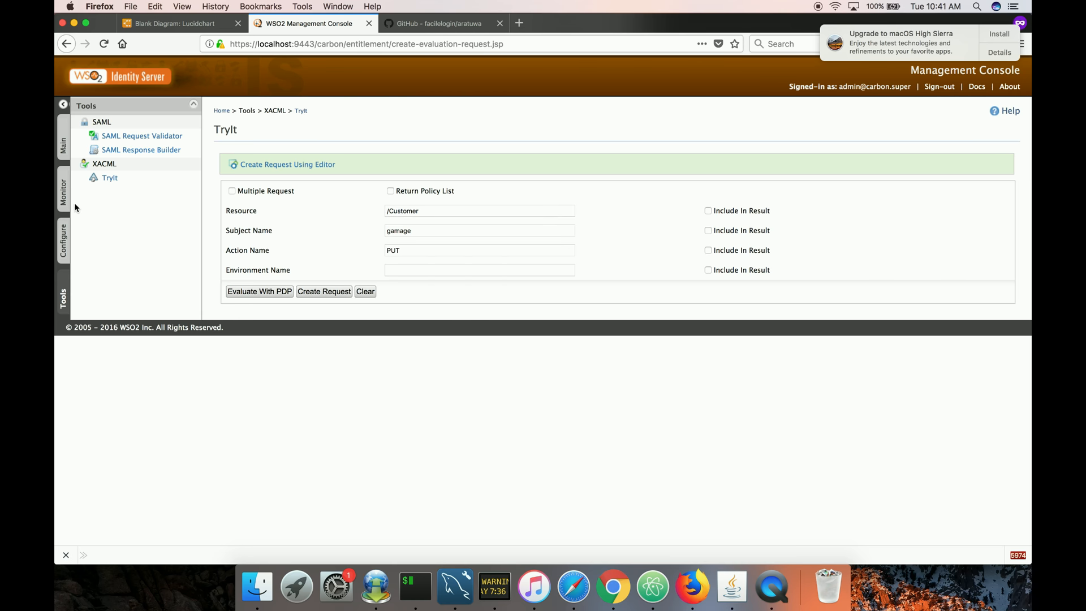
{"action": "left_click", "coordinate": [64, 150]}
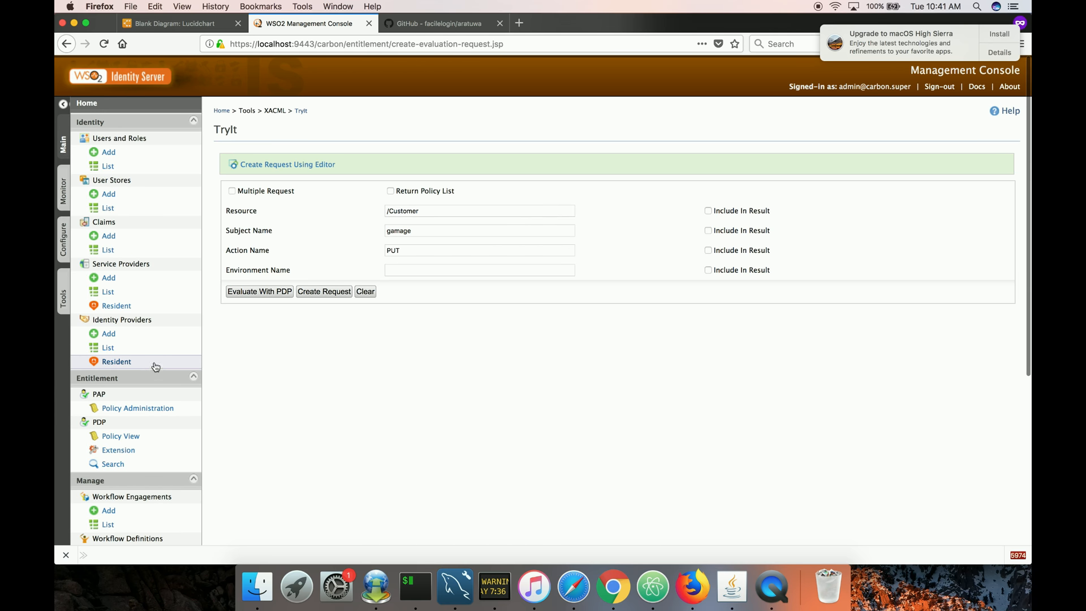
{"action": "left_click", "coordinate": [154, 409]}
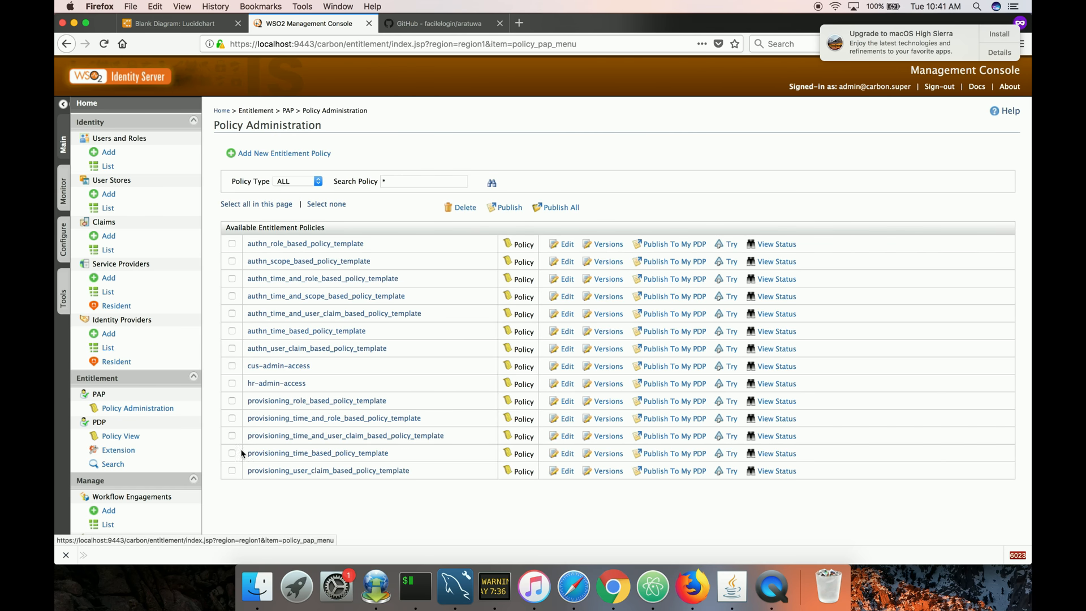
{"action": "left_click", "coordinate": [279, 153]}
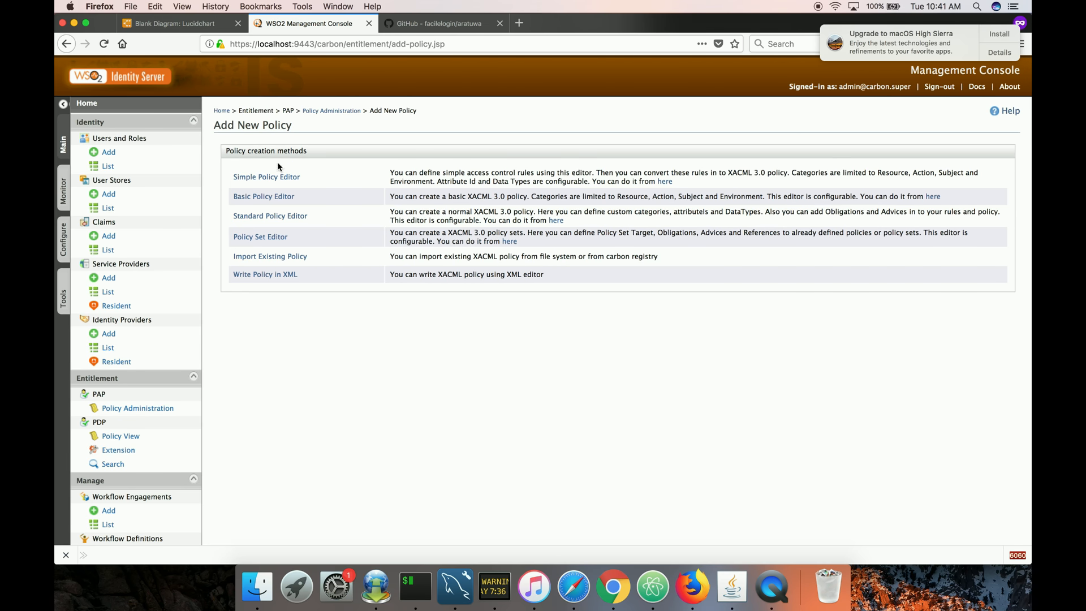
{"action": "left_click", "coordinate": [272, 198]}
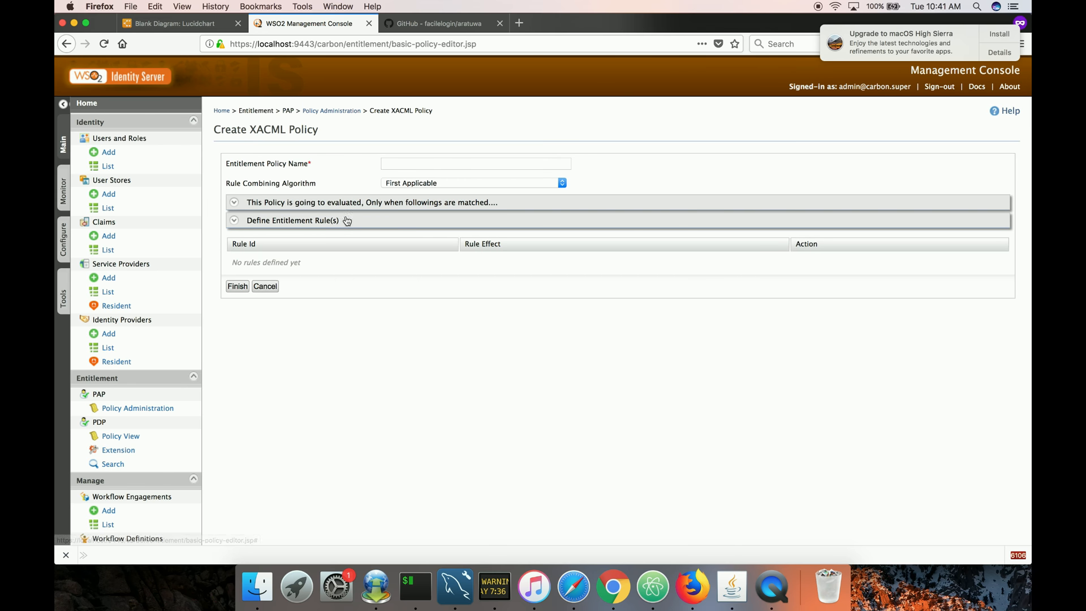
{"action": "left_click", "coordinate": [347, 220]}
{"action": "left_click", "coordinate": [352, 207]}
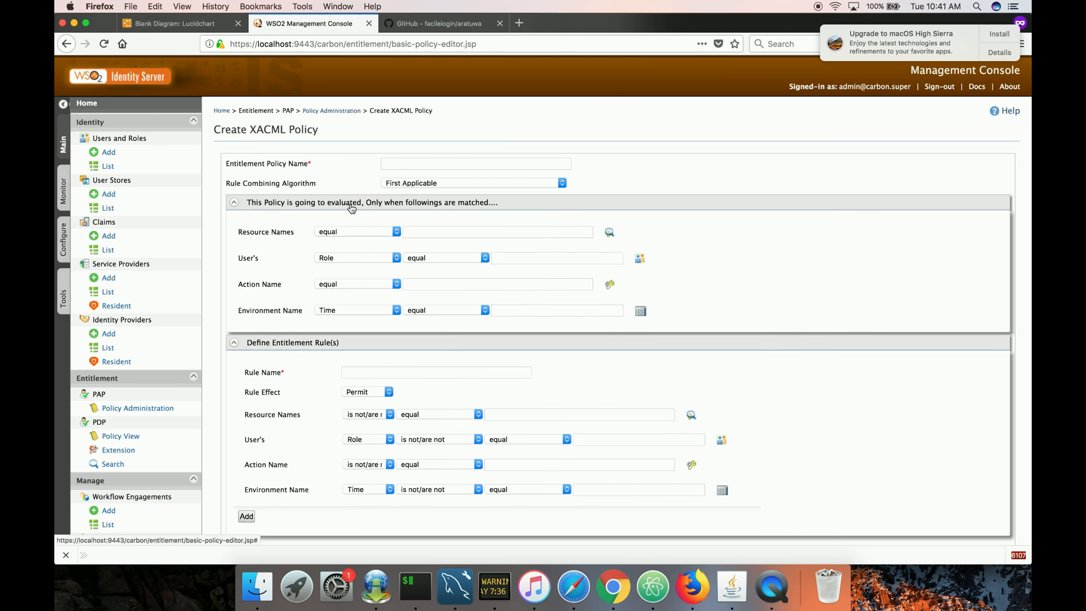
Name the policy hradmin-policy and keep First Applicable as the rule combining algorithm.
{"action": "left_click", "coordinate": [405, 162]}
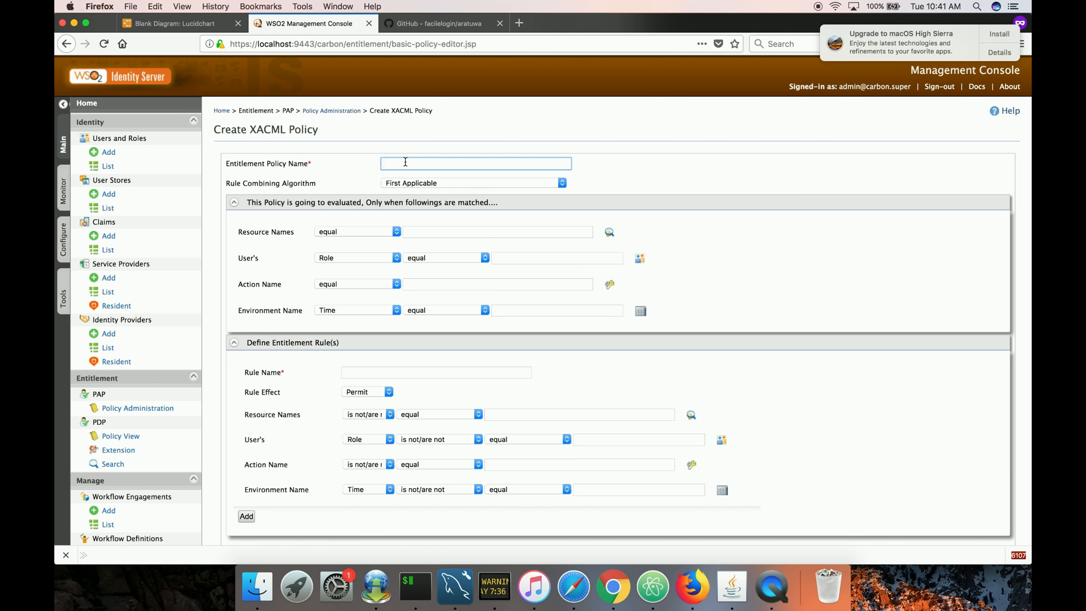
{"action": "type", "text": "hradmin-policy"}
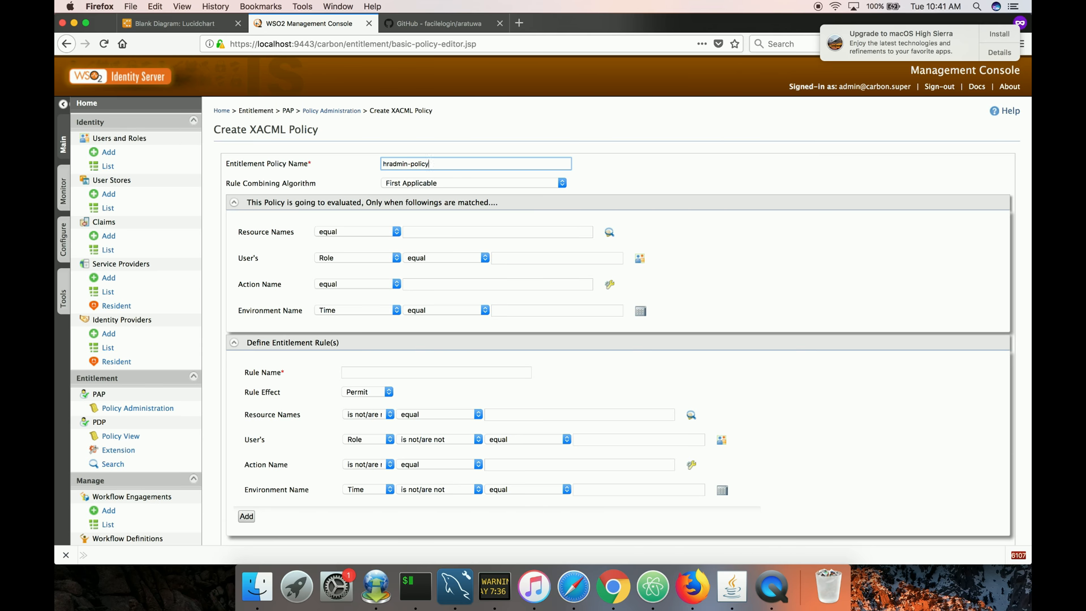
{"action": "left_click", "coordinate": [407, 183]}
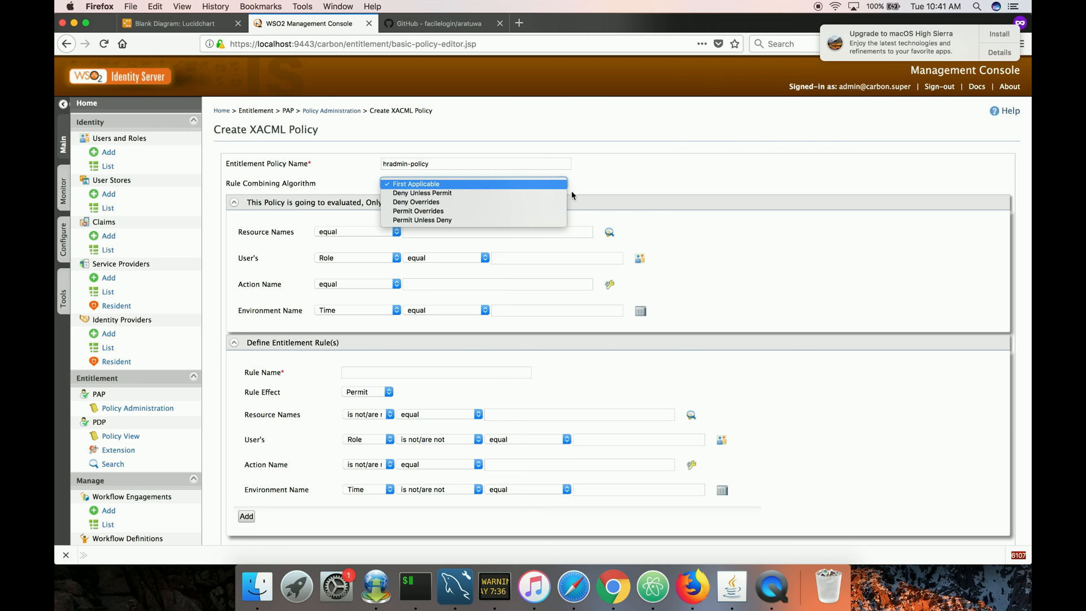
{"action": "left_click", "coordinate": [610, 183]}
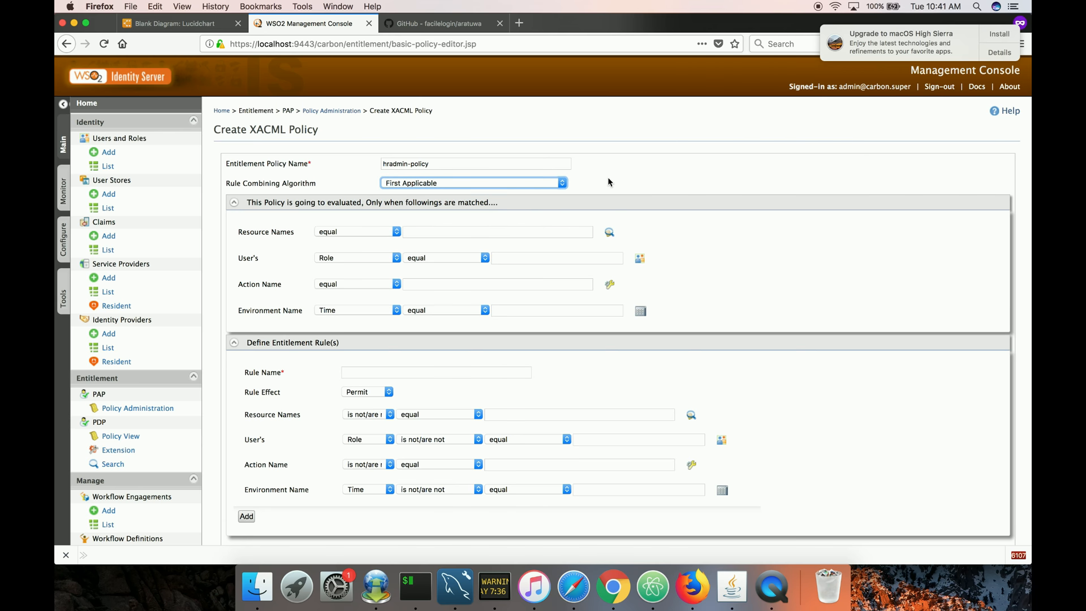
Set the policy target so the user's Role equals hradmin.
{"action": "left_click", "coordinate": [393, 259]}
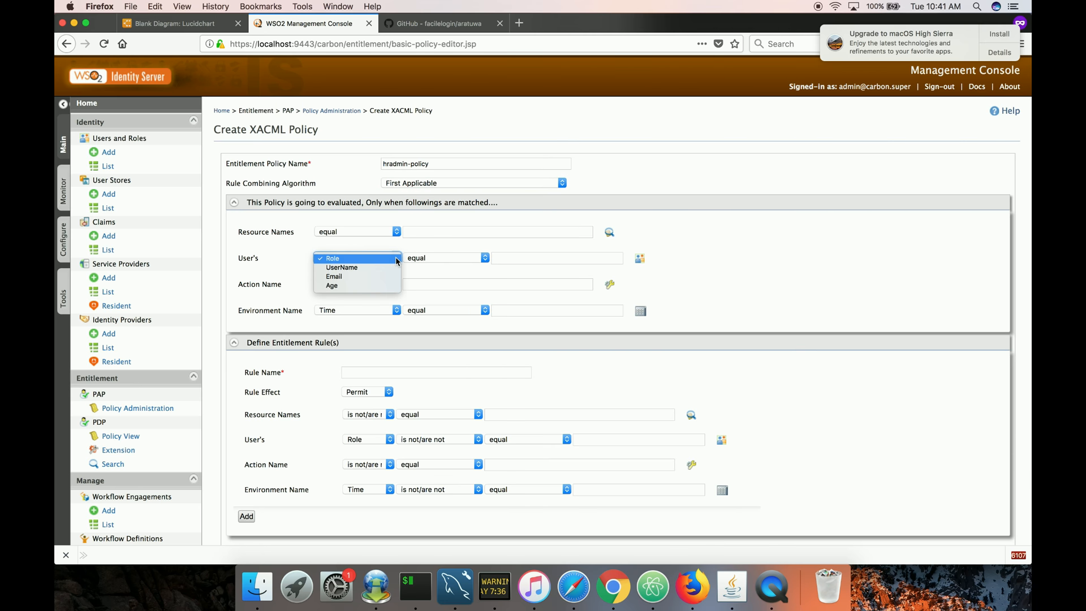
{"action": "left_click", "coordinate": [367, 259]}
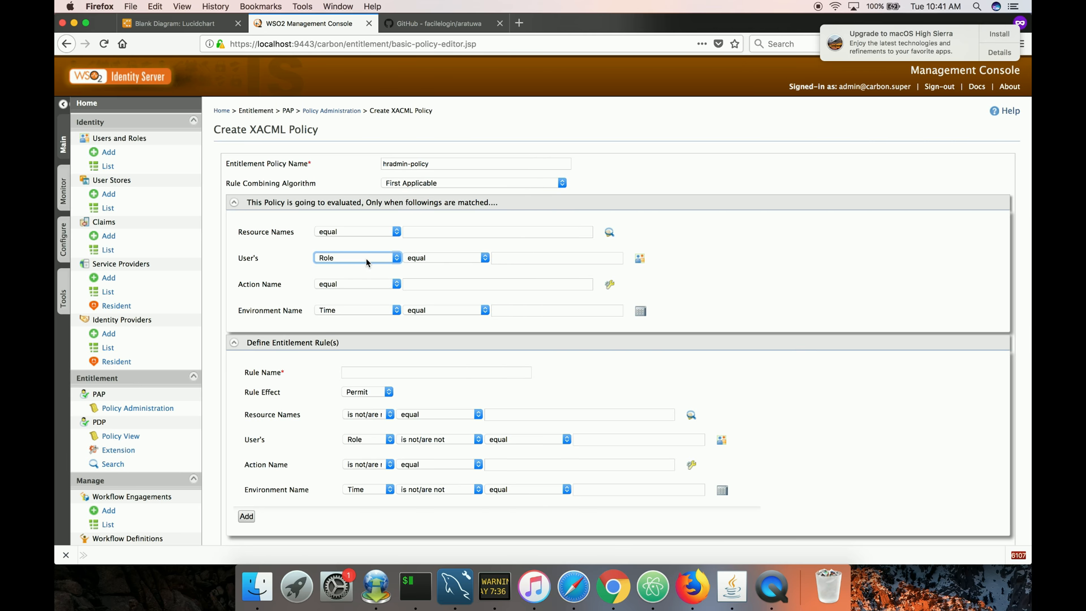
{"action": "left_click", "coordinate": [419, 259]}
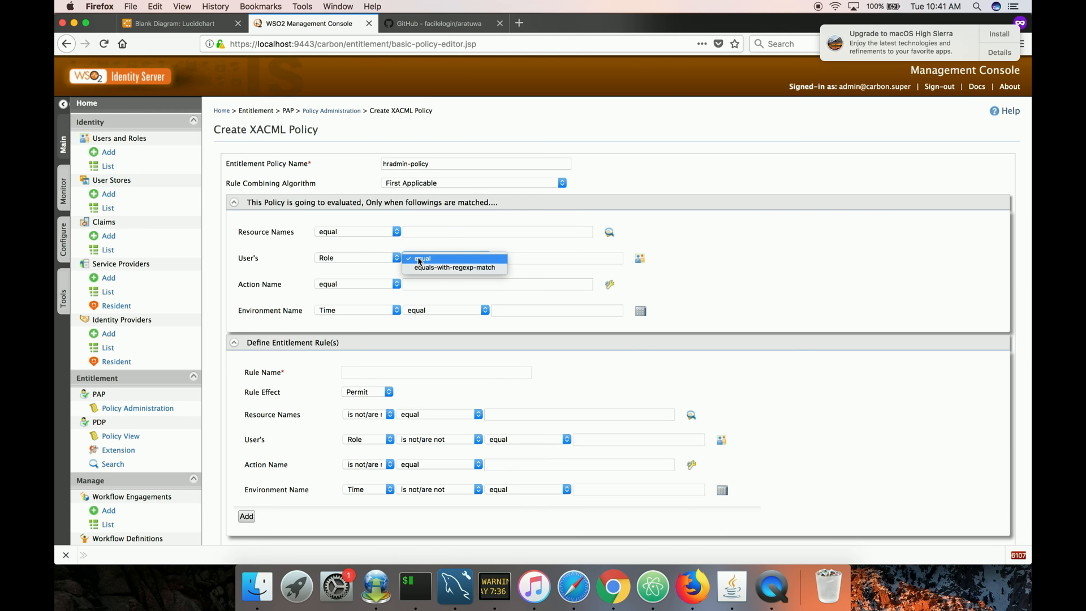
{"action": "left_click", "coordinate": [419, 259]}
{"action": "left_click", "coordinate": [504, 257]}
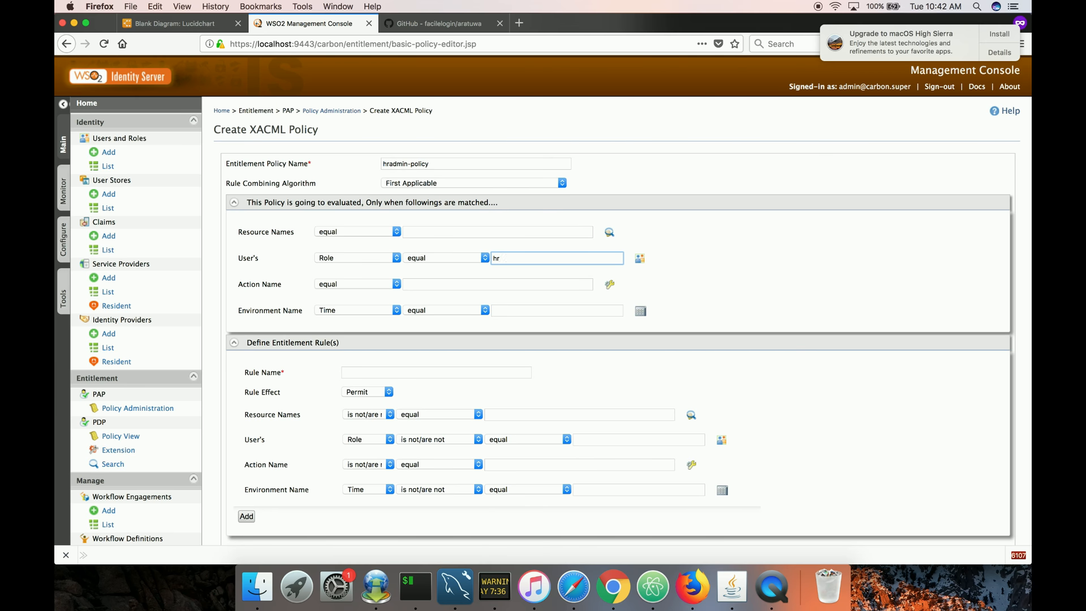
{"action": "type", "text": "hradmin"}
Name the entitlement rule permit-rule.
{"action": "scroll", "coordinate": [500, 325], "scroll_direction": "down", "scroll_amount": 2}
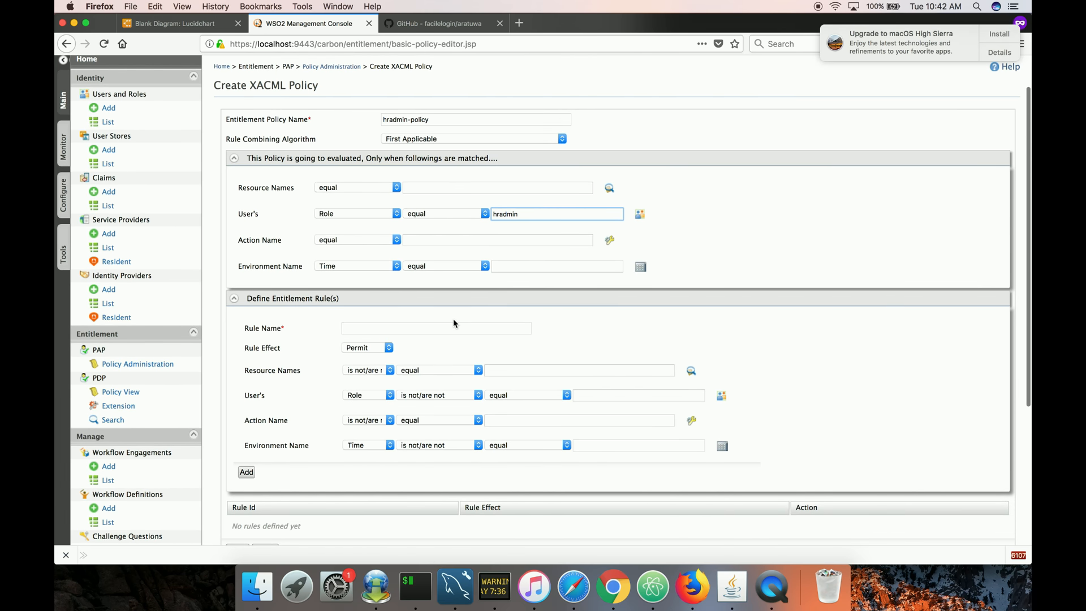
{"action": "left_click", "coordinate": [370, 329]}
{"action": "type", "text": "permit-rule"}
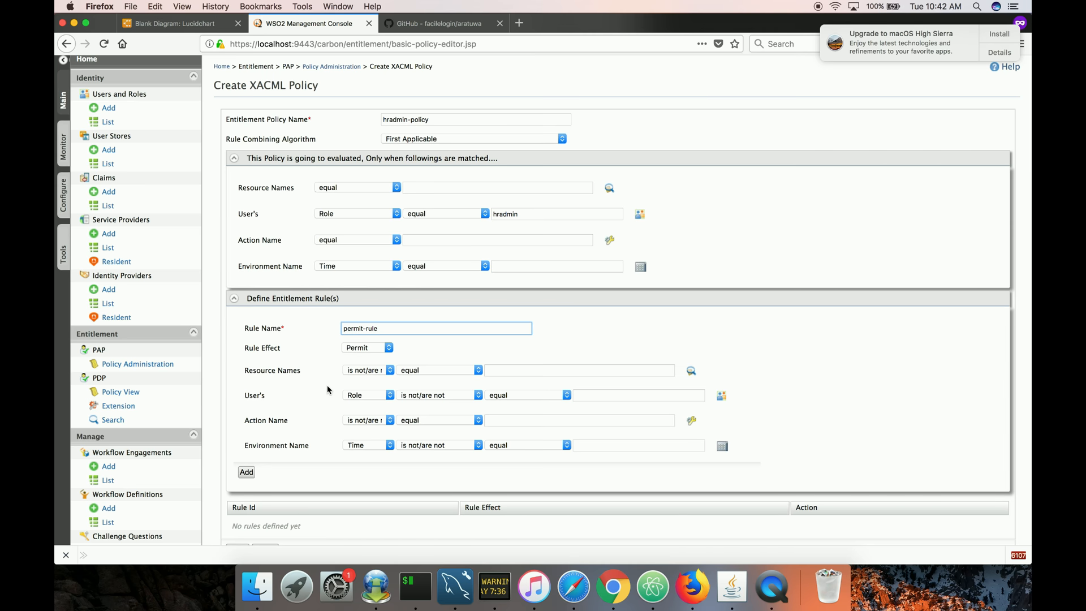
{"action": "scroll", "coordinate": [328, 389], "scroll_direction": "down", "scroll_amount": 3}
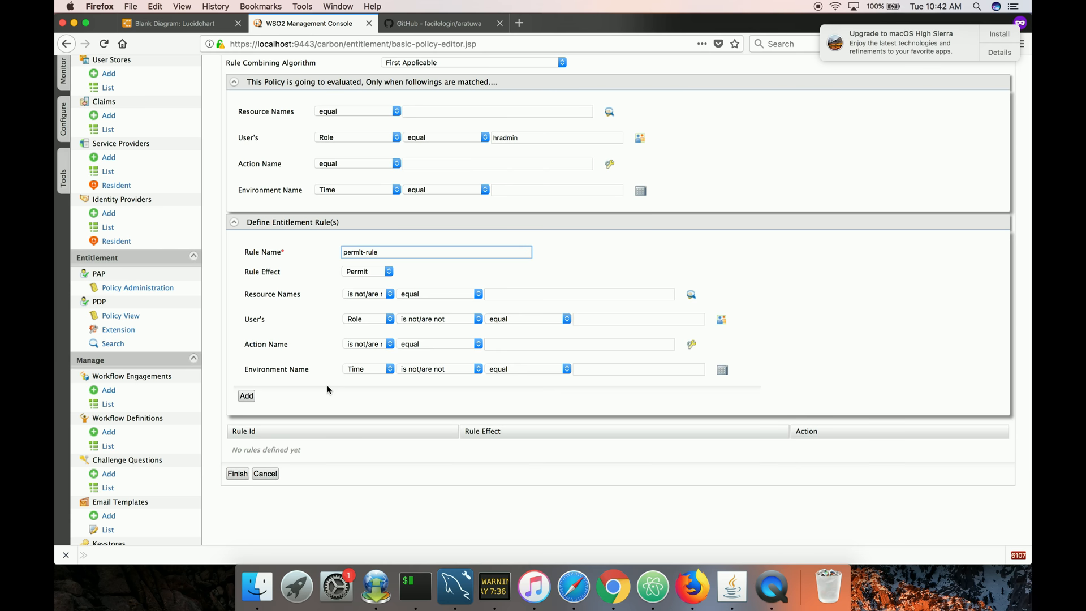
{"action": "scroll", "coordinate": [327, 389], "scroll_direction": "up", "scroll_amount": 2}
{"action": "scroll", "coordinate": [327, 389], "scroll_direction": "up", "scroll_amount": 1}
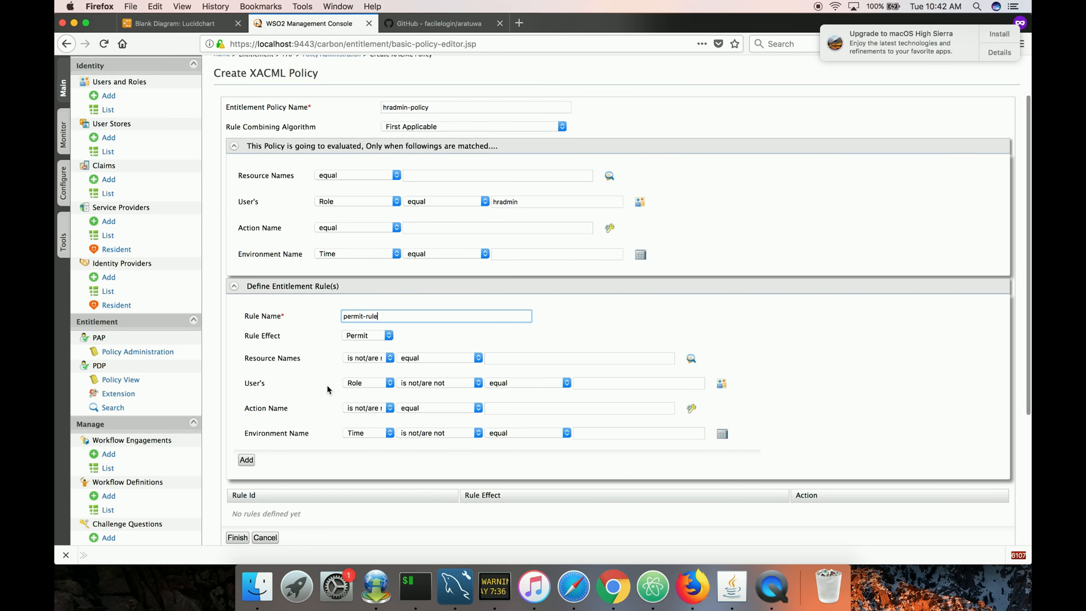
Set the rule's resource name condition to is/are equal to /Employee.
{"action": "left_click", "coordinate": [362, 358]}
{"action": "left_click", "coordinate": [362, 368]}
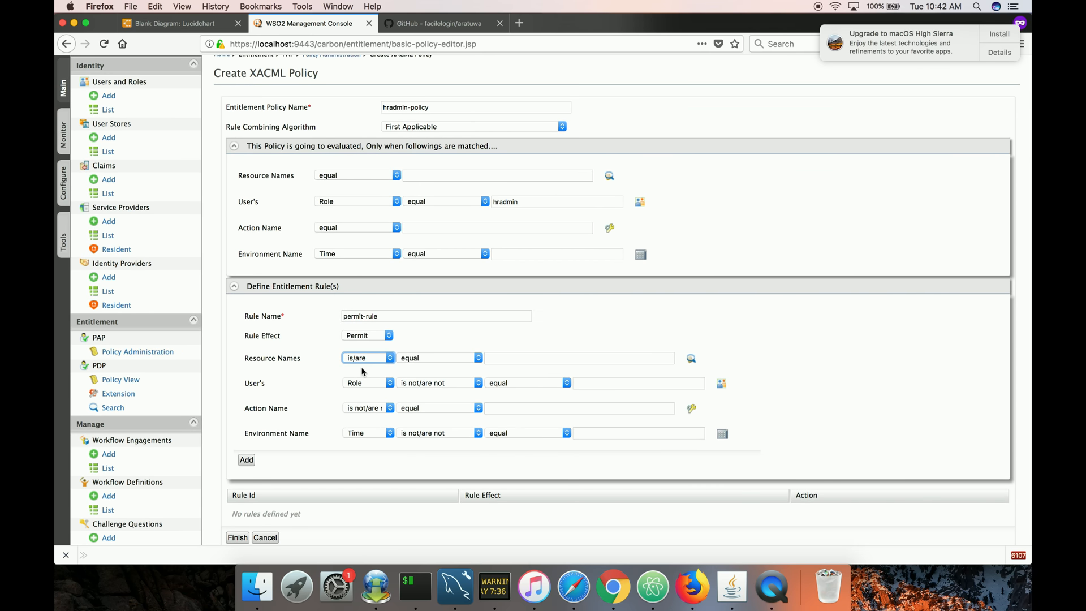
{"action": "left_click", "coordinate": [446, 361]}
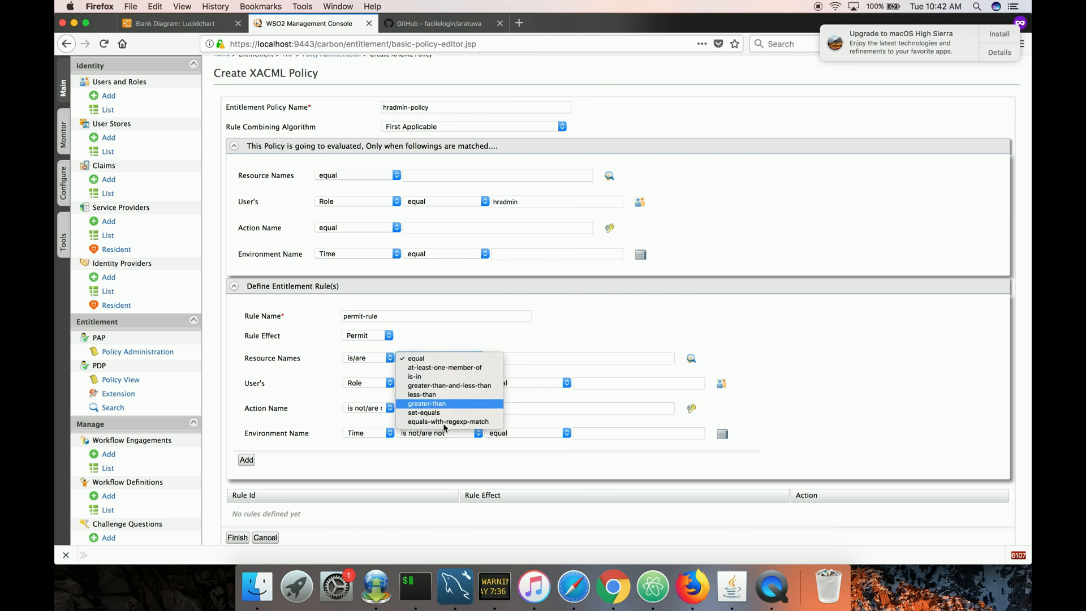
{"action": "left_click", "coordinate": [489, 347]}
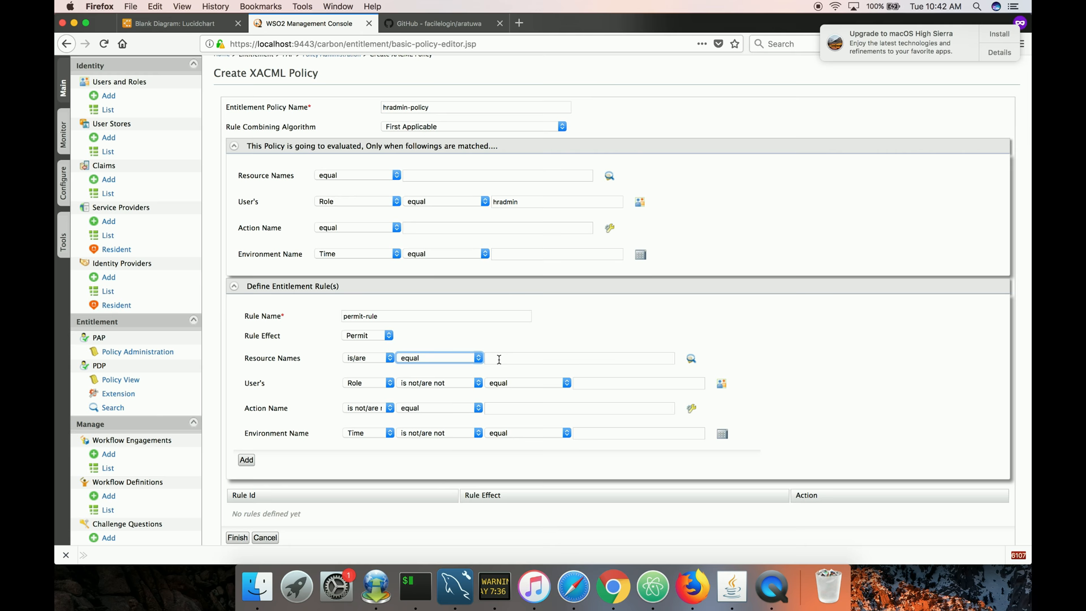
{"action": "left_click", "coordinate": [499, 360]}
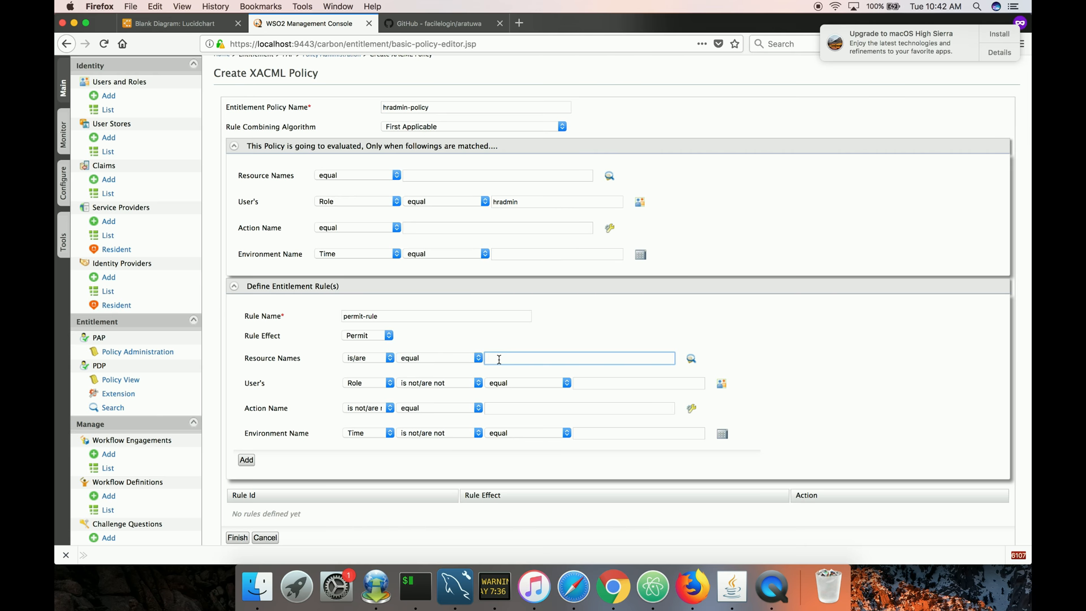
{"action": "type", "text": "/Employee"}
Enter GET as the rule's action name value with the equal operator.
{"action": "left_click", "coordinate": [388, 408]}
{"action": "left_click", "coordinate": [391, 408]}
{"action": "left_click", "coordinate": [487, 408]}
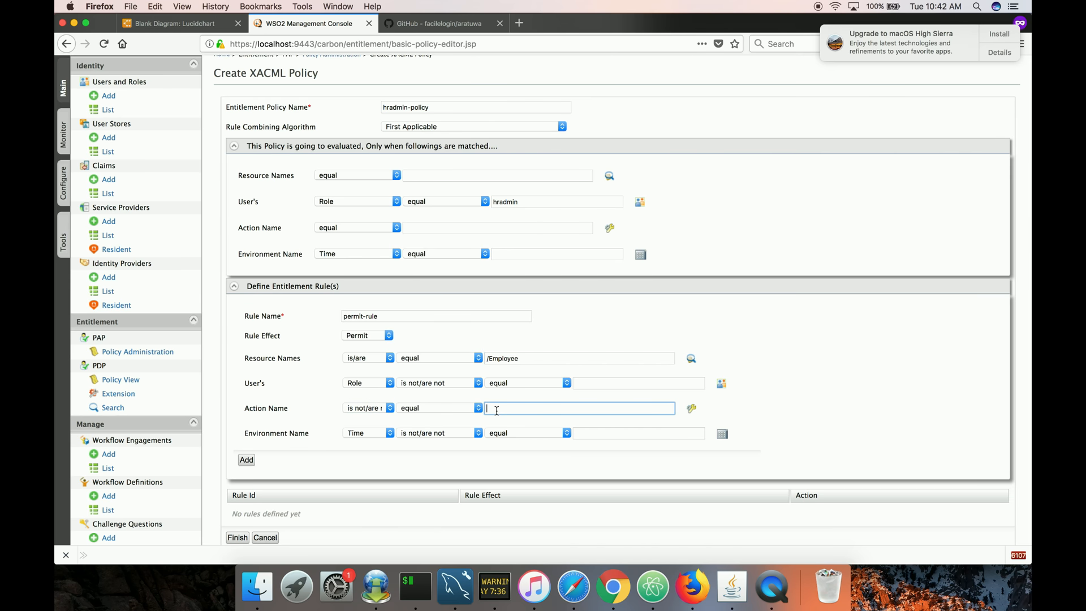
{"action": "type", "text": "GET"}
{"action": "left_click", "coordinate": [478, 411]}
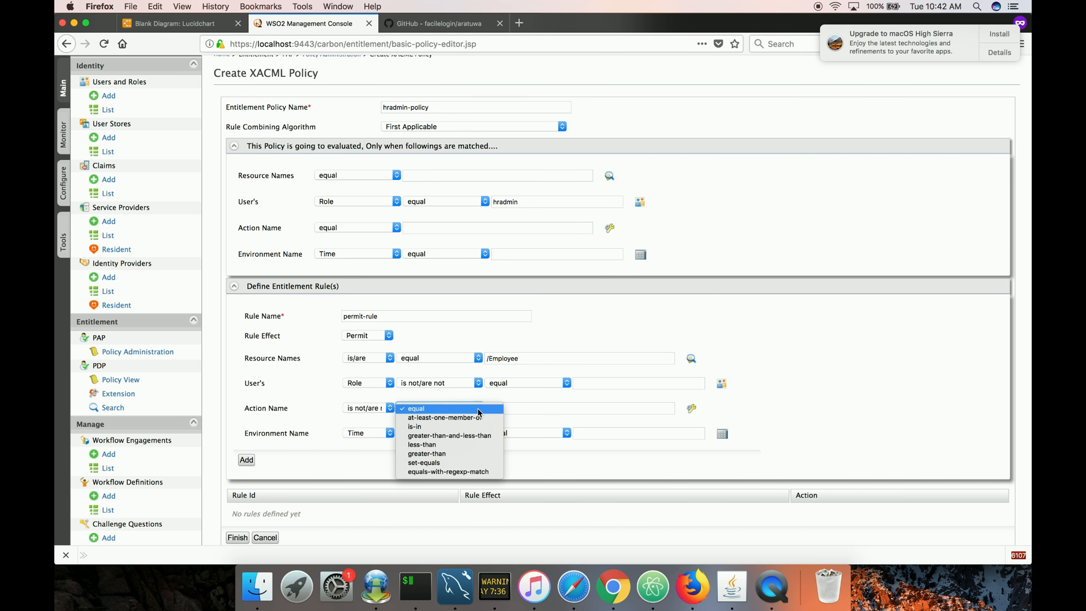
{"action": "left_click", "coordinate": [478, 411]}
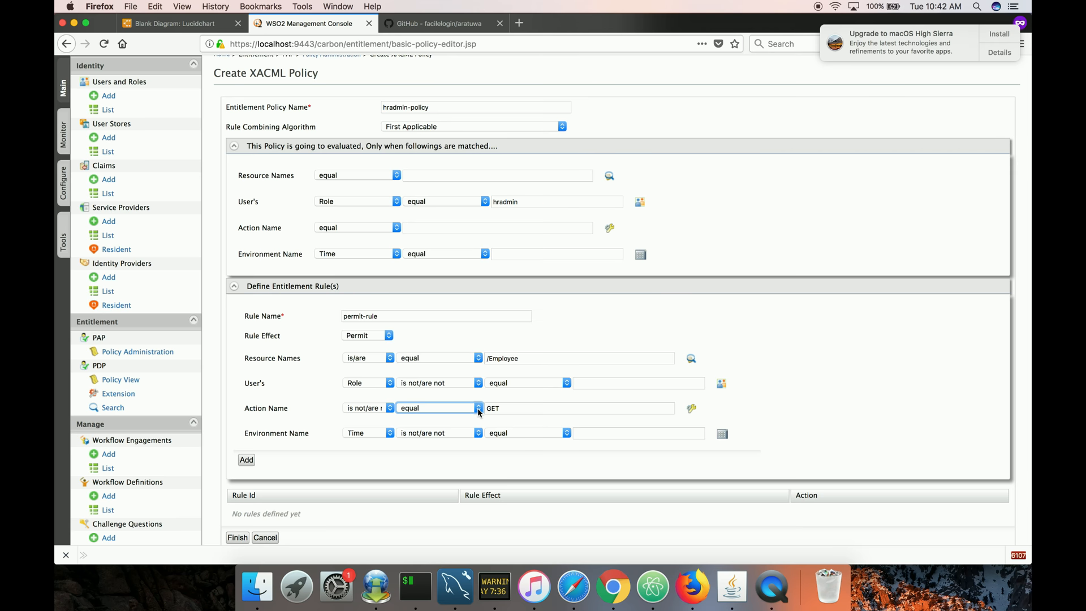
{"action": "left_click", "coordinate": [478, 411]}
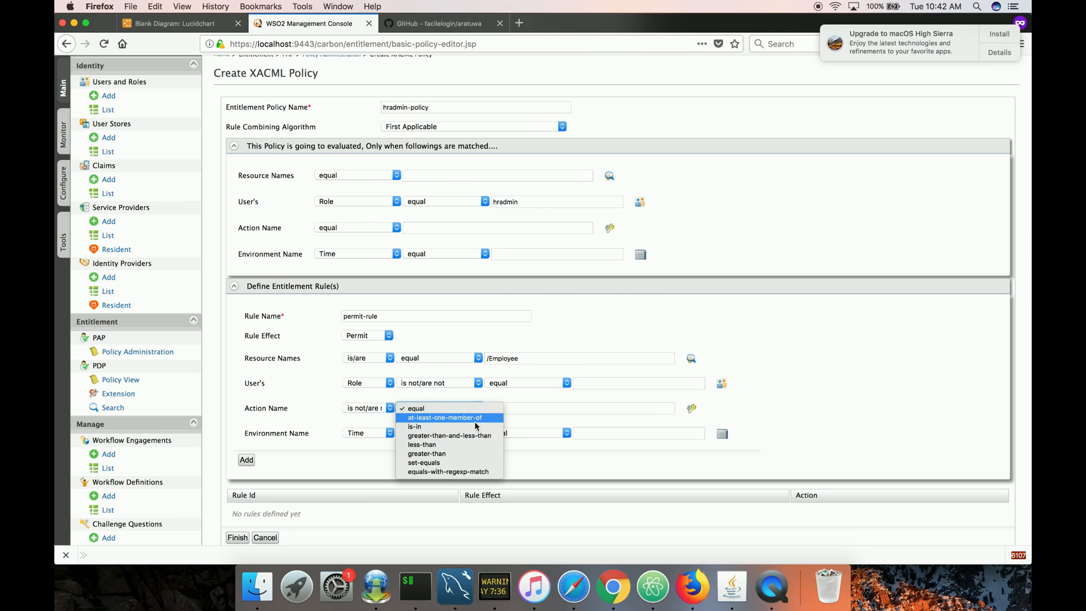
{"action": "left_click", "coordinate": [549, 407]}
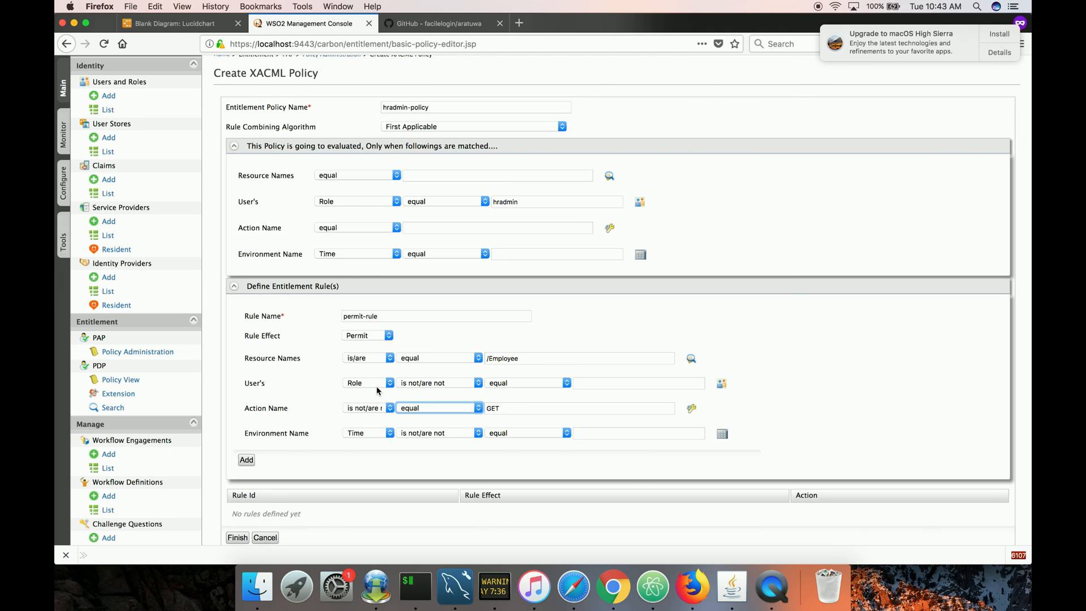
Set the rule's user role condition to is not/are not equal customeradmin and its action name to POST.
{"action": "left_click", "coordinate": [413, 383]}
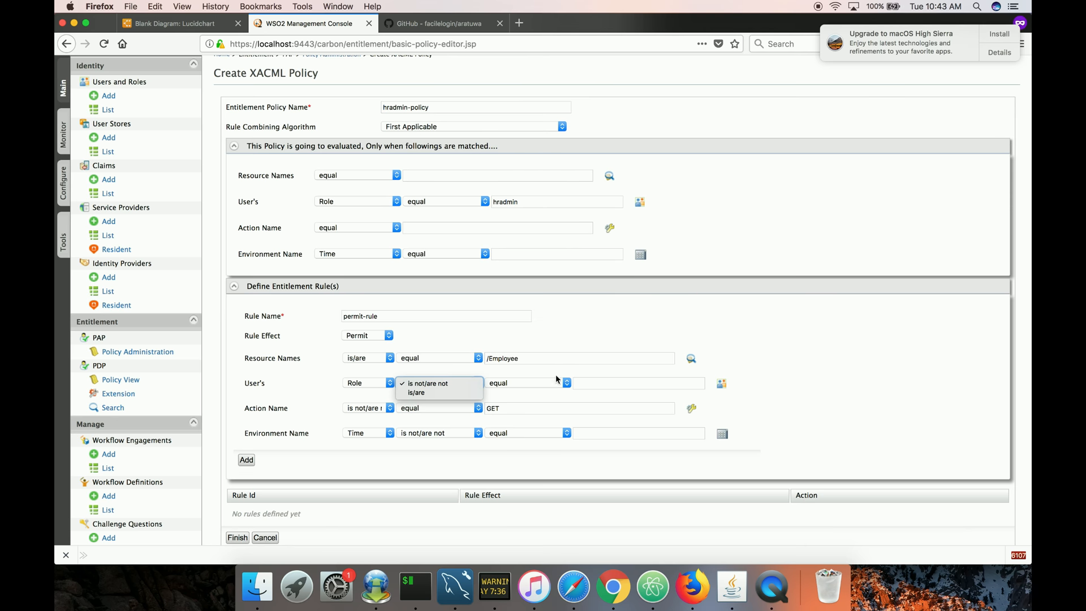
{"action": "left_click", "coordinate": [585, 382]}
{"action": "type", "text": "customeradmin"}
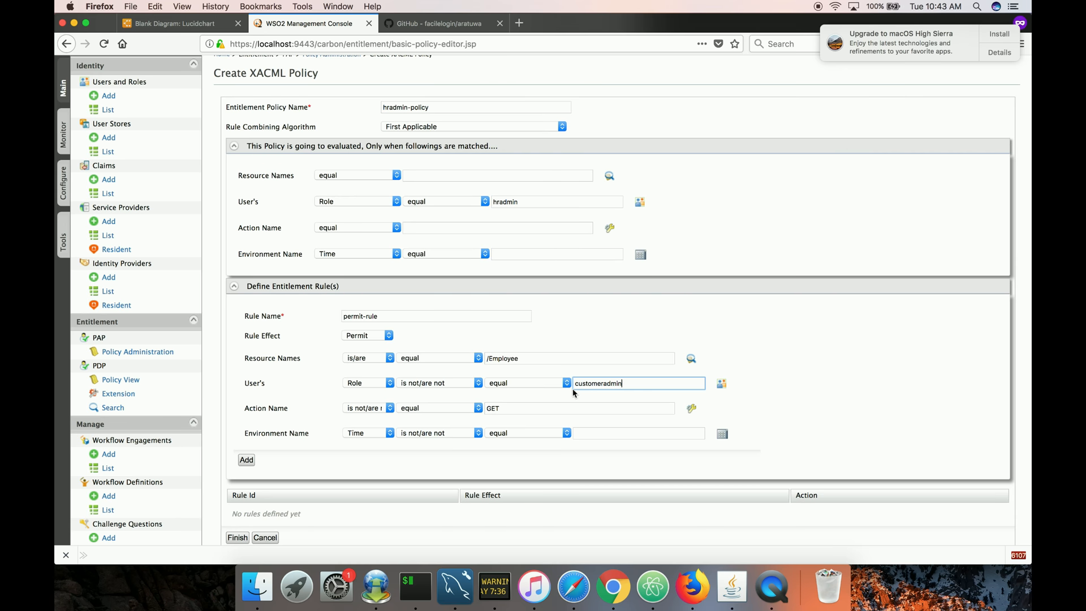
{"action": "double_click", "coordinate": [496, 408]}
{"action": "type", "text": "POST"}
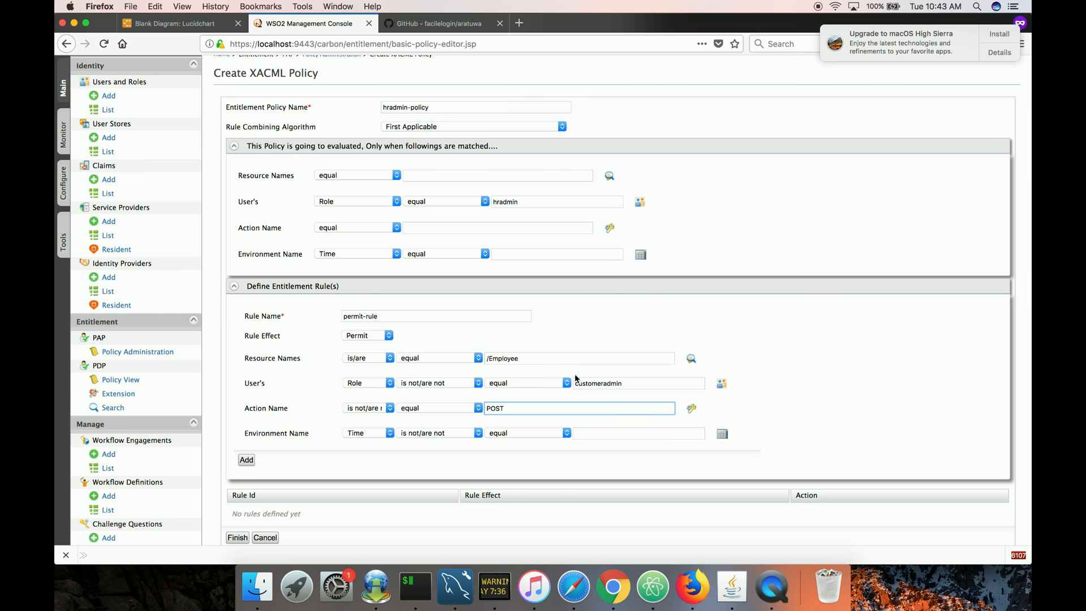
Replace the rule's role value by searching all attribute values and selecting customeradmin.
{"action": "left_click", "coordinate": [673, 386]}
{"action": "double_click", "coordinate": [673, 387]}
{"action": "key", "text": "BackSpace"}
{"action": "left_click", "coordinate": [720, 384]}
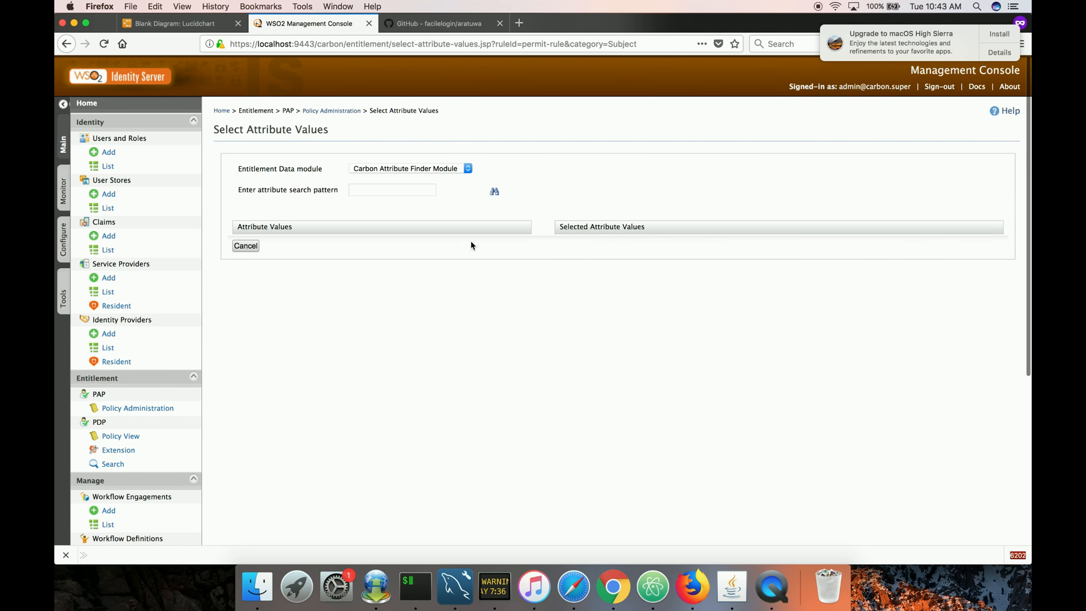
{"action": "left_click", "coordinate": [384, 191]}
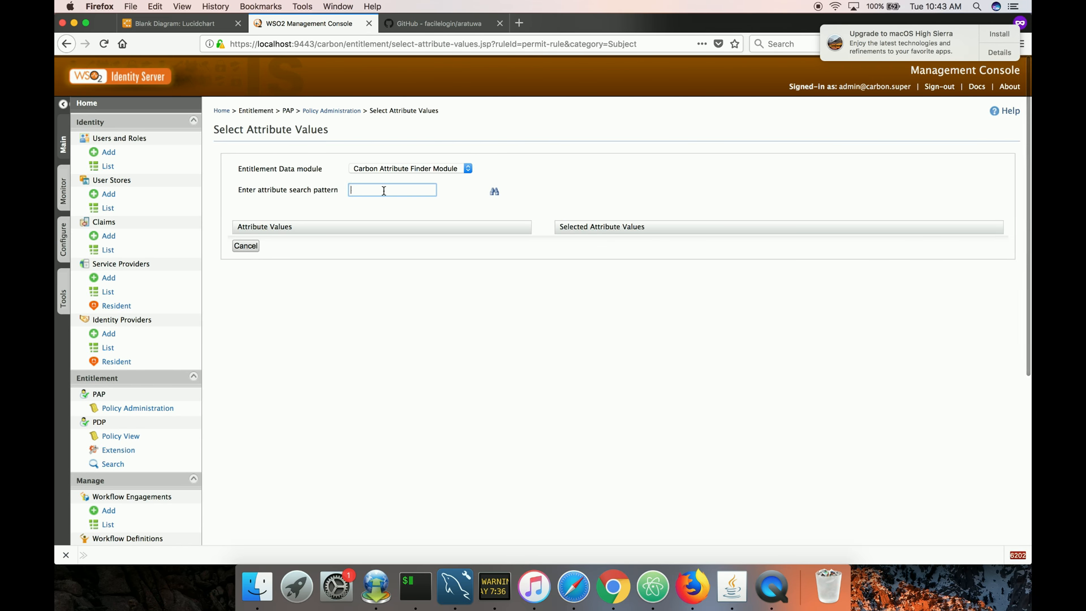
{"action": "left_click", "coordinate": [493, 192]}
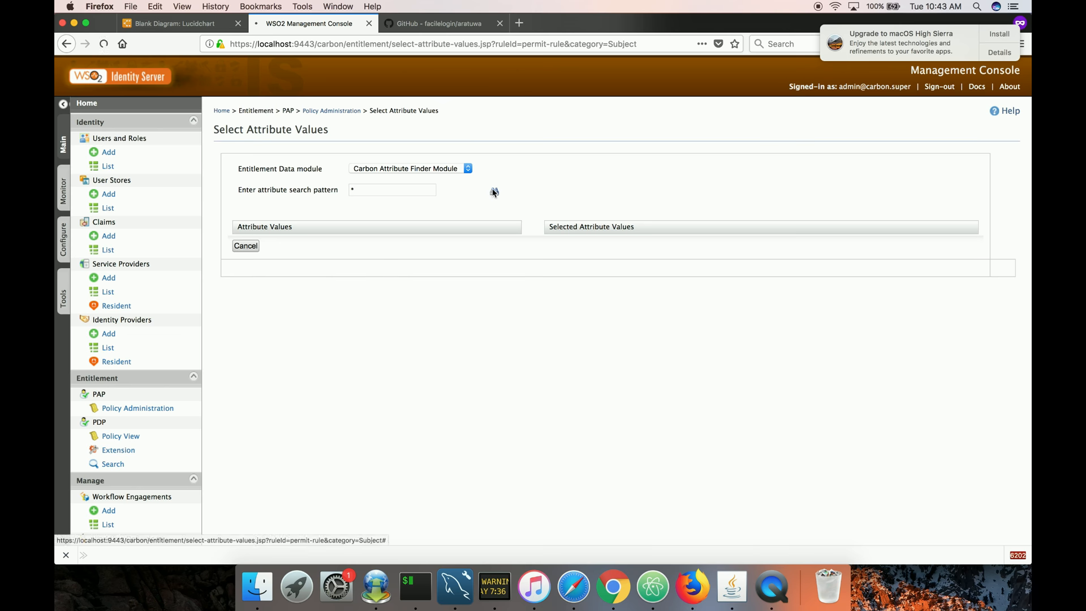
{"action": "left_click", "coordinate": [388, 171]}
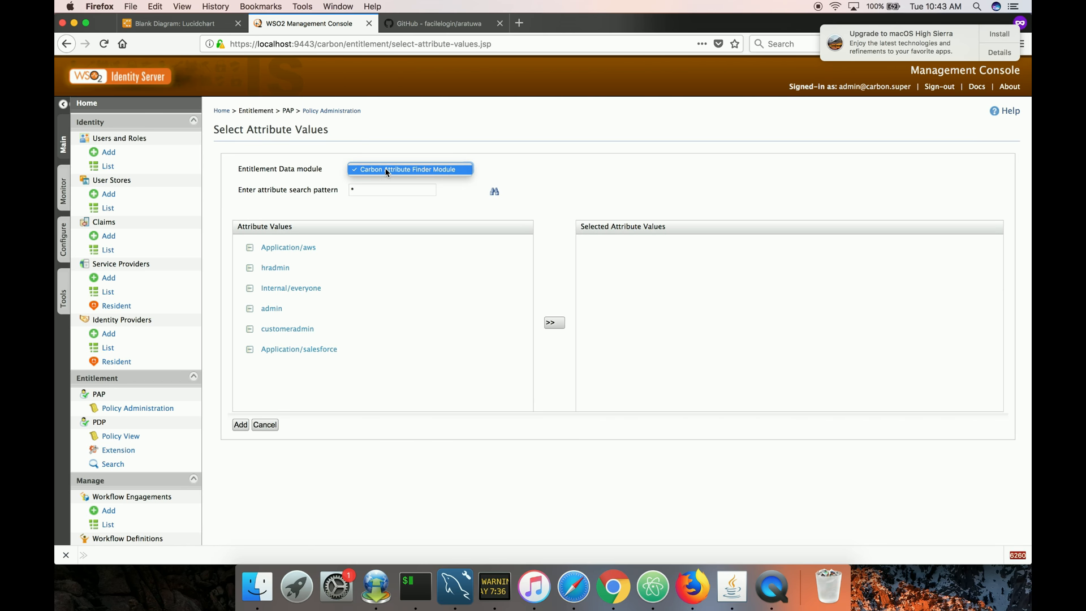
{"action": "left_click", "coordinate": [388, 171]}
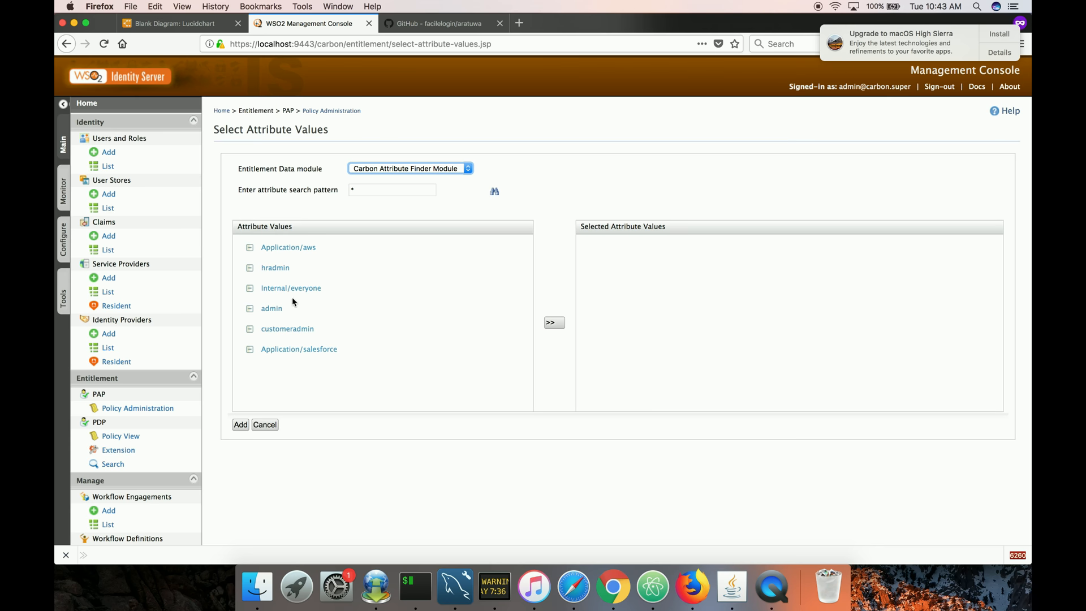
{"action": "left_click", "coordinate": [292, 330]}
{"action": "left_click", "coordinate": [553, 323]}
{"action": "left_click", "coordinate": [240, 424]}
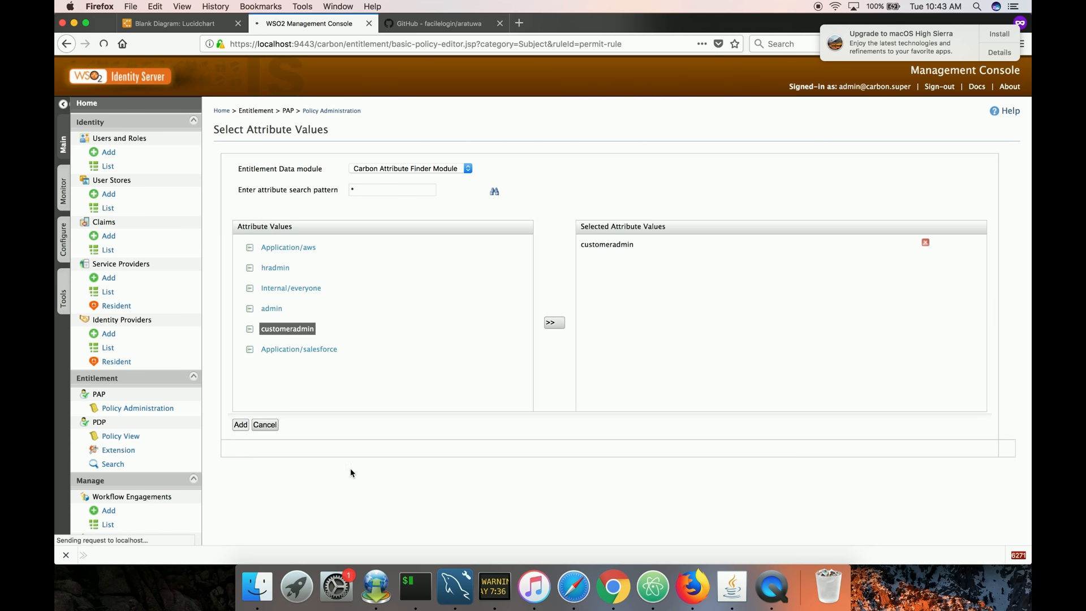
Add the configured permit-rule to the policy's rule list.
{"action": "scroll", "coordinate": [433, 475], "scroll_direction": "down", "scroll_amount": 1}
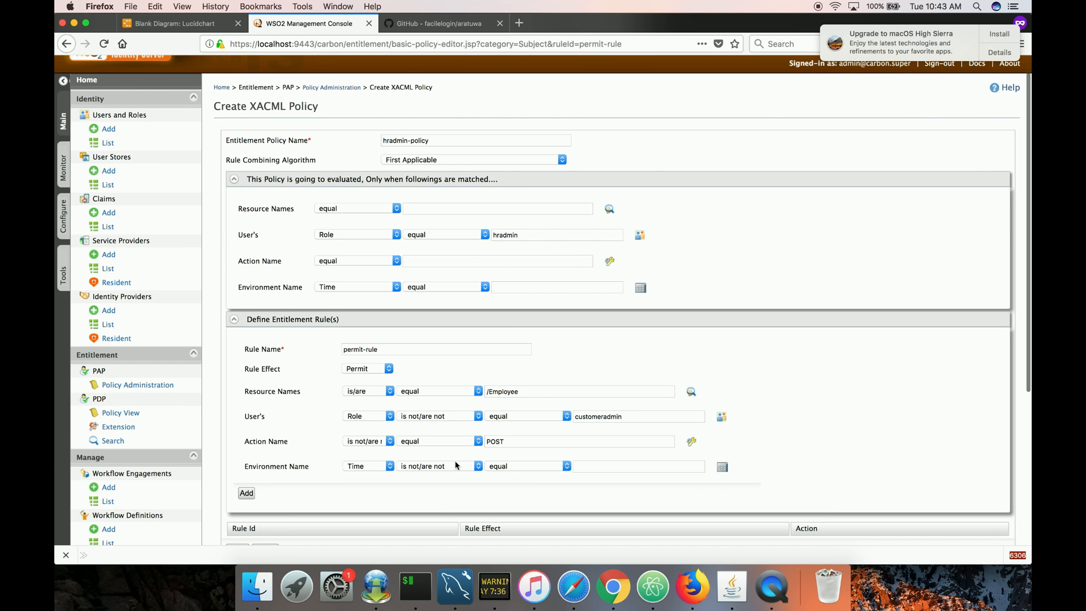
{"action": "scroll", "coordinate": [467, 430], "scroll_direction": "down", "scroll_amount": 1}
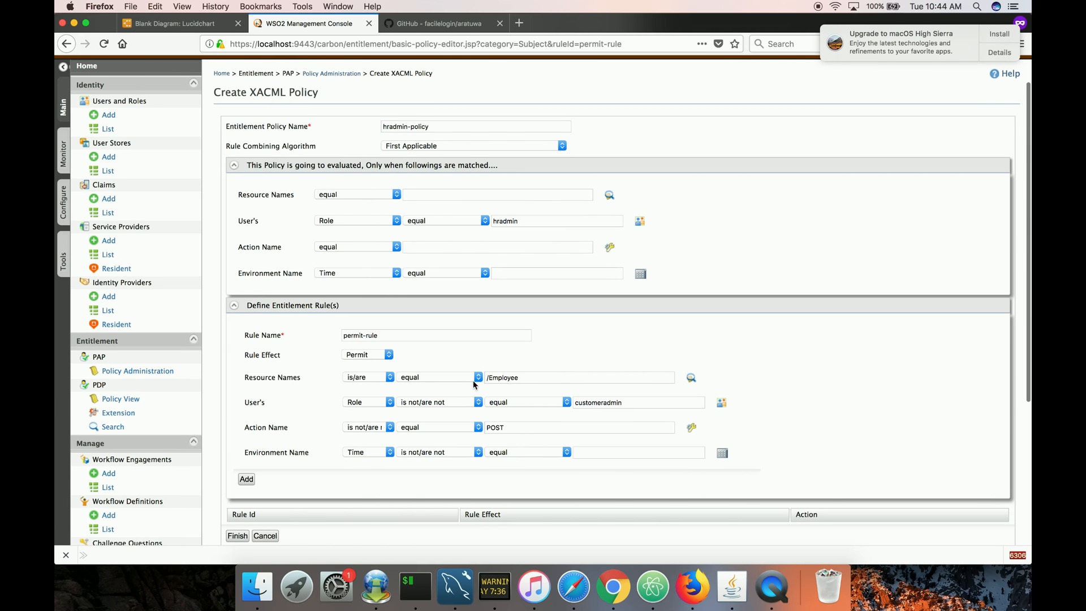
{"action": "left_click", "coordinate": [247, 462]}
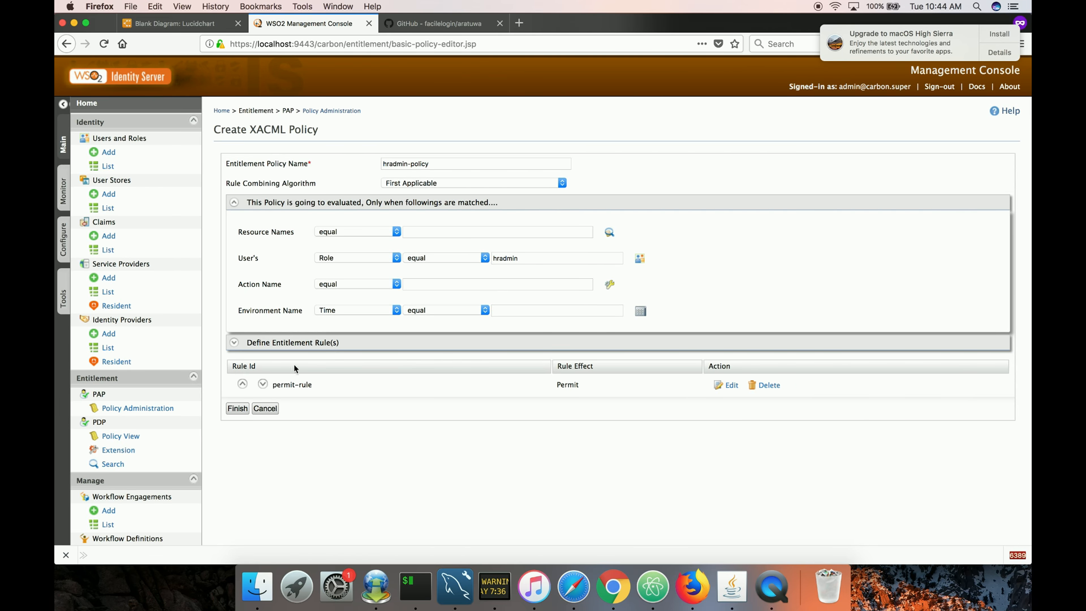
Add a second rule named deny-rule with the rule effect Deny.
{"action": "left_click", "coordinate": [289, 343]}
{"action": "left_click", "coordinate": [351, 373]}
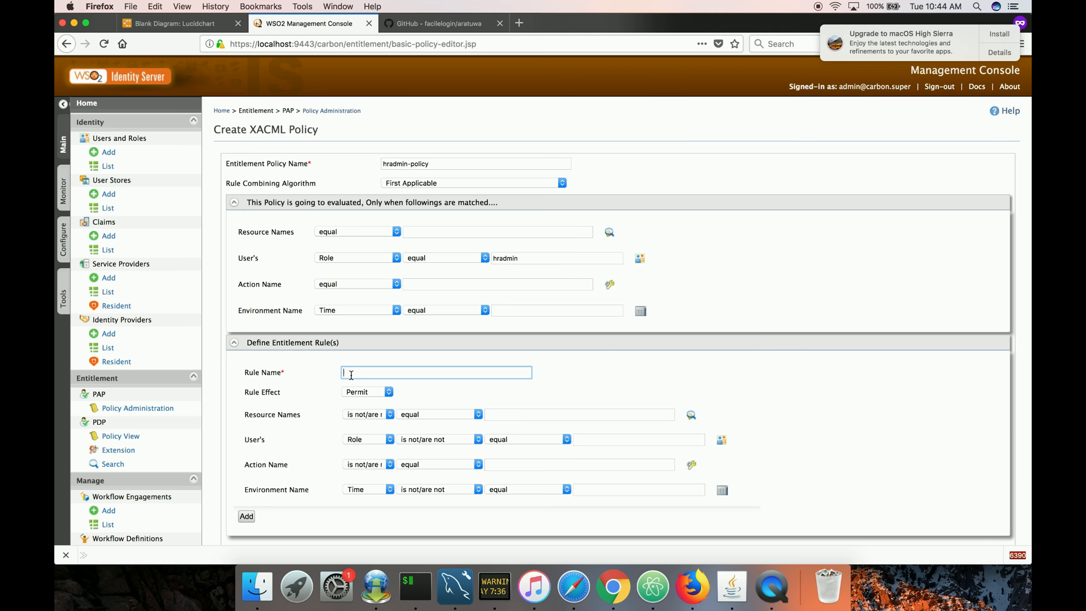
{"action": "type", "text": "deny-rule"}
{"action": "left_click", "coordinate": [355, 392]}
{"action": "left_click", "coordinate": [356, 403]}
{"action": "left_click", "coordinate": [247, 516]}
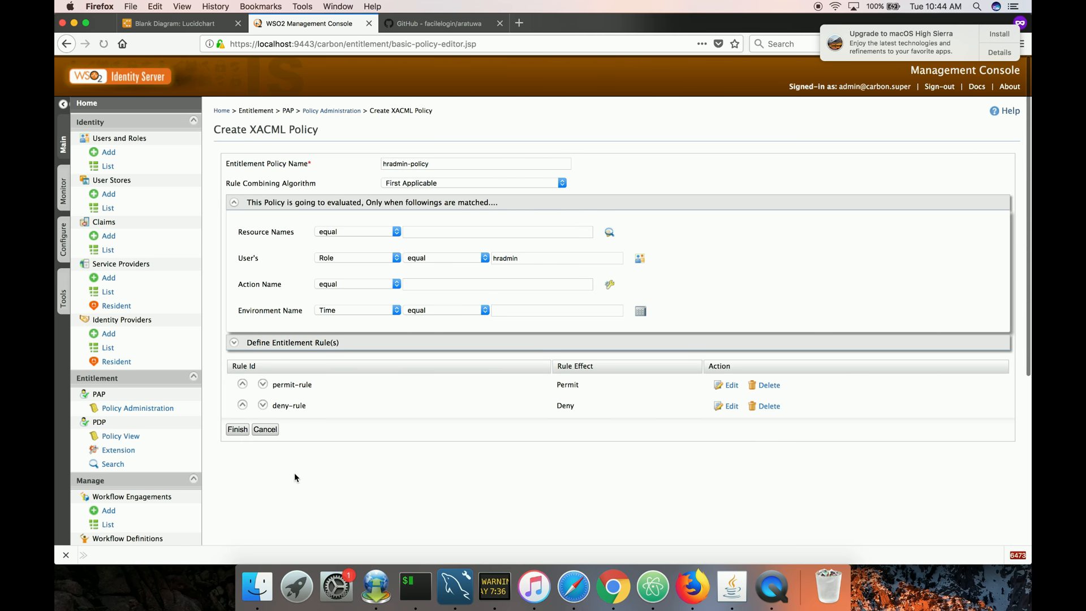
Finish creating hradmin-policy and dismiss the confirmation.
{"action": "left_click", "coordinate": [242, 434]}
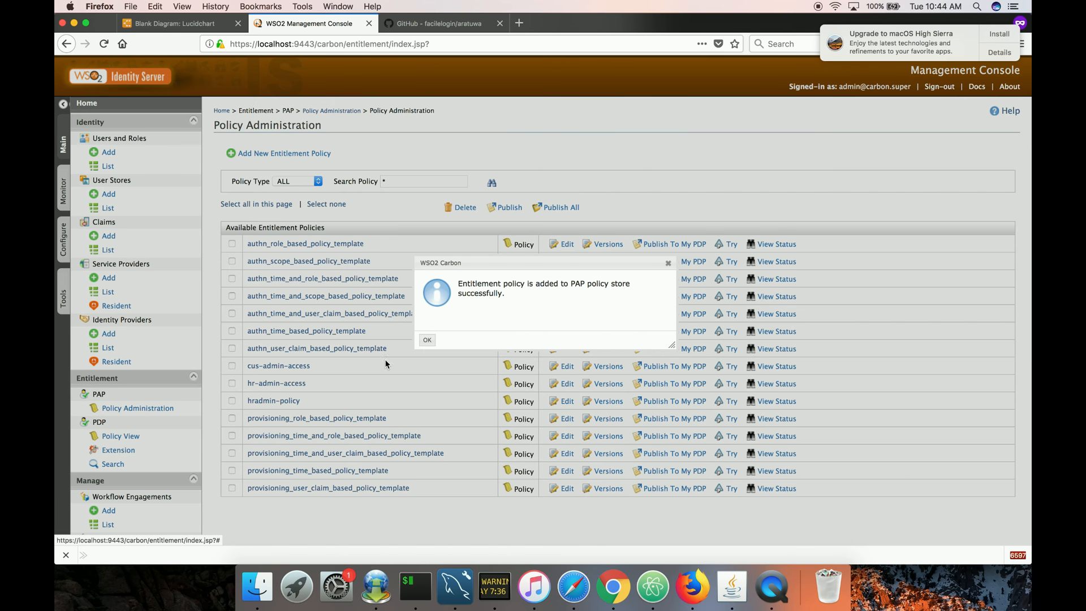
{"action": "left_click", "coordinate": [428, 342]}
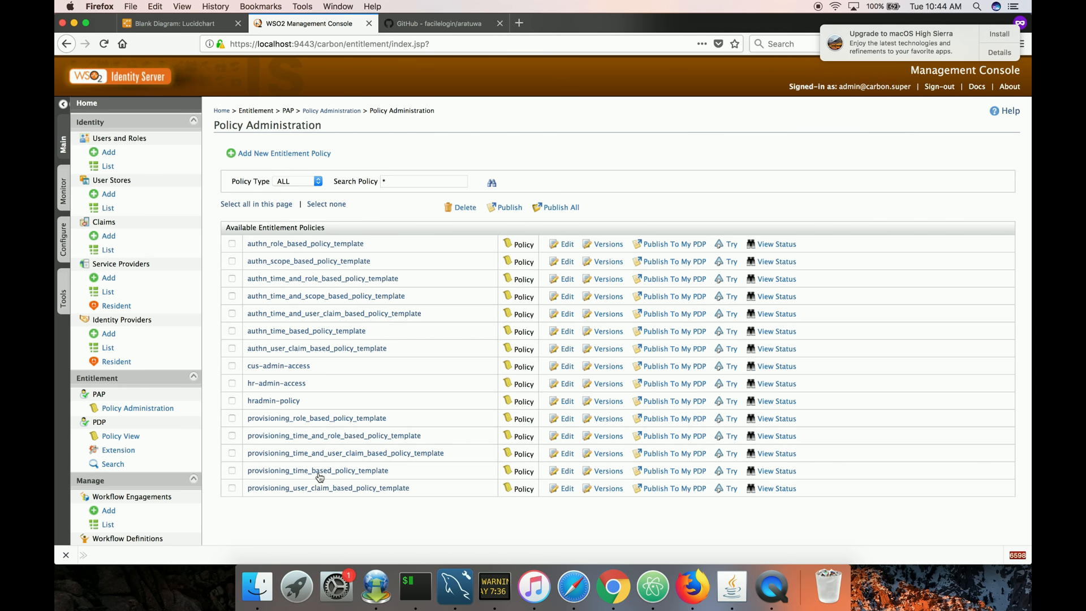
Test-evaluate hradmin-policy with resource /Employee, subject admin and action POST.
{"action": "left_click", "coordinate": [733, 405]}
{"action": "triple_click", "coordinate": [406, 232]}
{"action": "type", "text": "/Employee"}
{"action": "key", "text": "Tab"}
{"action": "type", "text": "a"}
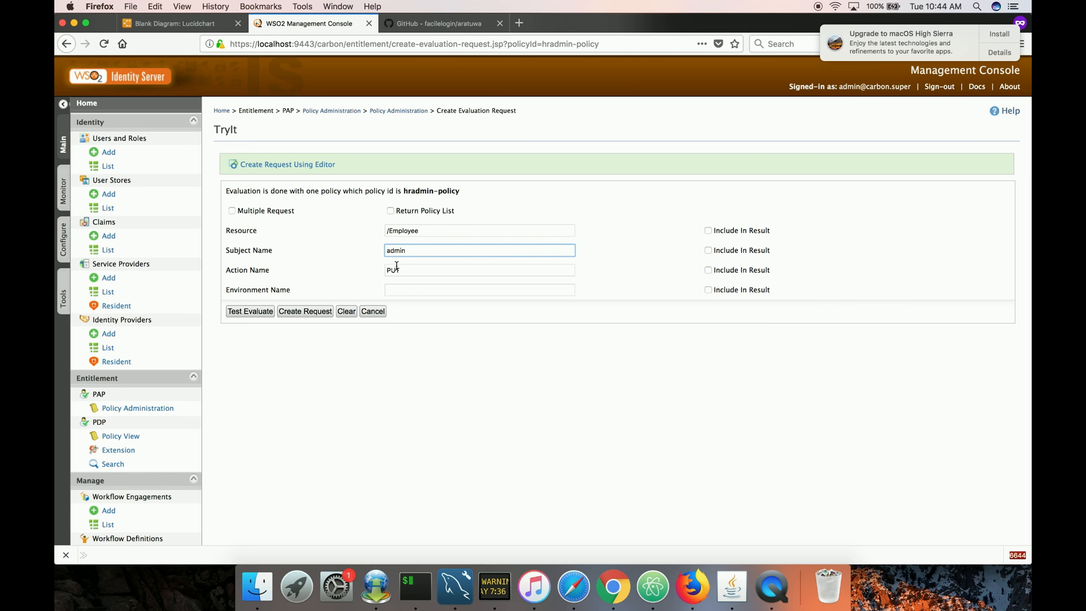
{"action": "key", "text": "Tab"}
{"action": "type", "text": "PO"}
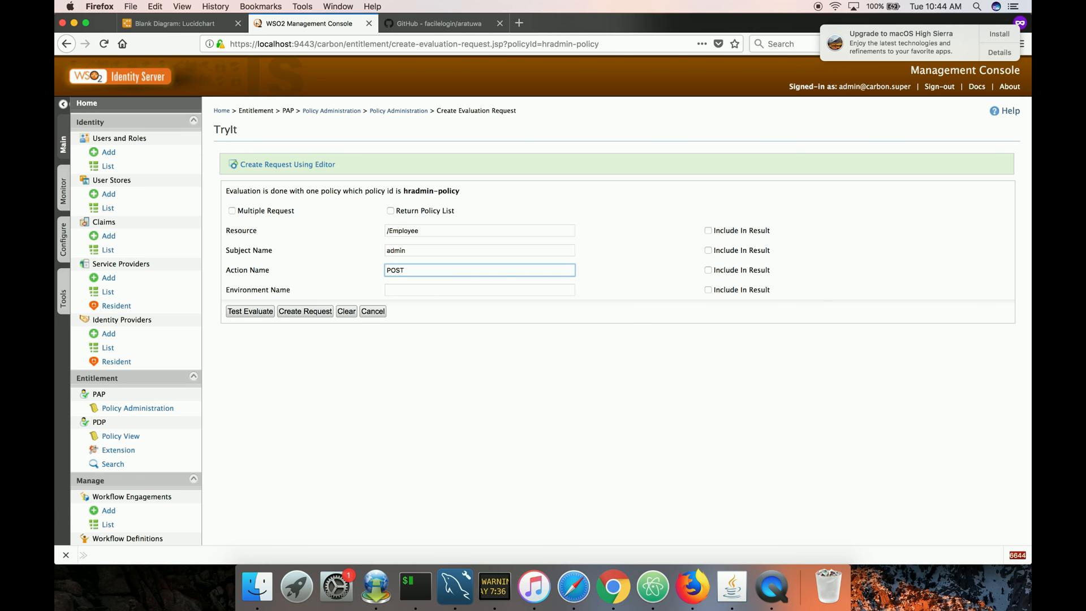
{"action": "left_click", "coordinate": [371, 354]}
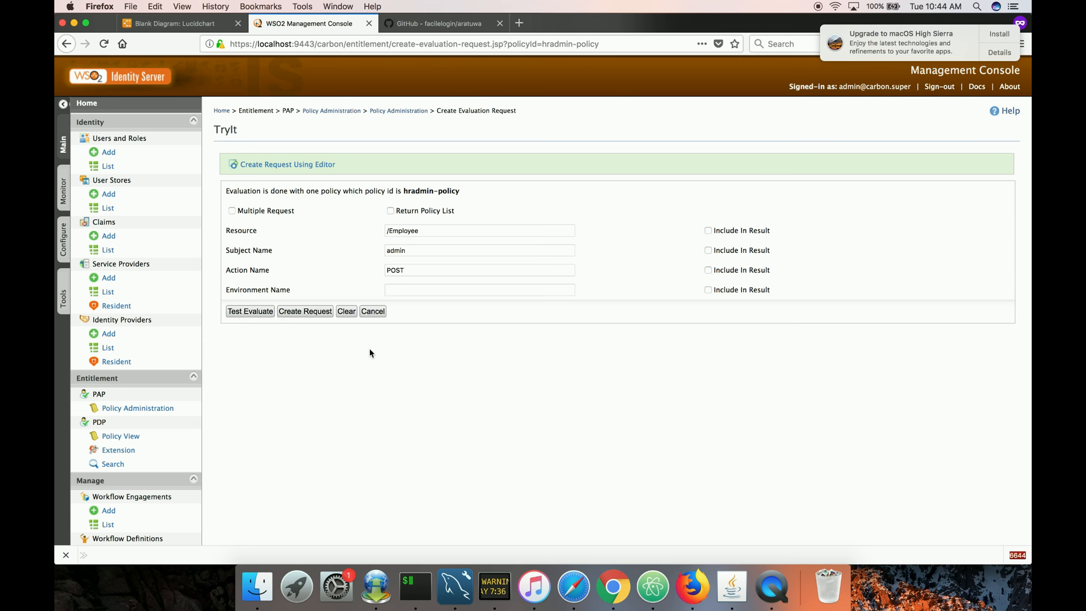
{"action": "left_click", "coordinate": [265, 315]}
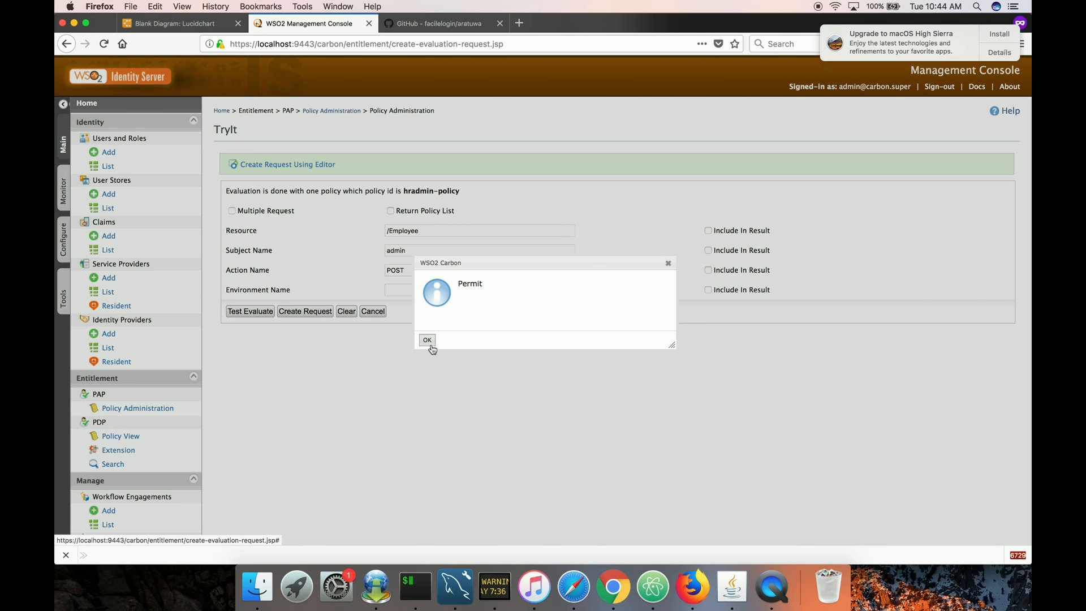
{"action": "left_click", "coordinate": [427, 341]}
Assign the admin user to the customeradmin role.
{"action": "left_click", "coordinate": [158, 170]}
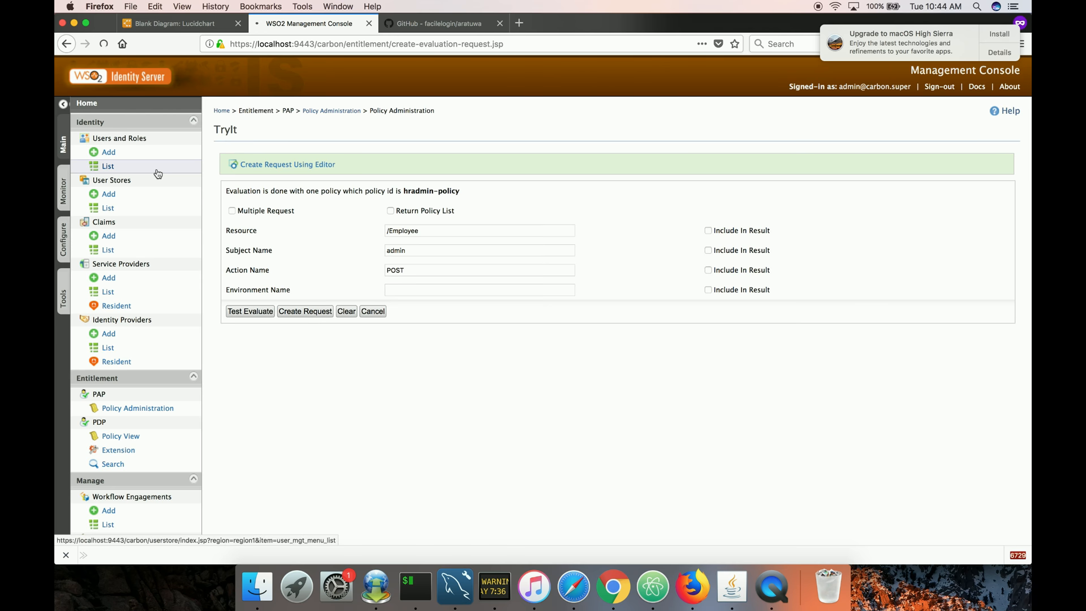
{"action": "left_click", "coordinate": [255, 175]}
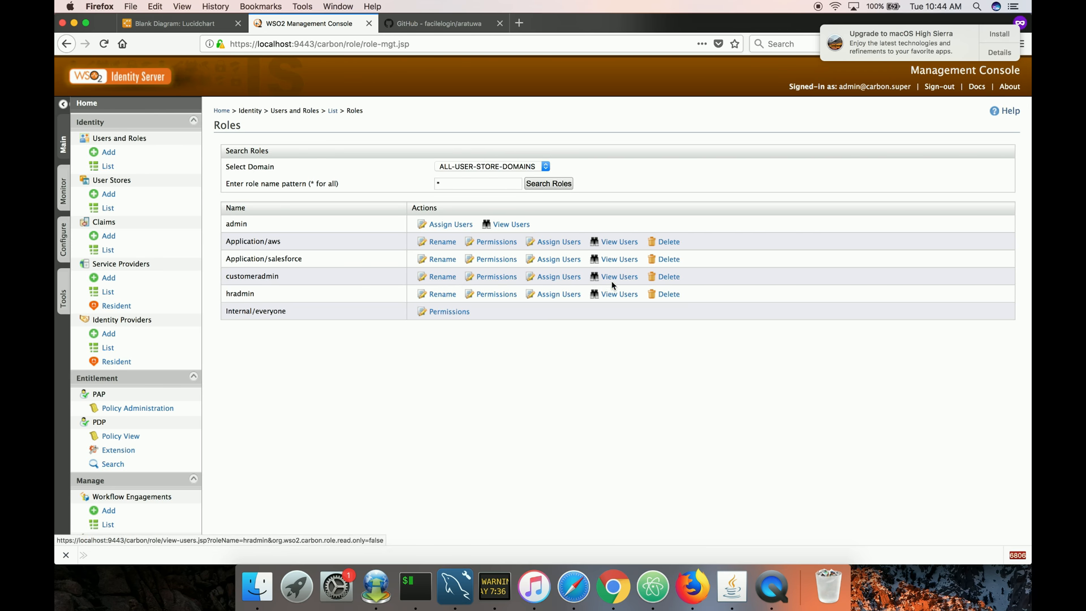
{"action": "left_click", "coordinate": [562, 277]}
{"action": "left_click", "coordinate": [242, 214]}
{"action": "left_click", "coordinate": [256, 239]}
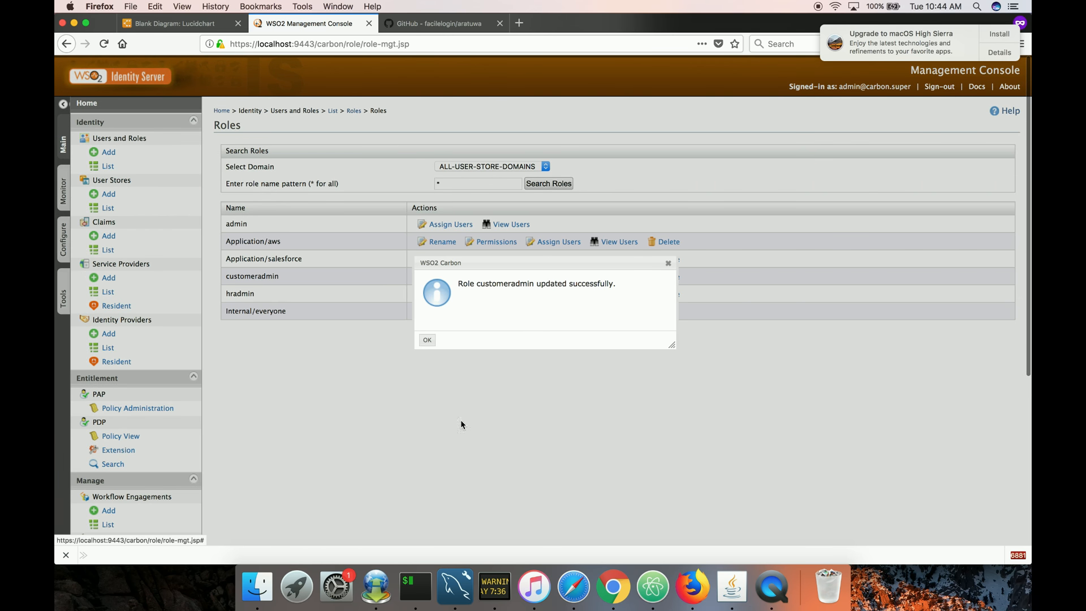
{"action": "left_click", "coordinate": [427, 341]}
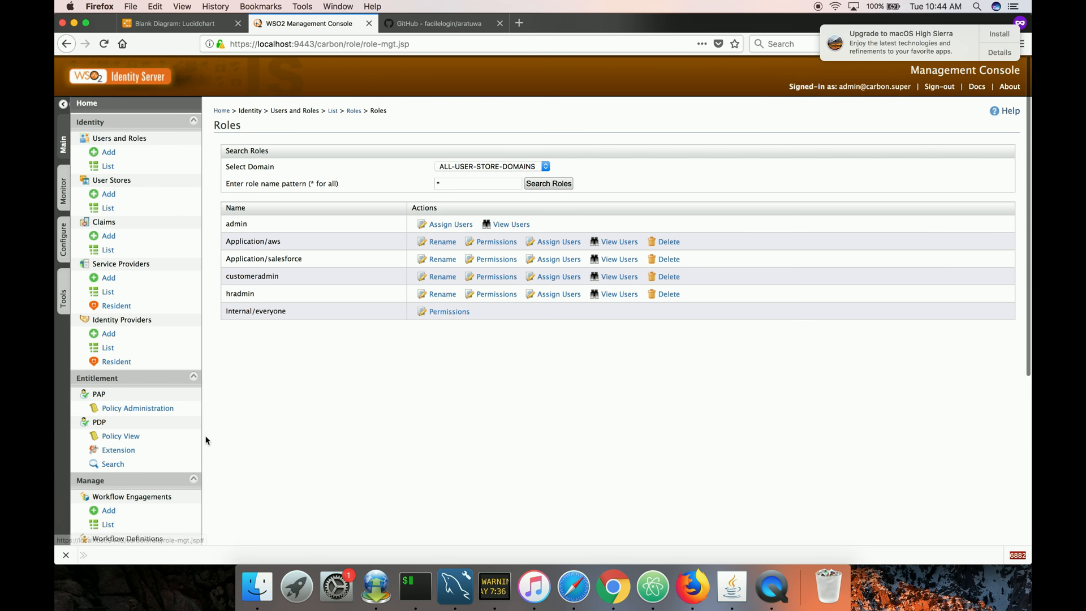
Re-run the hradmin-policy test evaluation with the same /Employee, admin, POST request.
{"action": "left_click", "coordinate": [154, 408]}
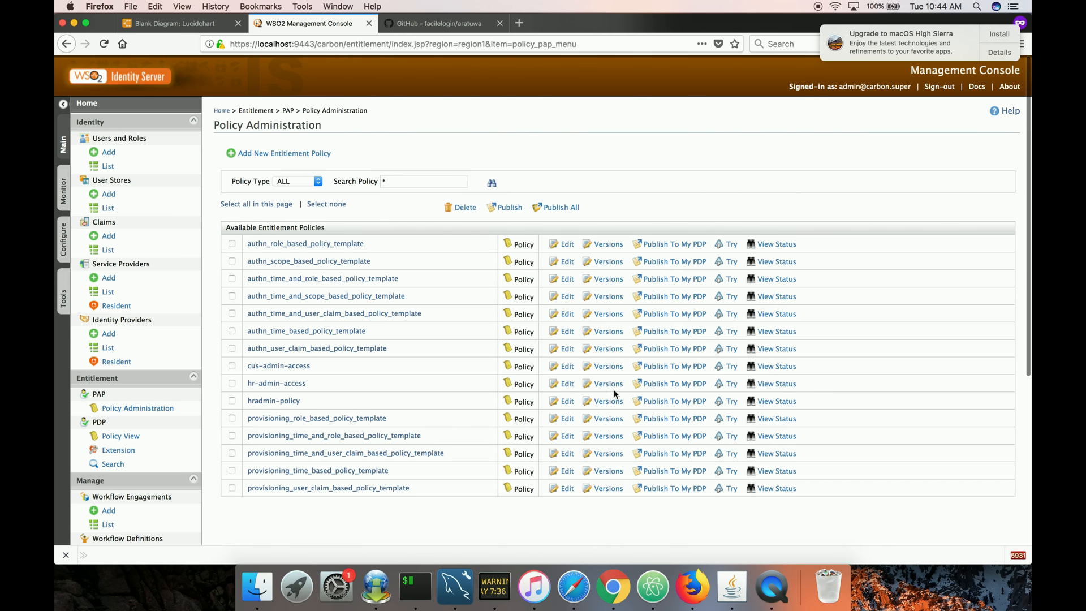
{"action": "left_click", "coordinate": [732, 403]}
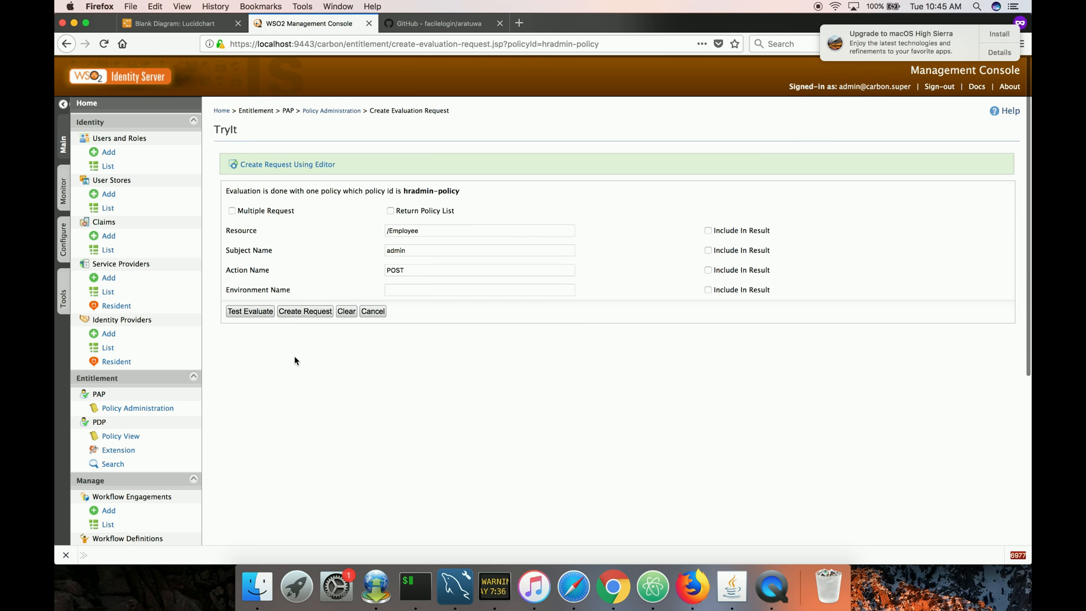
{"action": "left_click", "coordinate": [261, 314]}
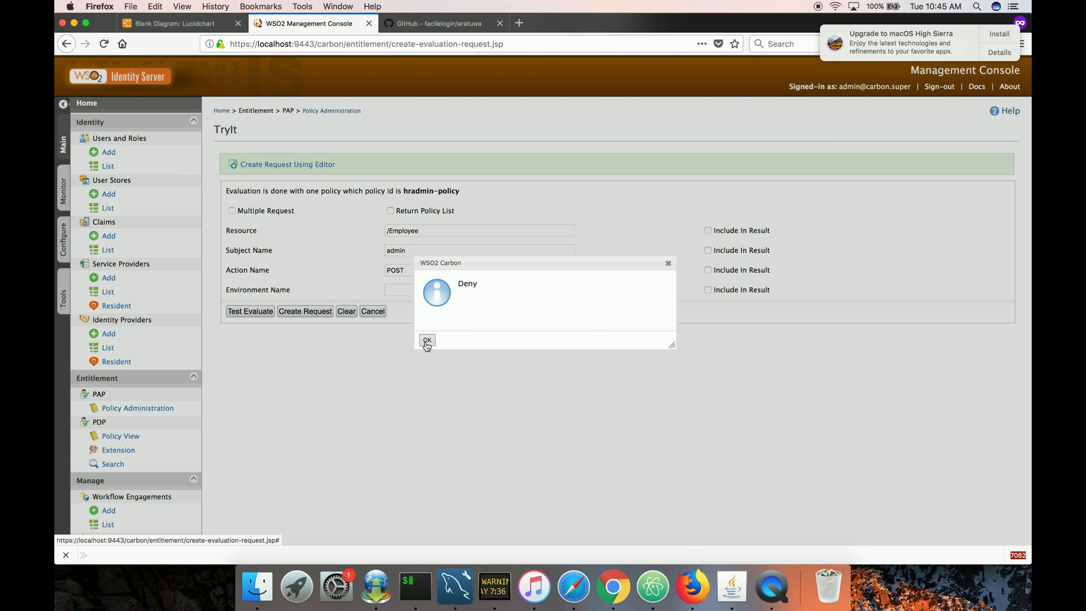
{"action": "left_click", "coordinate": [427, 340]}
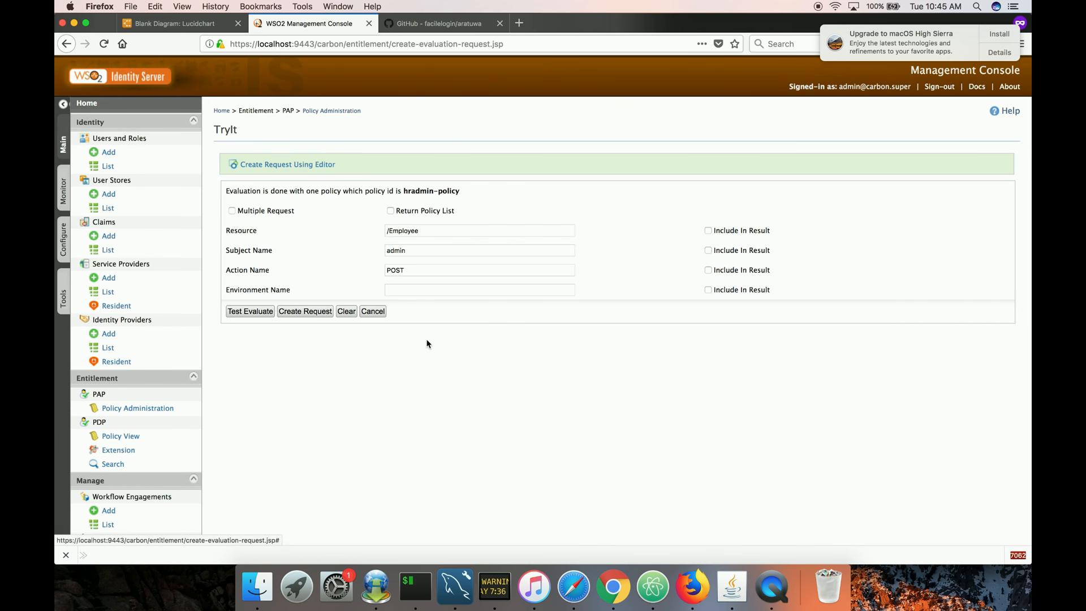
Browse the policy creation methods, opening the Standard Policy Editor and the XML policy editor.
{"action": "left_click", "coordinate": [374, 312]}
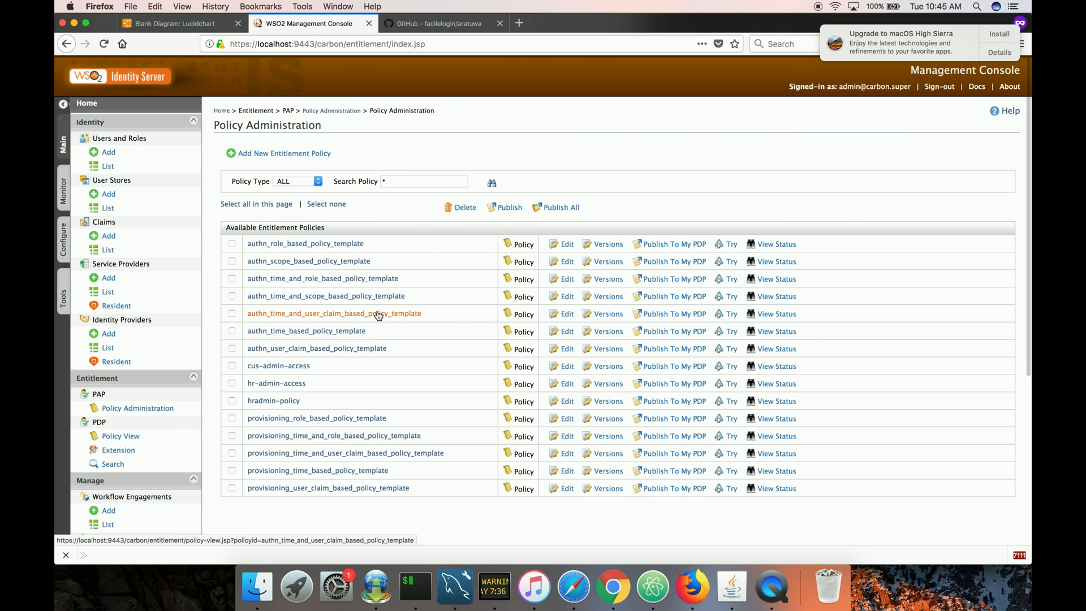
{"action": "left_click", "coordinate": [286, 154]}
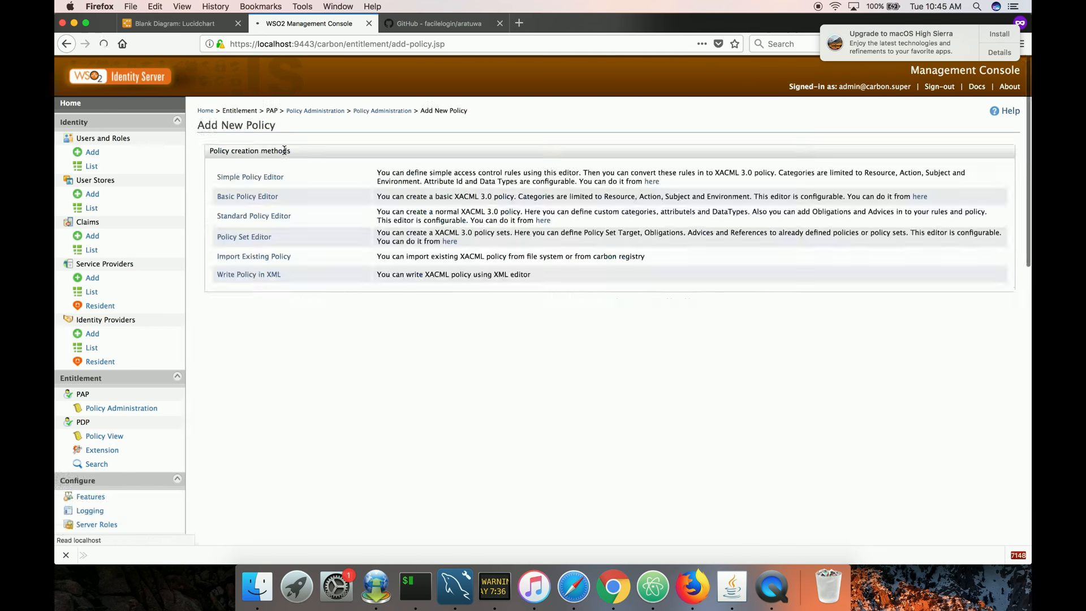
{"action": "left_click", "coordinate": [271, 219]}
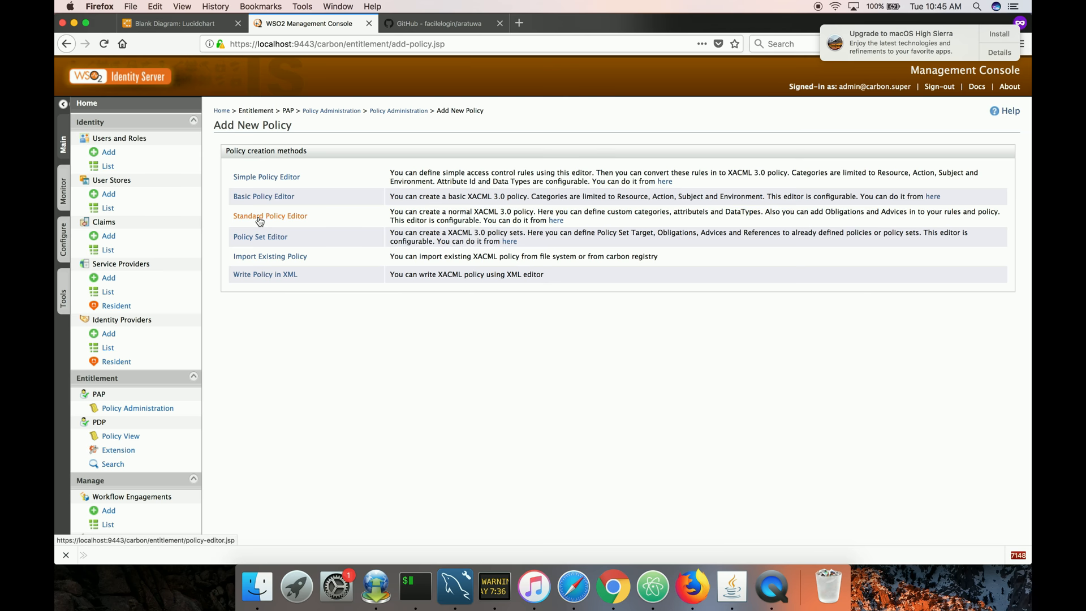
{"action": "left_click", "coordinate": [287, 222]}
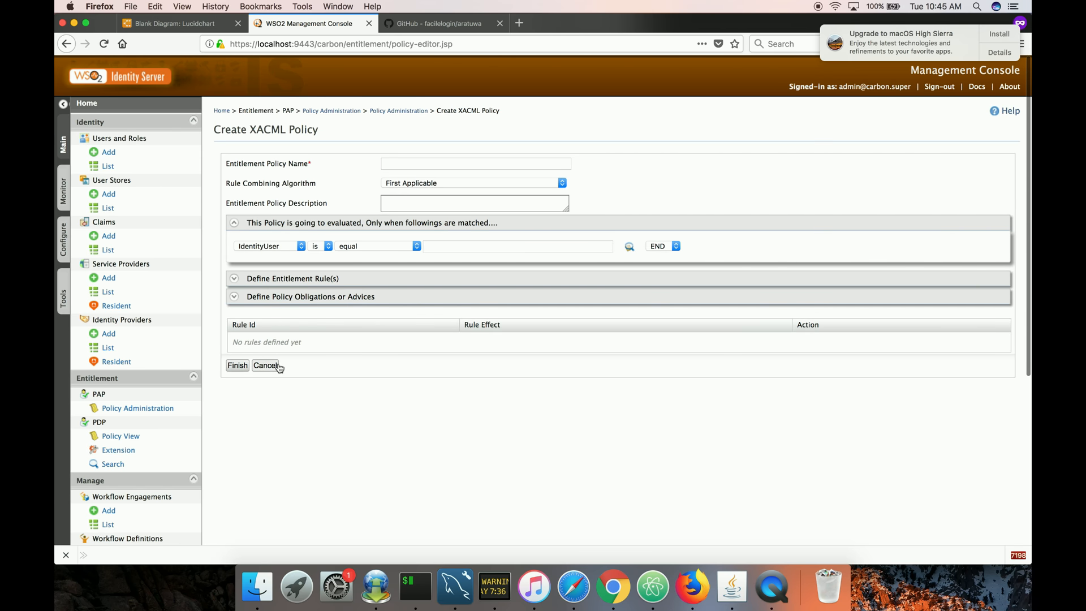
{"action": "left_click", "coordinate": [265, 365]}
{"action": "left_click", "coordinate": [288, 154]}
{"action": "left_click", "coordinate": [286, 275]}
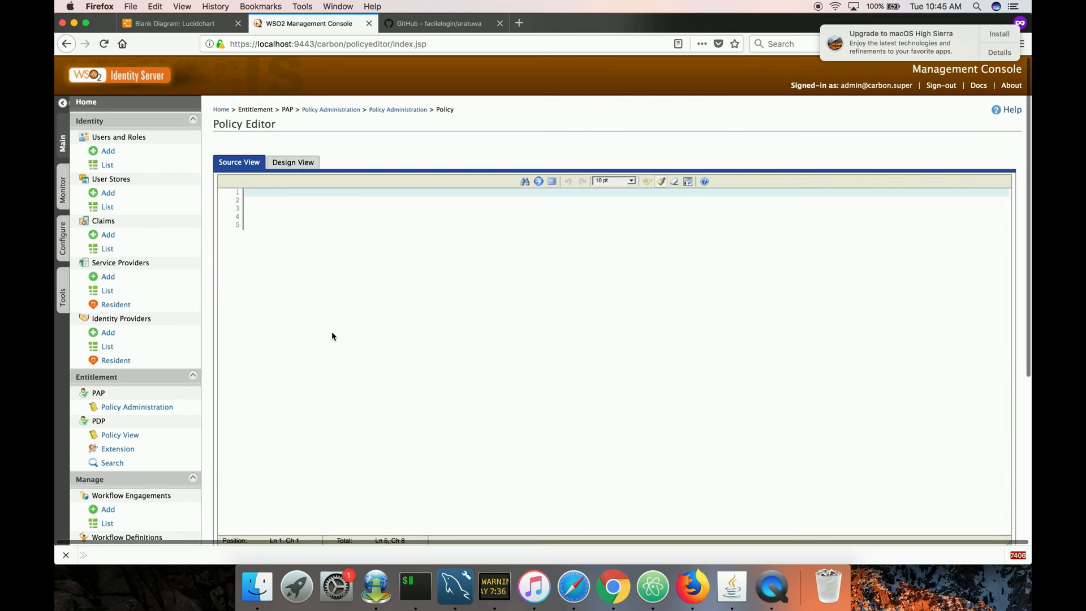
{"action": "left_click", "coordinate": [384, 112]}
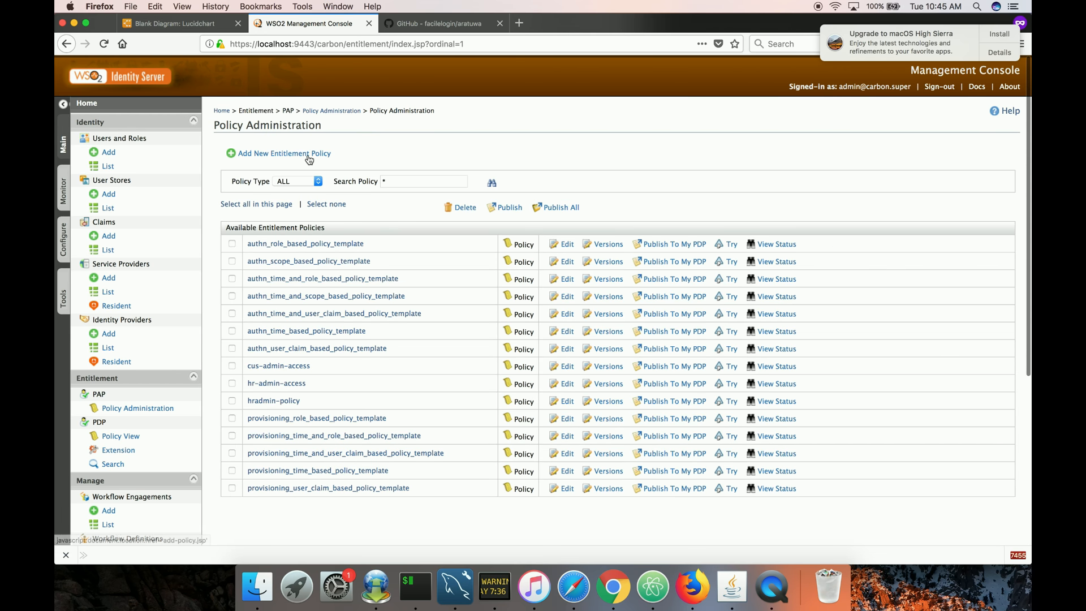
{"action": "left_click", "coordinate": [274, 157]}
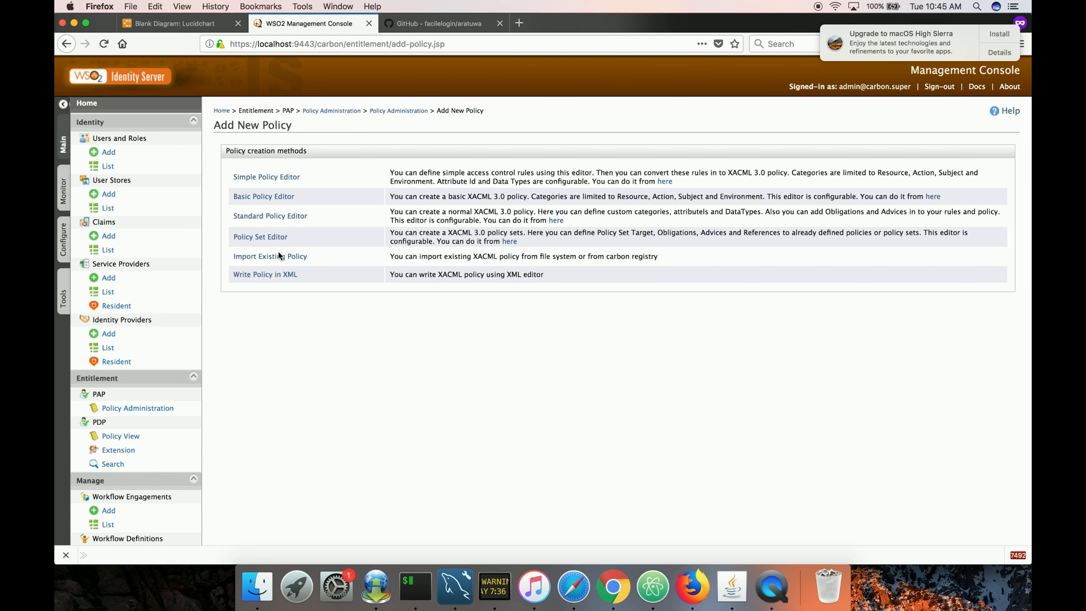
Open the file browser for importing an existing policy, then list the working directory's files in the terminal.
{"action": "left_click", "coordinate": [278, 257]}
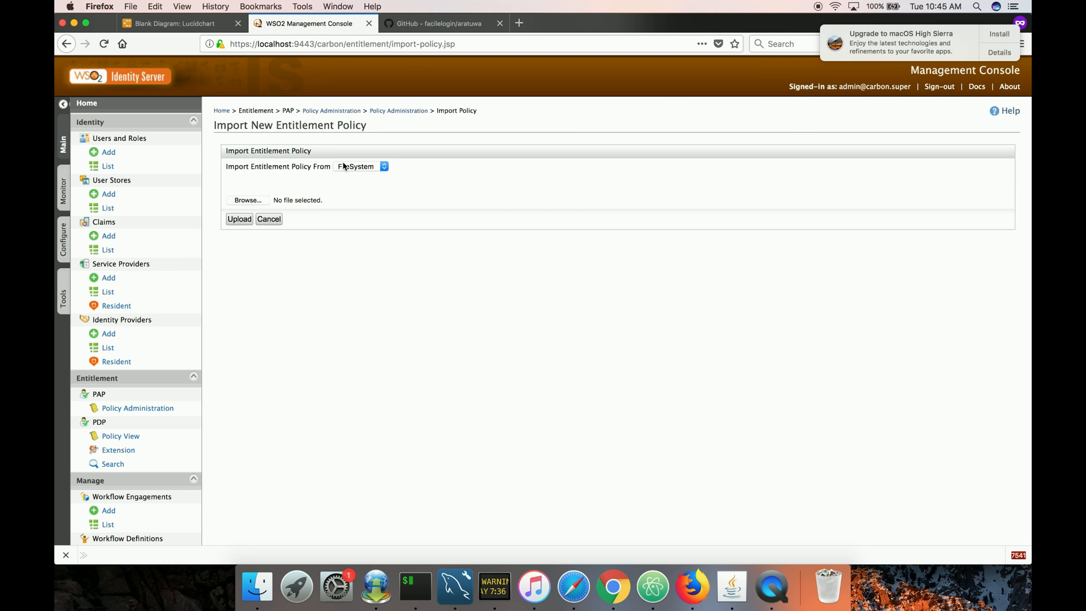
{"action": "left_click", "coordinate": [249, 201]}
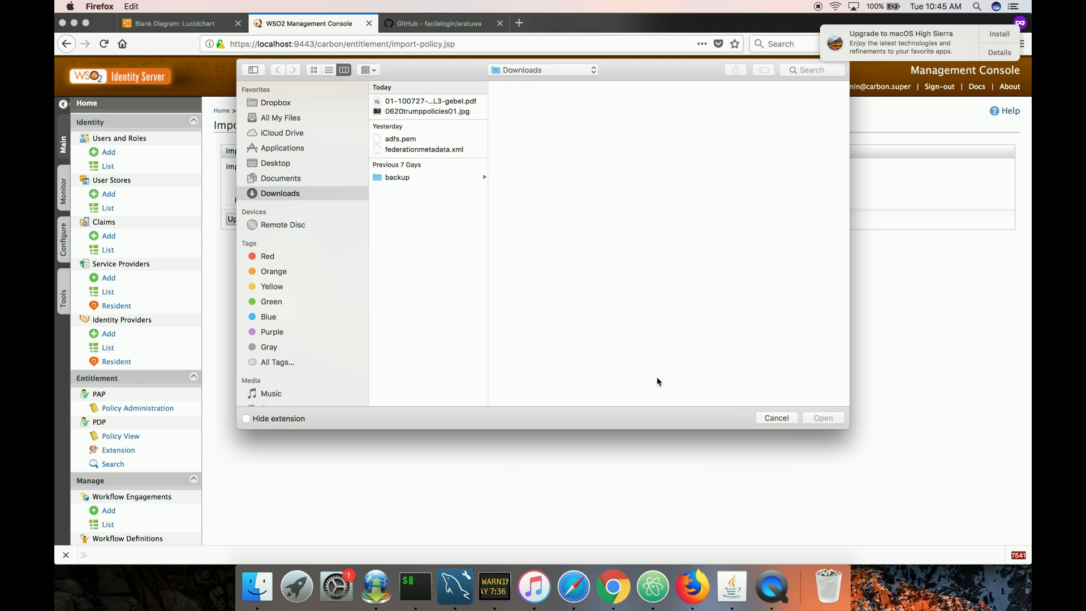
{"action": "left_click", "coordinate": [431, 589]}
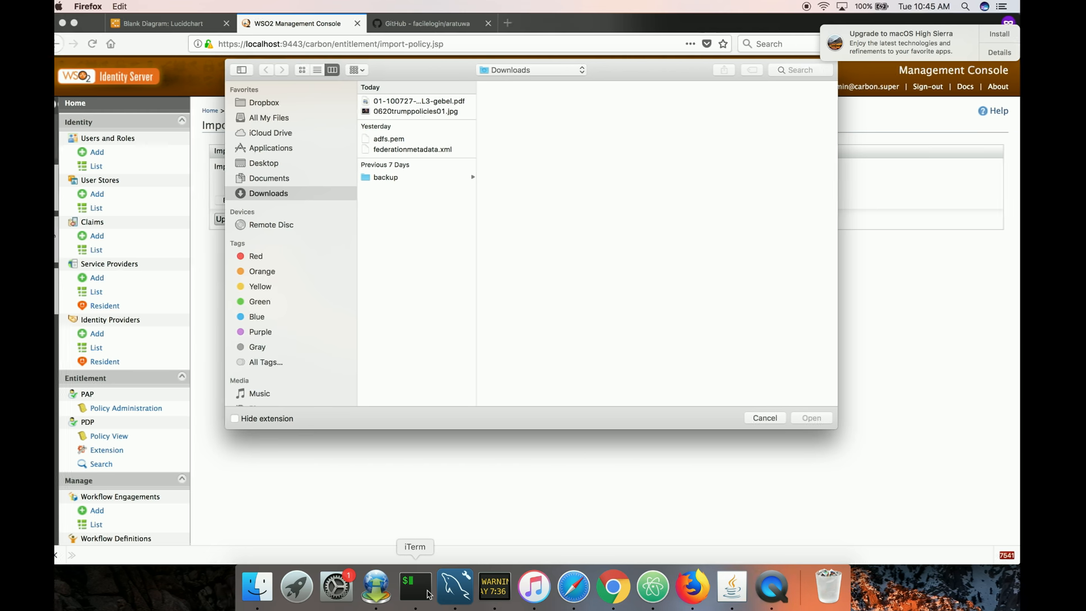
{"action": "type", "text": "ls"}
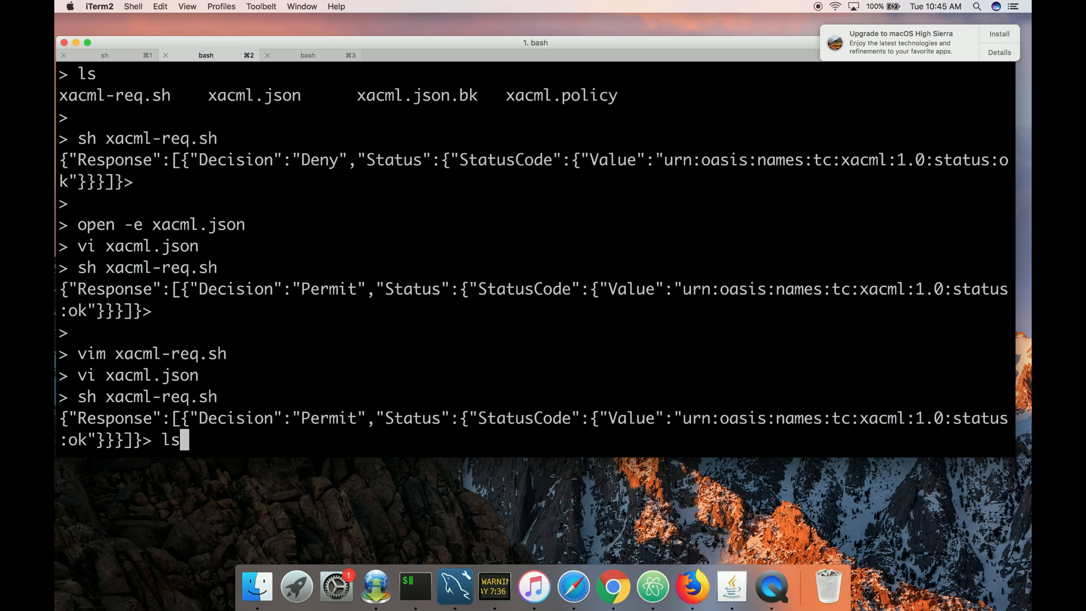
{"action": "key", "text": "Return"}
{"action": "key", "text": "Return"}
{"action": "key", "text": "Return"}
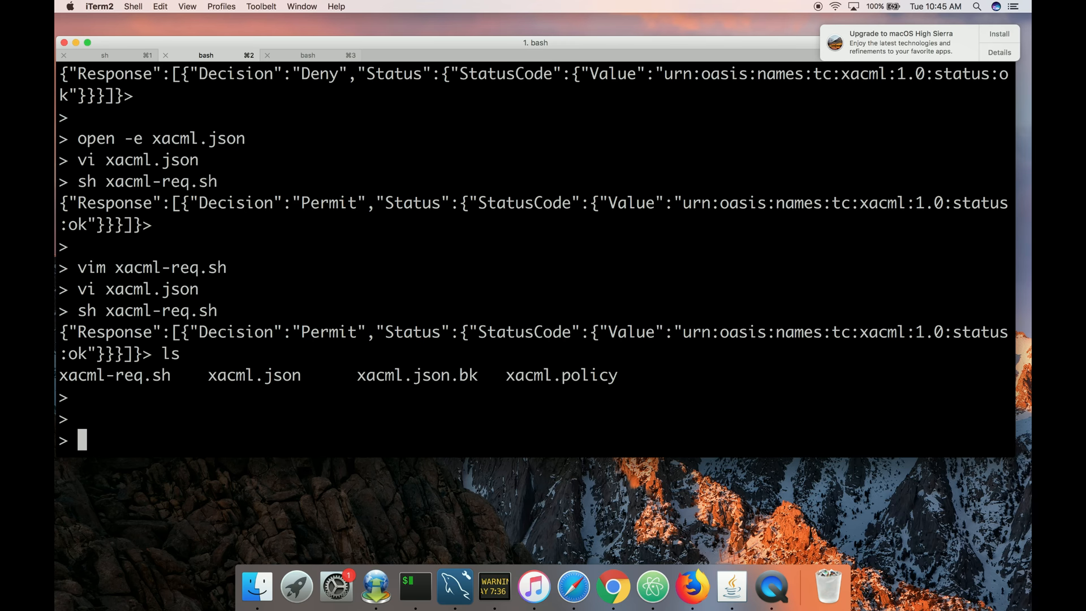
Copy xacml.policy to the Desktop from the terminal.
{"action": "type", "text": "cp xa"}
{"action": "key", "text": "Tab"}
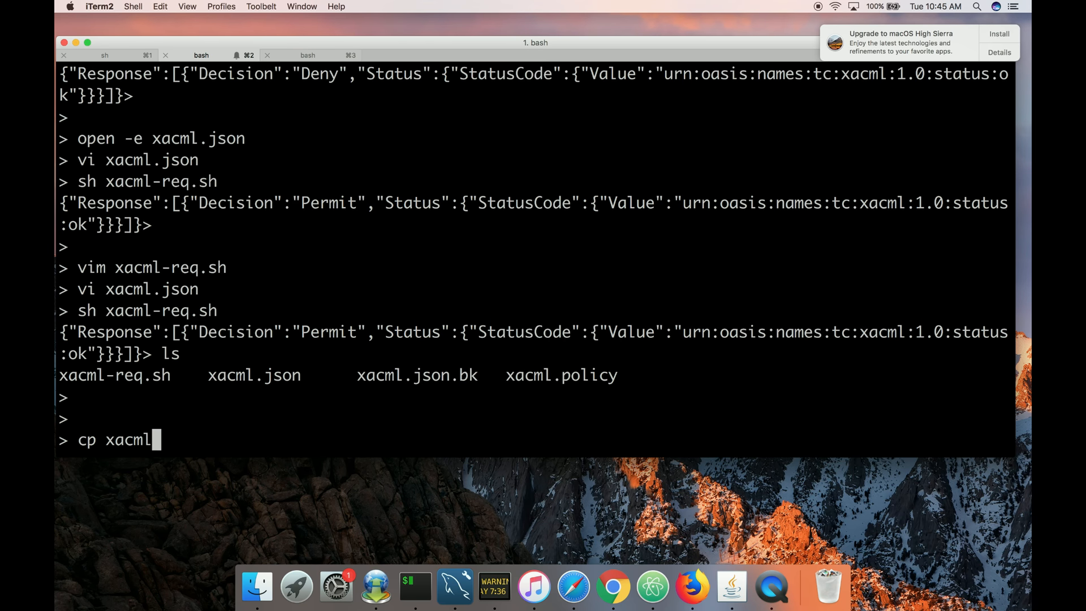
{"action": "type", "text": ".p"}
{"action": "key", "text": "Tab"}
{"action": "type", "text": "~/Des"}
{"action": "key", "text": "Tab"}
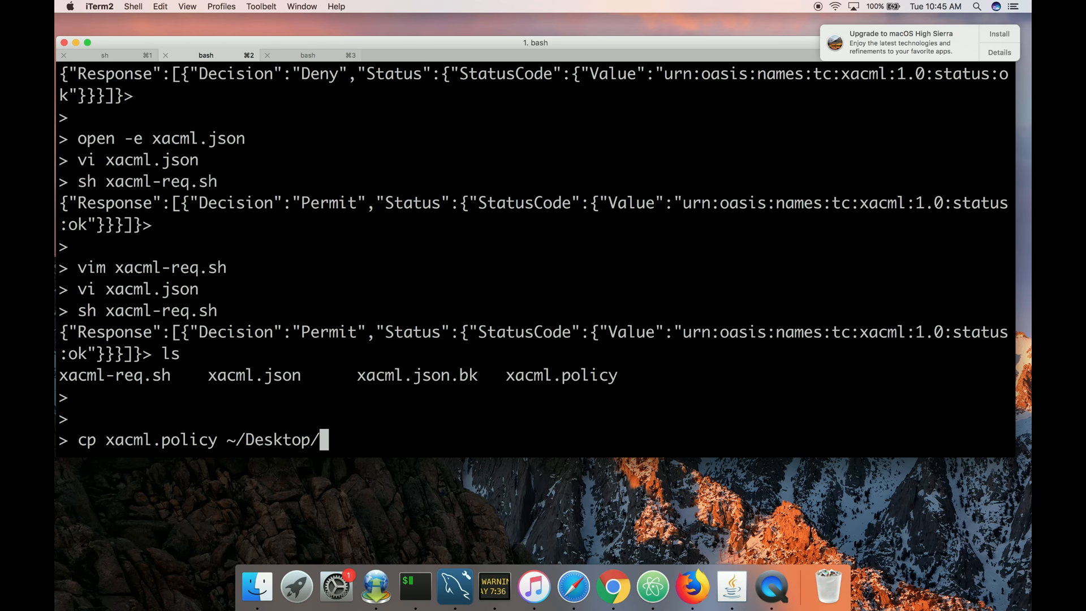
{"action": "key", "text": "Return"}
{"action": "key", "text": "ctrl+Left"}
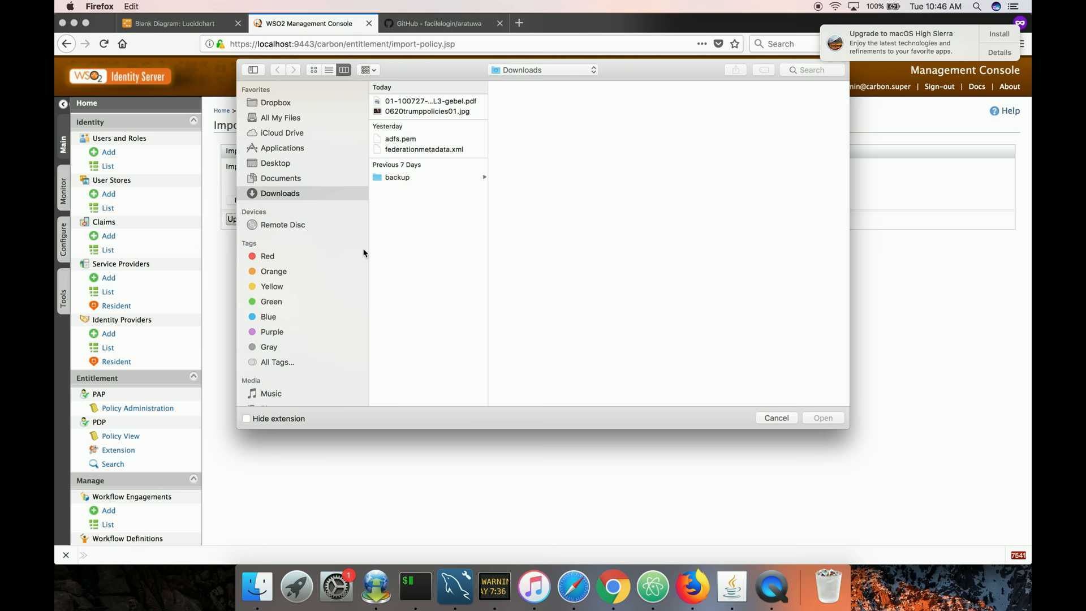
Try to import xacml.policy from the Desktop as an entitlement policy and dismiss the upload error.
{"action": "left_click", "coordinate": [289, 163]}
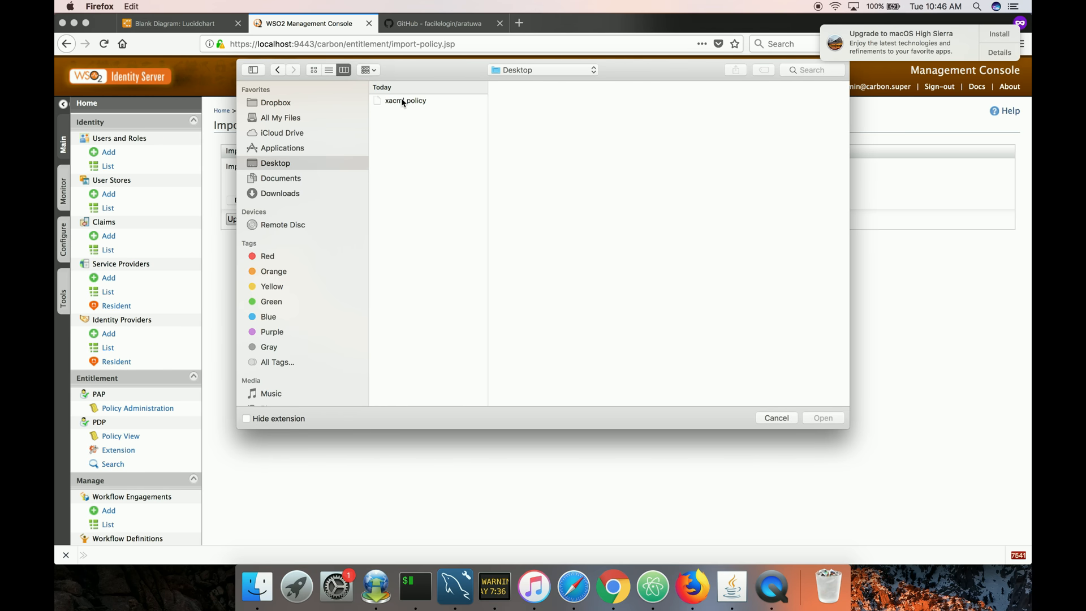
{"action": "left_click", "coordinate": [403, 102]}
{"action": "left_click", "coordinate": [823, 418]}
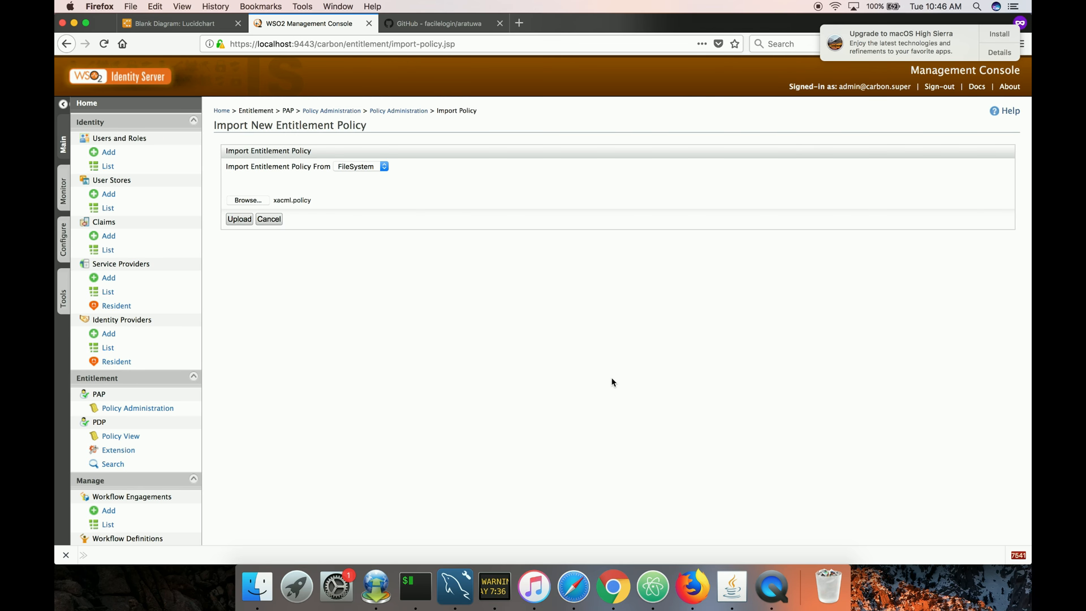
{"action": "left_click", "coordinate": [240, 219]}
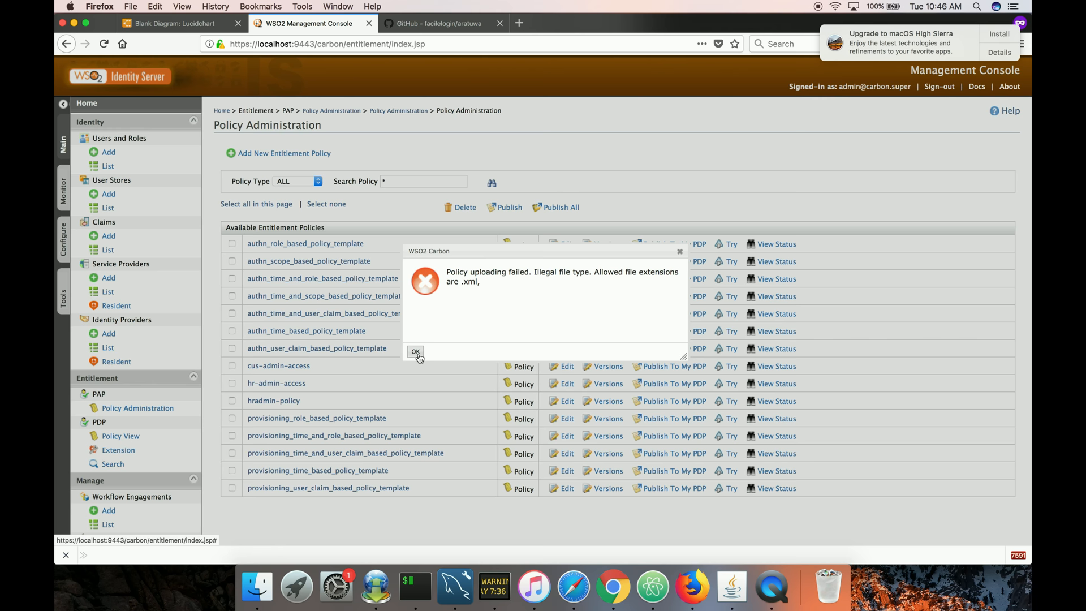
{"action": "left_click", "coordinate": [416, 353]}
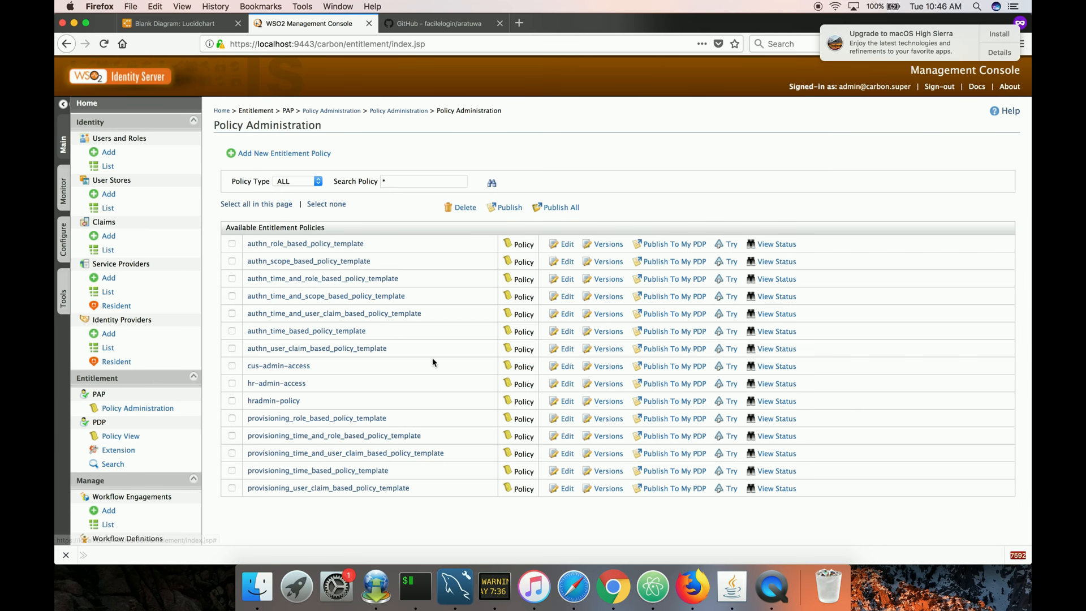
Rename the Desktop copy of xacml.policy to xacml.xml in the terminal.
{"action": "left_click", "coordinate": [415, 587]}
{"action": "type", "text": "mv ~/De"}
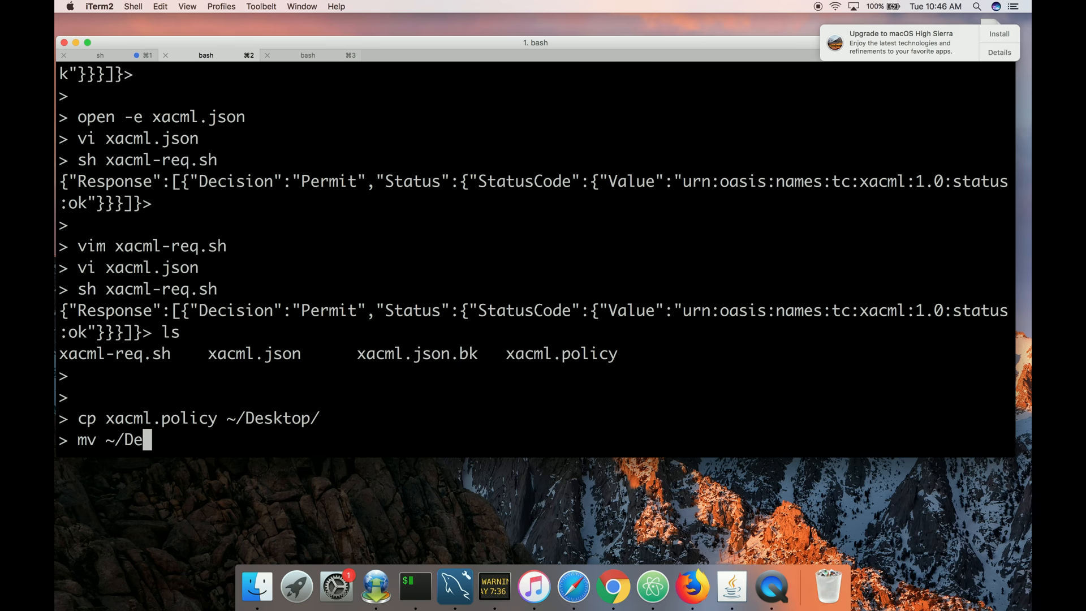
{"action": "key", "text": "Tab"}
{"action": "type", "text": "x"}
{"action": "key", "text": "Tab"}
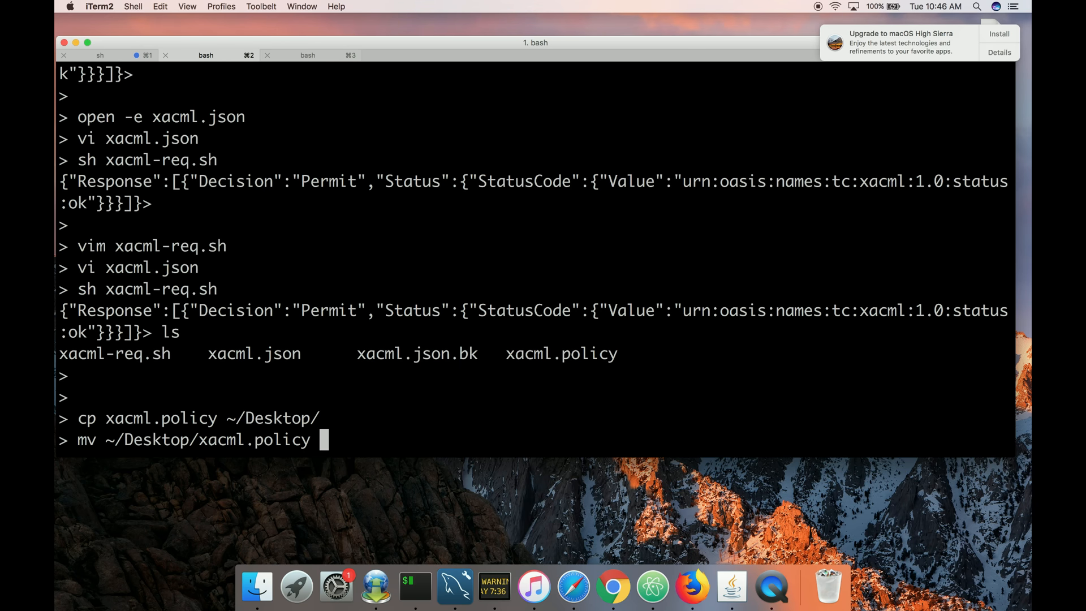
{"action": "type", "text": "~/De"}
{"action": "key", "text": "Tab"}
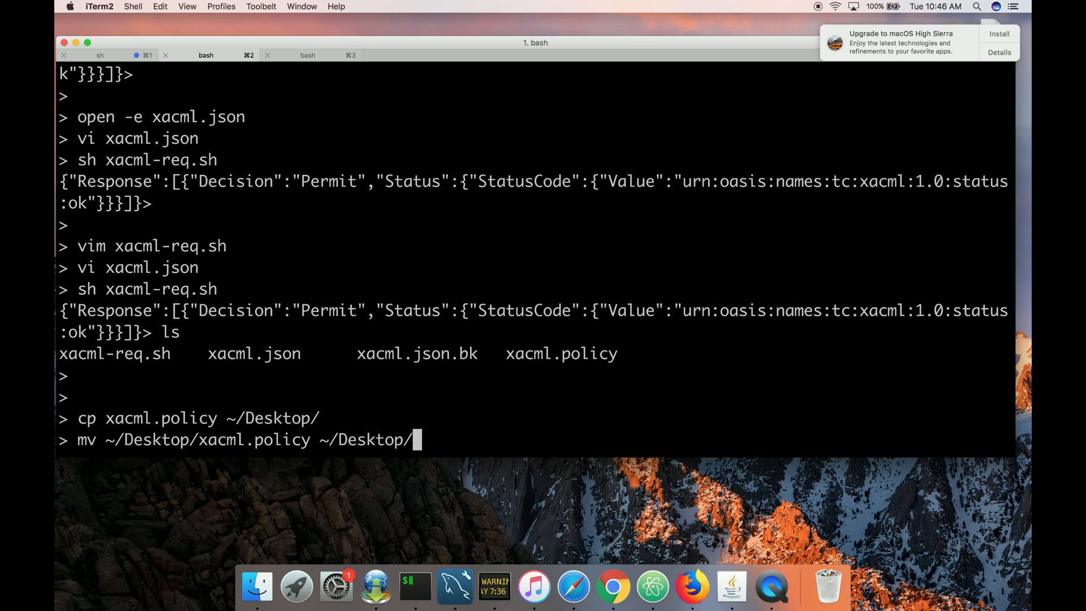
{"action": "type", "text": "x"}
{"action": "key", "text": "Tab"}
{"action": "key", "text": "BackSpace"}
{"action": "key", "text": "BackSpace"}
{"action": "key", "text": "BackSpace"}
{"action": "key", "text": "BackSpace"}
{"action": "key", "text": "BackSpace"}
{"action": "key", "text": "BackSpace"}
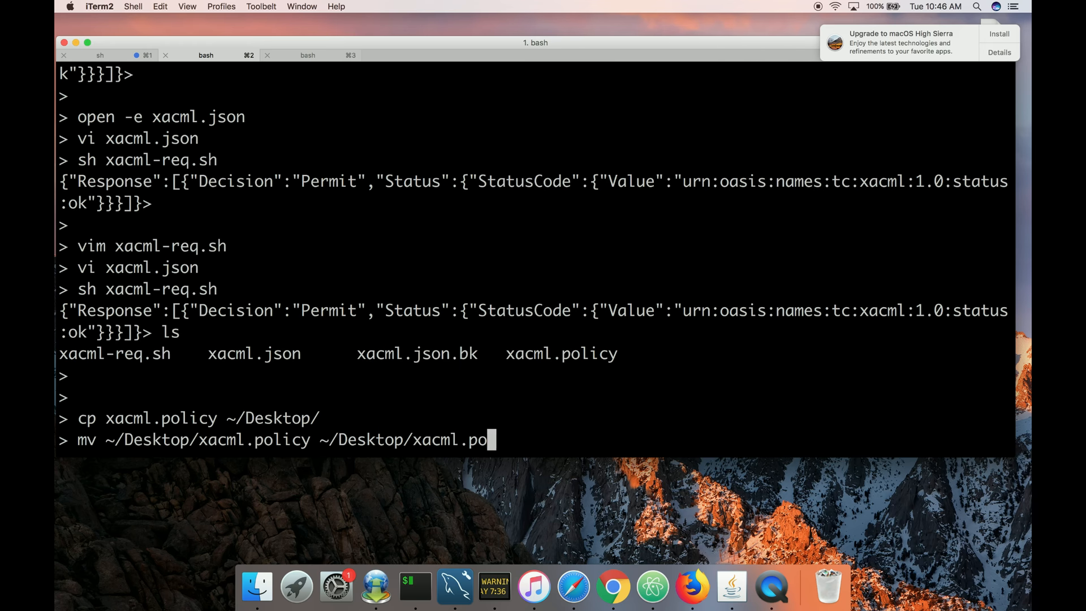
{"action": "type", "text": "xml"}
{"action": "key", "text": "Return"}
{"action": "key", "text": "ctrl+Left"}
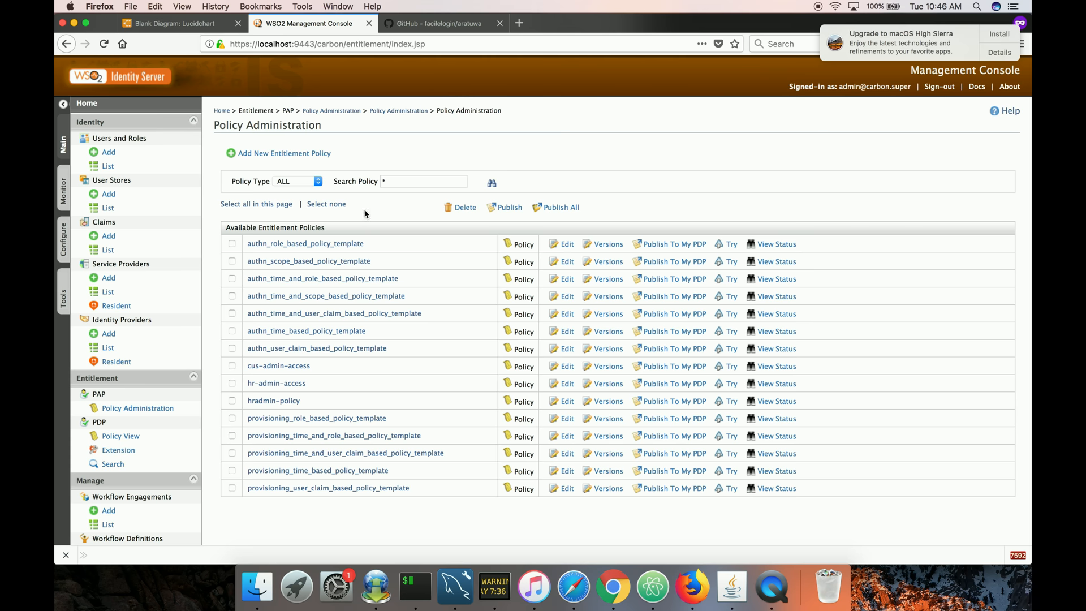
Import xacml.xml from the Desktop as a new entitlement policy and upload it.
{"action": "left_click", "coordinate": [303, 153]}
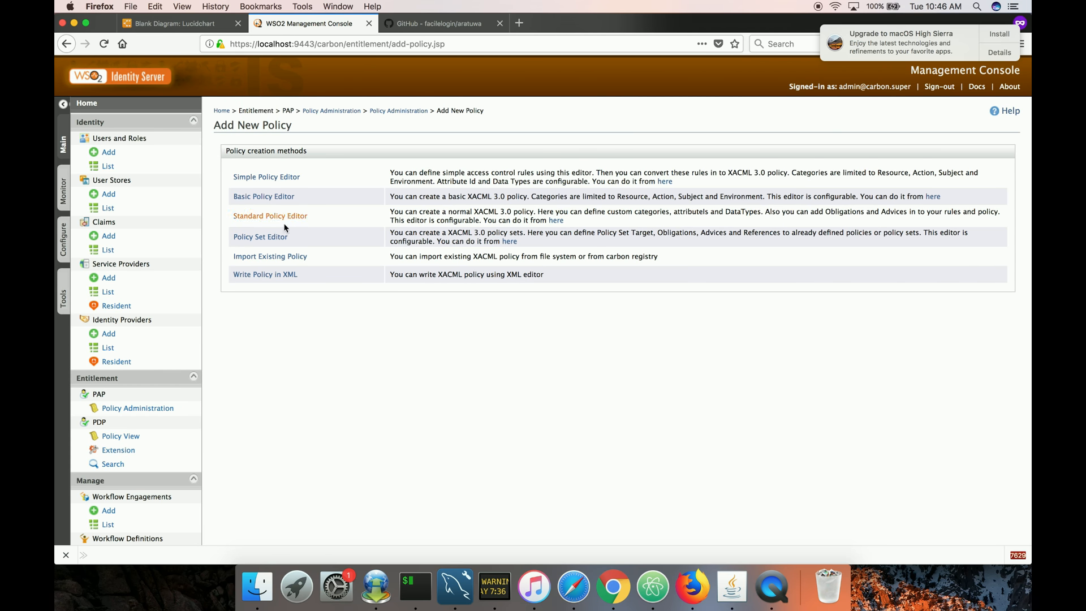
{"action": "left_click", "coordinate": [279, 257]}
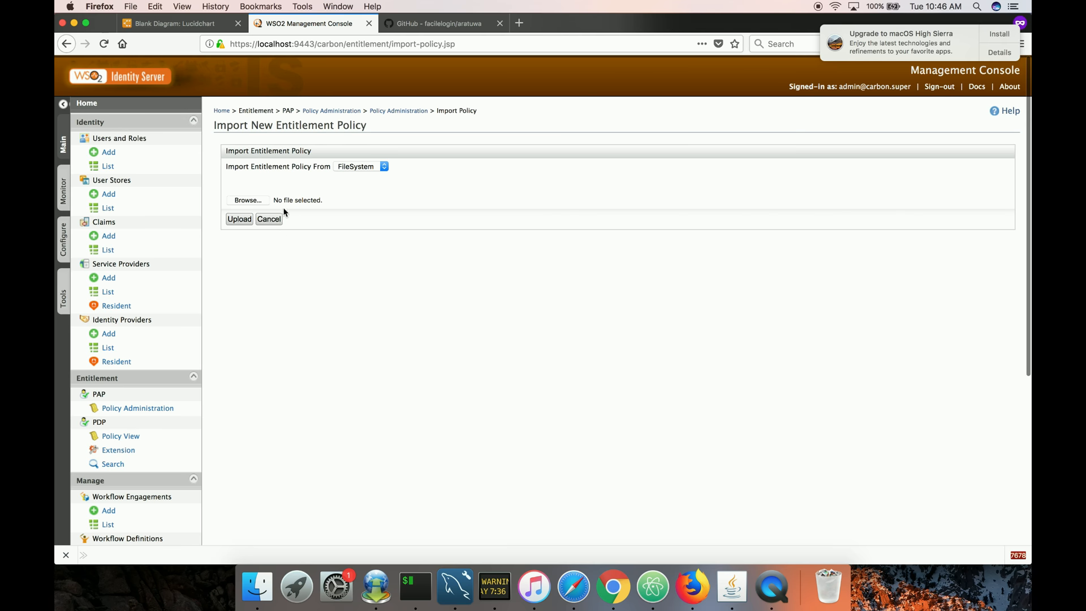
{"action": "left_click", "coordinate": [254, 202]}
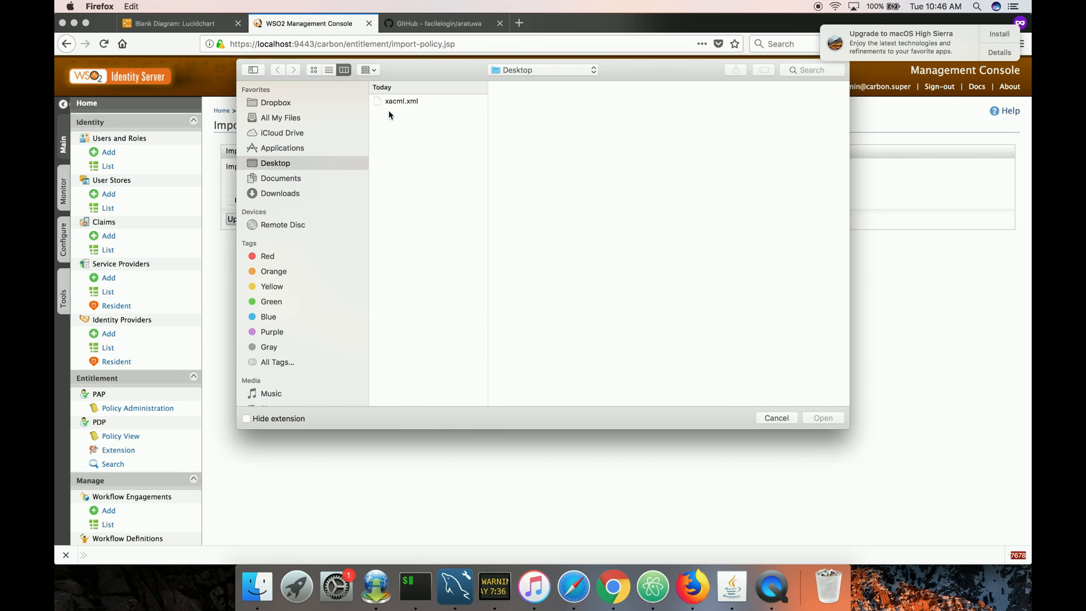
{"action": "left_click", "coordinate": [398, 103]}
{"action": "left_click", "coordinate": [824, 418]}
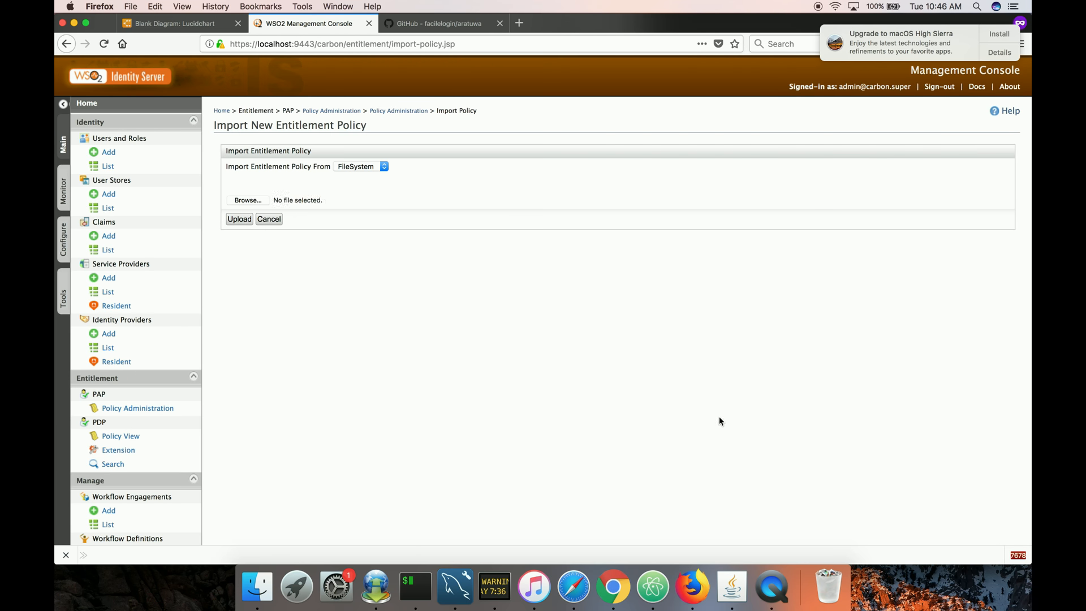
{"action": "left_click", "coordinate": [240, 220]}
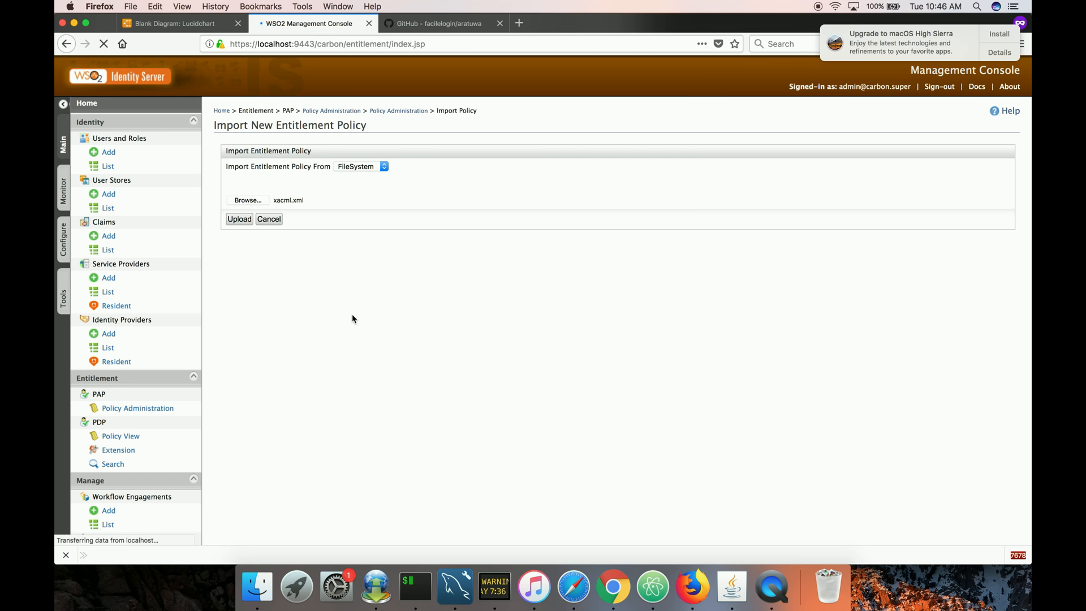
{"action": "left_click", "coordinate": [423, 341]}
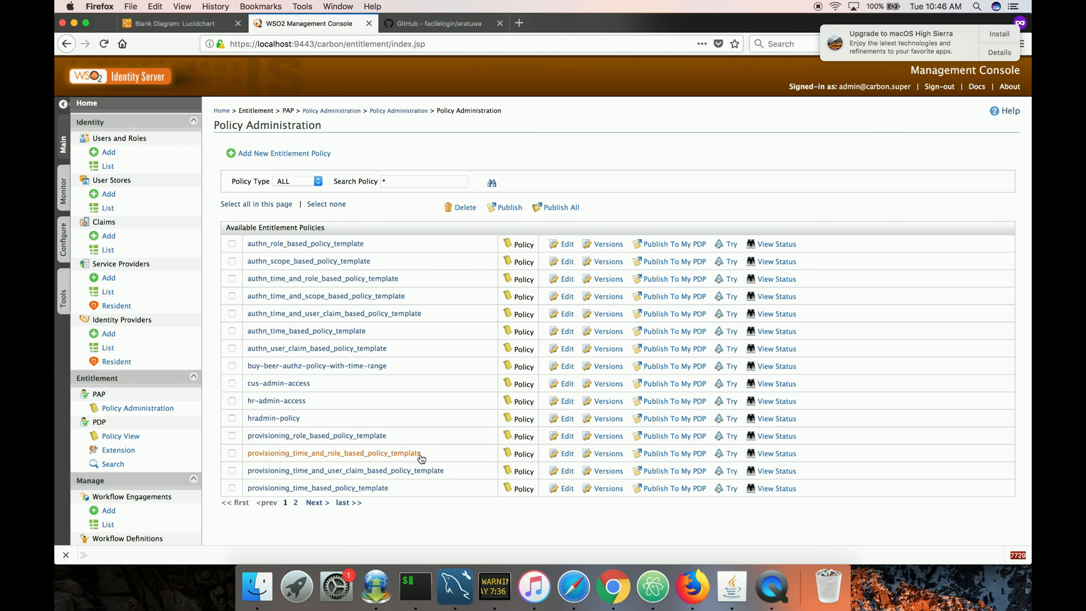
Open buy-beer-authz-policy-with-time-range from the policy list and review its XML source in the policy editor.
{"action": "left_click", "coordinate": [342, 502]}
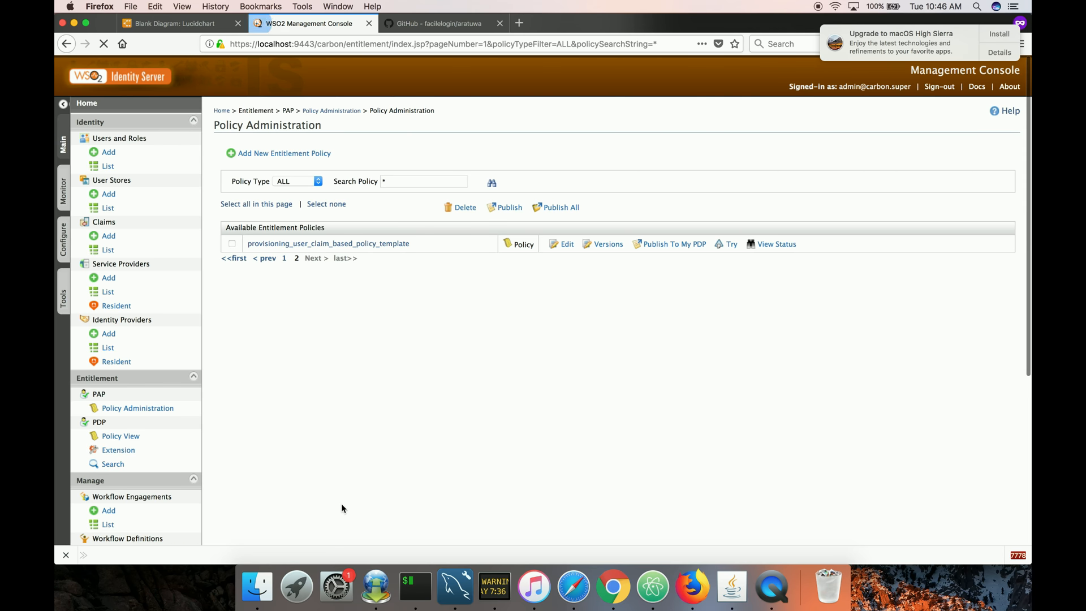
{"action": "left_click", "coordinate": [285, 258]}
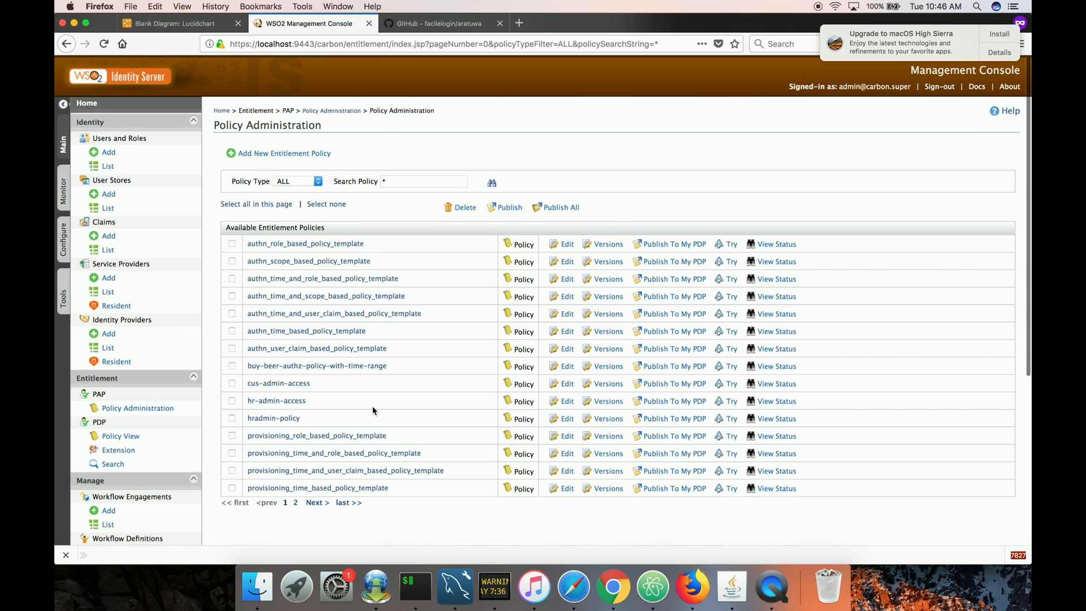
{"action": "left_click", "coordinate": [320, 369]}
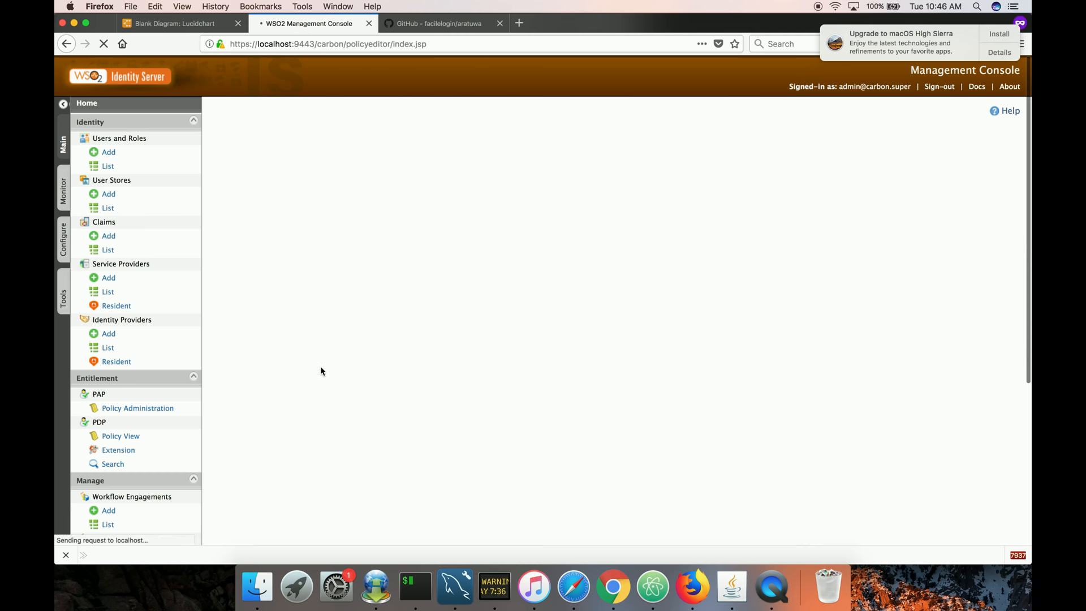
{"action": "scroll", "coordinate": [350, 384], "scroll_direction": "down", "scroll_amount": 3}
{"action": "scroll", "coordinate": [359, 393], "scroll_direction": "down", "scroll_amount": 5}
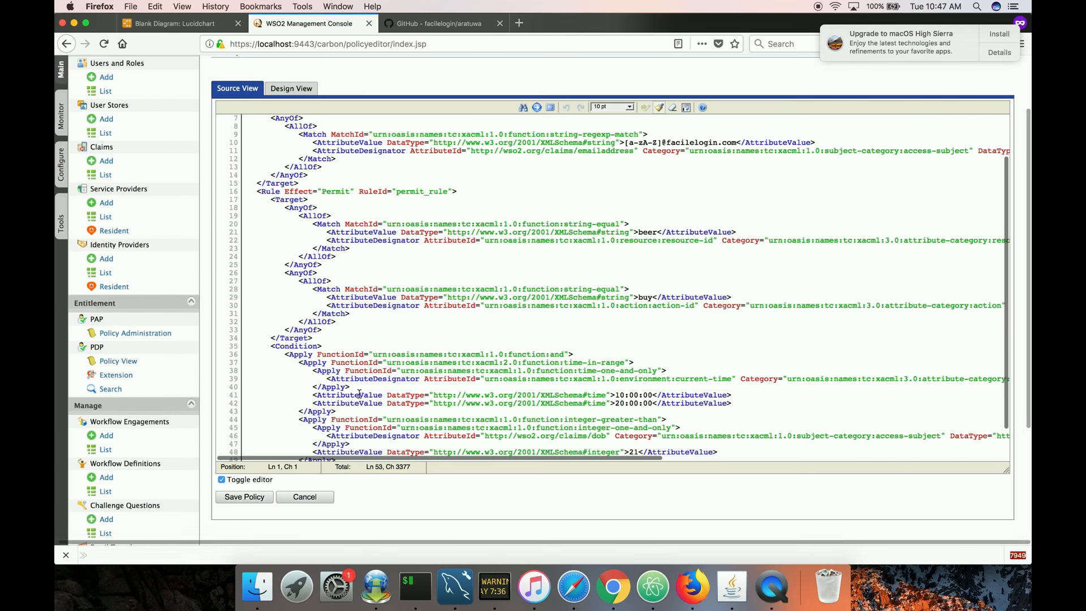
{"action": "scroll", "coordinate": [360, 393], "scroll_direction": "up", "scroll_amount": 5}
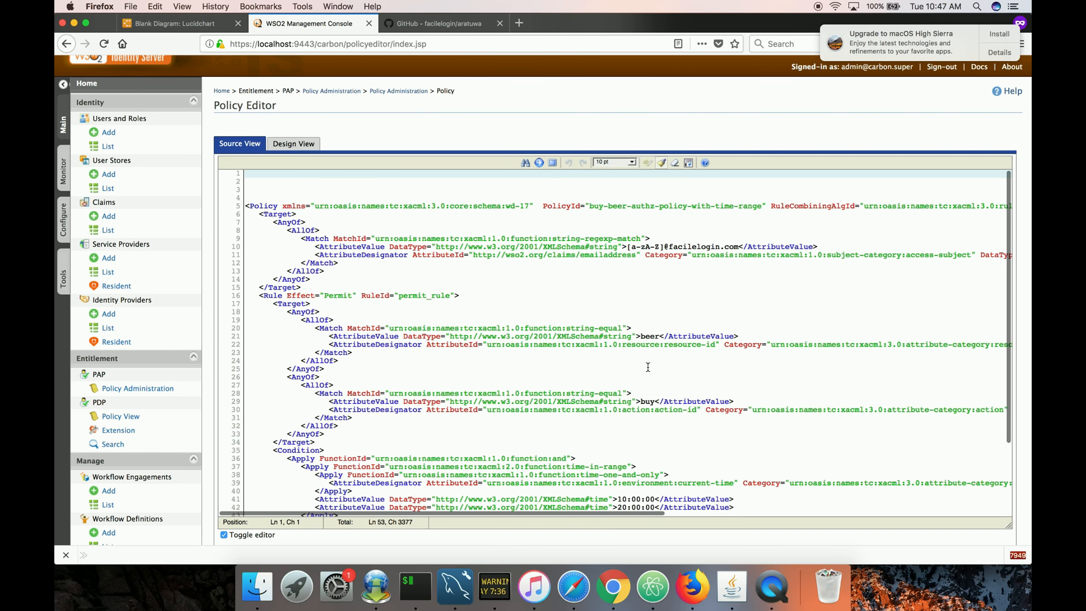
{"action": "scroll", "coordinate": [648, 368], "scroll_direction": "down", "scroll_amount": 4}
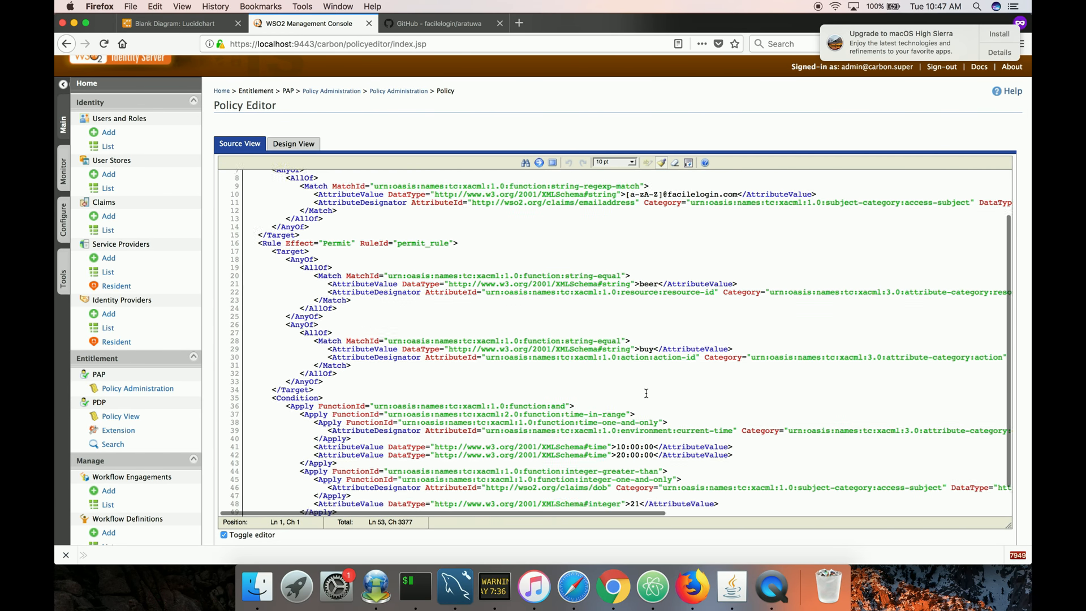
{"action": "scroll", "coordinate": [646, 393], "scroll_direction": "down", "scroll_amount": 2}
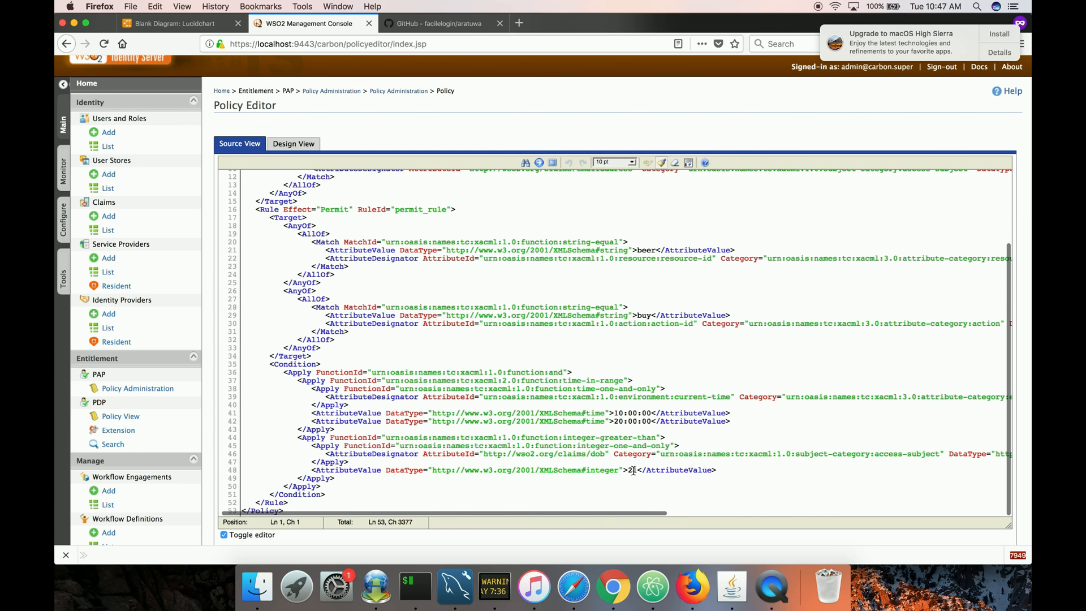
{"action": "scroll", "coordinate": [654, 448], "scroll_direction": "up", "scroll_amount": 2}
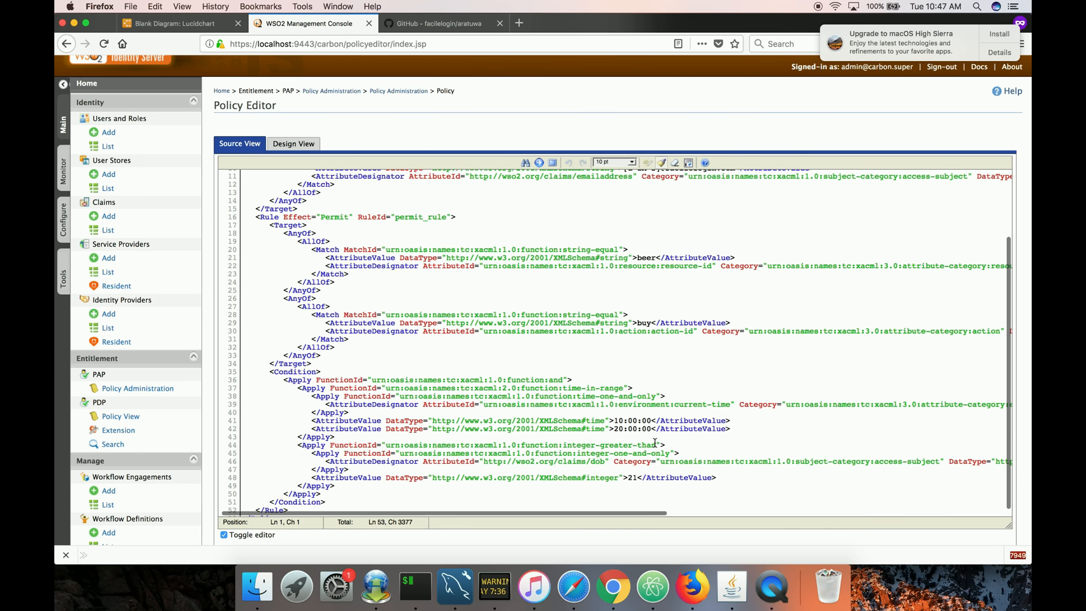
{"action": "scroll", "coordinate": [654, 443], "scroll_direction": "up", "scroll_amount": 5}
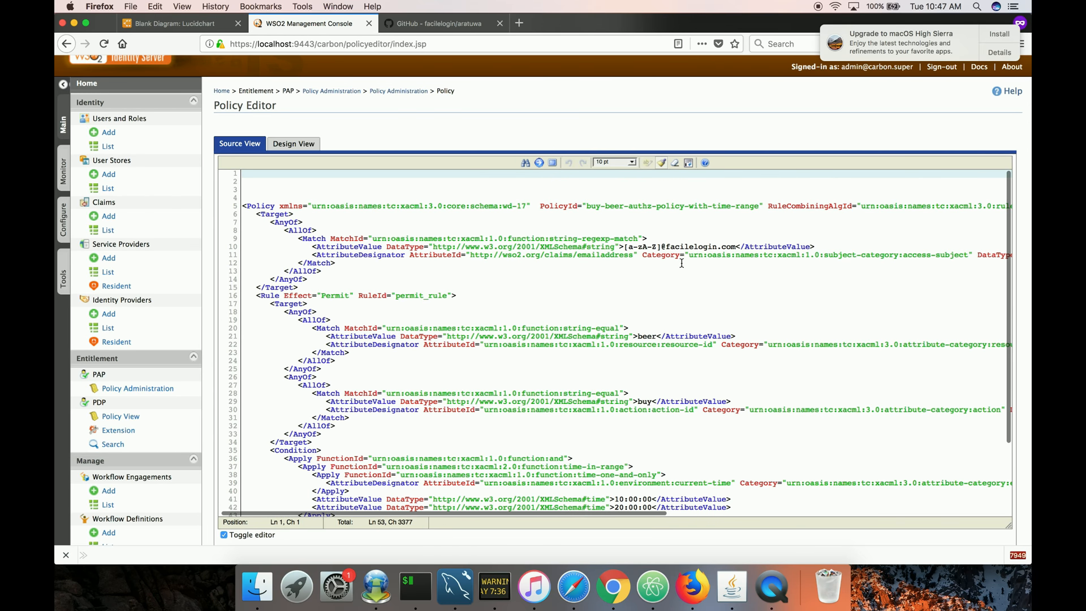
{"action": "scroll", "coordinate": [682, 263], "scroll_direction": "down", "scroll_amount": 1}
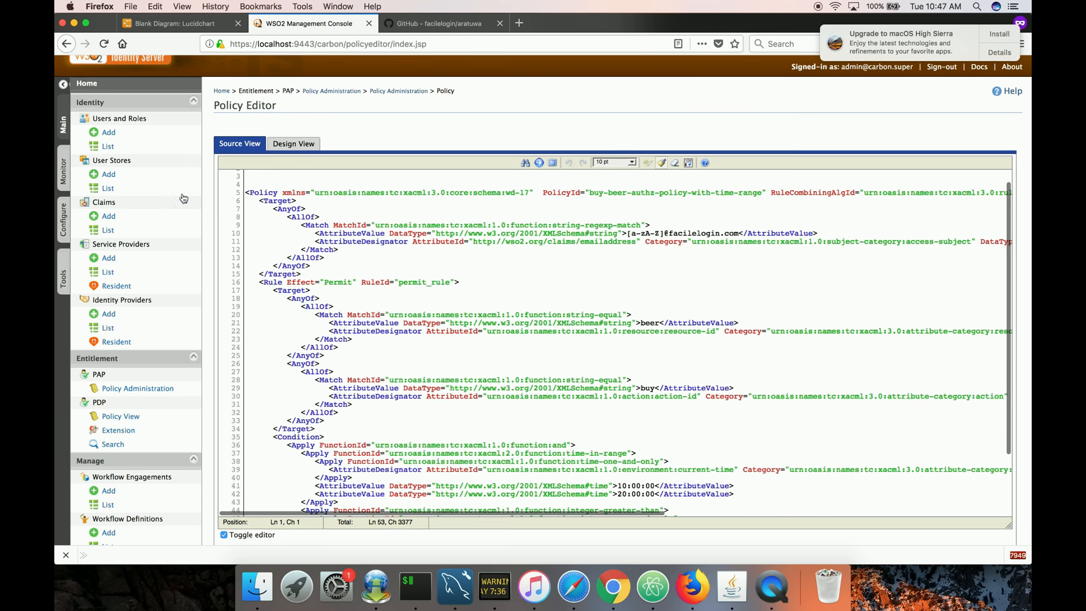
Open the non-admin user's profile from the user list to review it, and close it without changes.
{"action": "left_click", "coordinate": [138, 149]}
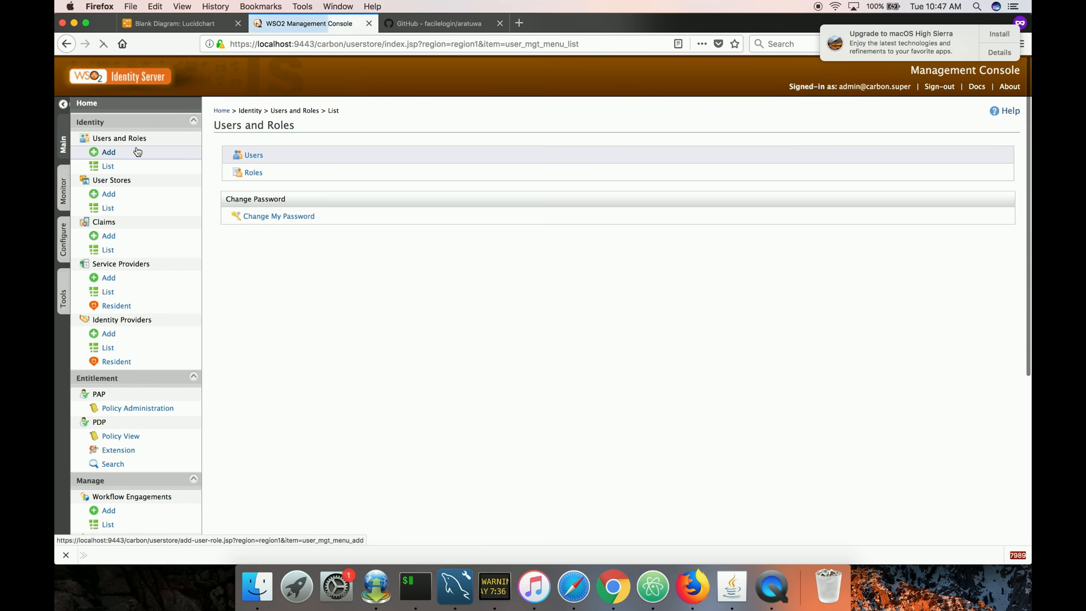
{"action": "left_click", "coordinate": [253, 156]}
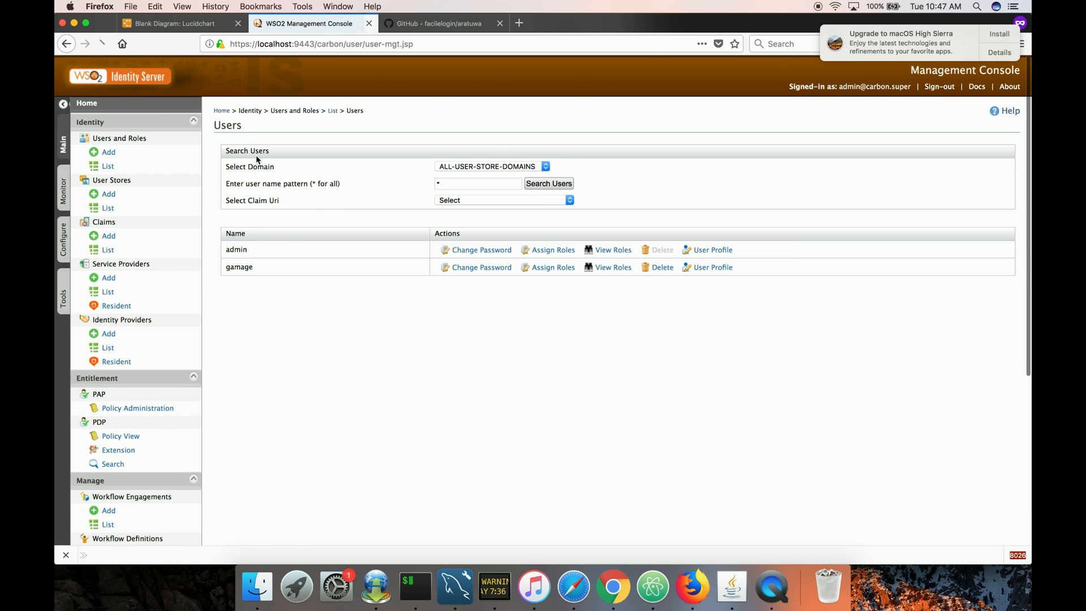
{"action": "left_click", "coordinate": [710, 267]}
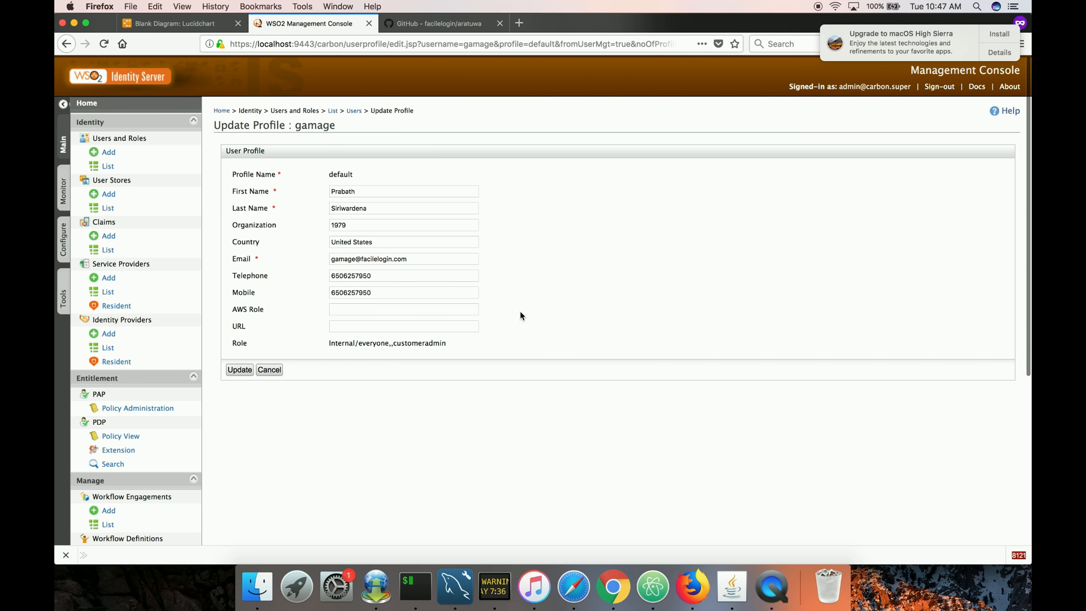
{"action": "left_click", "coordinate": [269, 370]}
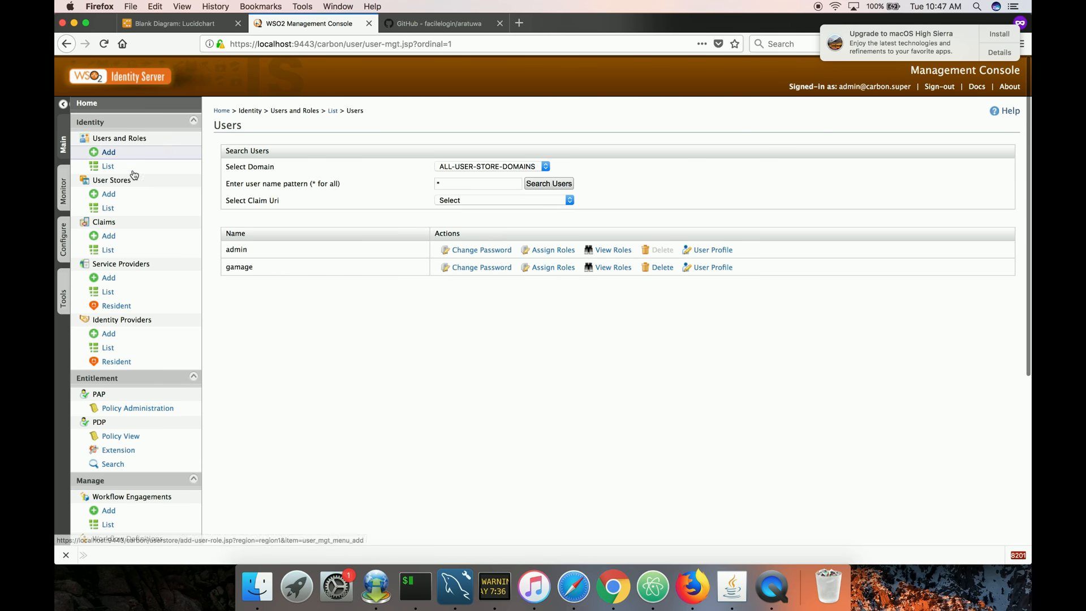
Find the Birth Date claim among the wso2.org/claims local claims and change its display name and description to Age.
{"action": "left_click", "coordinate": [116, 250]}
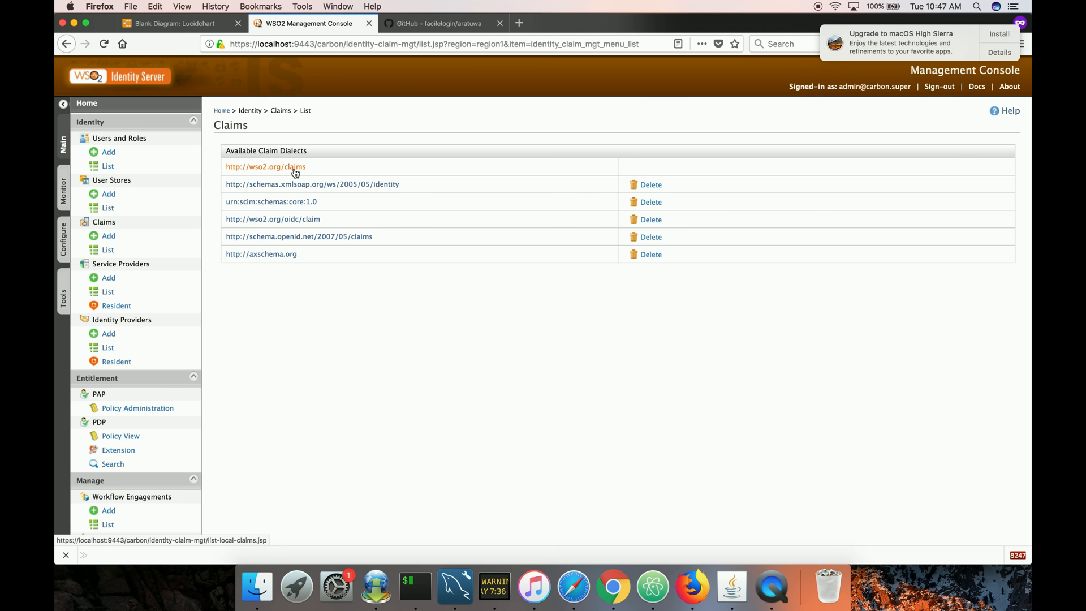
{"action": "scroll", "coordinate": [388, 316], "scroll_direction": "down", "scroll_amount": 3}
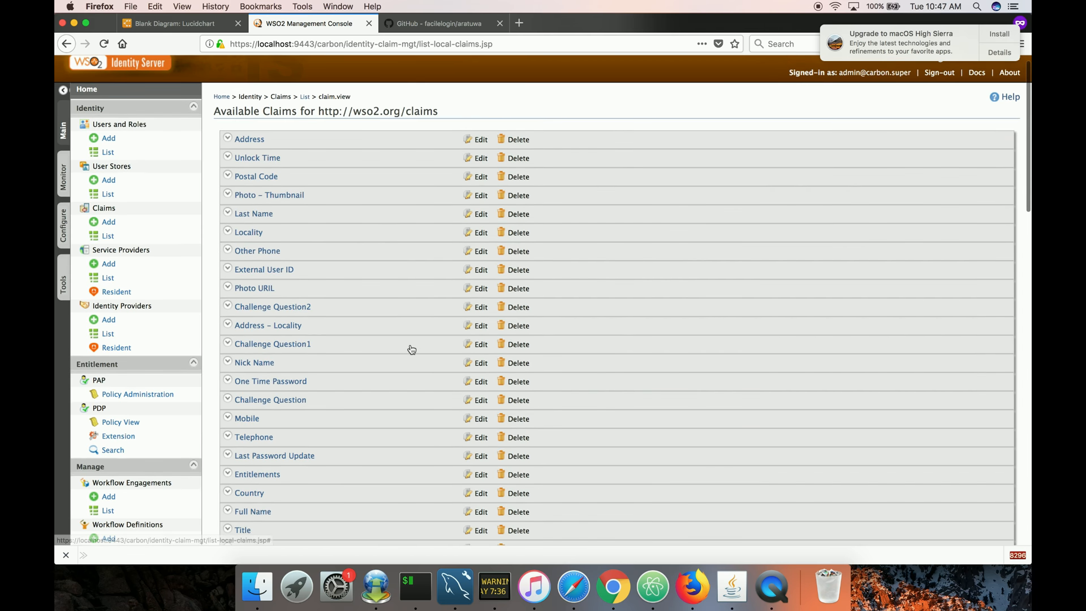
{"action": "scroll", "coordinate": [412, 349], "scroll_direction": "down", "scroll_amount": 10}
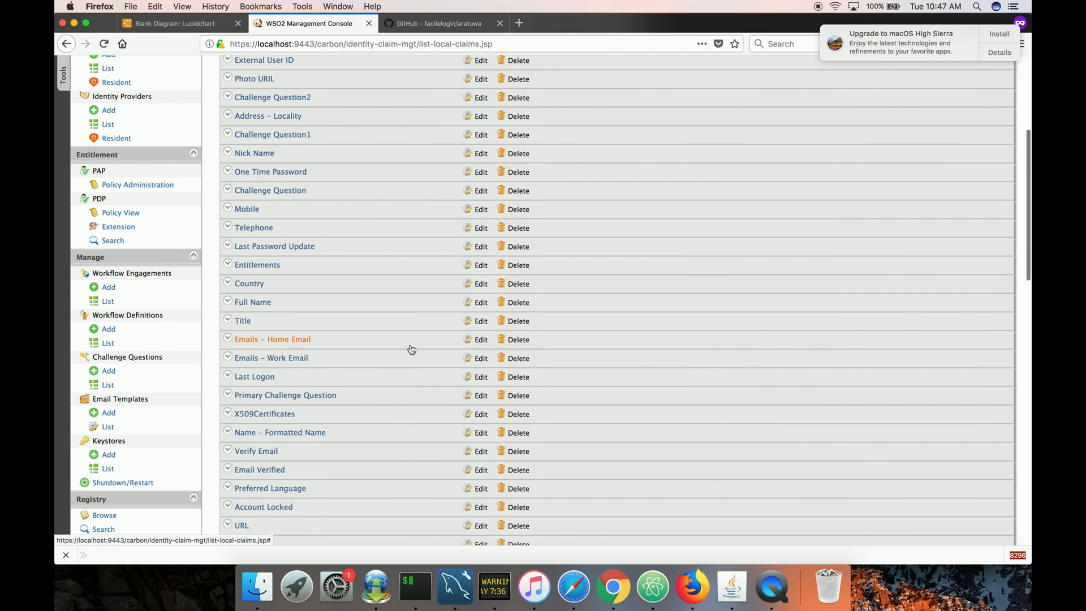
{"action": "scroll", "coordinate": [411, 349], "scroll_direction": "down", "scroll_amount": 7}
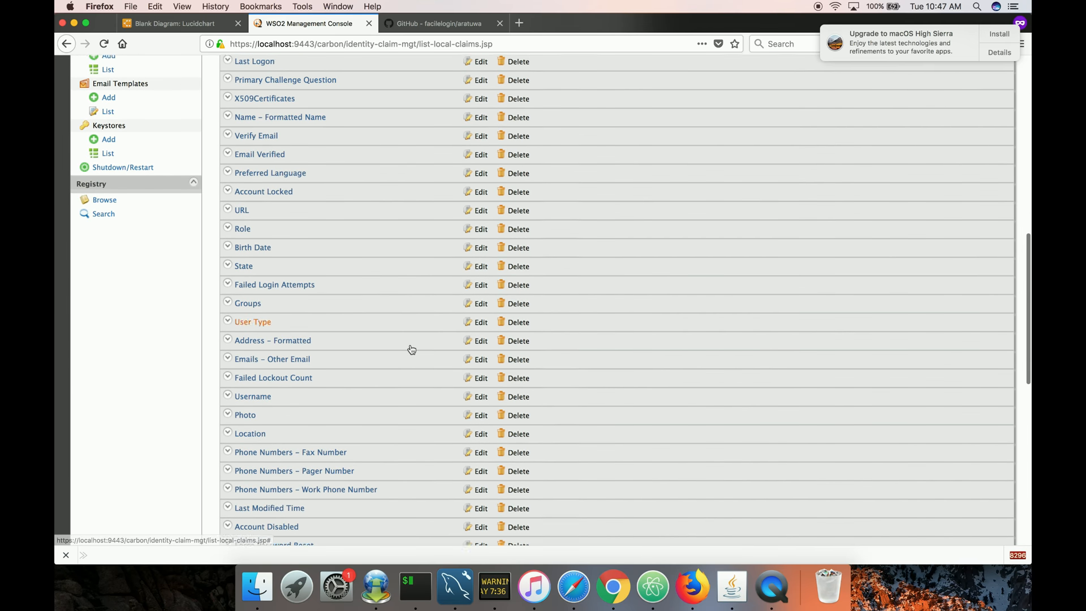
{"action": "scroll", "coordinate": [411, 349], "scroll_direction": "down", "scroll_amount": 9}
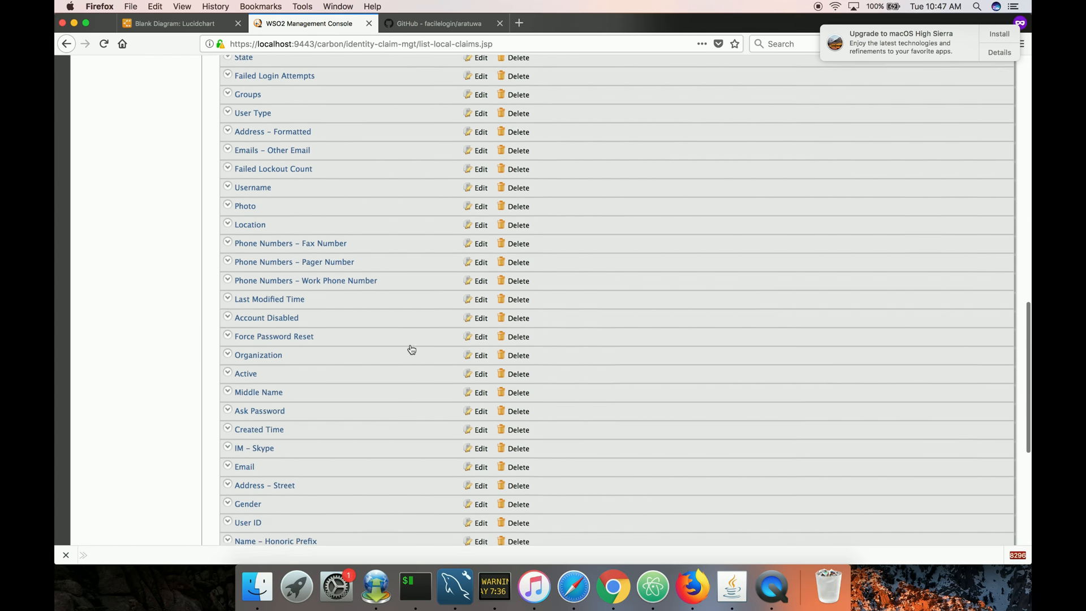
{"action": "key", "text": "super+f"}
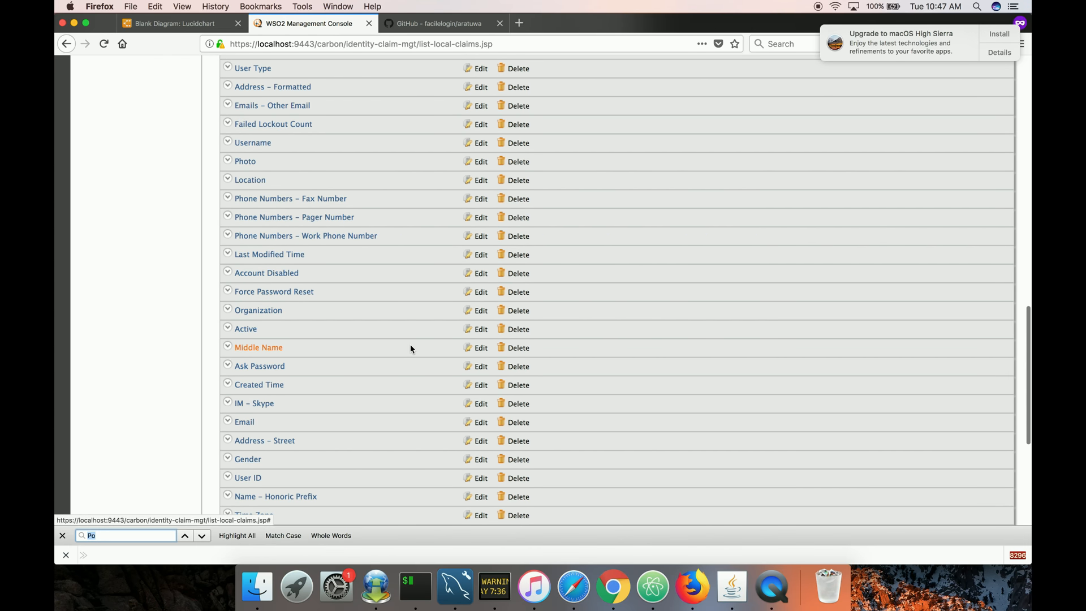
{"action": "type", "text": "Date"}
{"action": "key", "text": "Return"}
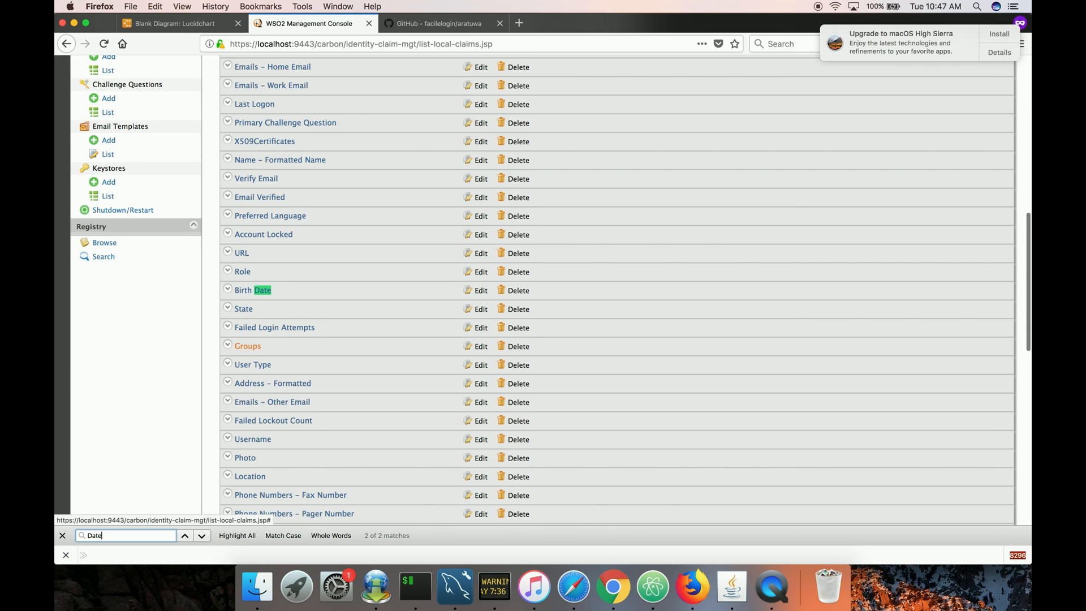
{"action": "left_click", "coordinate": [485, 293]}
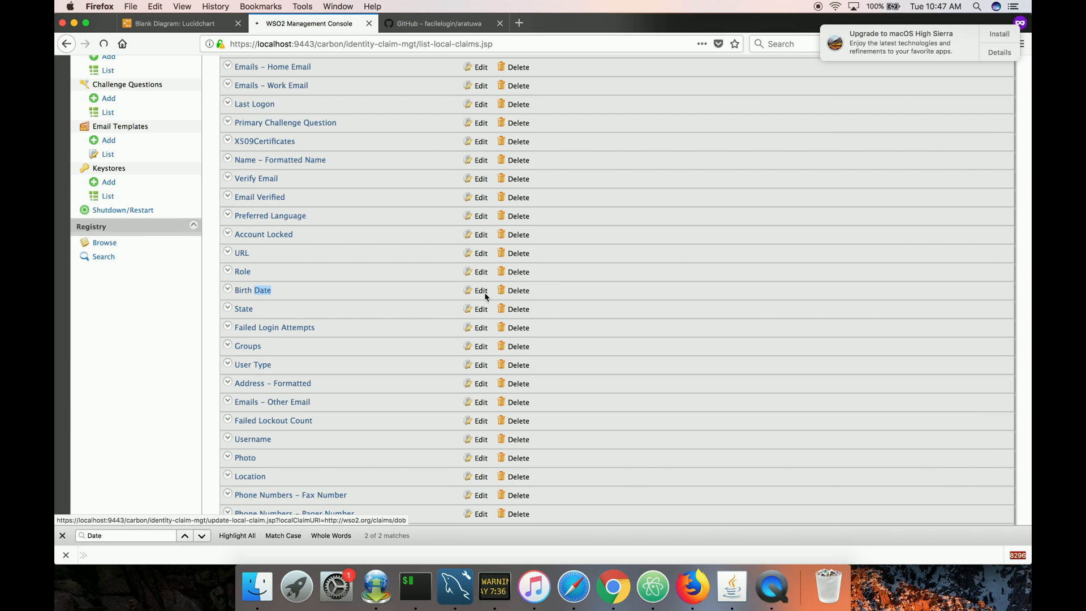
{"action": "left_click_drag", "start_coordinate": [511, 223], "coordinate": [479, 240]}
{"action": "type", "text": "AgeAg"}
{"action": "left_click", "coordinate": [552, 436]}
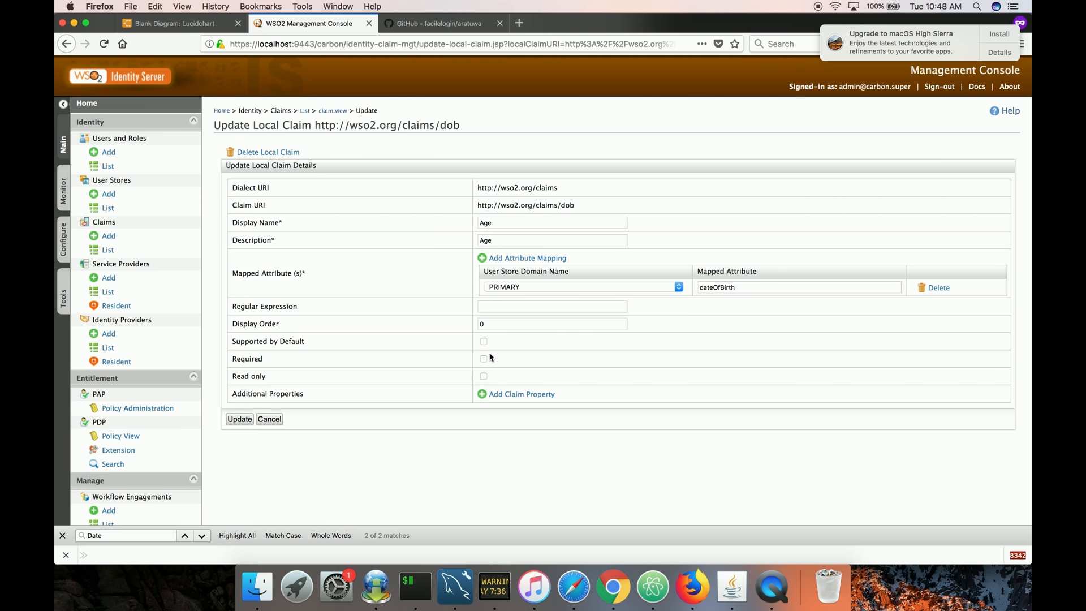
{"action": "left_click", "coordinate": [239, 420]}
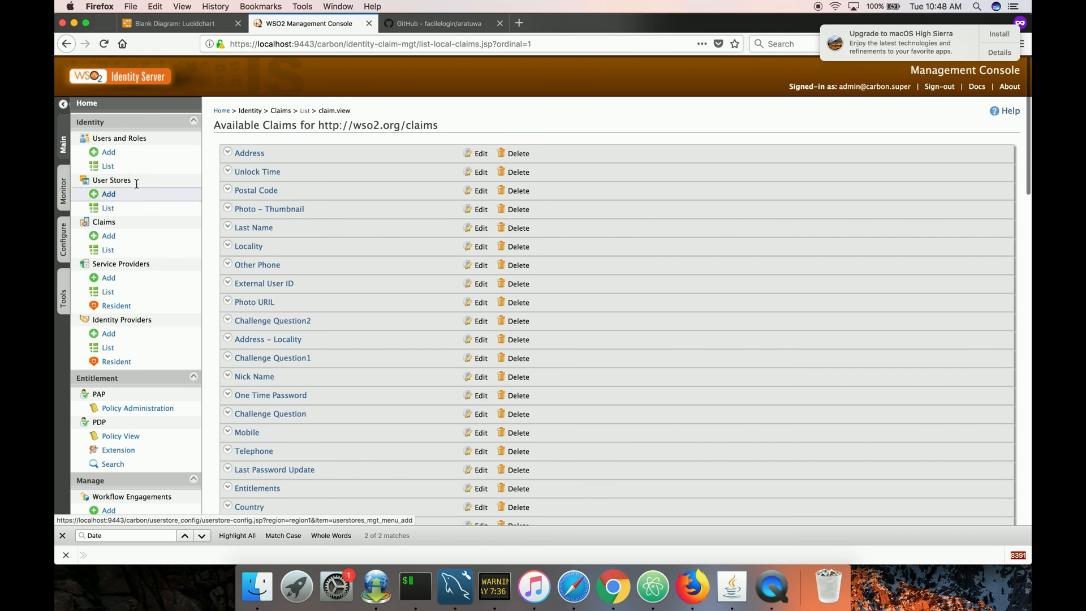
Set the admin user's Age to 25 in the user profile and save it.
{"action": "left_click", "coordinate": [135, 166]}
{"action": "left_click", "coordinate": [251, 154]}
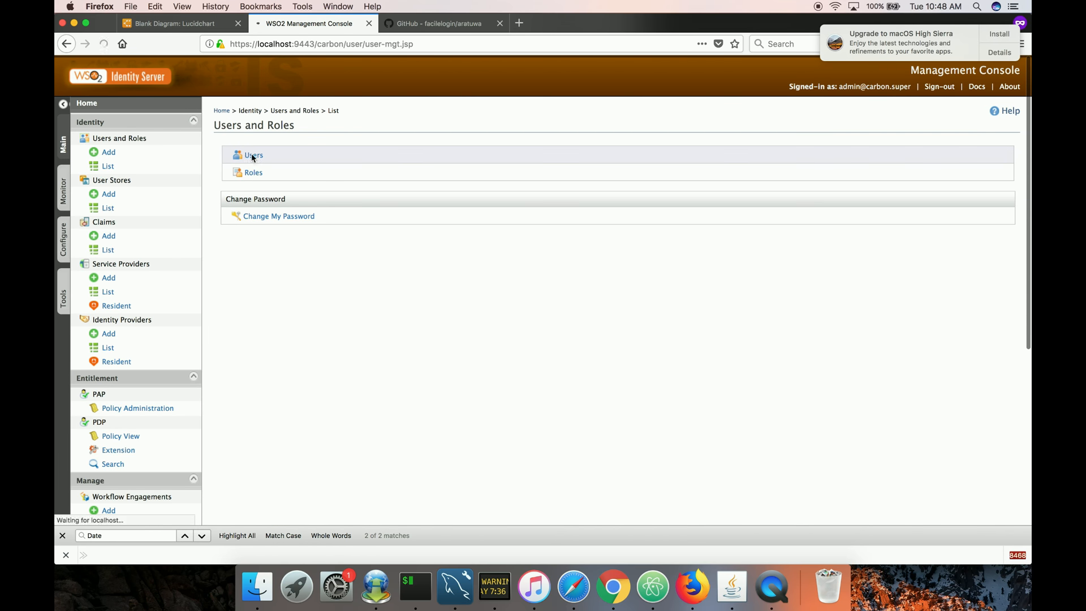
{"action": "left_click", "coordinate": [710, 251]}
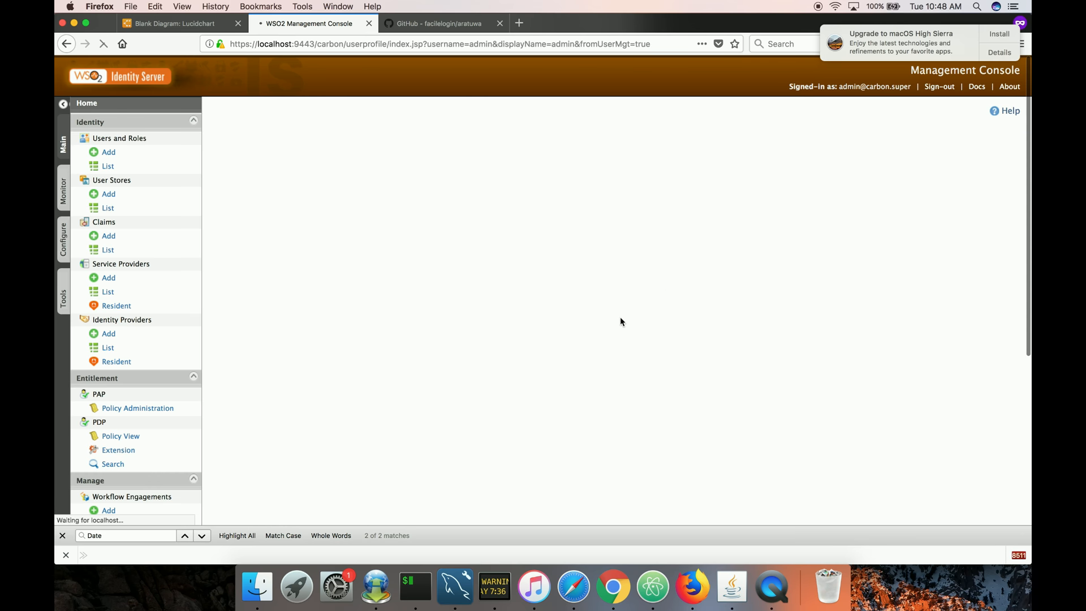
{"action": "left_click", "coordinate": [369, 361]}
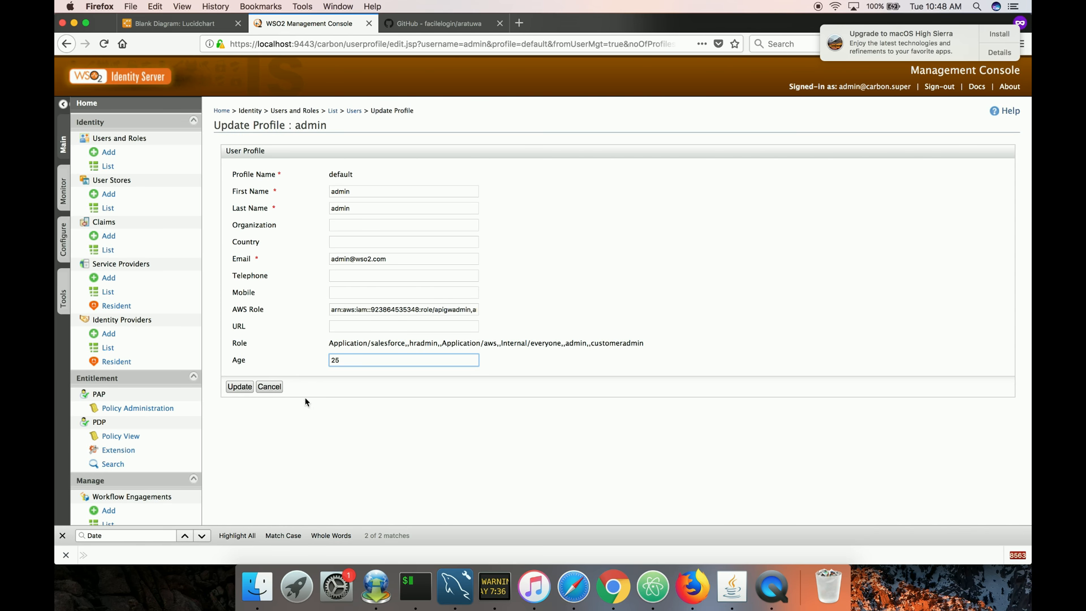
{"action": "left_click", "coordinate": [240, 389]}
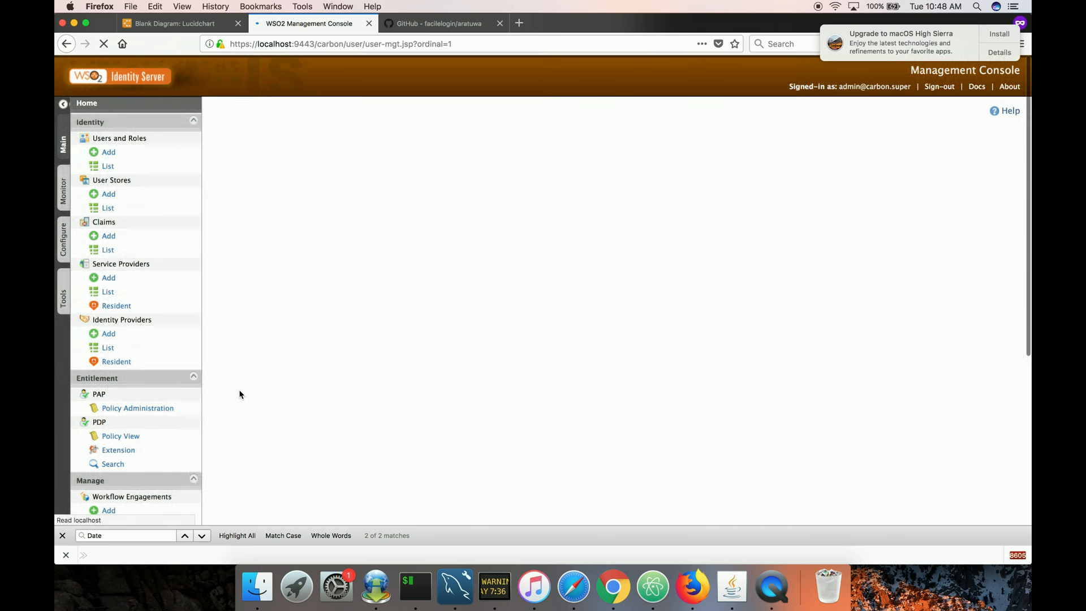
{"action": "left_click", "coordinate": [429, 330]}
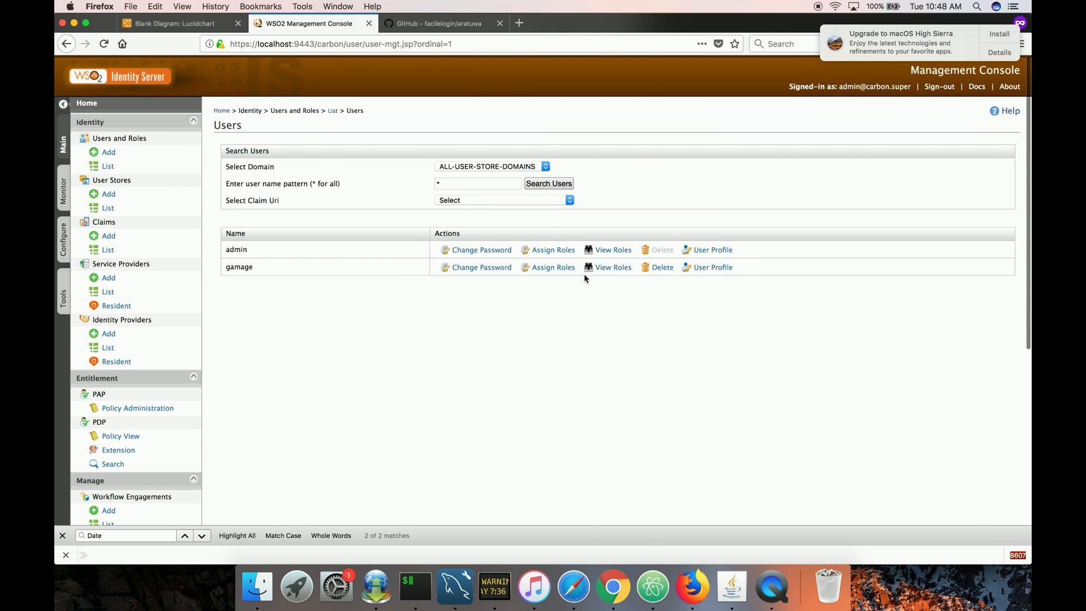
Replace the admin user's email address with a facilelogin.com address and save the profile.
{"action": "left_click", "coordinate": [699, 250]}
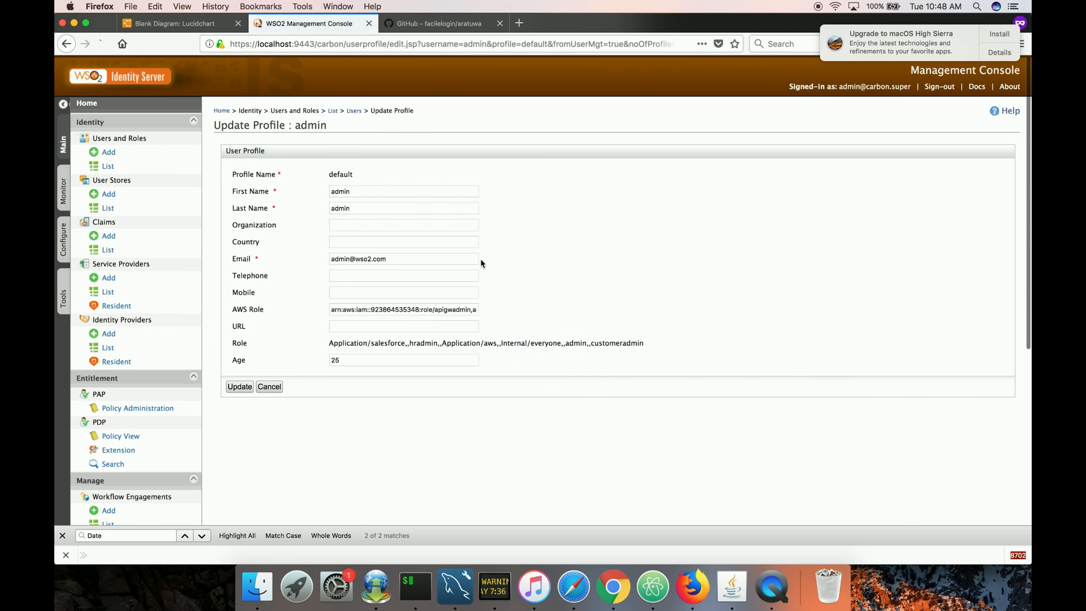
{"action": "triple_click", "coordinate": [362, 258]}
{"action": "type", "text": "acilelogin"}
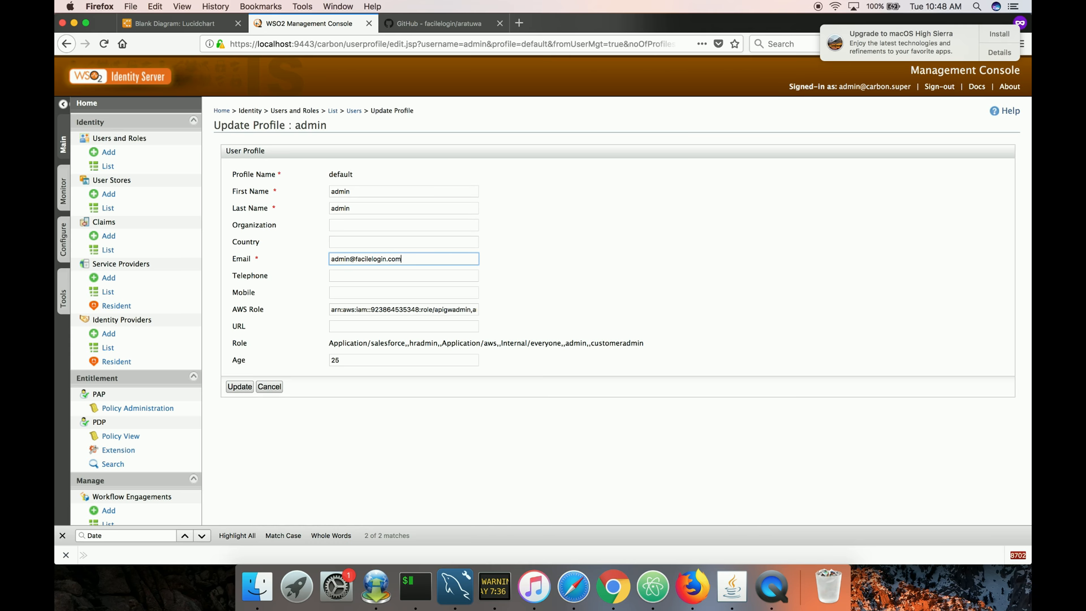
{"action": "left_click", "coordinate": [252, 391]}
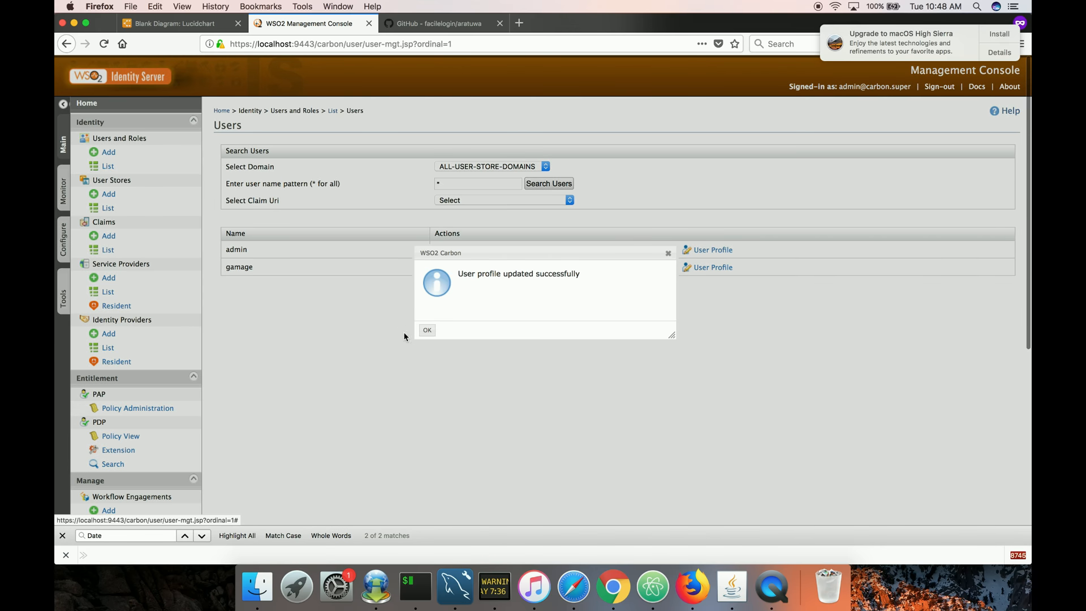
{"action": "left_click", "coordinate": [425, 332]}
Try buy-beer-authz-policy-with-time-range with resource beer, subject admin and action buy, and run Test Evaluate.
{"action": "left_click", "coordinate": [155, 408]}
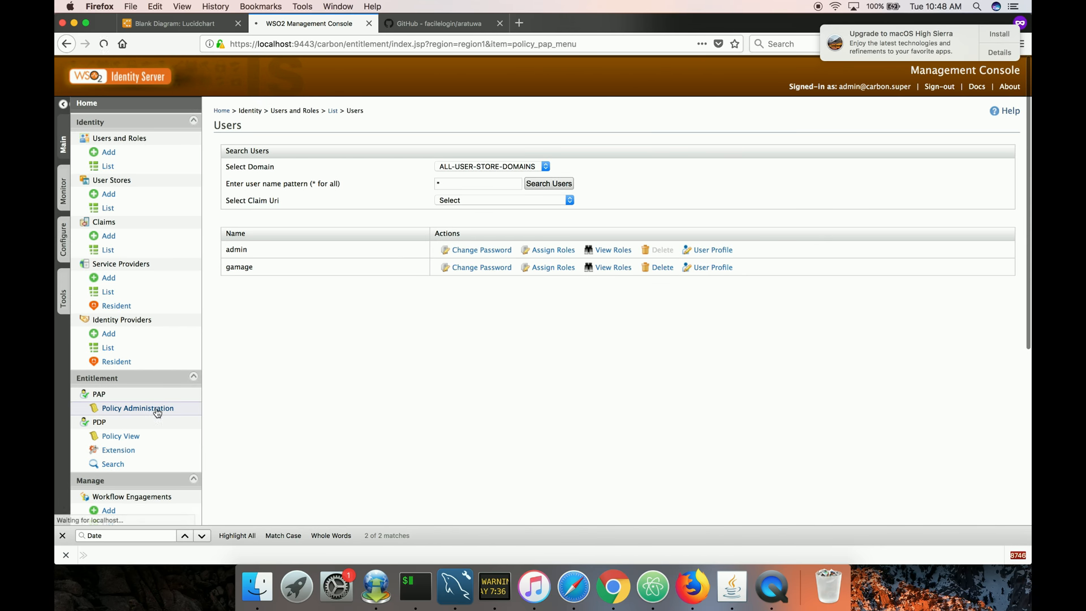
{"action": "scroll", "coordinate": [315, 451], "scroll_direction": "down", "scroll_amount": 2}
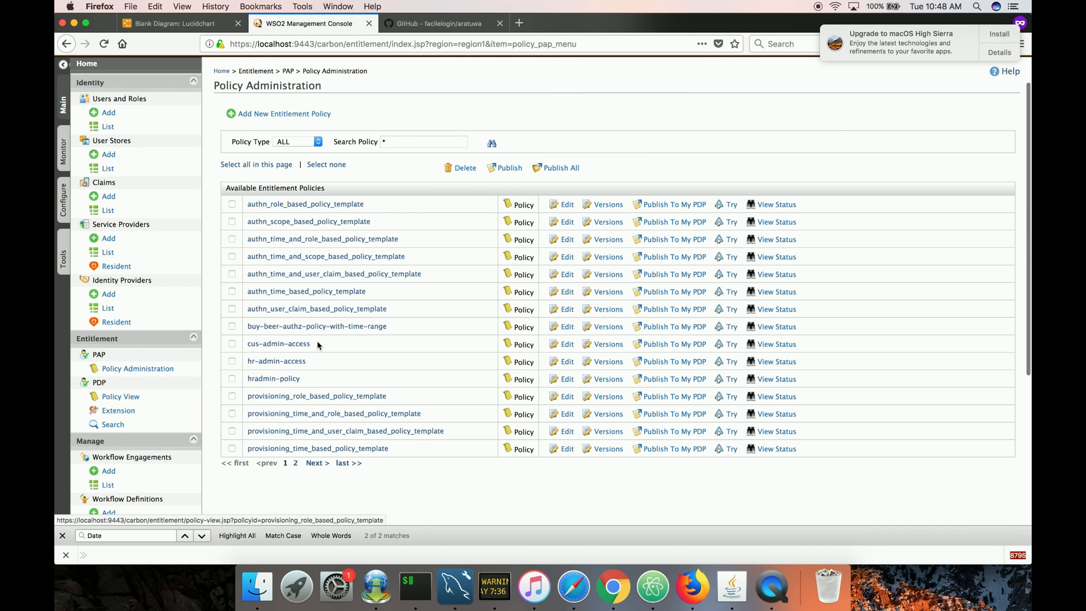
{"action": "left_click", "coordinate": [729, 327]}
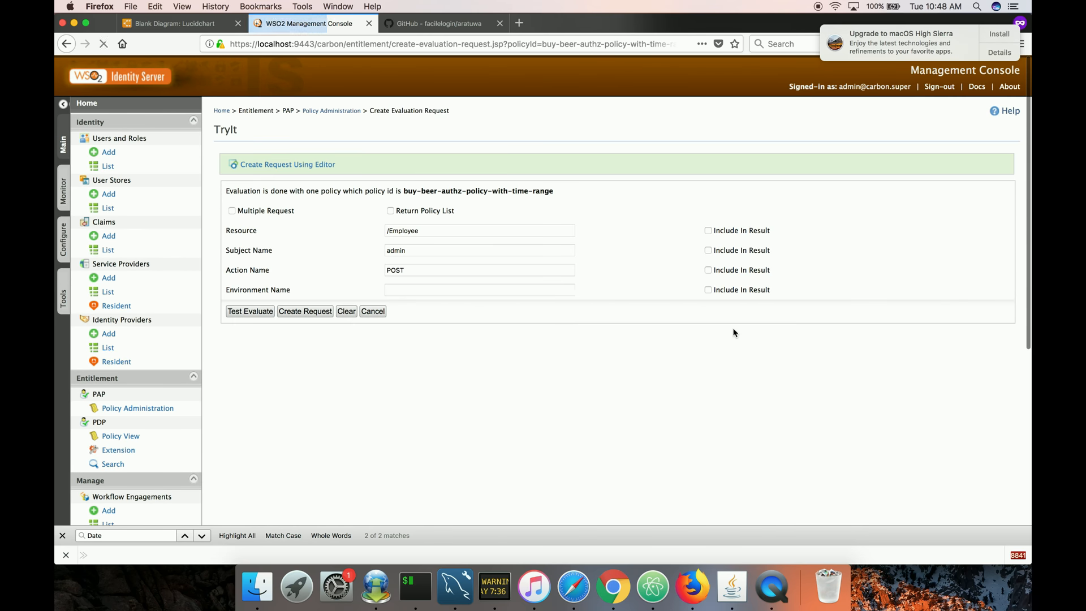
{"action": "triple_click", "coordinate": [430, 227]}
{"action": "type", "text": "beer"}
{"action": "key", "text": "Tab"}
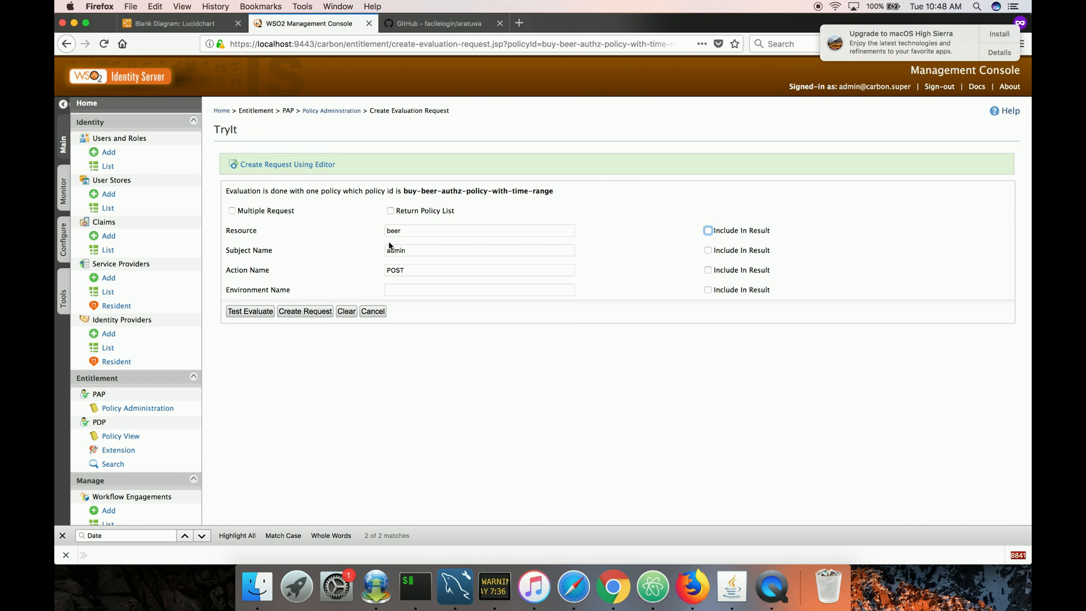
{"action": "double_click", "coordinate": [393, 270]}
{"action": "type", "text": "buy"}
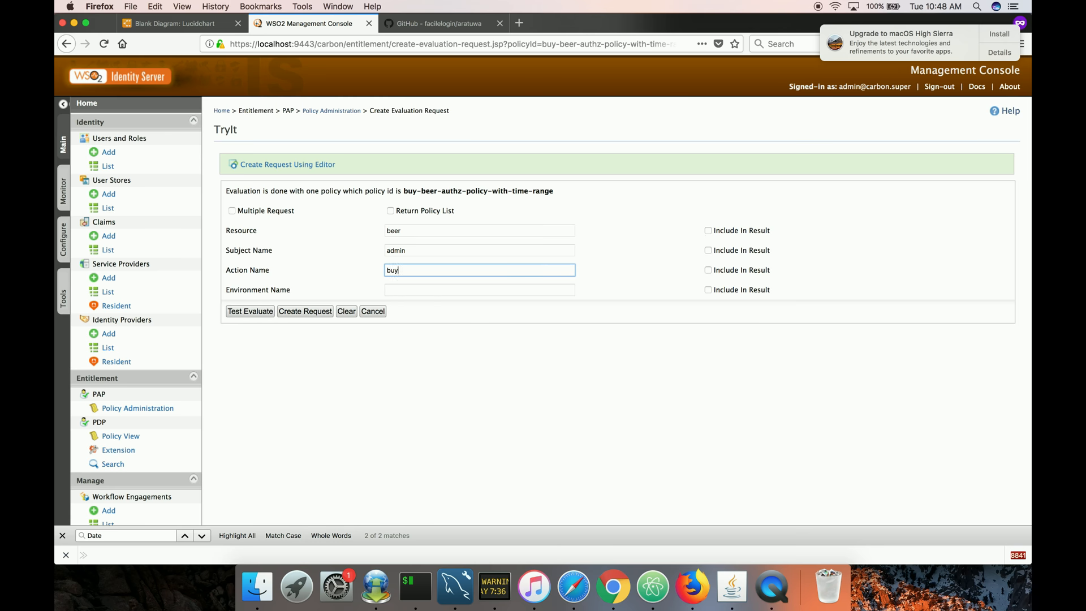
{"action": "left_click", "coordinate": [395, 290]}
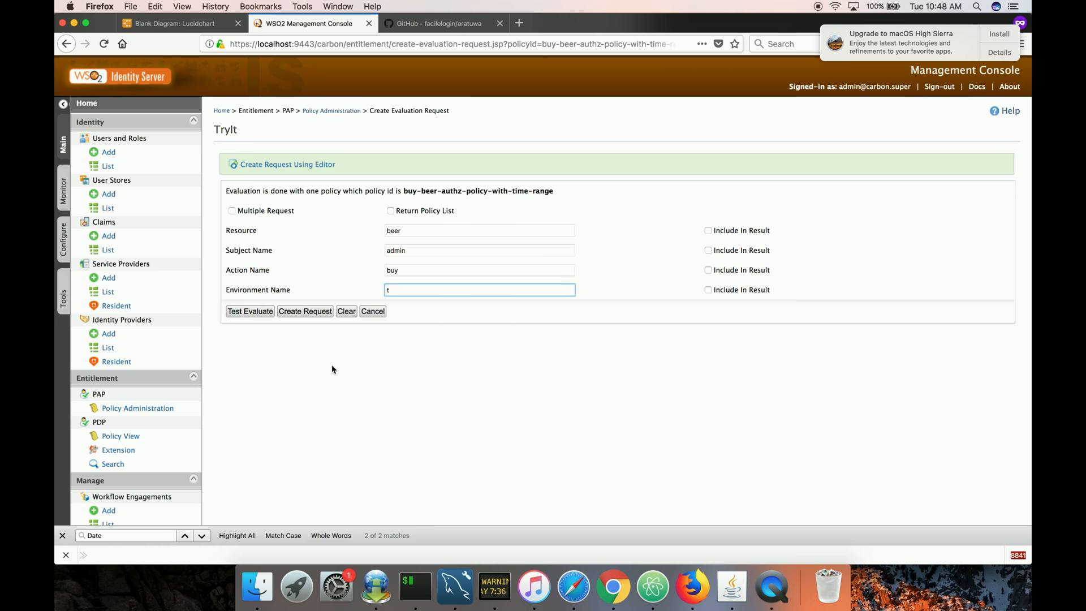
{"action": "left_click", "coordinate": [258, 315]}
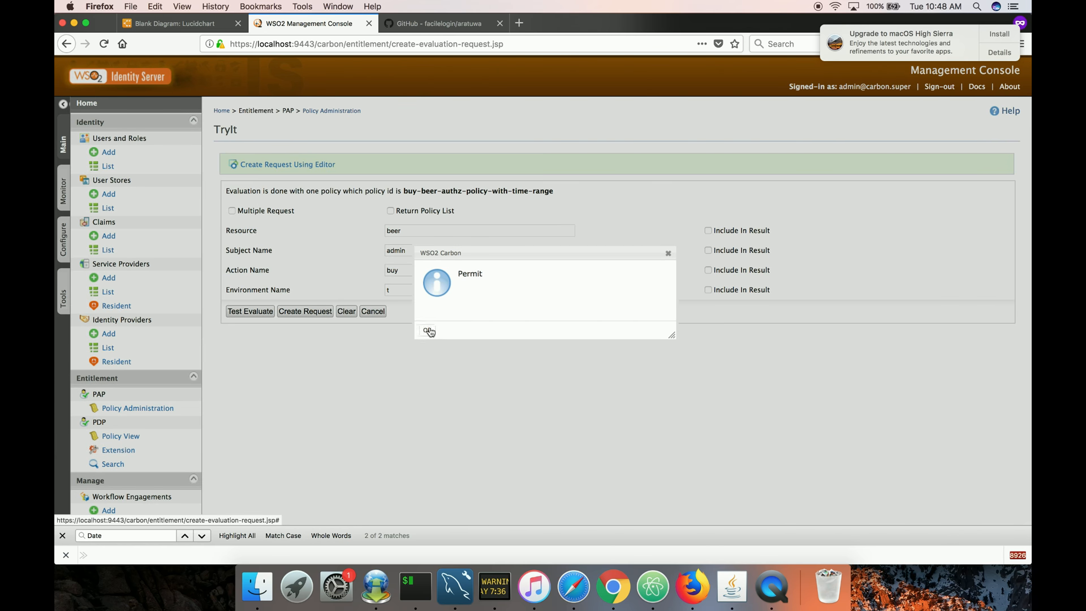
{"action": "left_click", "coordinate": [428, 332]}
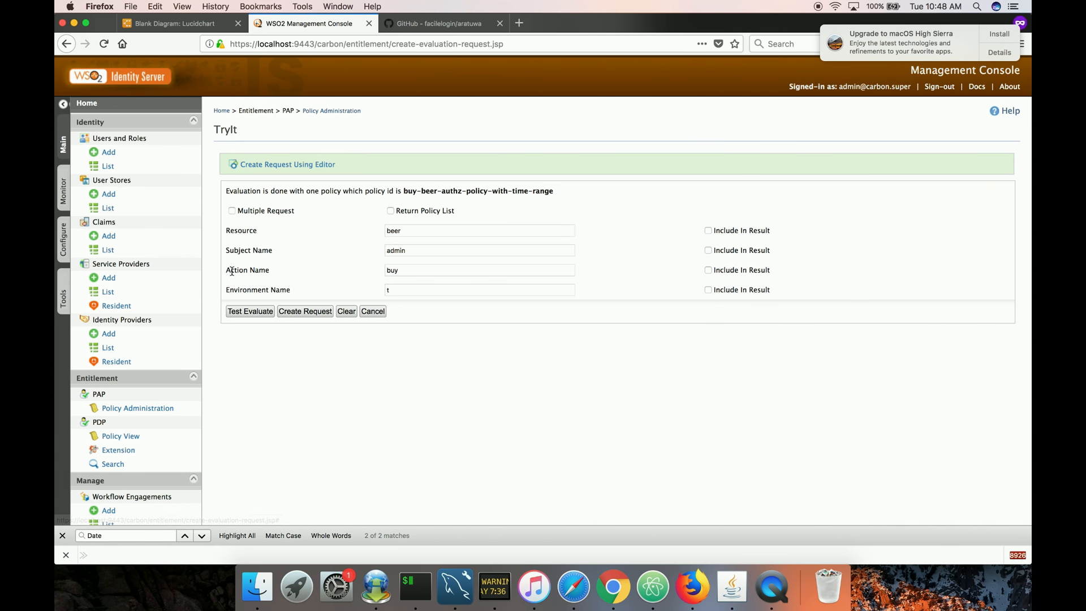
Change the admin user's Age in the profile, save it, and return to the policy administration list.
{"action": "left_click", "coordinate": [107, 166]}
{"action": "left_click", "coordinate": [250, 155]}
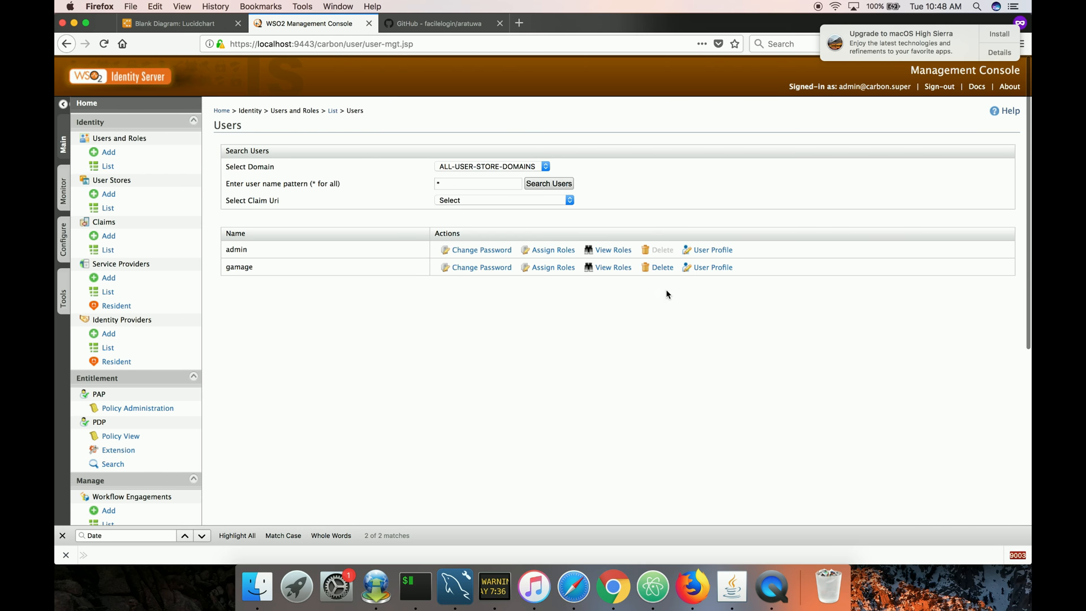
{"action": "left_click", "coordinate": [703, 252]}
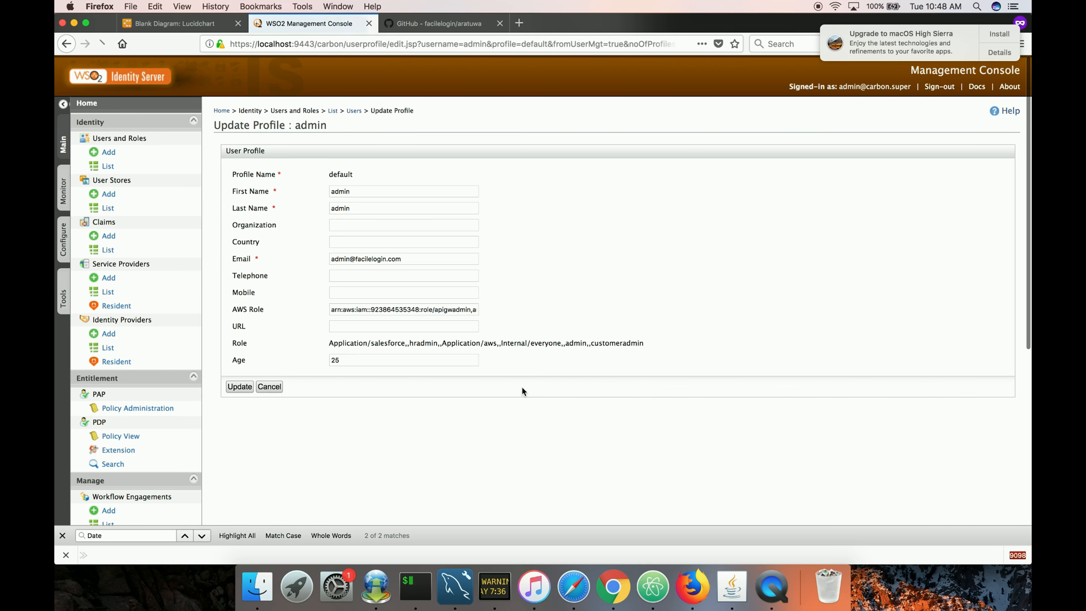
{"action": "double_click", "coordinate": [393, 360]}
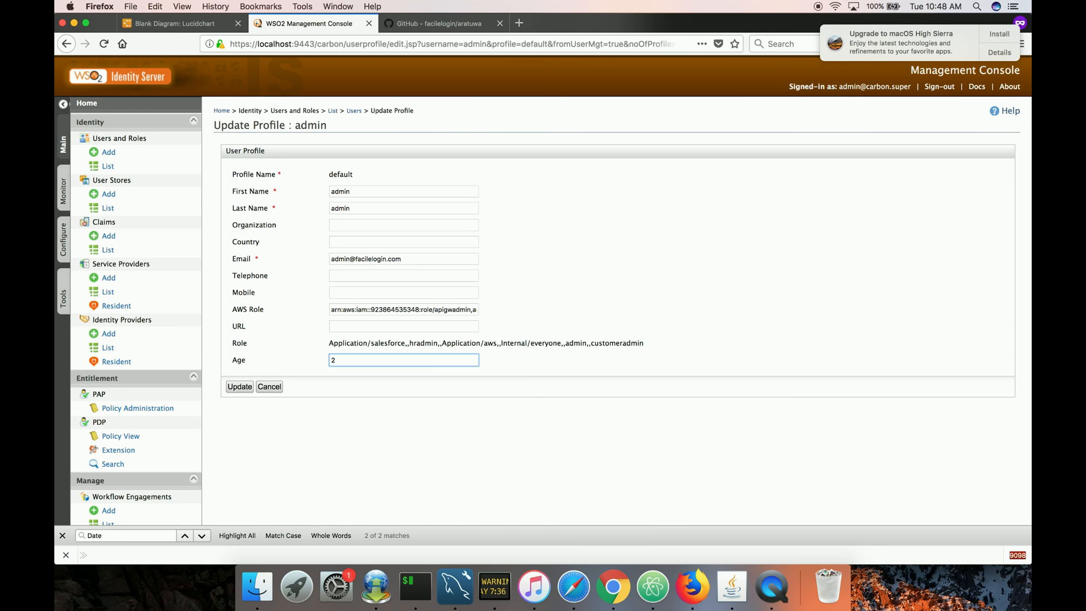
{"action": "left_click", "coordinate": [232, 386]}
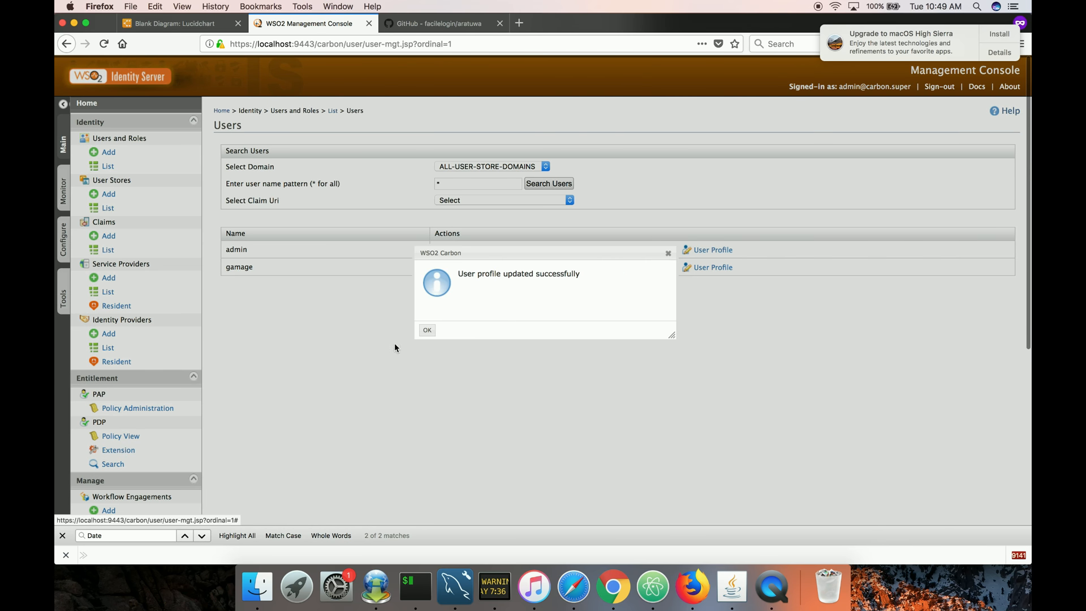
{"action": "left_click", "coordinate": [427, 330]}
{"action": "left_click", "coordinate": [170, 416]}
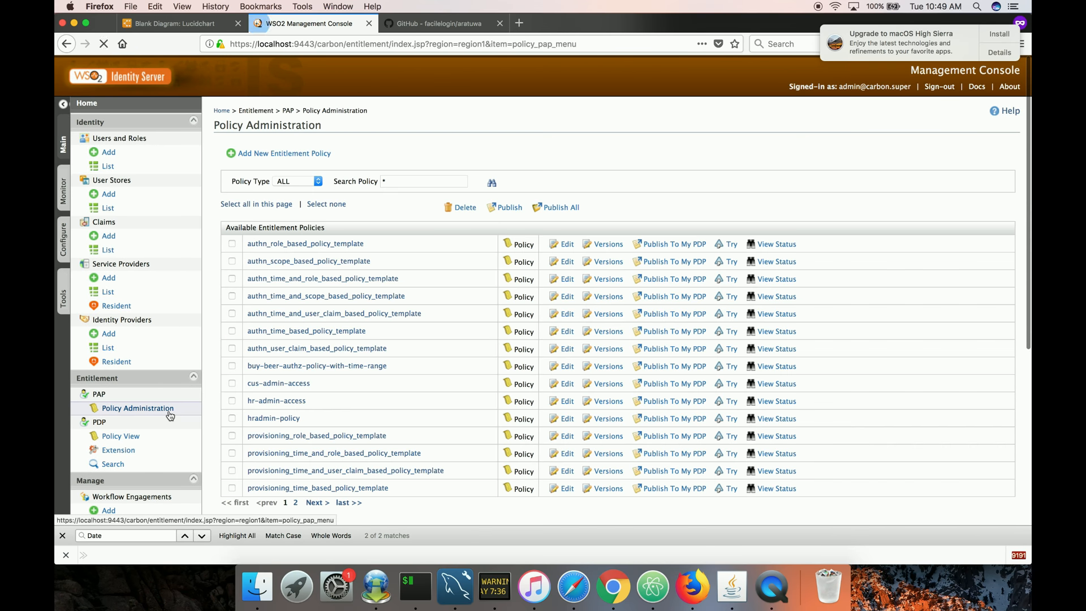
Run Test Evaluate again for buy-beer-authz-policy-with-time-range with the same request, dismiss the result and close the Try page.
{"action": "left_click", "coordinate": [730, 366]}
{"action": "left_click", "coordinate": [262, 313]}
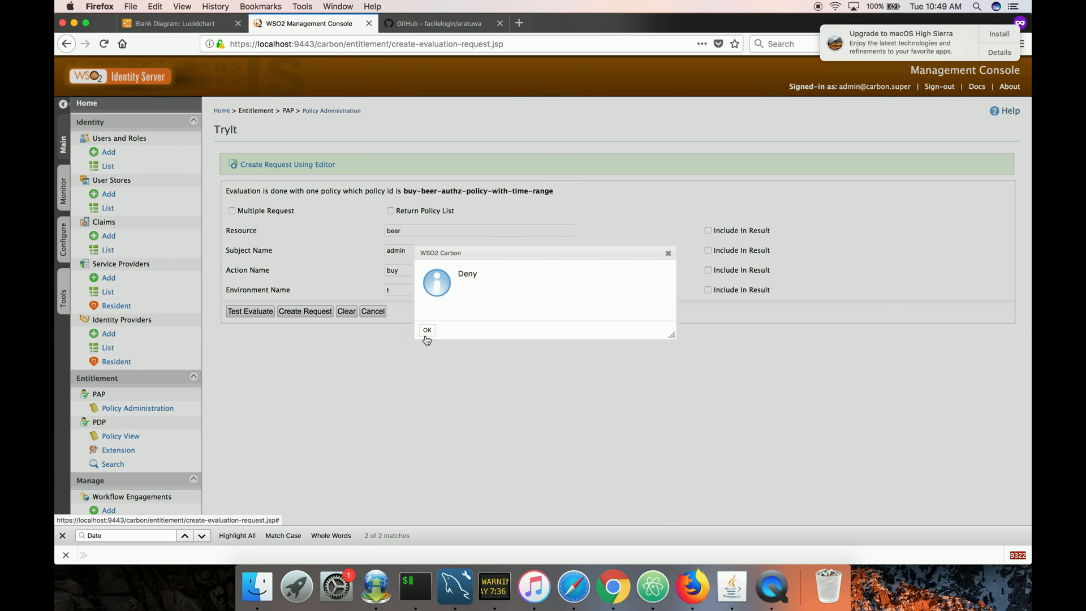
{"action": "left_click", "coordinate": [427, 329]}
{"action": "left_click", "coordinate": [372, 311]}
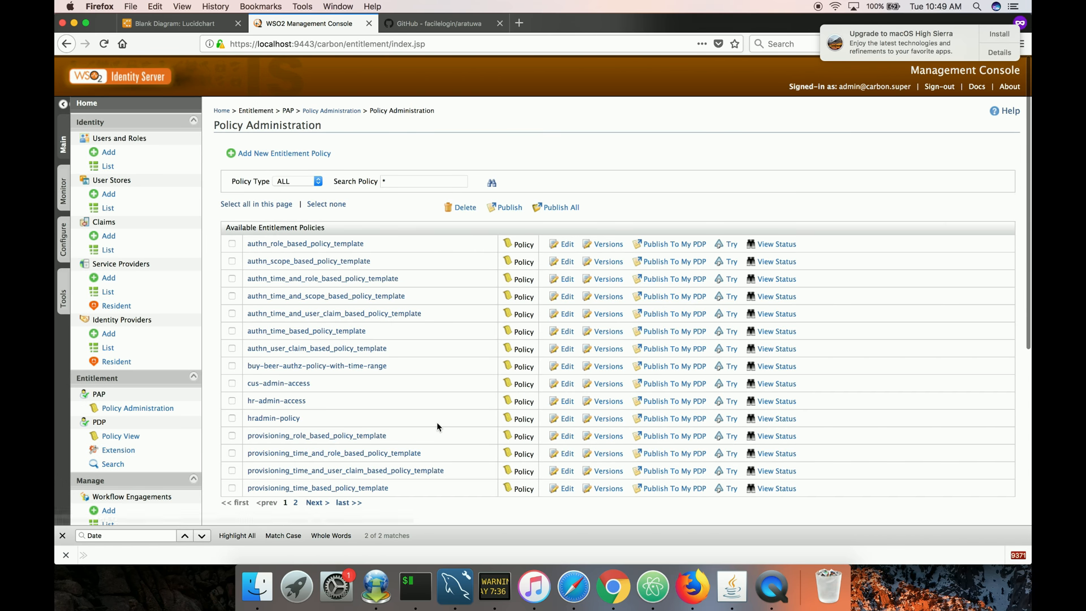
Open buy-beer-authz-policy-with-time-range in the policy editor and examine its XACML source, including the target and condition rules.
{"action": "scroll", "coordinate": [437, 422], "scroll_direction": "down", "scroll_amount": 1}
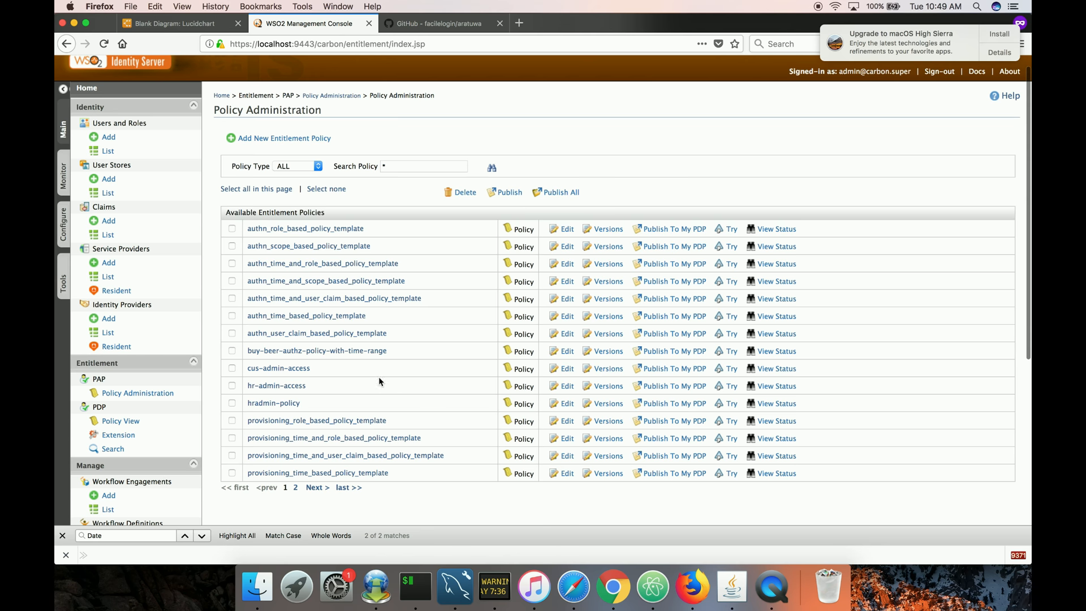
{"action": "left_click", "coordinate": [369, 351]}
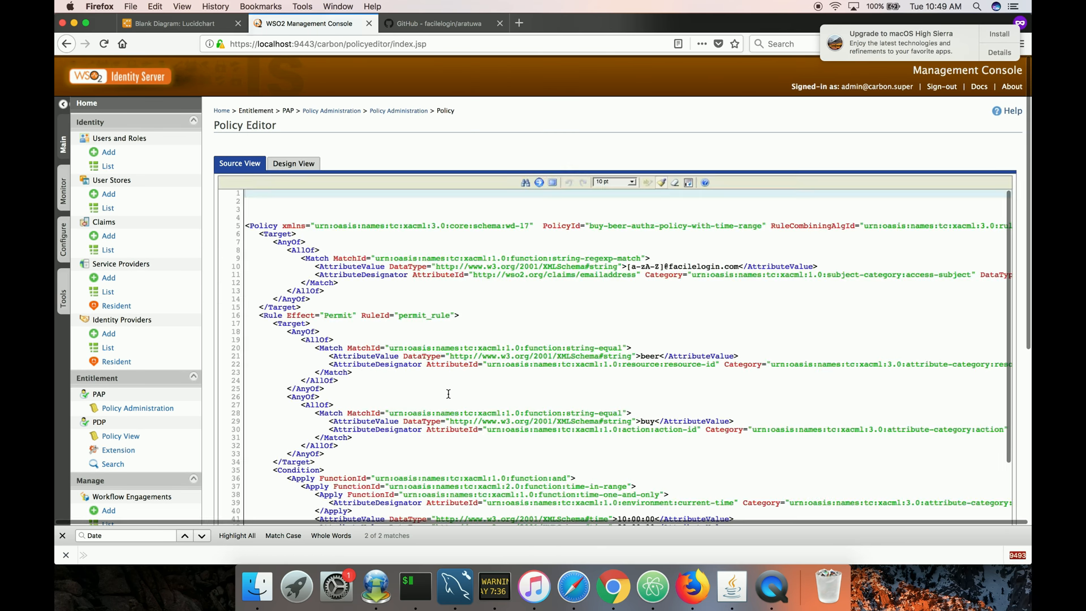
{"action": "scroll", "coordinate": [484, 351], "scroll_direction": "down", "scroll_amount": 5}
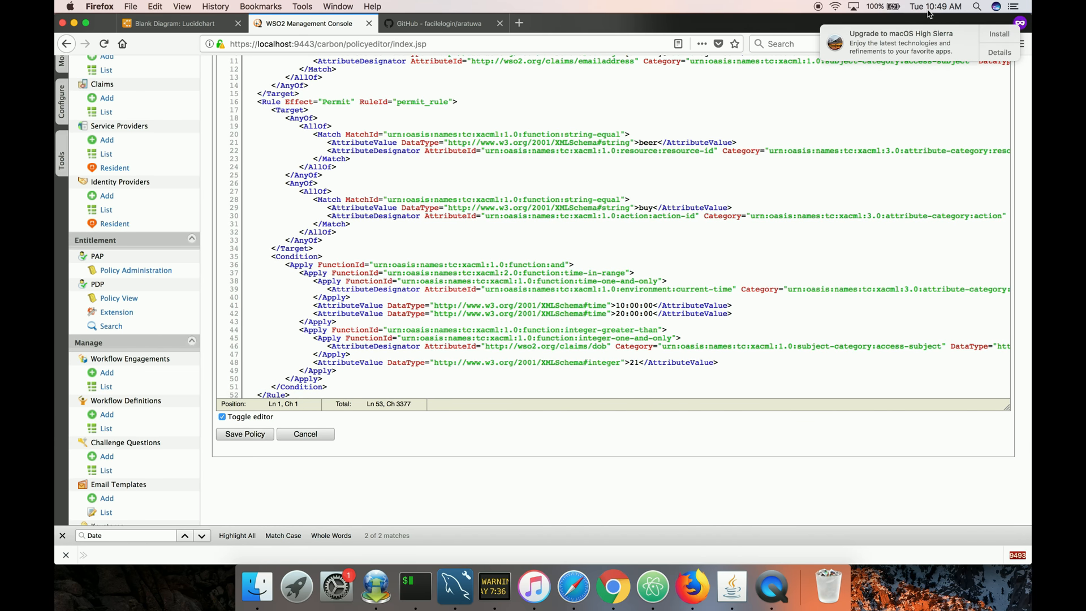
{"action": "scroll", "coordinate": [679, 336], "scroll_direction": "up", "scroll_amount": 6}
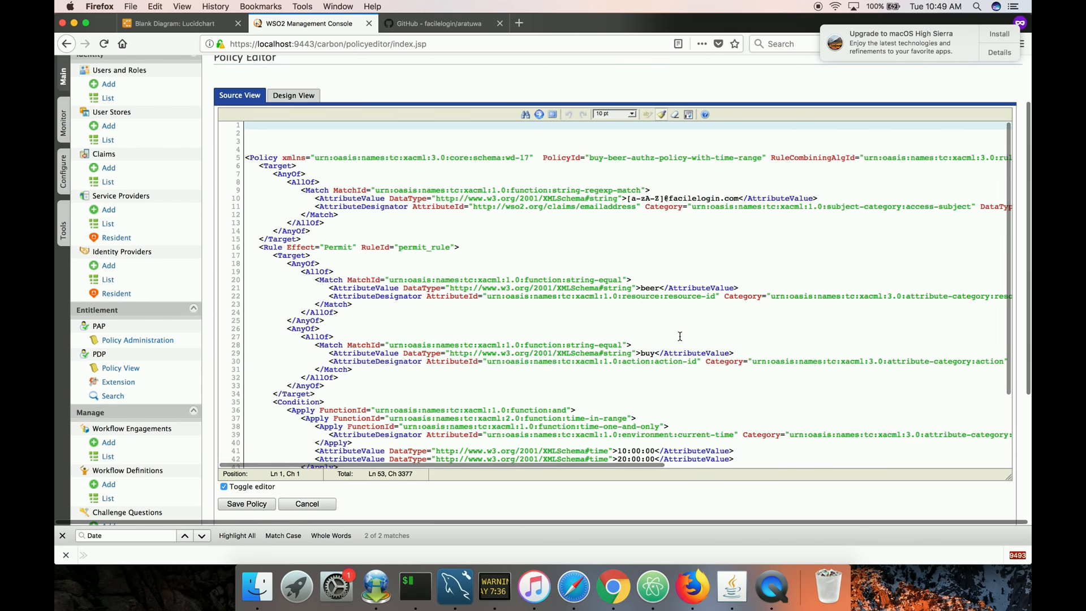
{"action": "scroll", "coordinate": [679, 336], "scroll_direction": "up", "scroll_amount": 2}
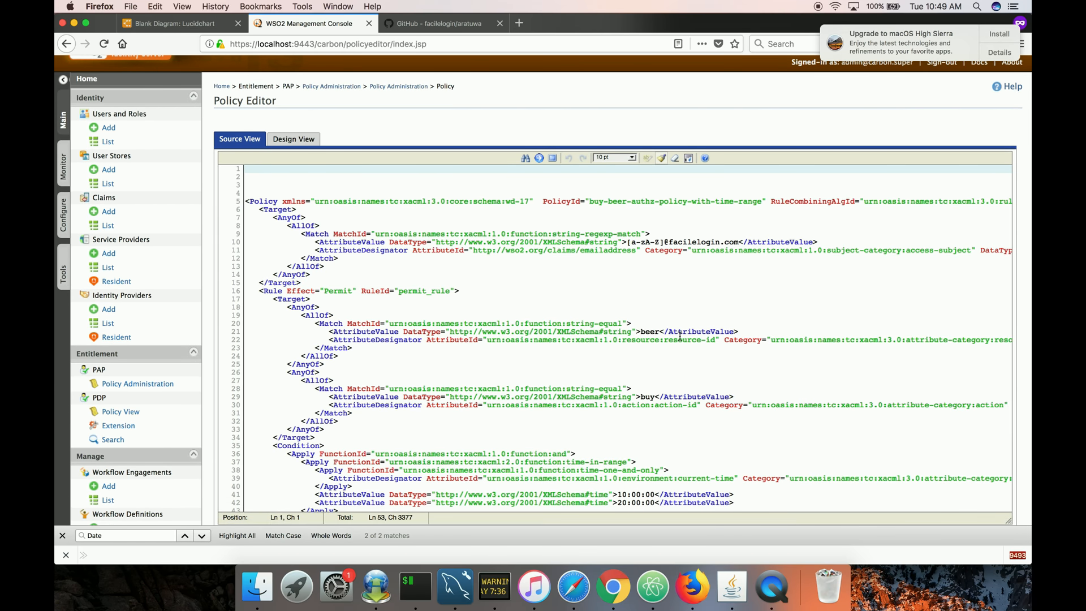
{"action": "scroll", "coordinate": [557, 300], "scroll_direction": "up", "scroll_amount": 1}
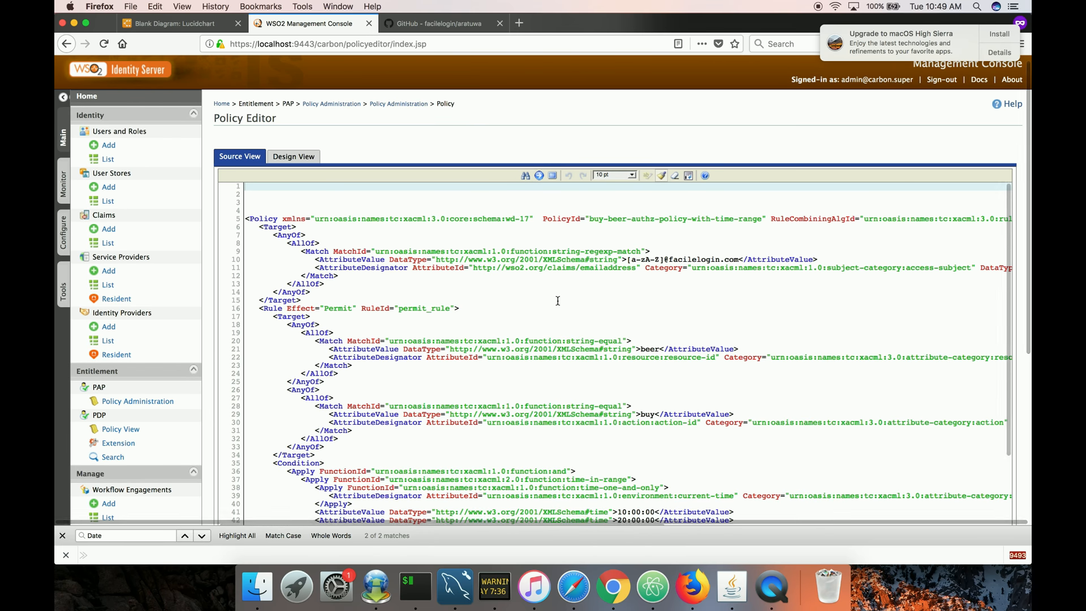